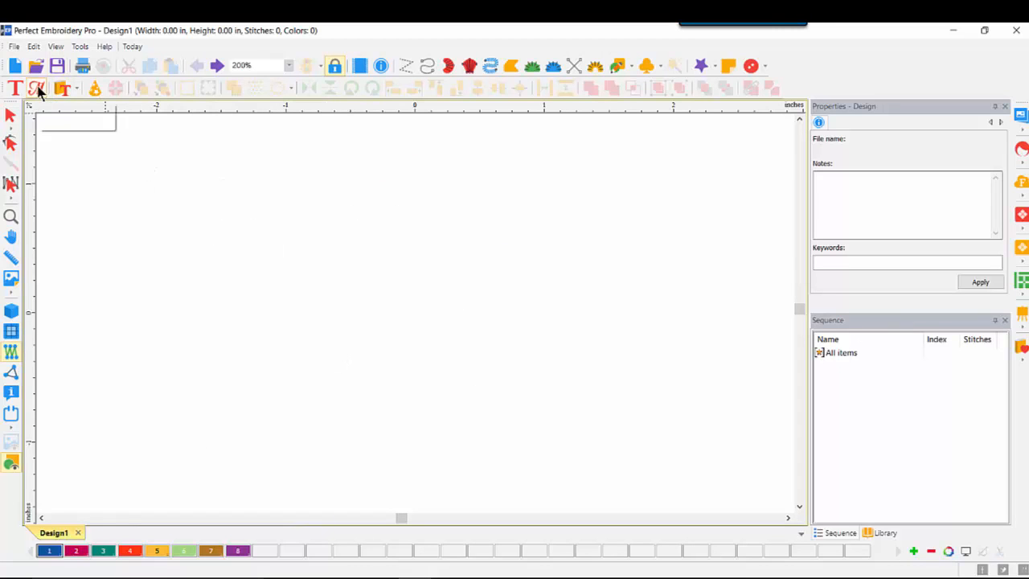
# Place an ABC monogram on the design and set its font to Fishtail
pyautogui.click(400, 341)
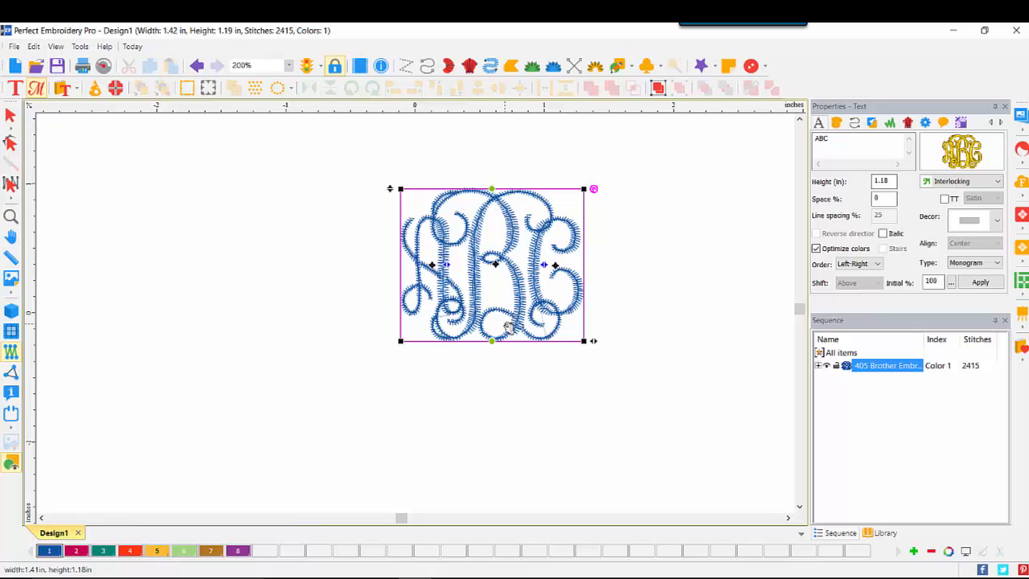
pyautogui.moveTo(956, 156)
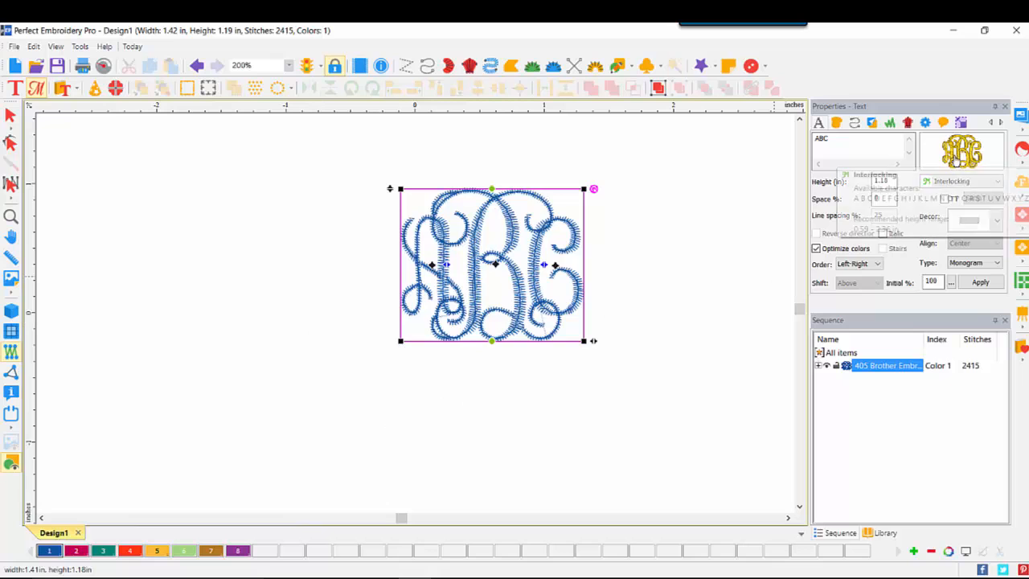
pyautogui.click(958, 156)
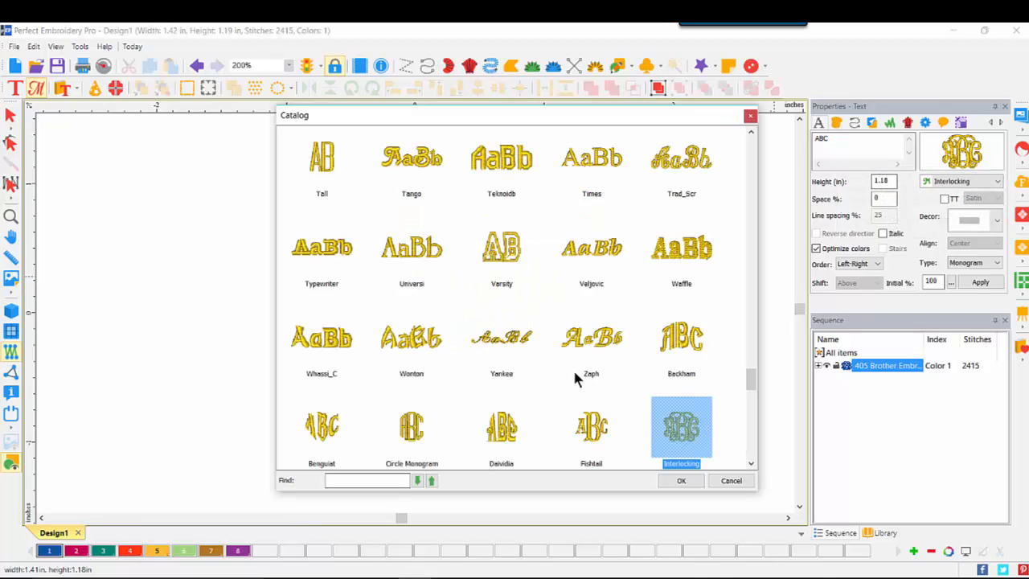
pyautogui.doubleClick(593, 430)
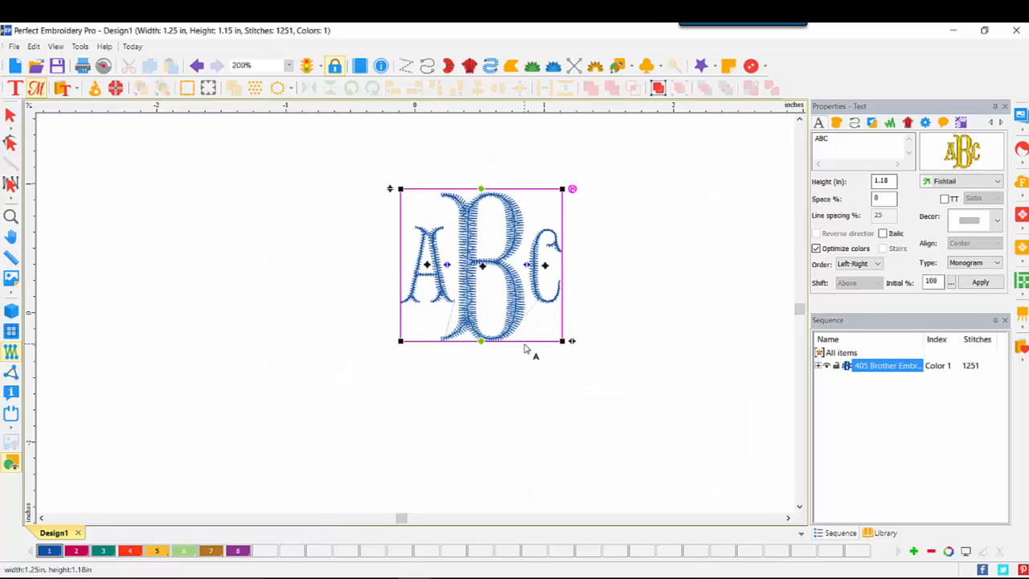
# Enlarge the whole Fishtail monogram proportionally to about 2.23 in wide by 2.06 in high
pyautogui.click(10, 115)
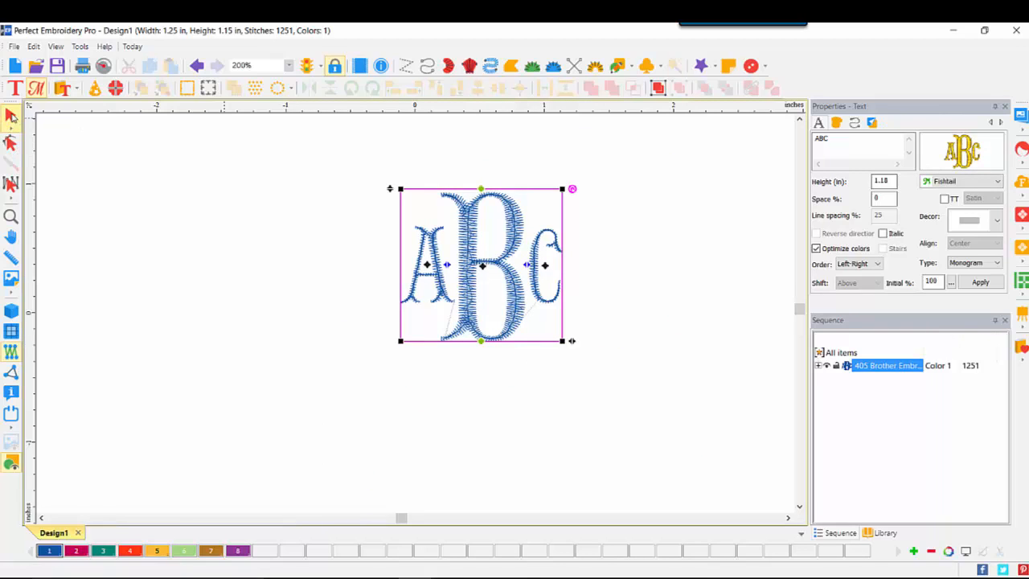
pyautogui.click(475, 299)
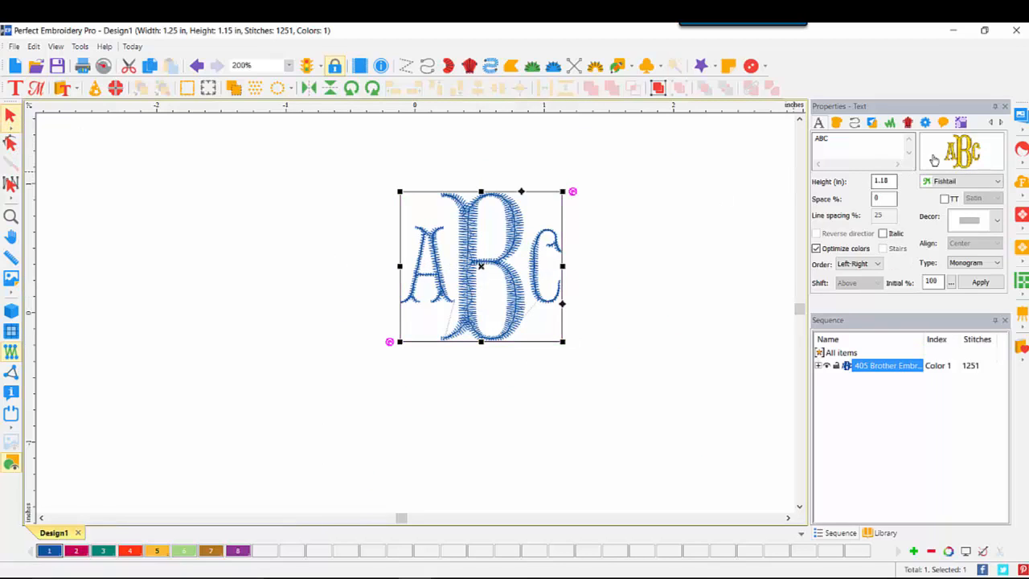
pyautogui.moveTo(980, 156)
pyautogui.moveTo(562, 341); pyautogui.dragTo(673, 476)
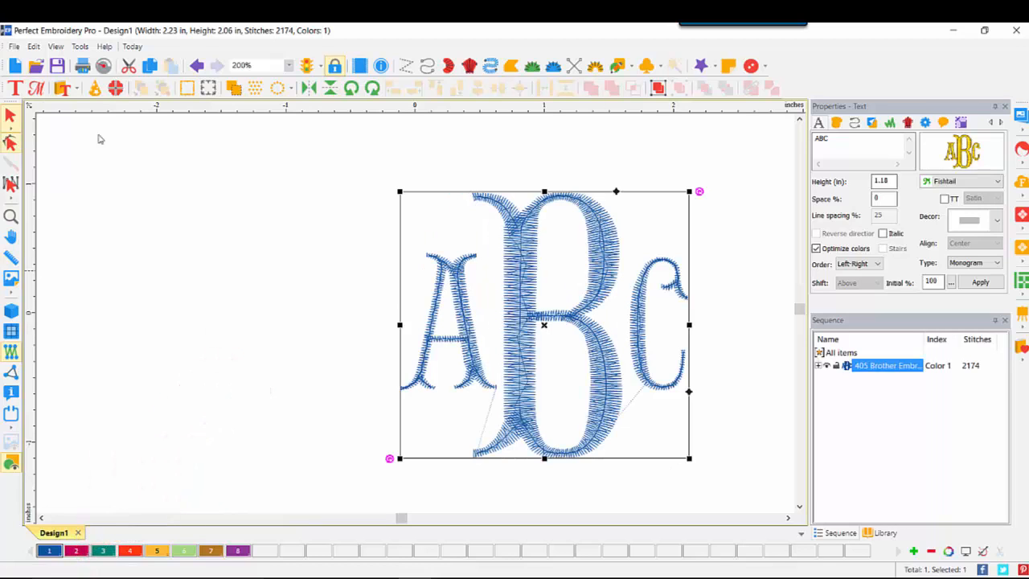
# Recolor the monogram with pink palette color 2 and show the design in 3D
pyautogui.rightClick(290, 106)
pyautogui.click(320, 238)
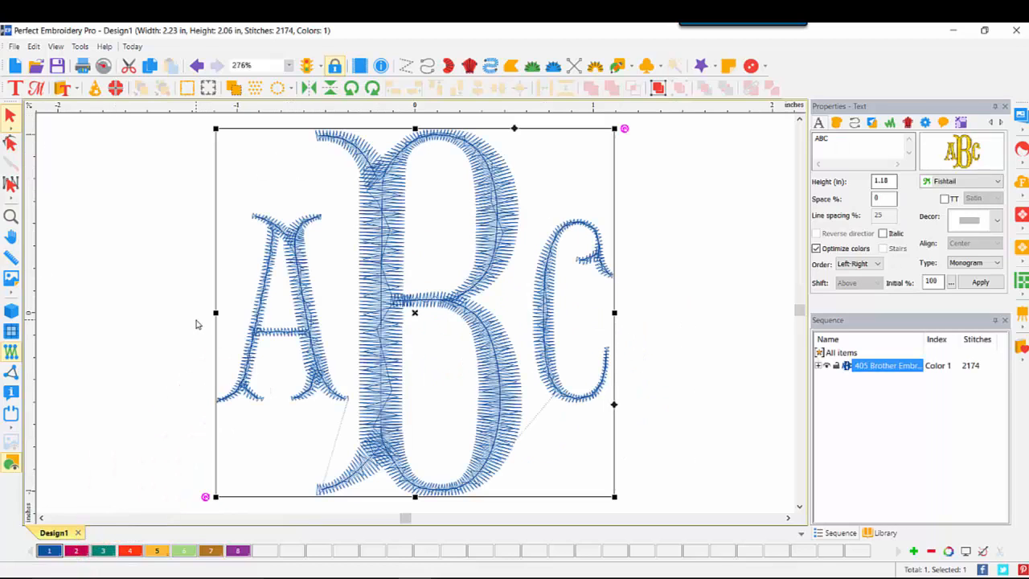
pyautogui.click(287, 65)
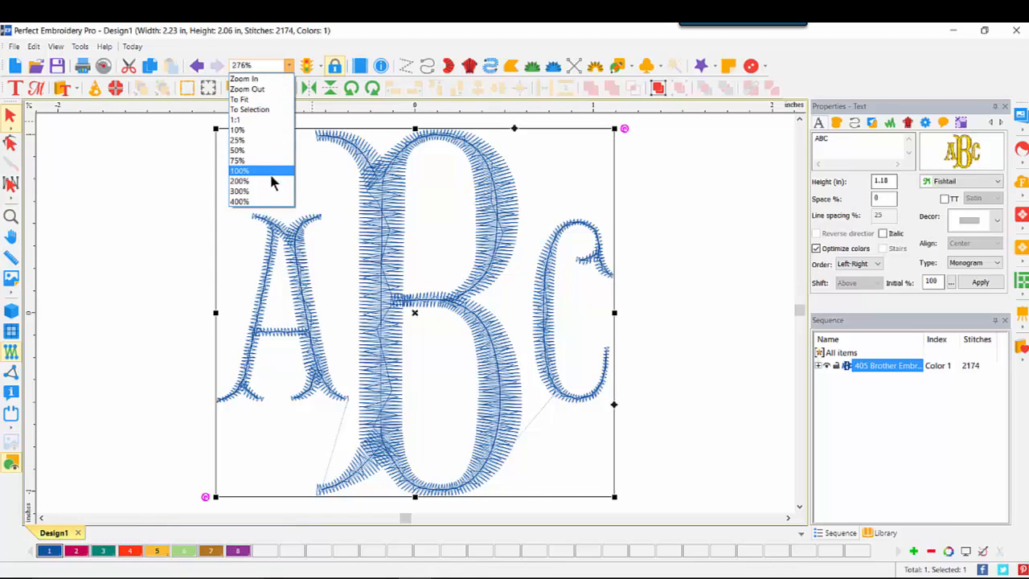
pyautogui.click(271, 172)
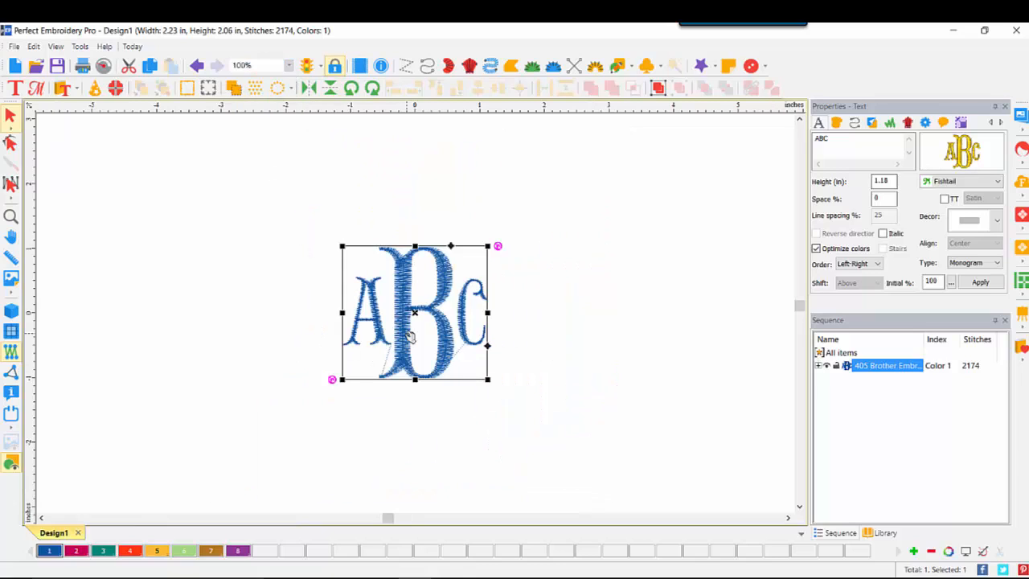
pyautogui.click(75, 551)
pyautogui.click(11, 311)
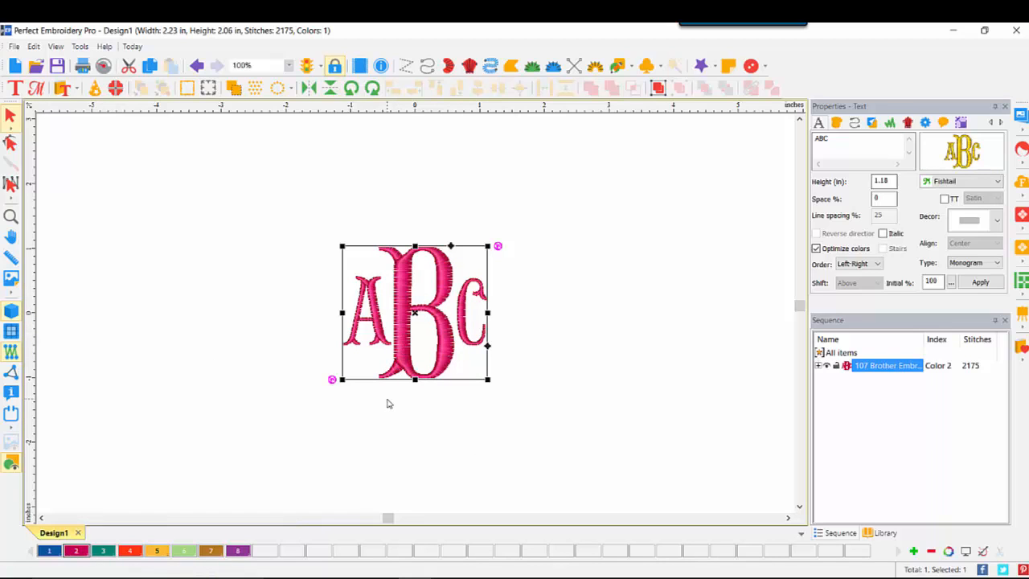
# Create a nap blocker behind the ABC monogram
pyautogui.rightClick(450, 317)
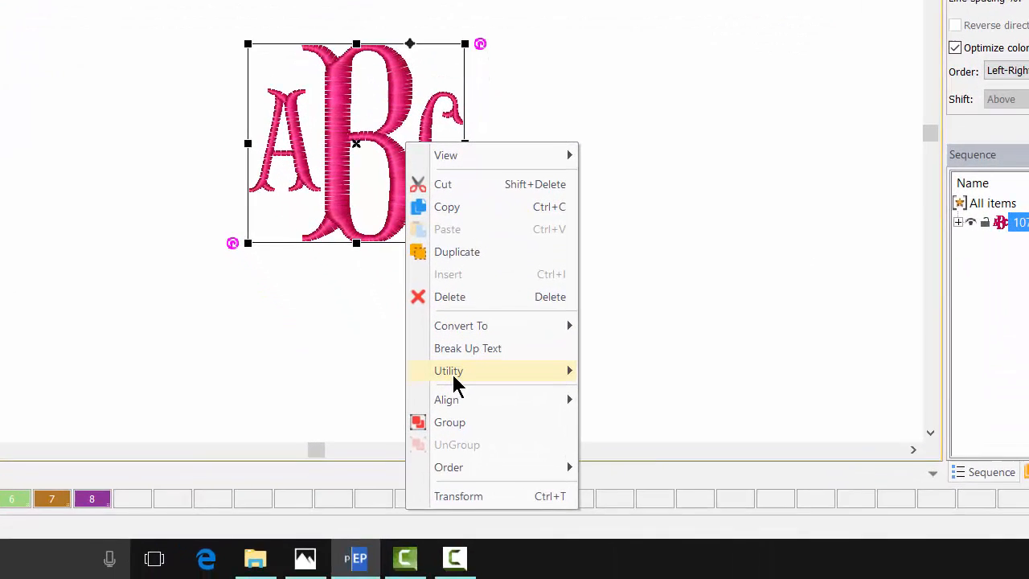
pyautogui.moveTo(480, 467)
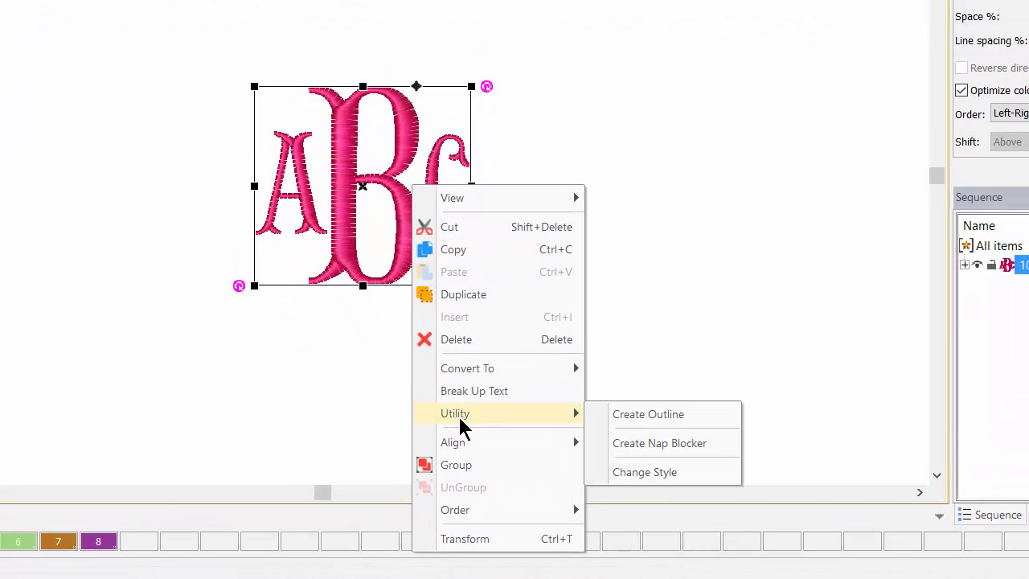
pyautogui.click(687, 447)
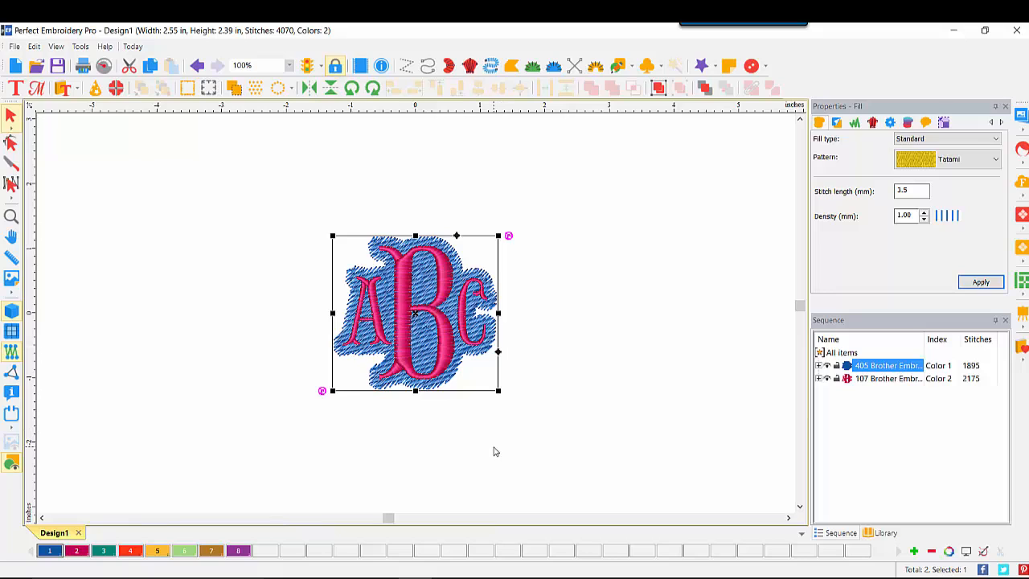
# Add the Mon10669b monogram design below the letters, enlarged to about 2.93 in total width and centred under them
pyautogui.click(76, 89)
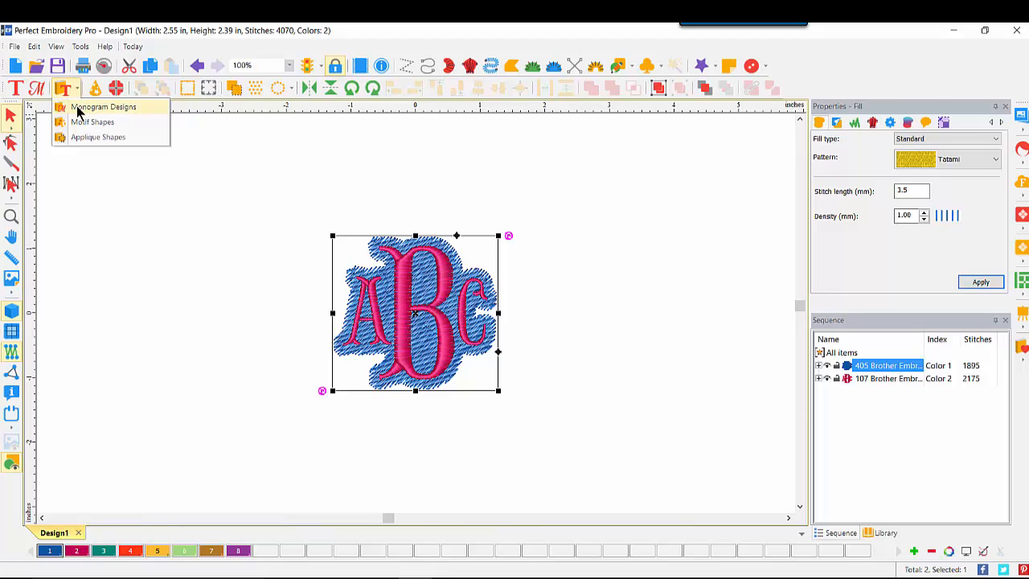
pyautogui.click(77, 109)
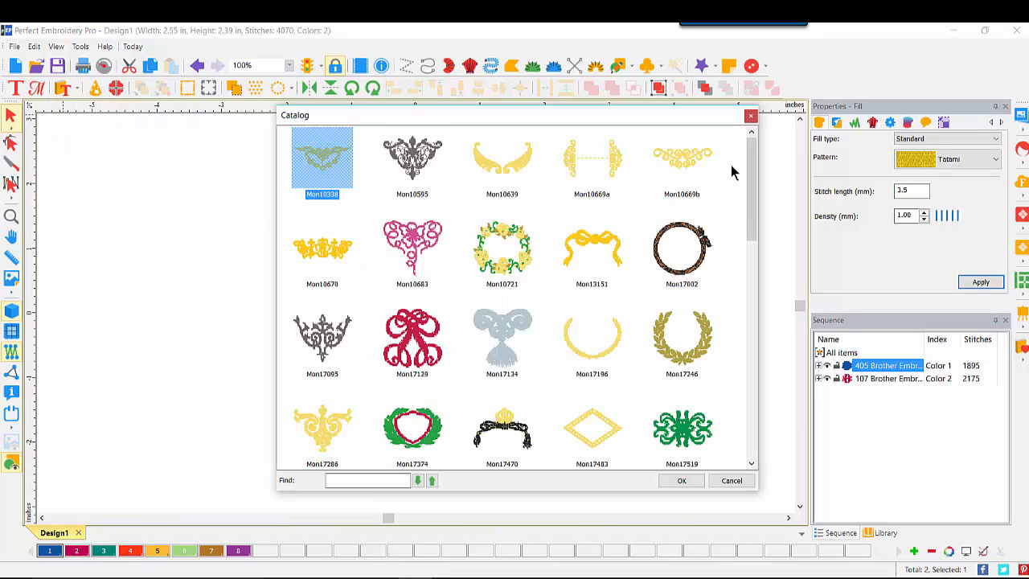
pyautogui.doubleClick(672, 162)
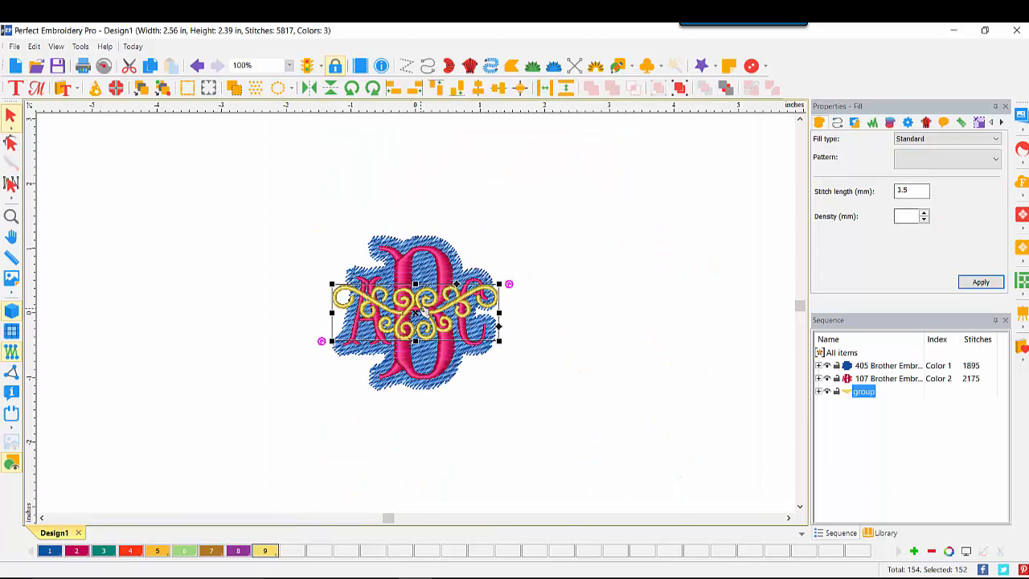
pyautogui.moveTo(426, 310); pyautogui.dragTo(429, 424)
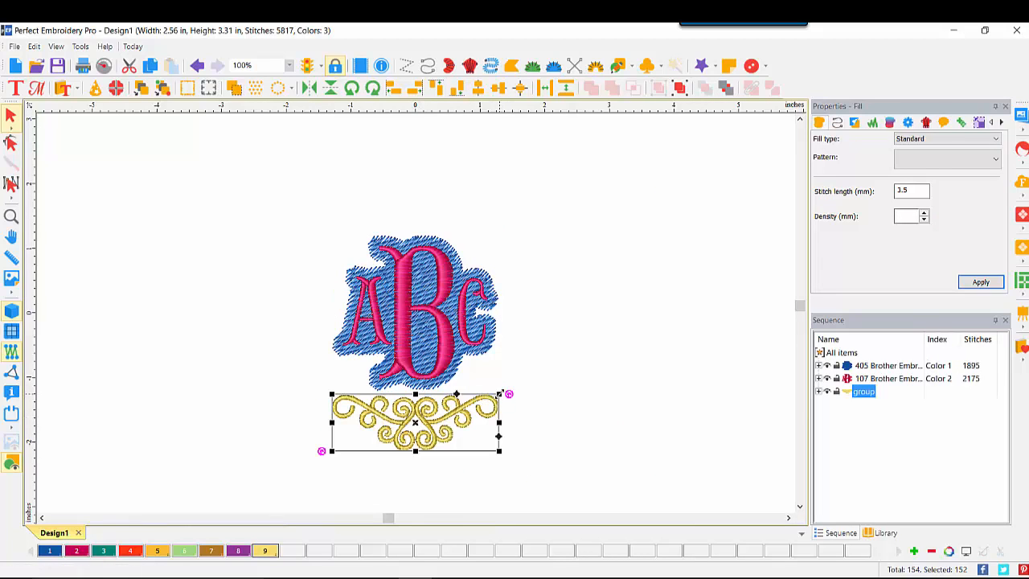
pyautogui.moveTo(500, 393); pyautogui.dragTo(523, 386)
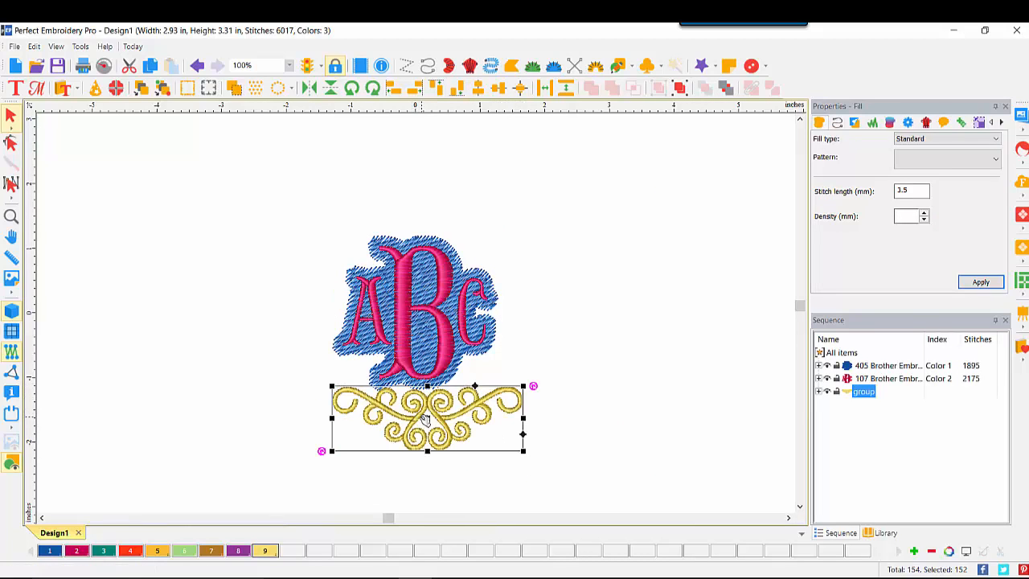
pyautogui.moveTo(425, 420); pyautogui.dragTo(416, 426)
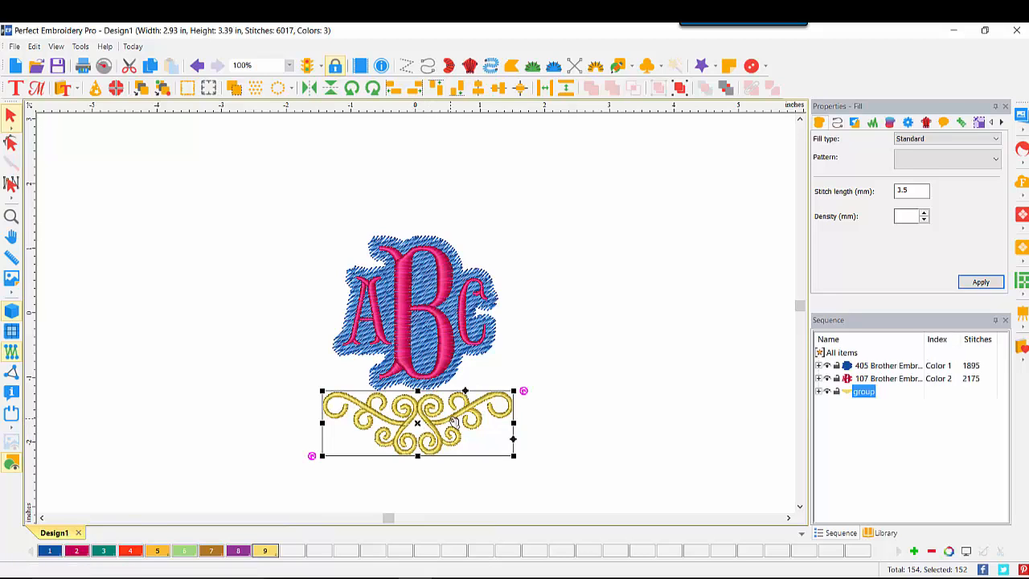
# Create a nap blocker behind the gold scroll ornament
pyautogui.rightClick(453, 419)
pyautogui.moveTo(504, 318)
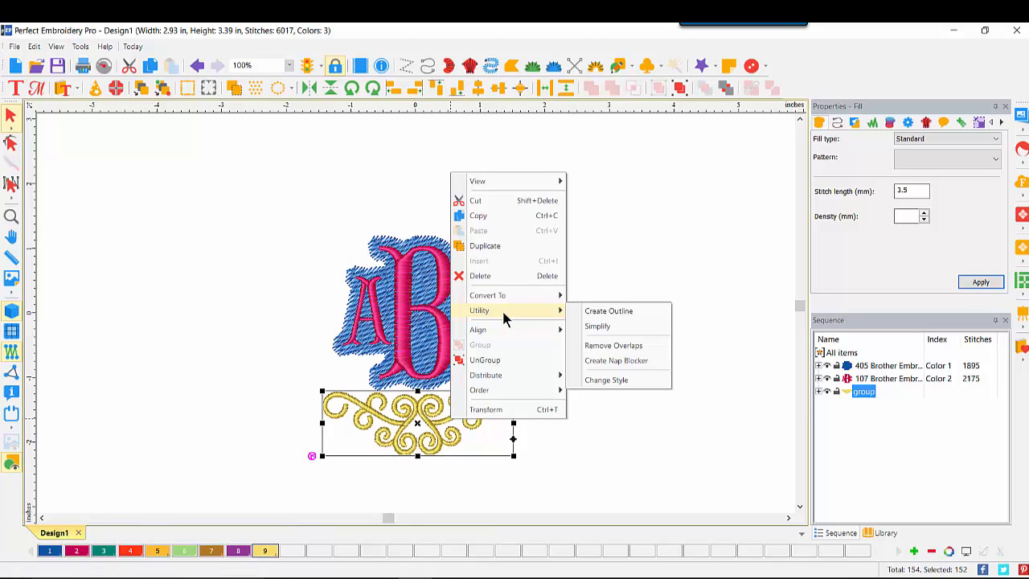
pyautogui.click(631, 361)
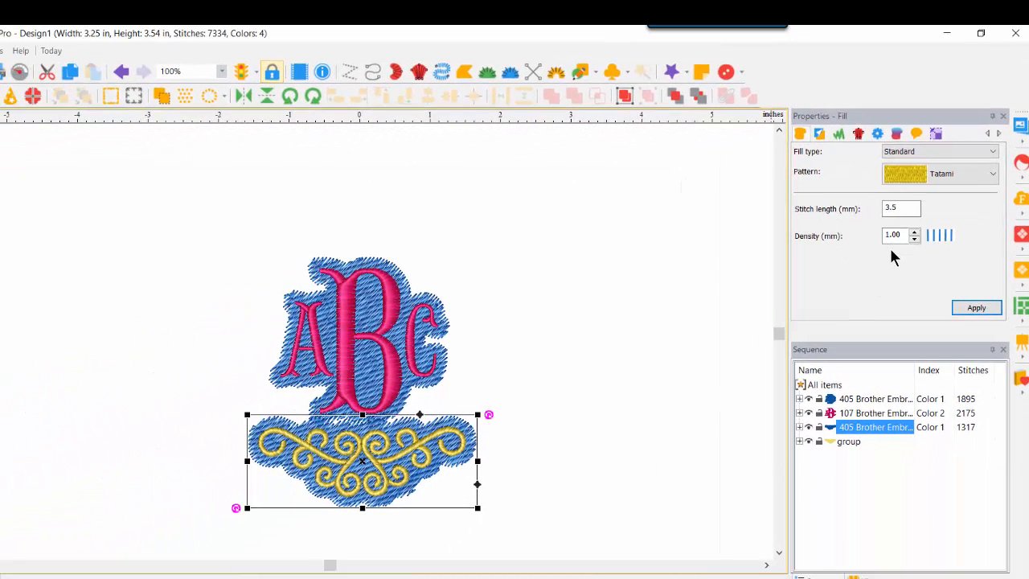
# Set the fill density of the ornament's nap blocker to 0.80 mm
pyautogui.click(914, 239)
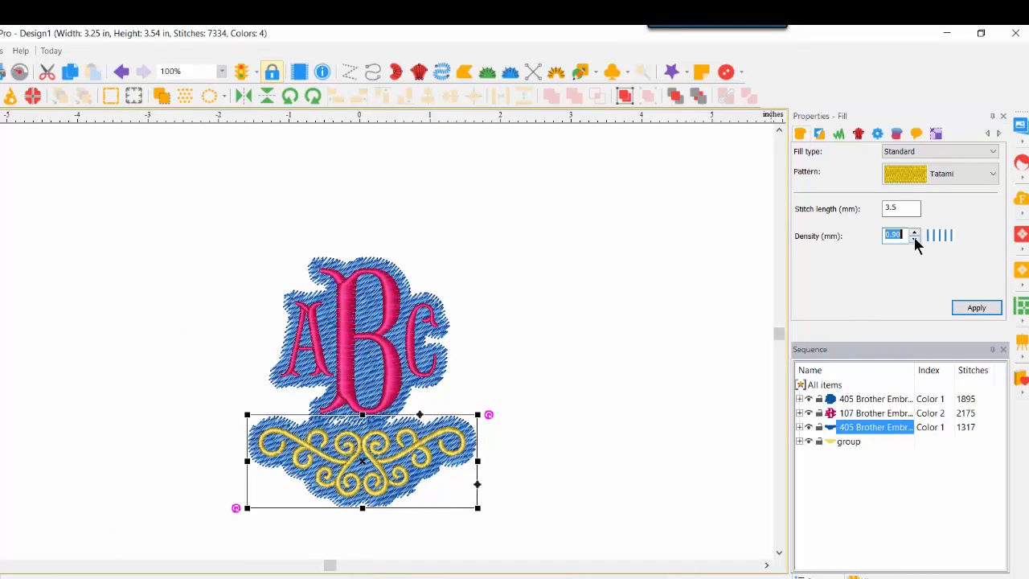
pyautogui.click(913, 238)
pyautogui.click(973, 309)
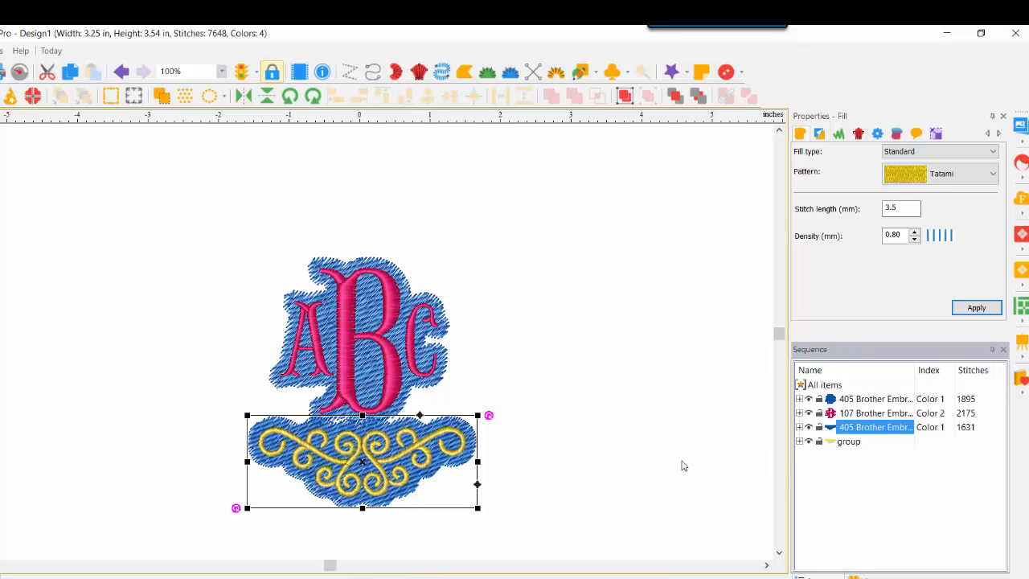
# Set the fill density of the ornament's nap blocker to 1.20 mm
pyautogui.click(914, 230)
pyautogui.click(970, 310)
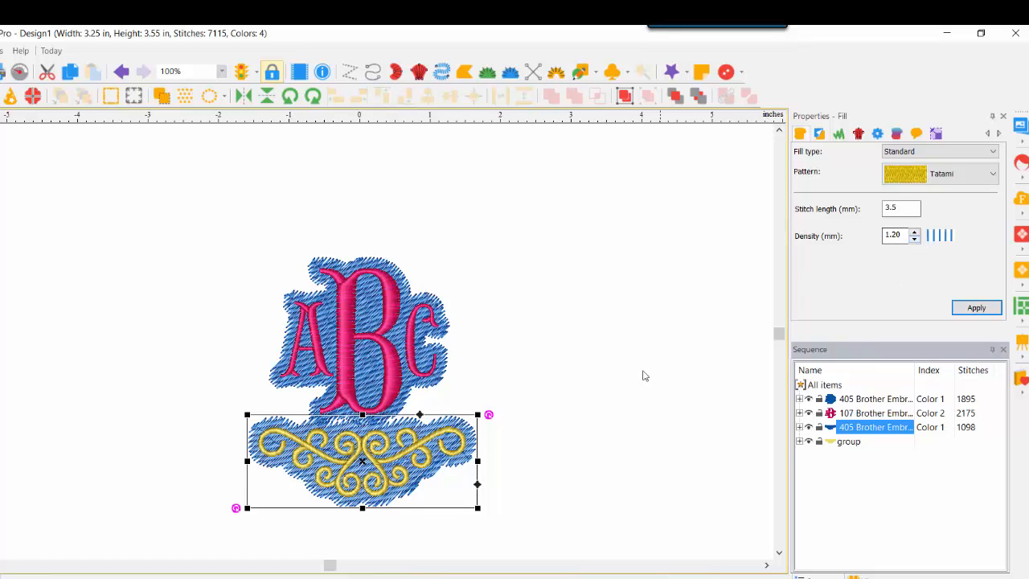
# Set the width of the ornament's nap blocker to 3.5 in, keeping the aspect ratio
pyautogui.click(936, 135)
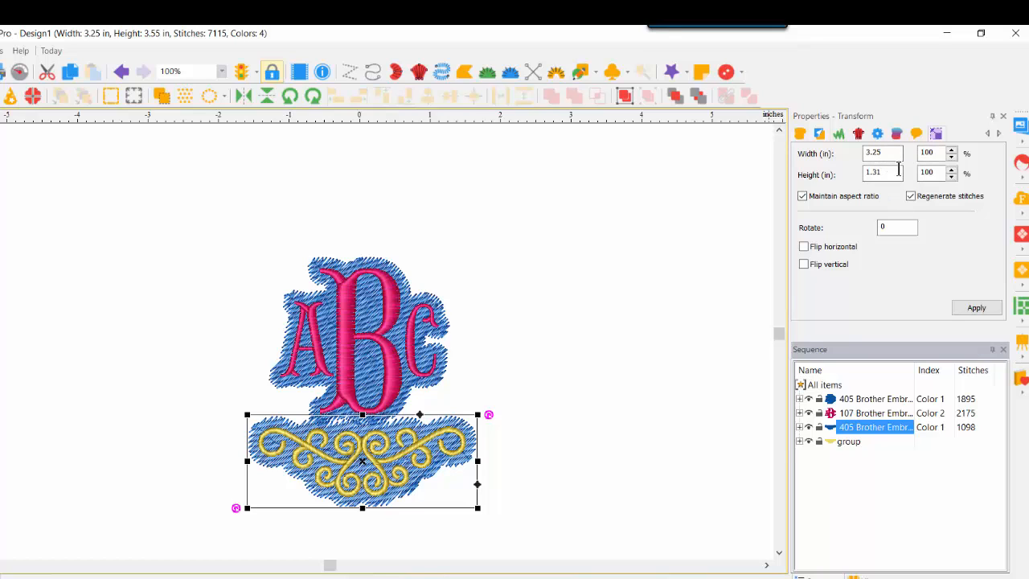
pyautogui.click(885, 151)
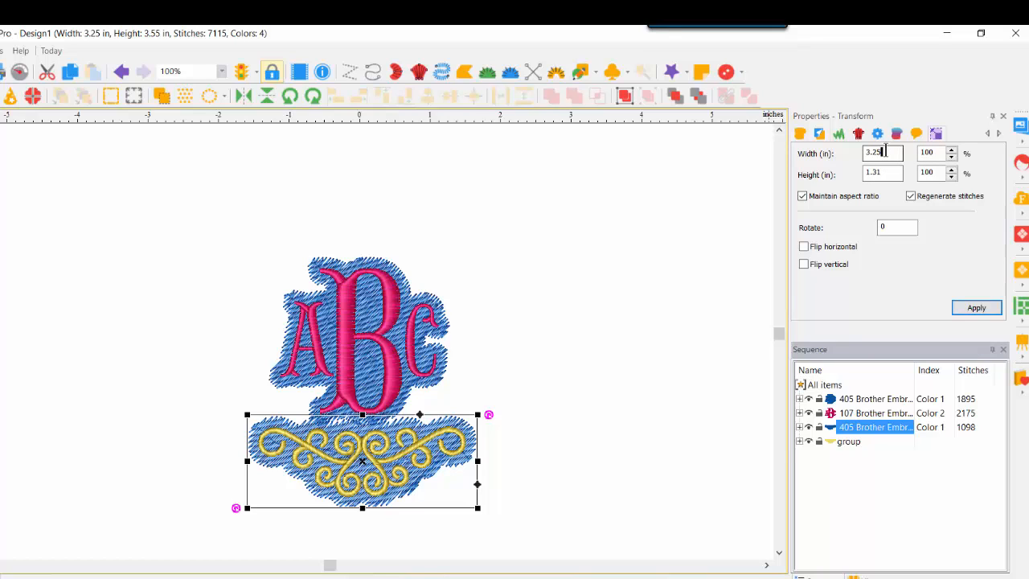
pyautogui.moveTo(884, 151); pyautogui.dragTo(857, 153)
pyautogui.write('3.5')
pyautogui.click(969, 306)
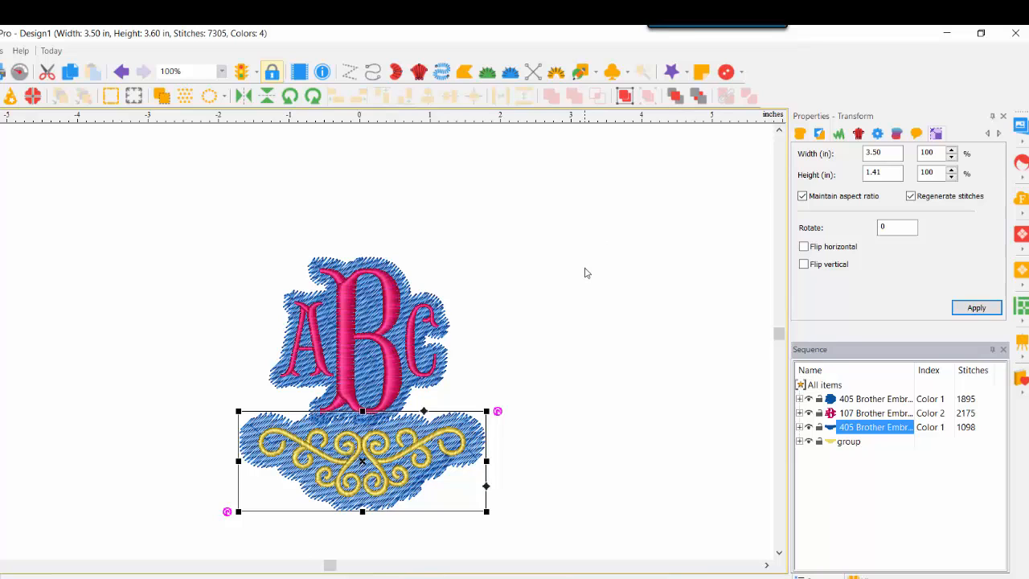
# Change the fill pattern of the ornament's nap blocker to Smooth
pyautogui.click(800, 135)
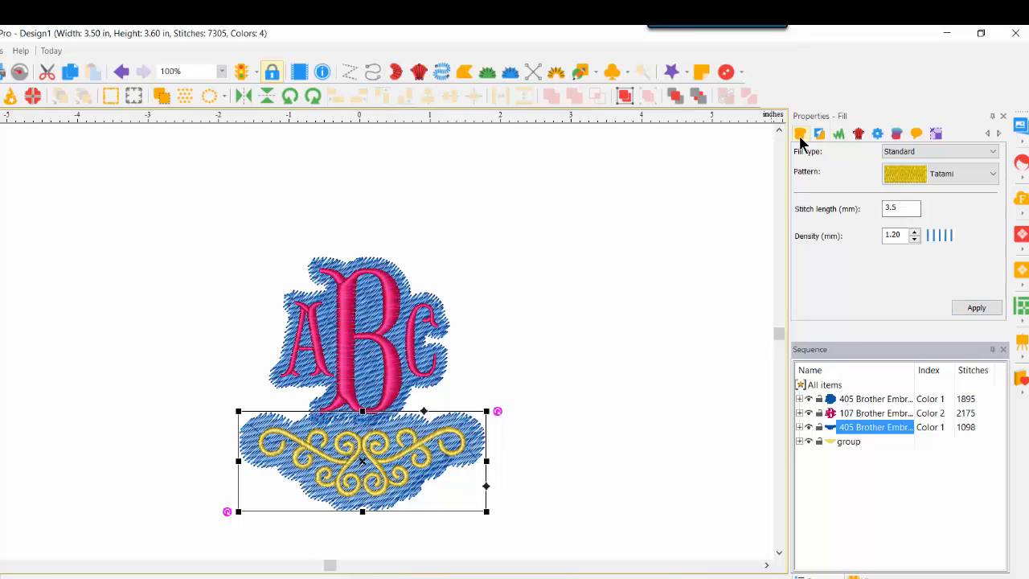
pyautogui.click(991, 174)
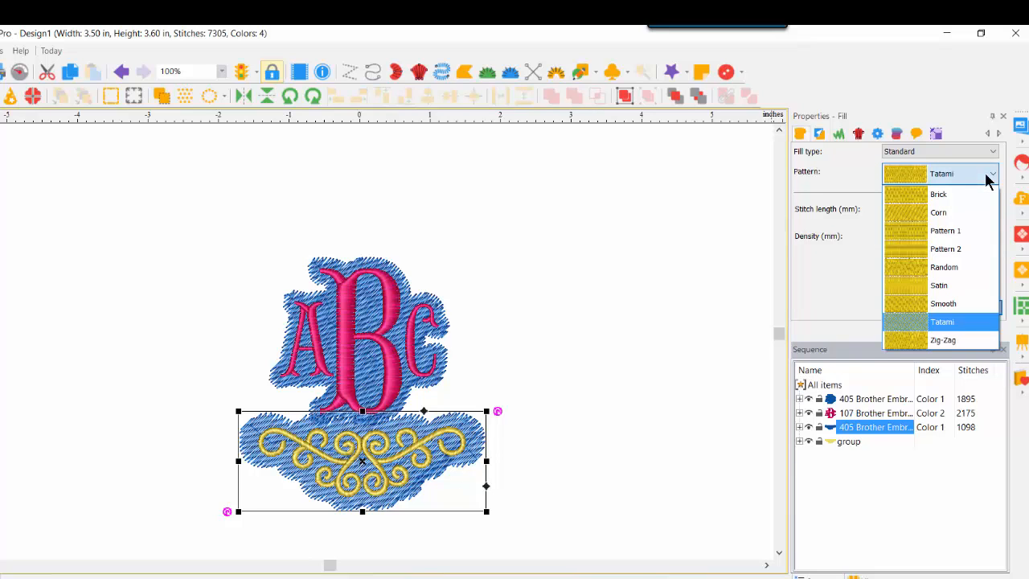
pyautogui.click(943, 303)
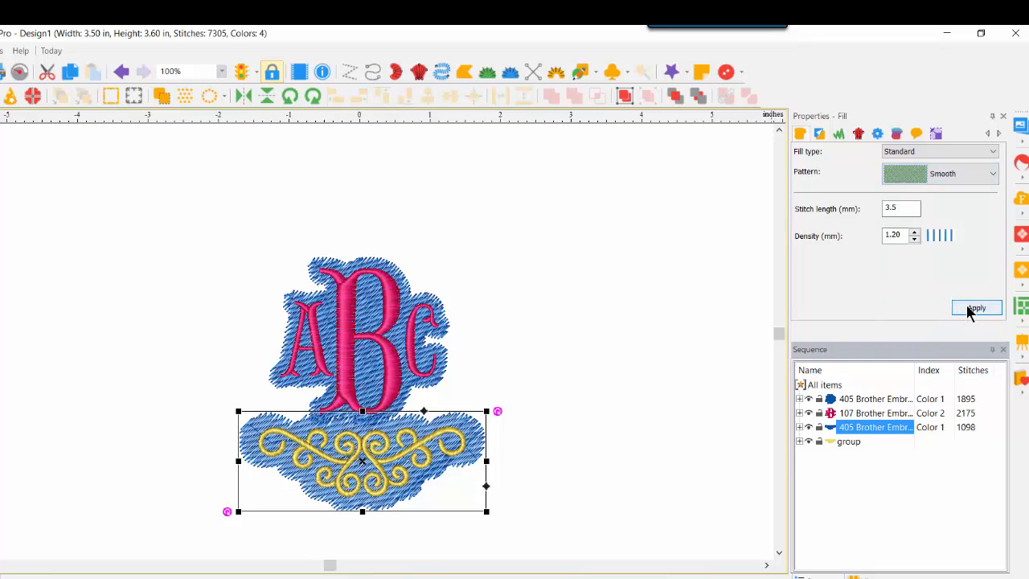
pyautogui.click(970, 309)
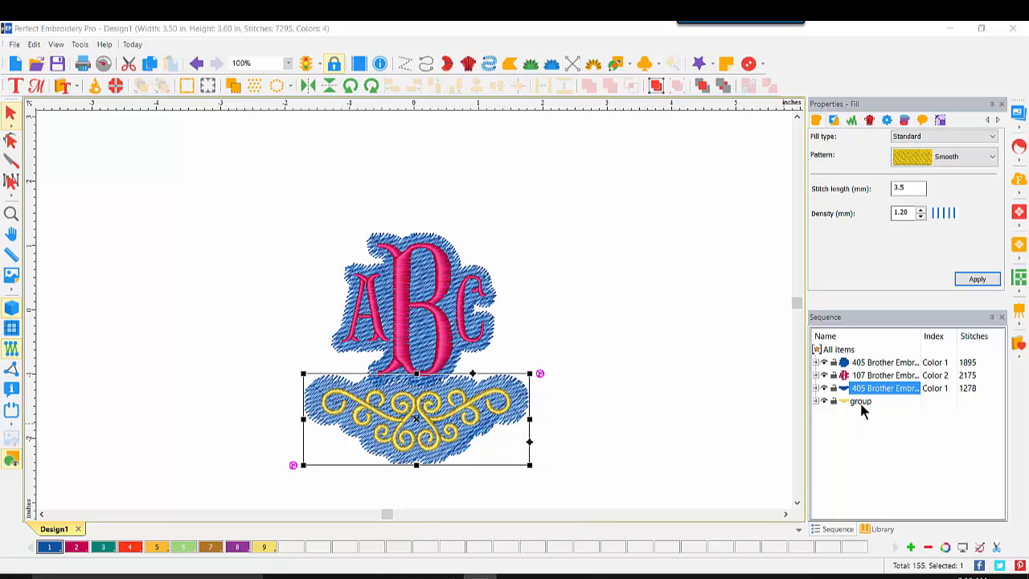
# Deselect everything and resequence the whole design by color
pyautogui.click(200, 142)
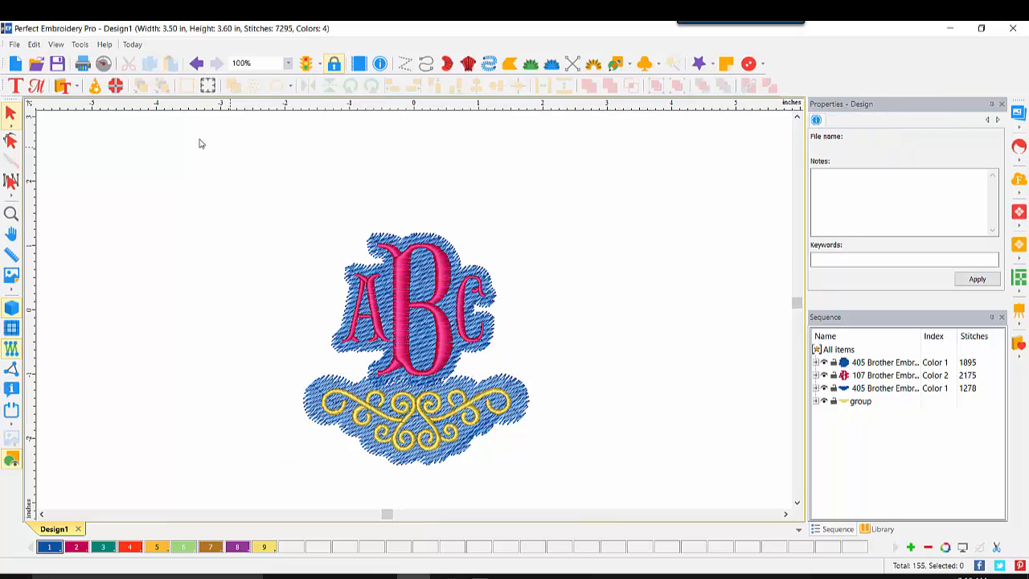
pyautogui.click(33, 45)
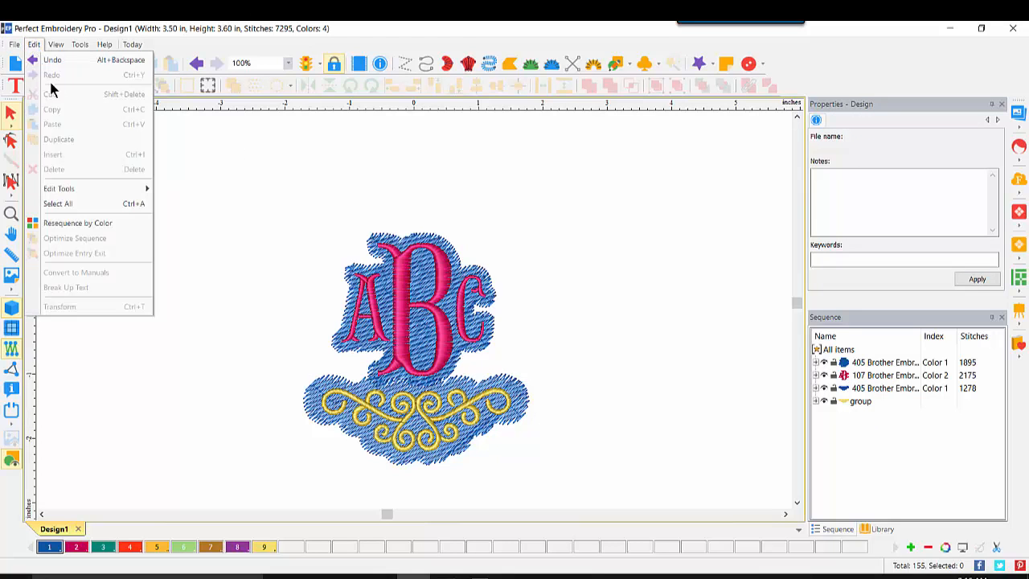
pyautogui.click(73, 223)
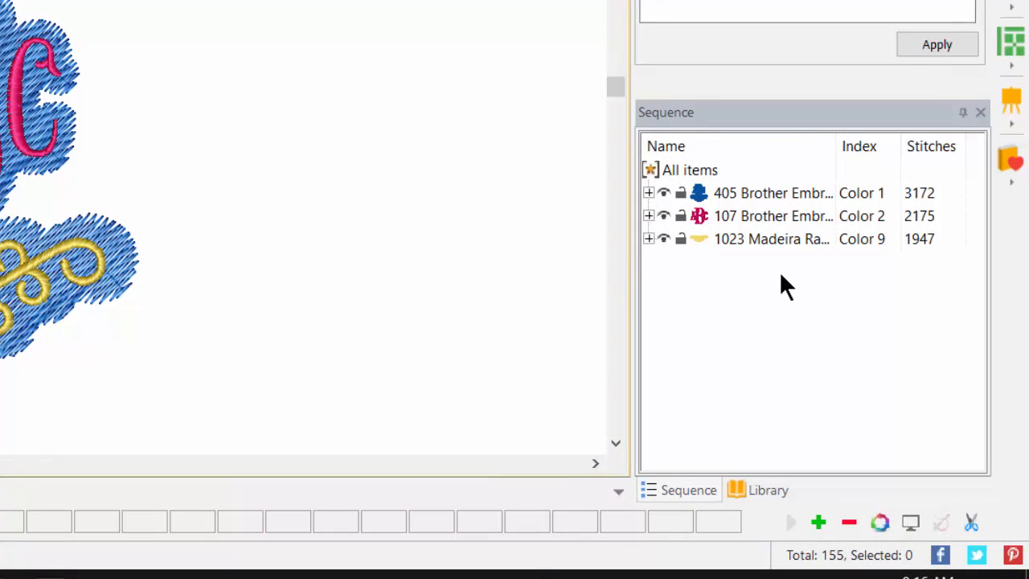
# Try enlarging the gold scroll ornament without its nap blocker, and undo the resize
pyautogui.click(648, 193)
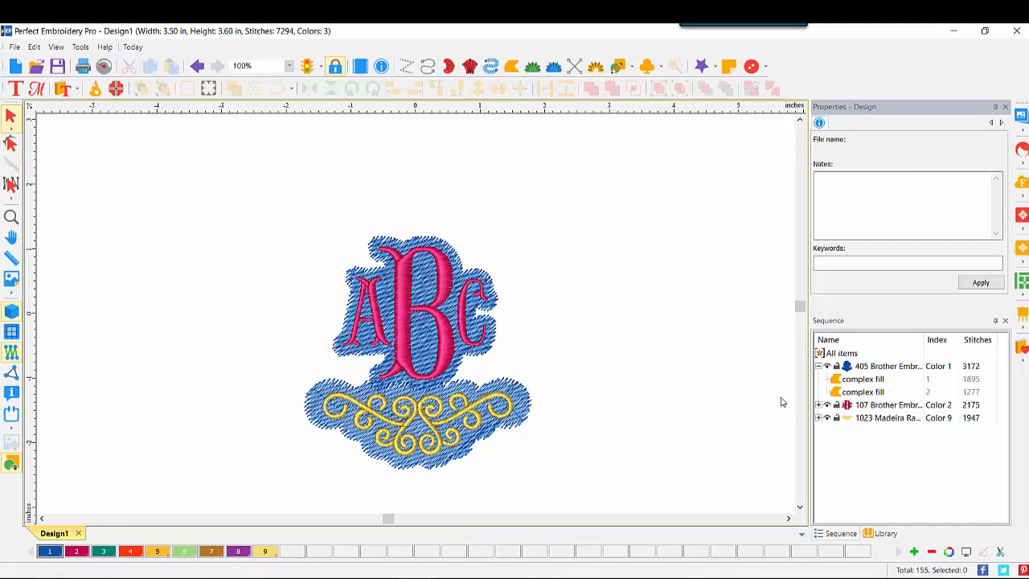
pyautogui.click(876, 417)
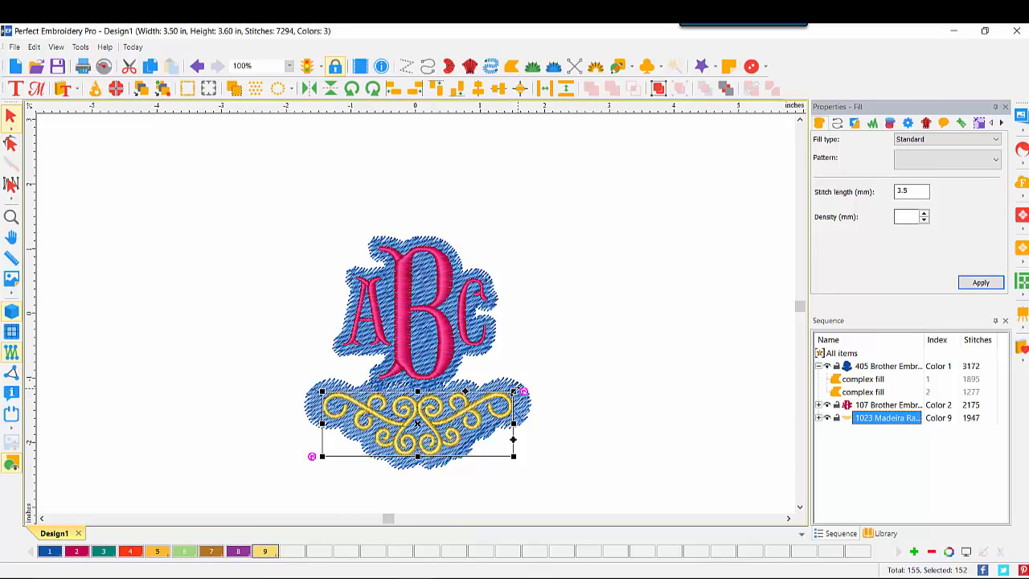
pyautogui.moveTo(514, 392); pyautogui.dragTo(554, 375)
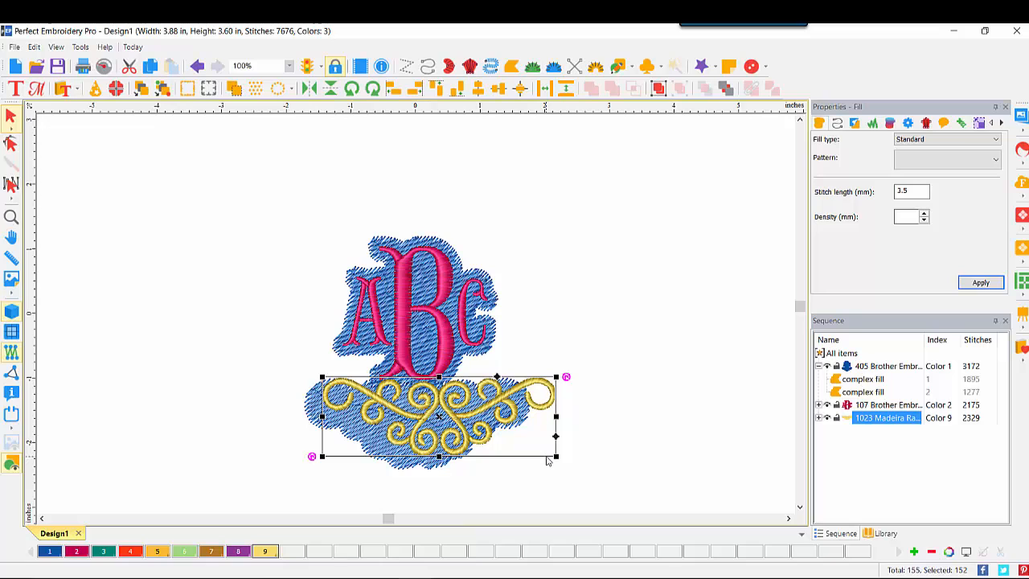
pyautogui.click(196, 68)
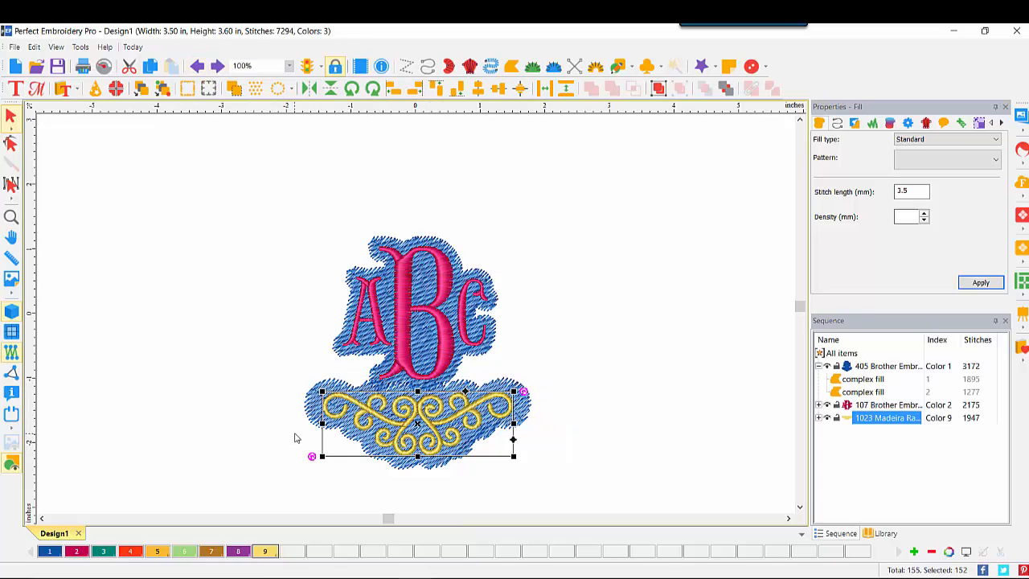
# Select the ornament together with its nap blocker, try enlarging both proportionally, and undo the resize
pyautogui.moveTo(269, 364); pyautogui.dragTo(580, 489)
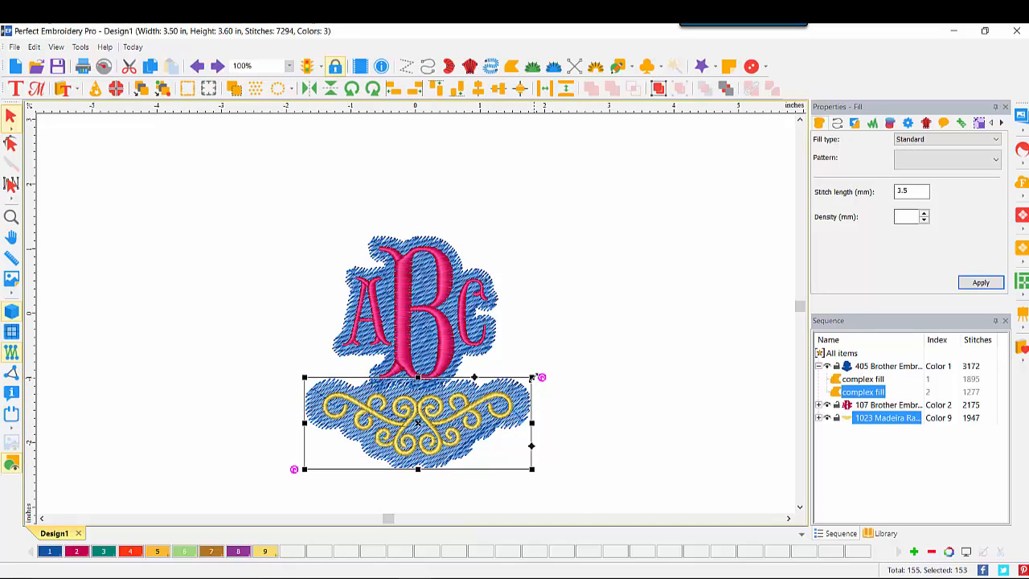
pyautogui.moveTo(537, 375); pyautogui.dragTo(589, 357)
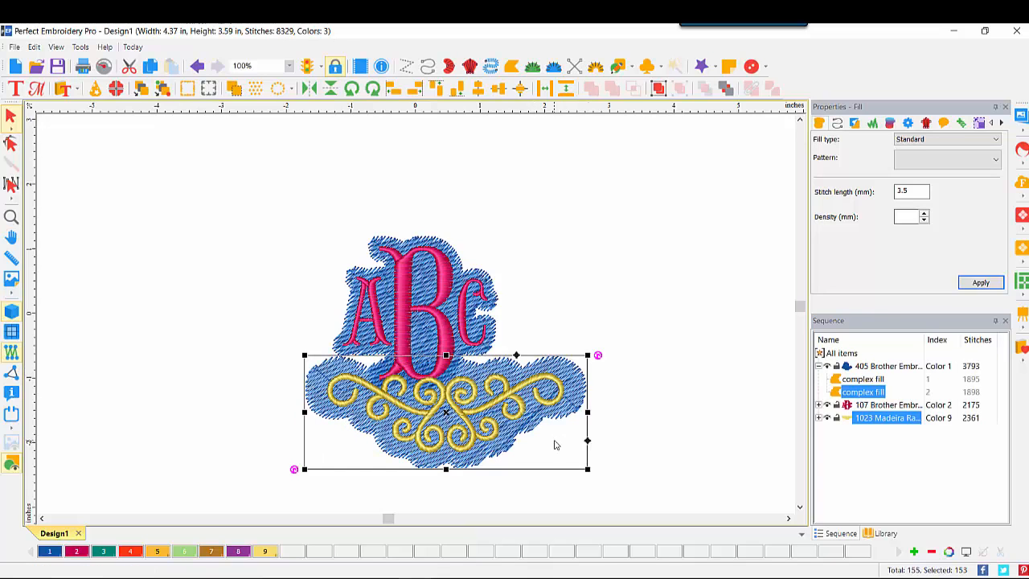
pyautogui.click(198, 66)
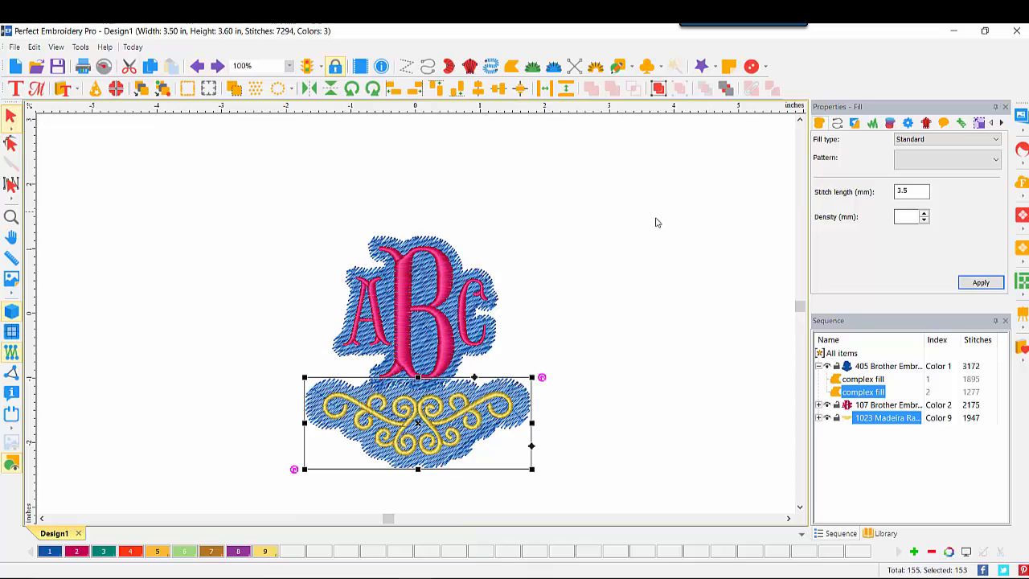
# Group the ornament with its nap blocker and place the group above the monogram, flipped vertically
pyautogui.click(659, 89)
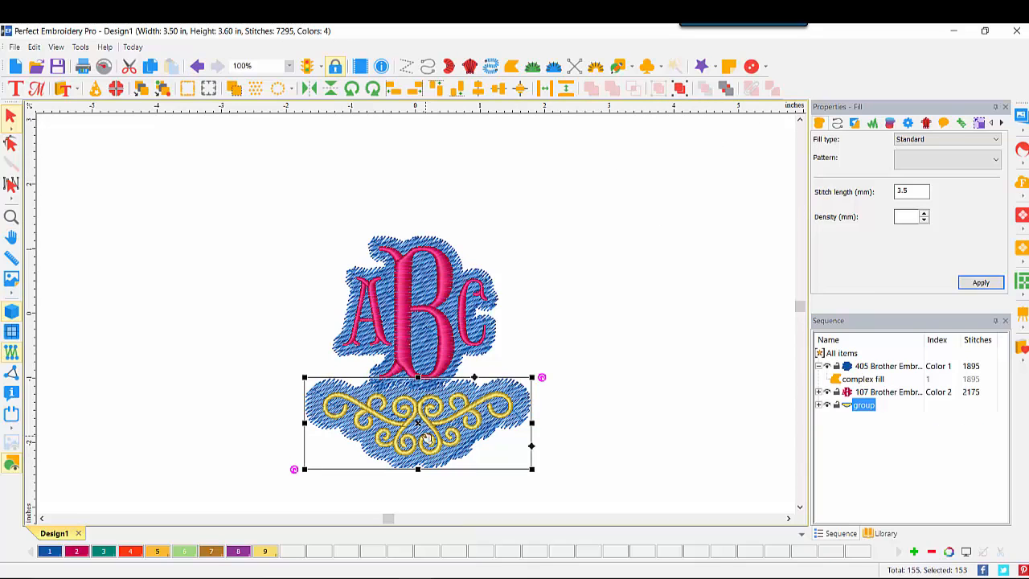
pyautogui.moveTo(426, 438); pyautogui.dragTo(410, 162)
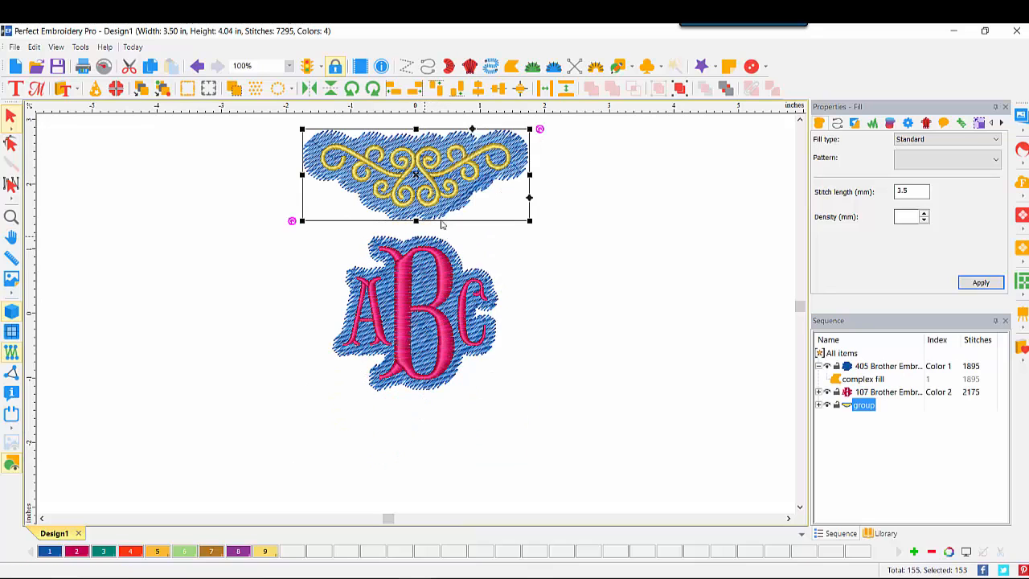
pyautogui.click(354, 89)
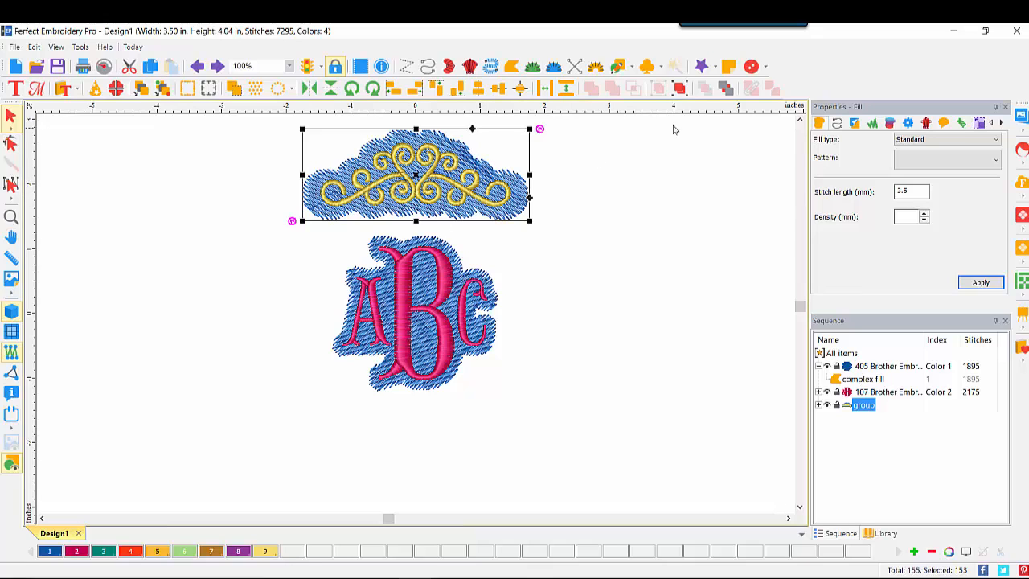
# Ungroup the ornament and its nap blocker, flip them vertically again, and move them just below the monogram
pyautogui.click(680, 88)
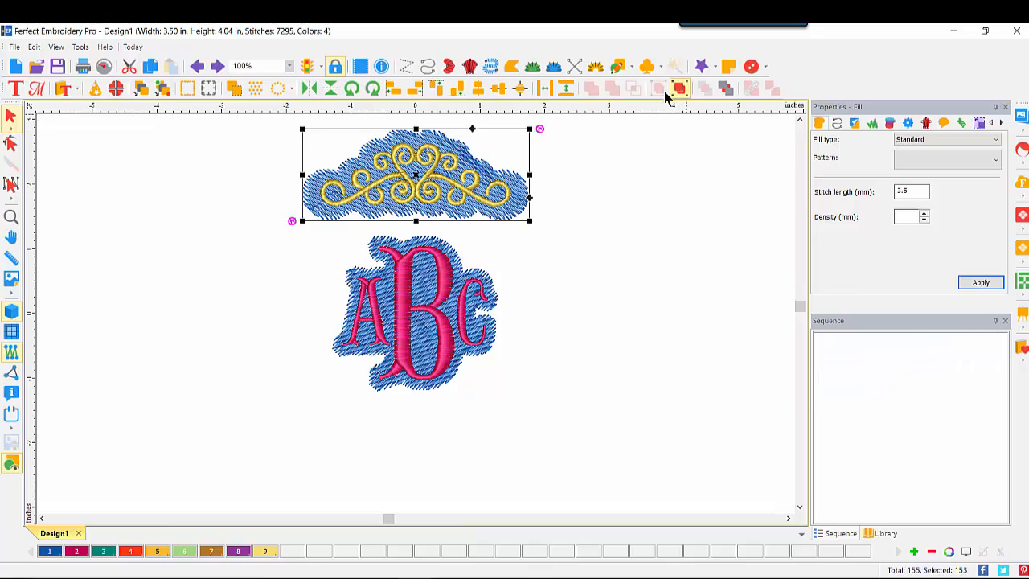
pyautogui.click(330, 88)
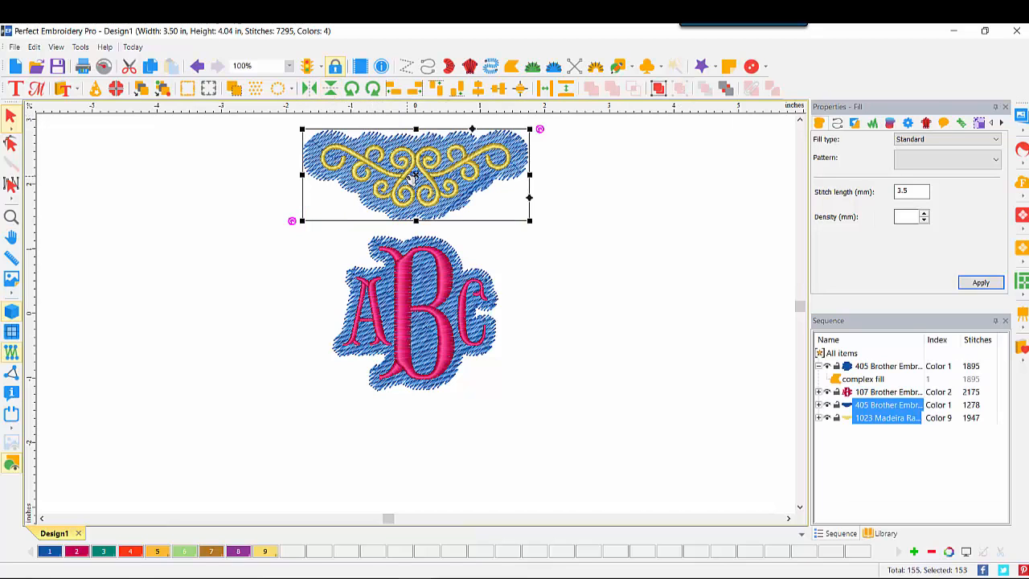
pyautogui.moveTo(412, 173); pyautogui.dragTo(416, 440)
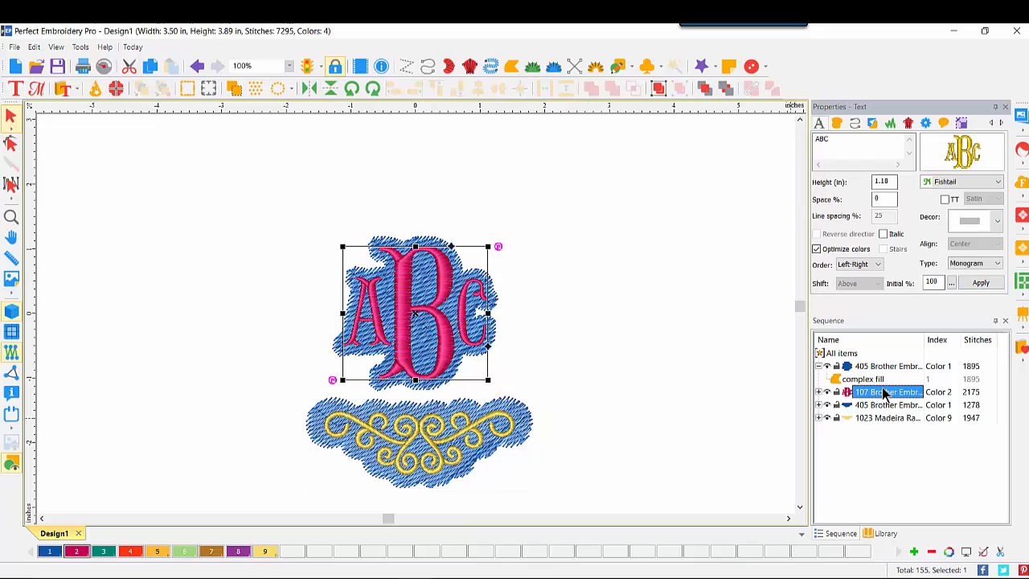
# Copy the monogram lettering and the ornament without their nap blockers, and place the copies about 4.3 in to the right of the originals
pyautogui.keyDown('ctrl'); pyautogui.click(884, 418); pyautogui.keyUp('ctrl')
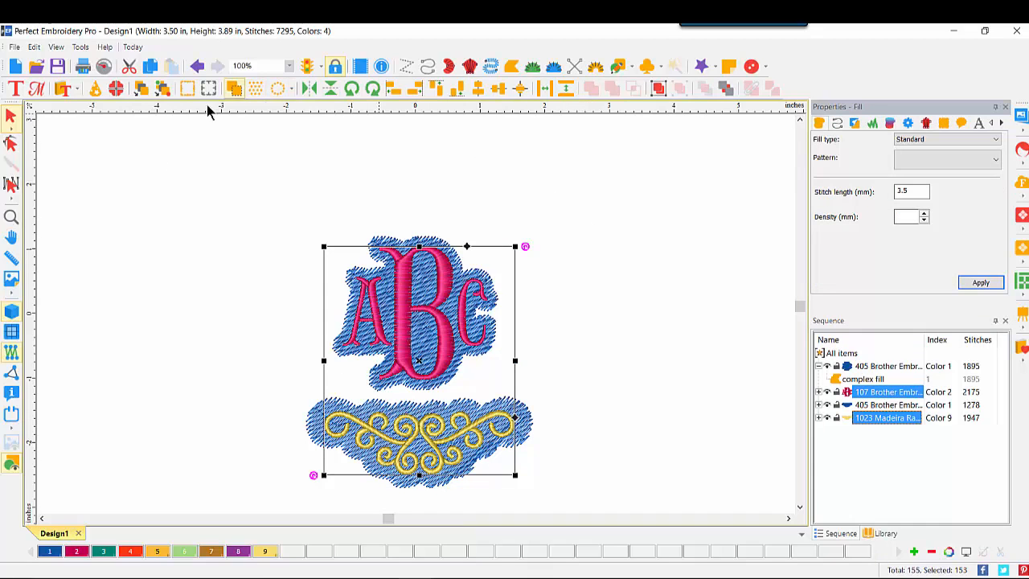
pyautogui.click(150, 67)
pyautogui.click(172, 66)
pyautogui.moveTo(406, 358); pyautogui.dragTo(696, 357)
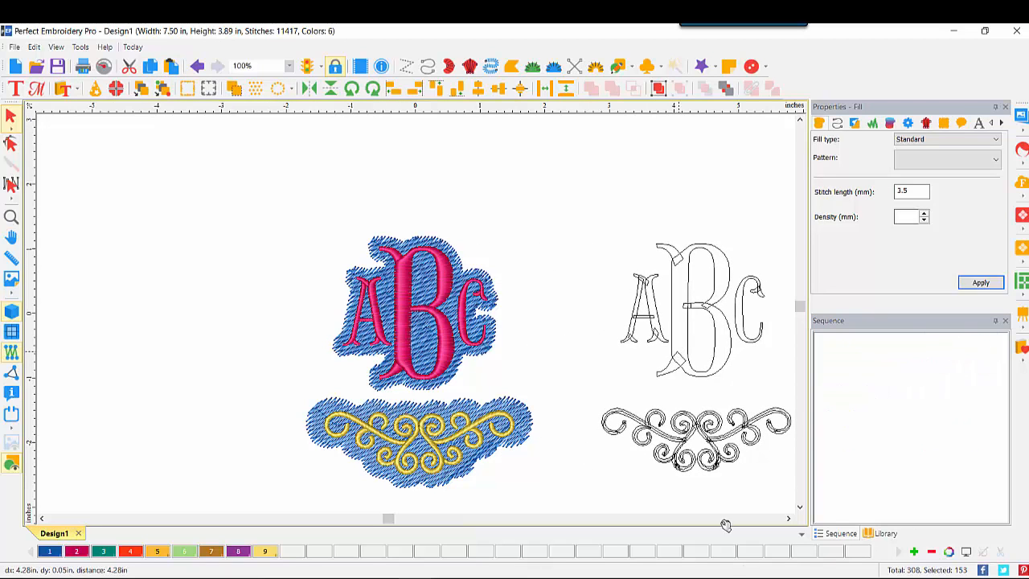
# Group the copied ornament's stitch objects and fit it, slightly enlarged, directly beneath the copied monogram
pyautogui.click(788, 518)
pyautogui.click(788, 519)
pyautogui.moveTo(421, 393); pyautogui.dragTo(699, 494)
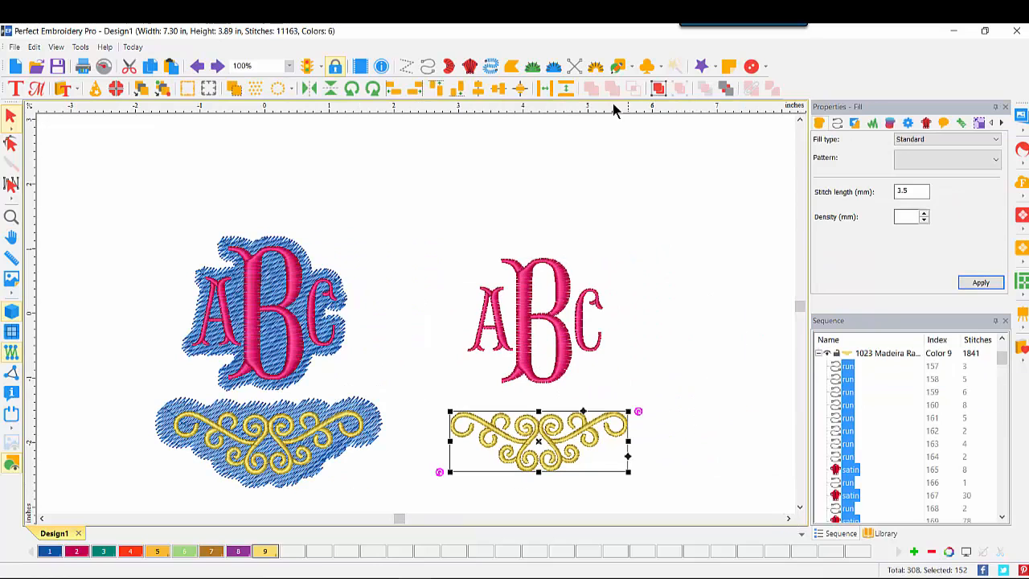
pyautogui.click(658, 90)
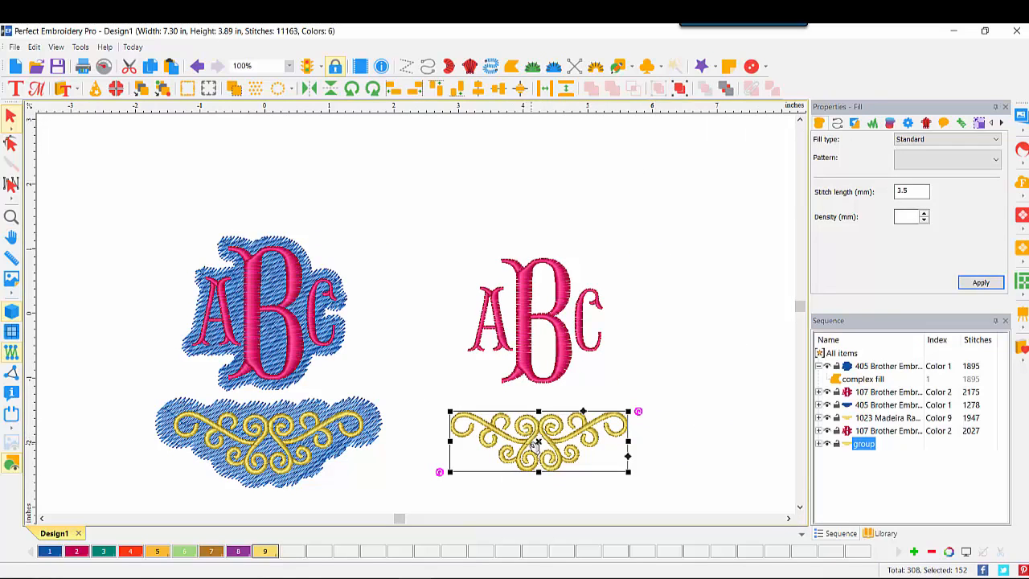
pyautogui.moveTo(534, 441); pyautogui.dragTo(533, 413)
pyautogui.moveTo(635, 386); pyautogui.dragTo(649, 371)
pyautogui.moveTo(556, 411); pyautogui.dragTo(546, 420)
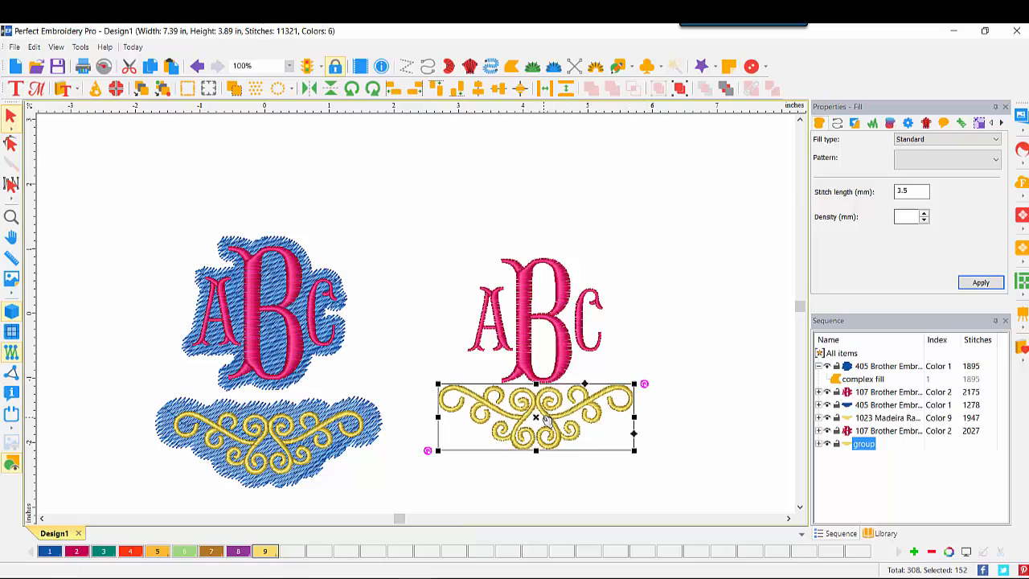
pyautogui.click(645, 275)
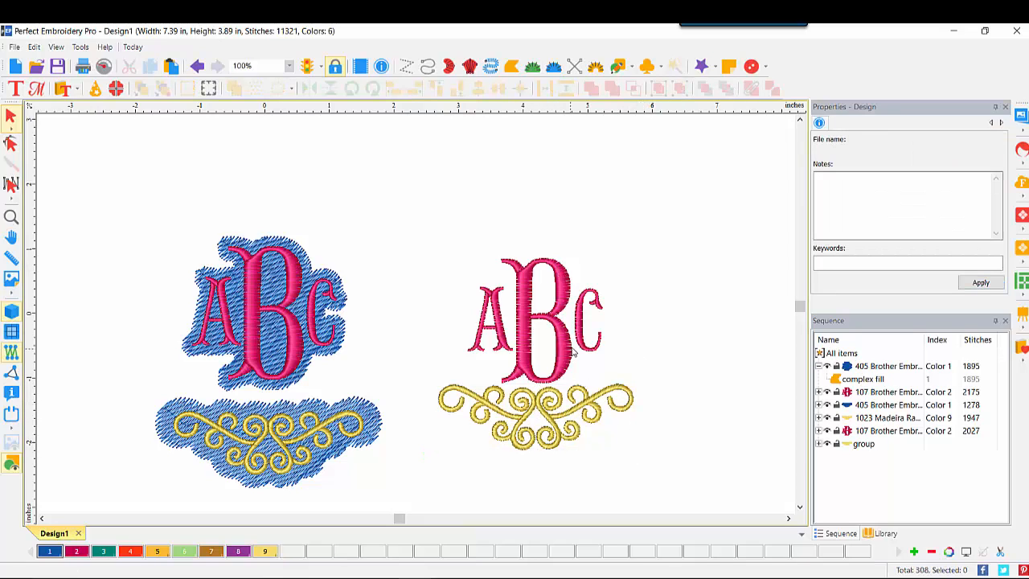
# Create one shared nap blocker behind the copied monogram and ornament
pyautogui.moveTo(399, 219); pyautogui.dragTo(667, 490)
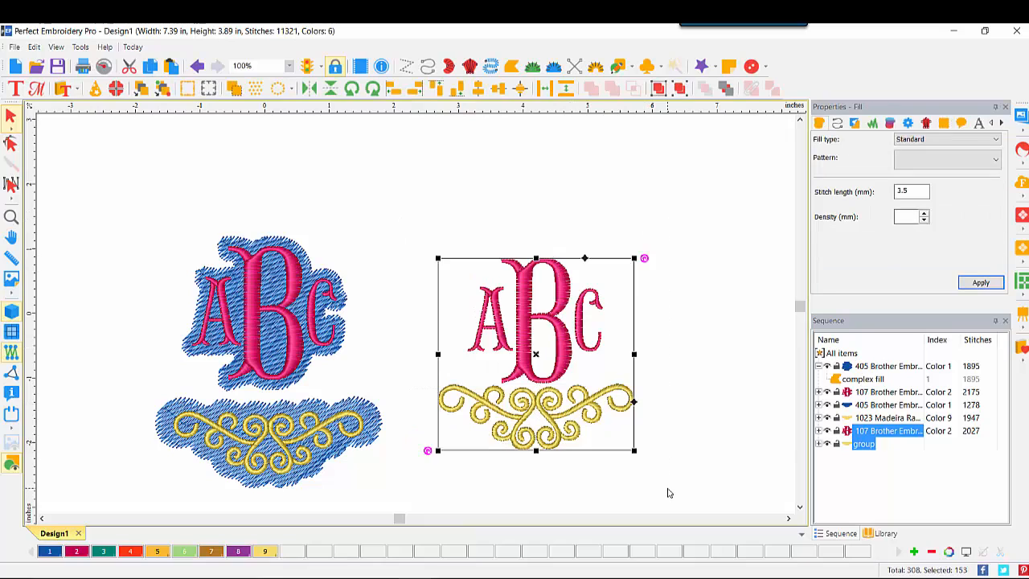
pyautogui.rightClick(535, 338)
pyautogui.moveTo(585, 472)
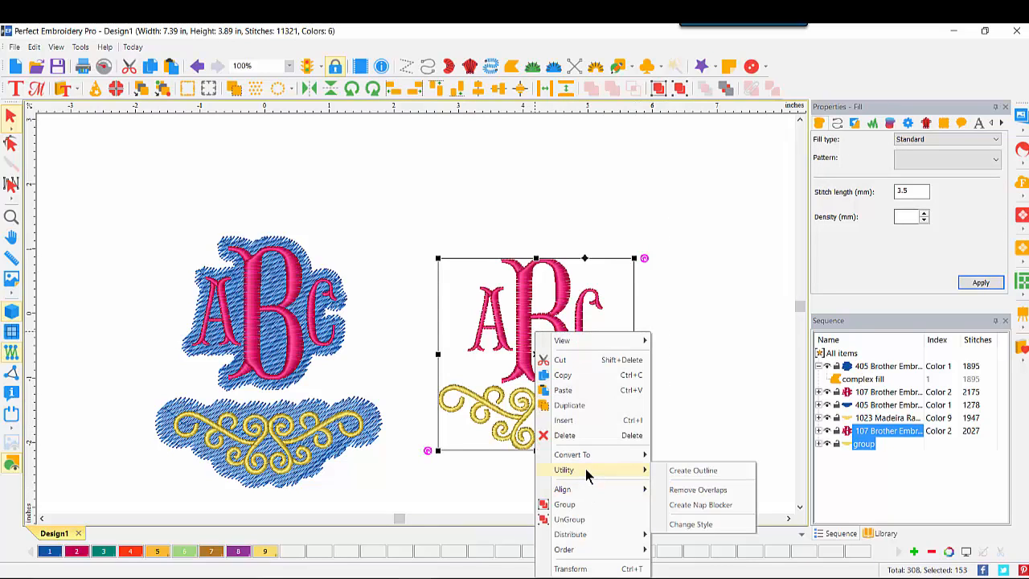
pyautogui.click(699, 505)
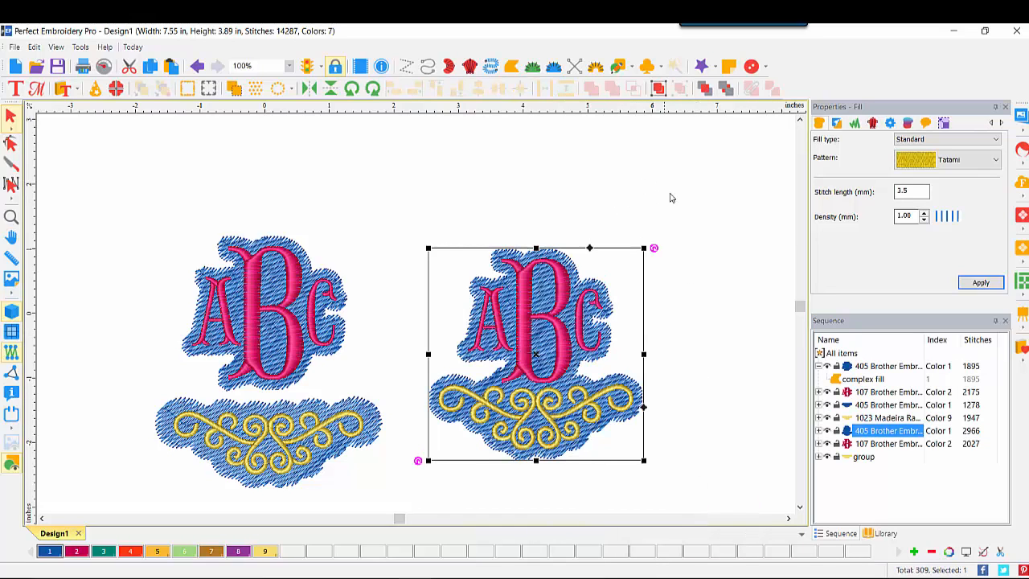
pyautogui.click(710, 272)
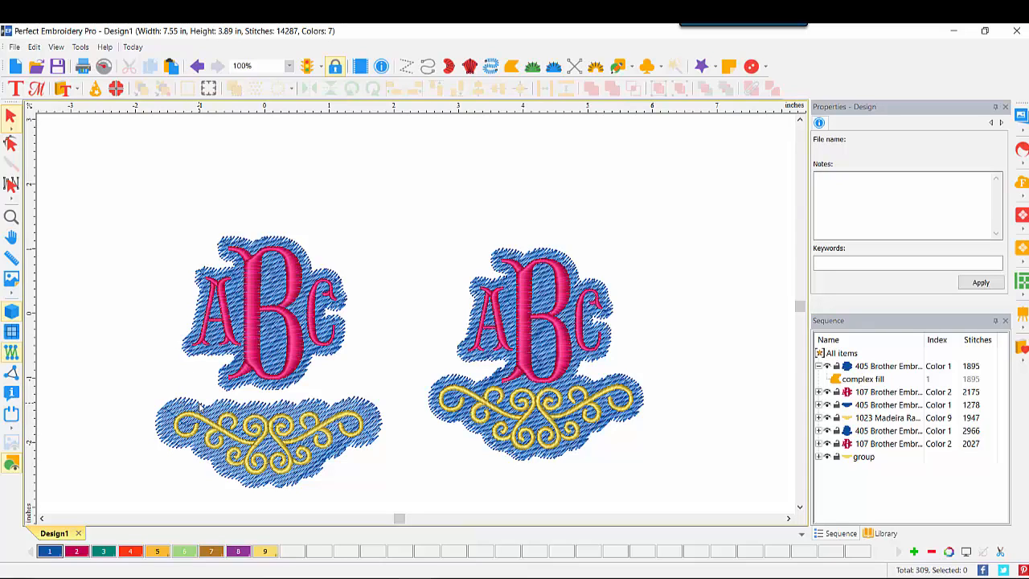
# Copy the right-hand monogram, ornament and shared nap blocker into a new design
pyautogui.moveTo(413, 191); pyautogui.dragTo(668, 477)
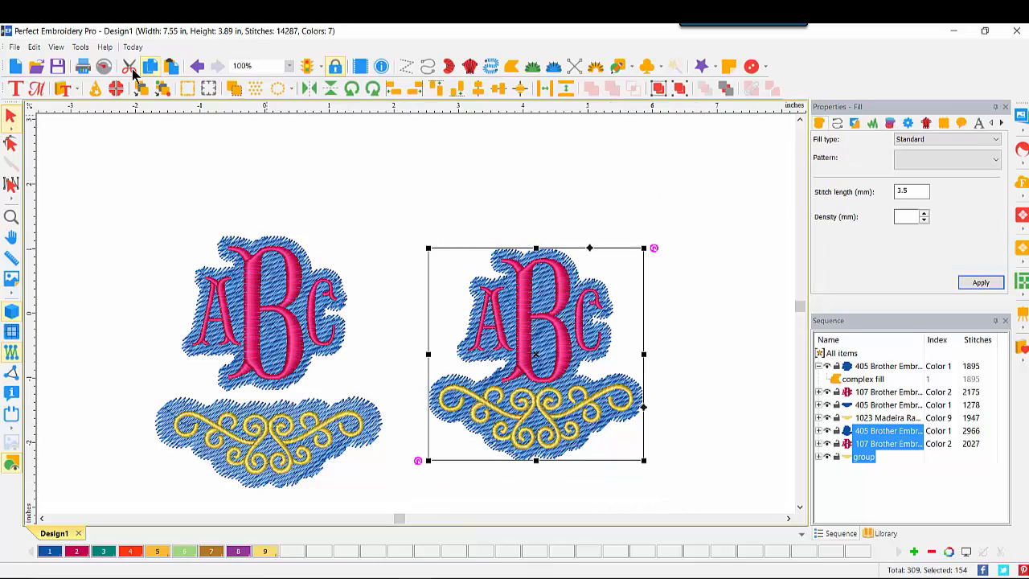
pyautogui.click(13, 67)
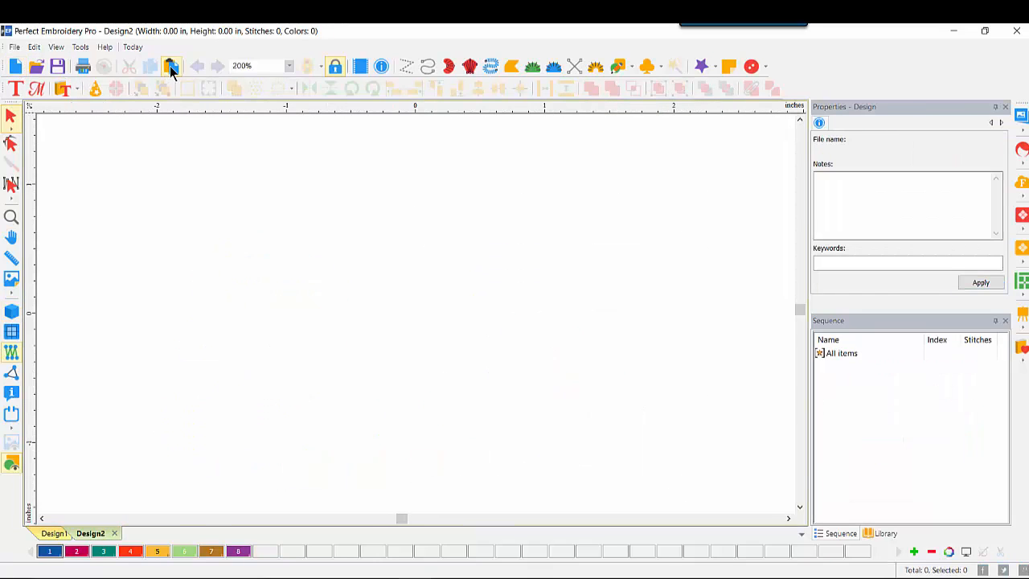
pyautogui.click(168, 67)
# Center the ruler origin in the new design, and show the stitches in 3D at 100% zoom with nothing selected
pyautogui.rightClick(346, 103)
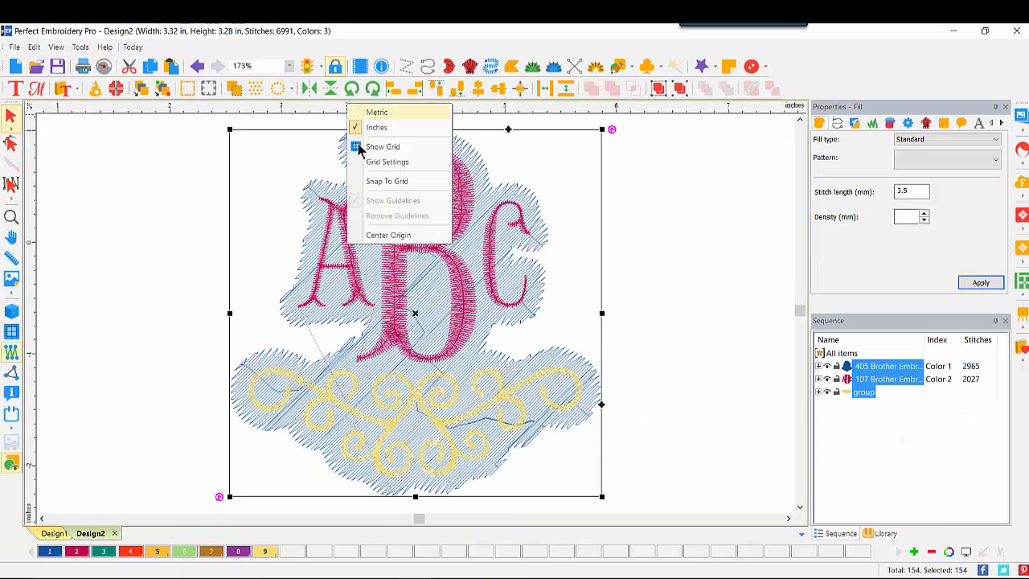
pyautogui.click(387, 236)
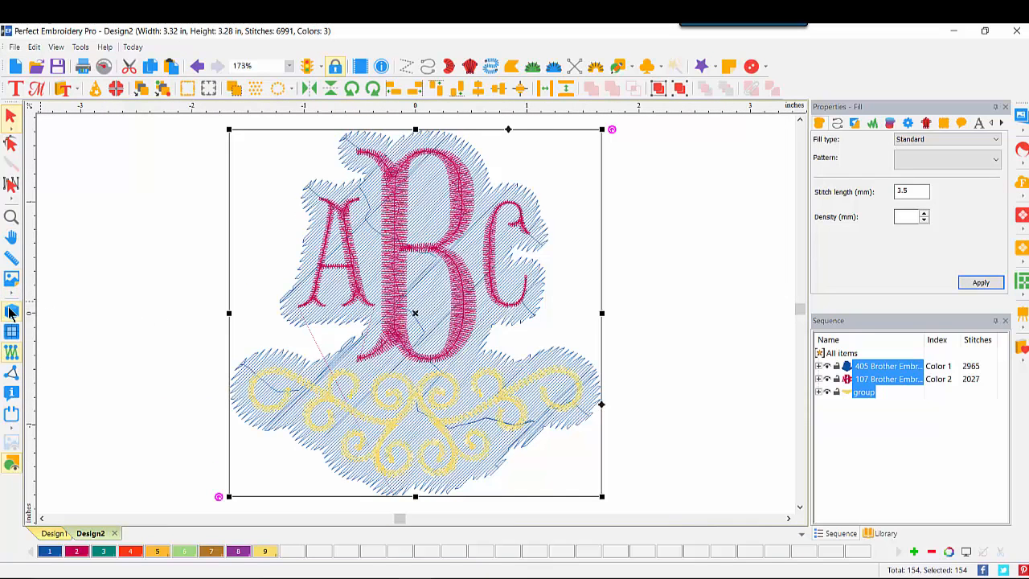
pyautogui.click(289, 66)
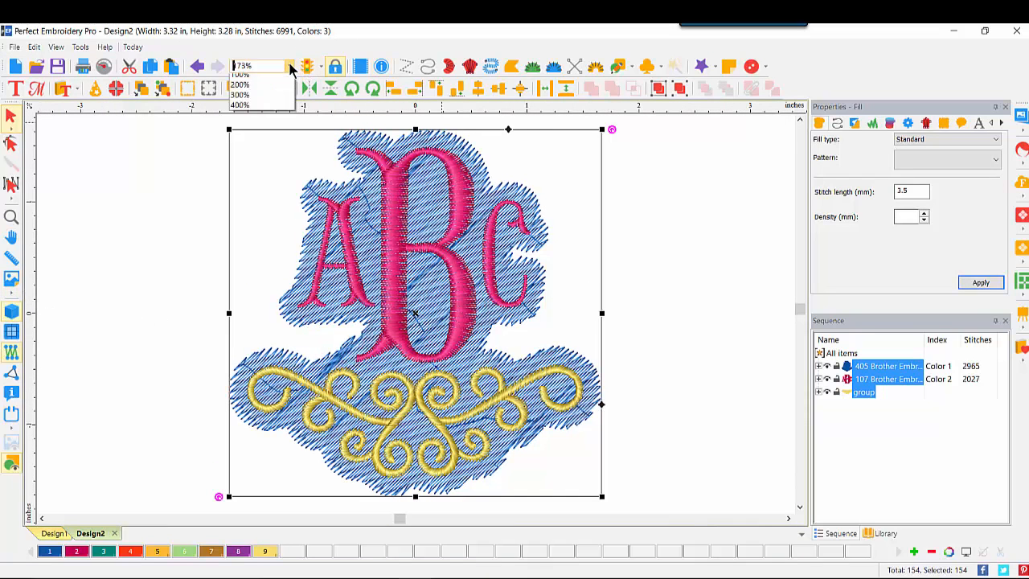
pyautogui.click(260, 171)
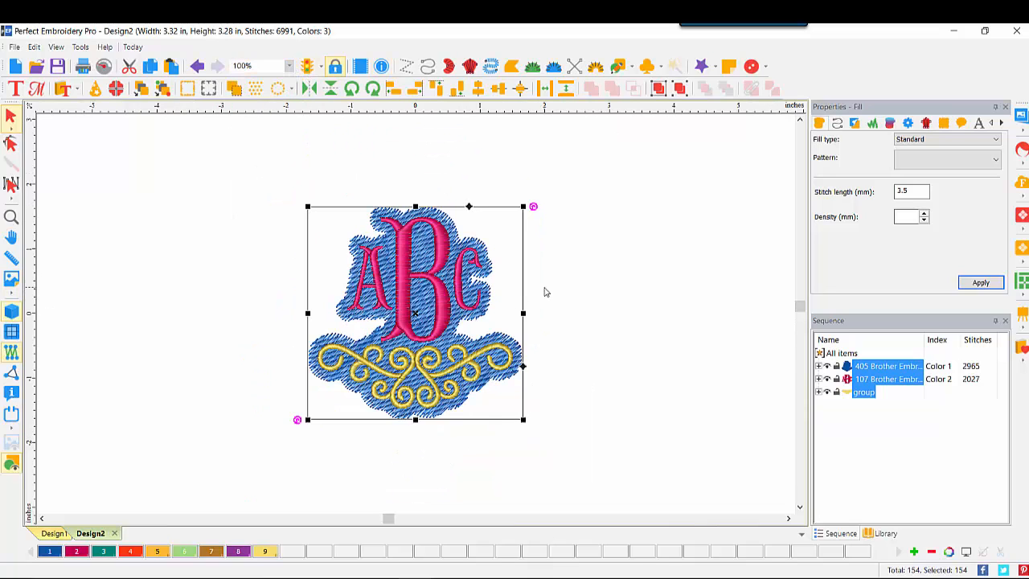
pyautogui.click(614, 258)
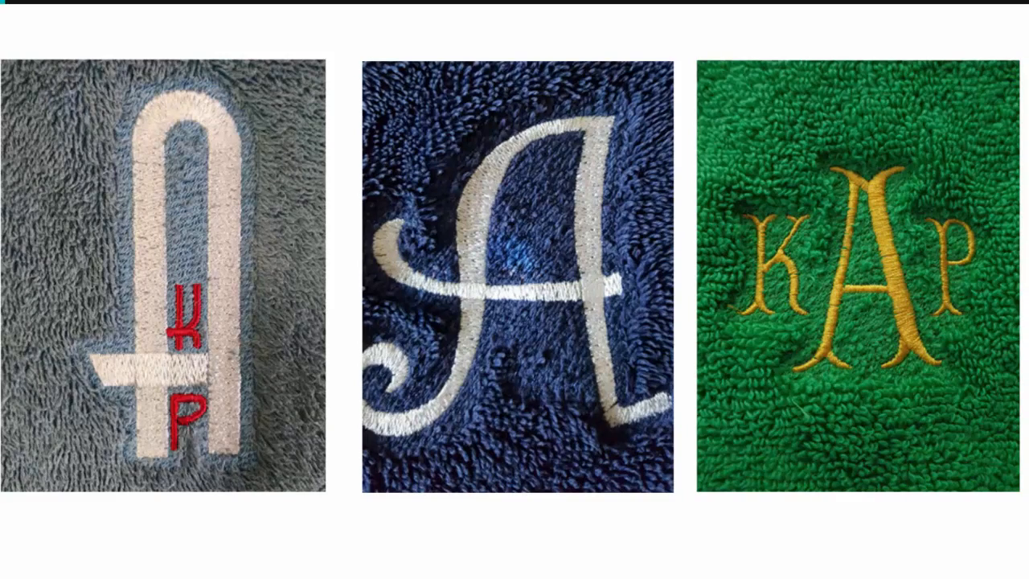
pyautogui.moveTo(393, 577)
pyautogui.click(494, 568)
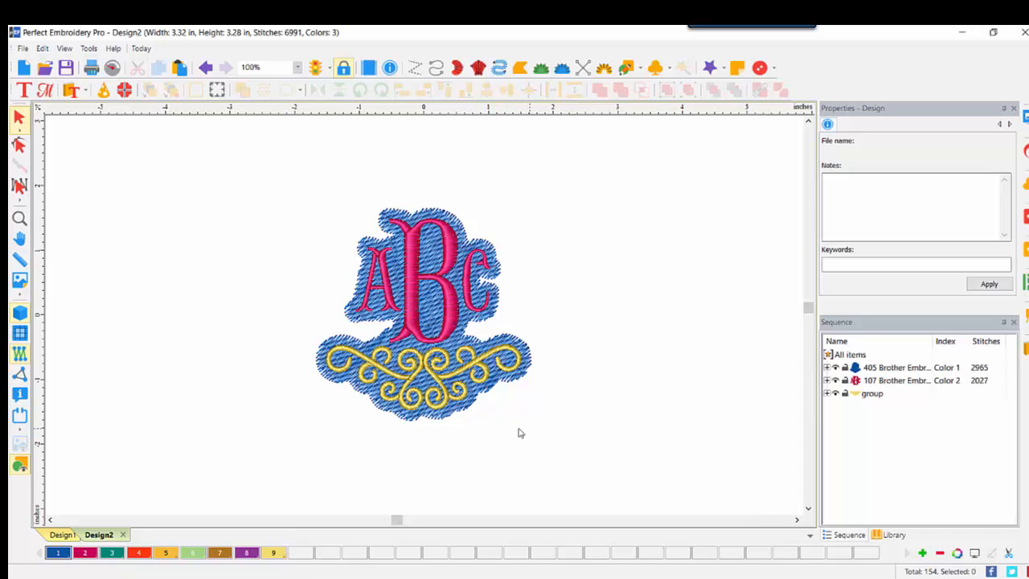
# Recolor the shared nap blocker with the light green thread, color 6, and set the workspace background to a matching light green
pyautogui.click(914, 370)
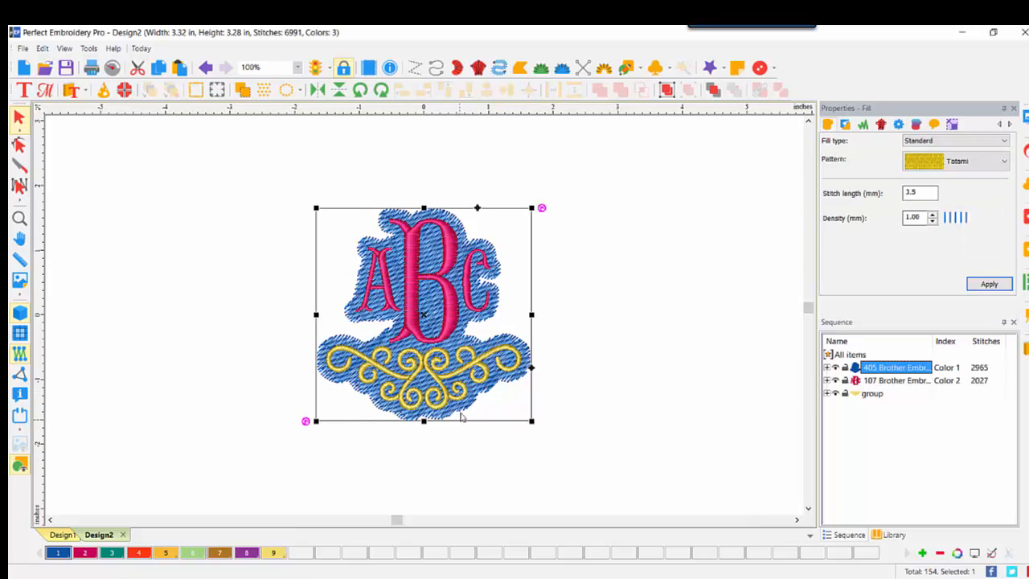
pyautogui.click(192, 553)
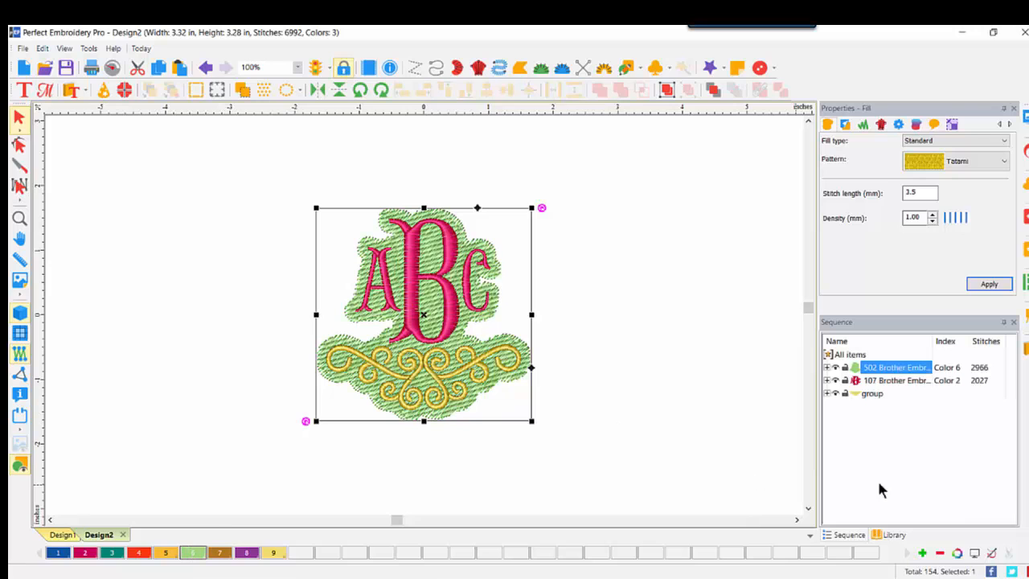
pyautogui.click(976, 554)
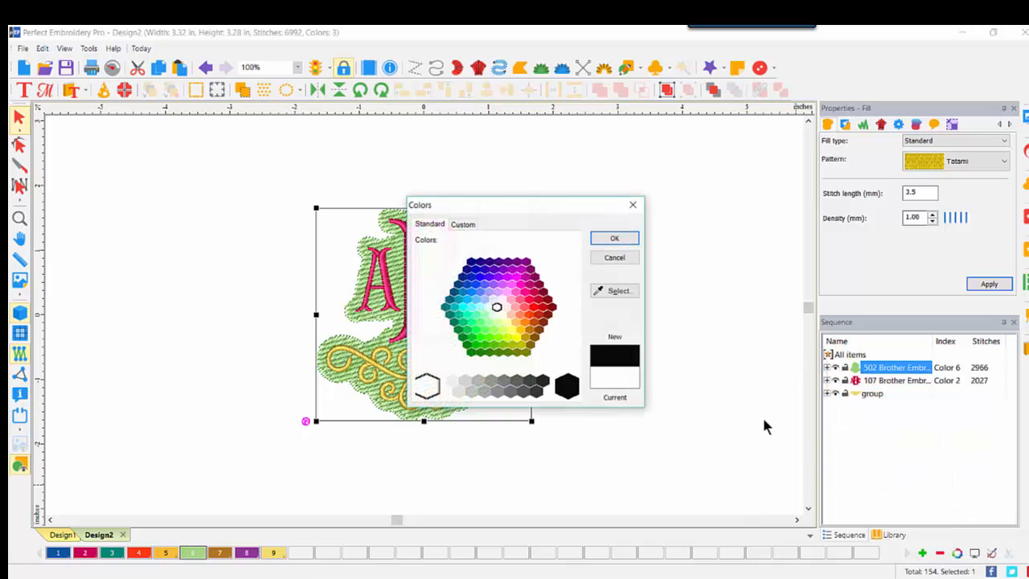
pyautogui.click(496, 319)
pyautogui.click(614, 238)
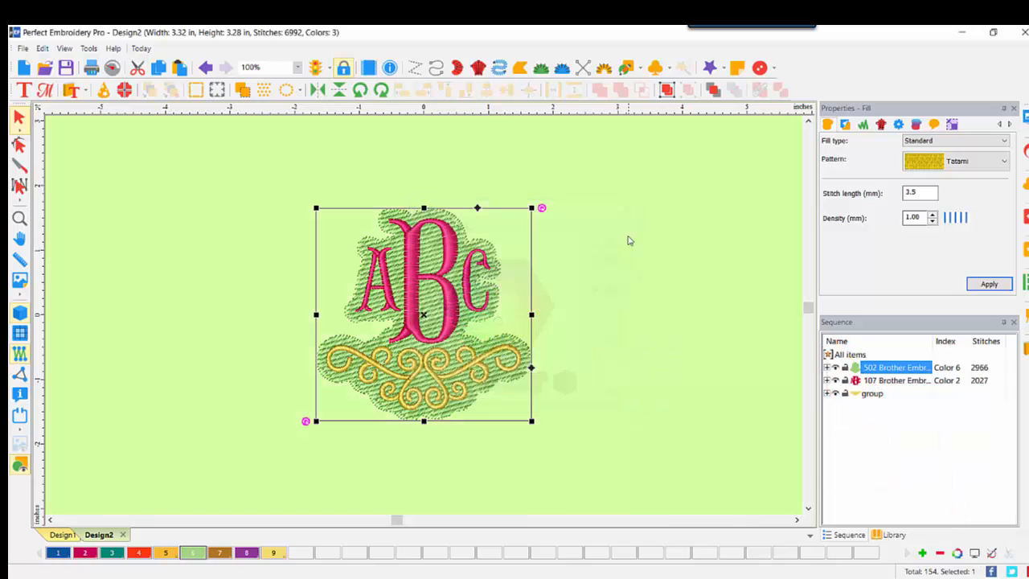
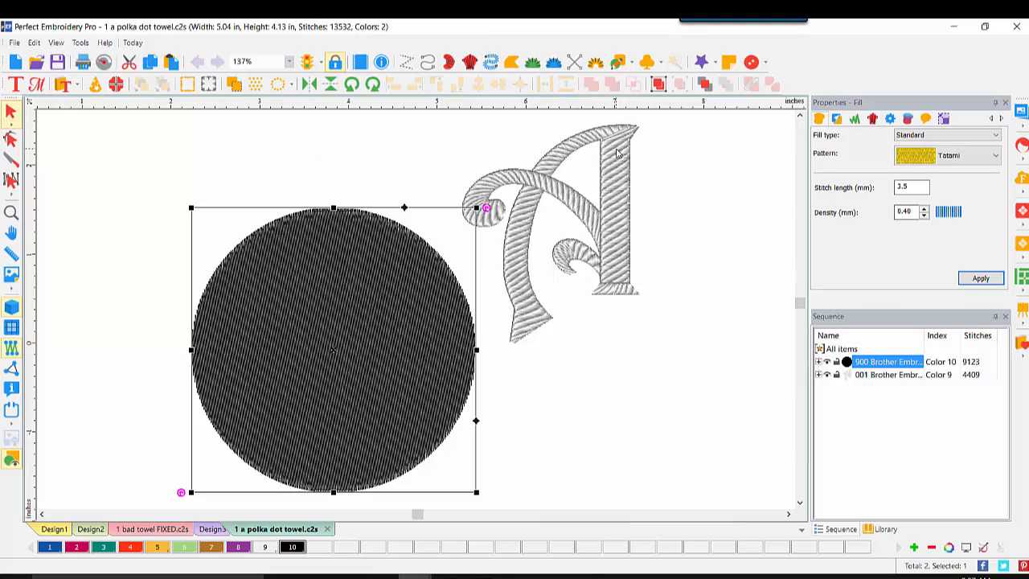
# Move the letter A onto the black circle and center the two objects on each other
pyautogui.moveTo(618, 153); pyautogui.dragTo(380, 265)
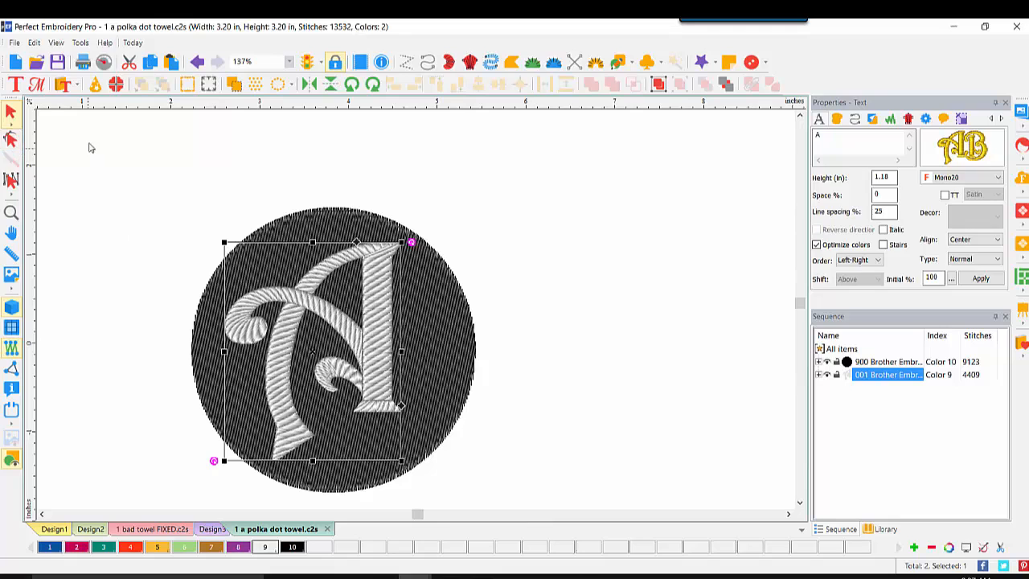
pyautogui.moveTo(90, 138); pyautogui.dragTo(512, 505)
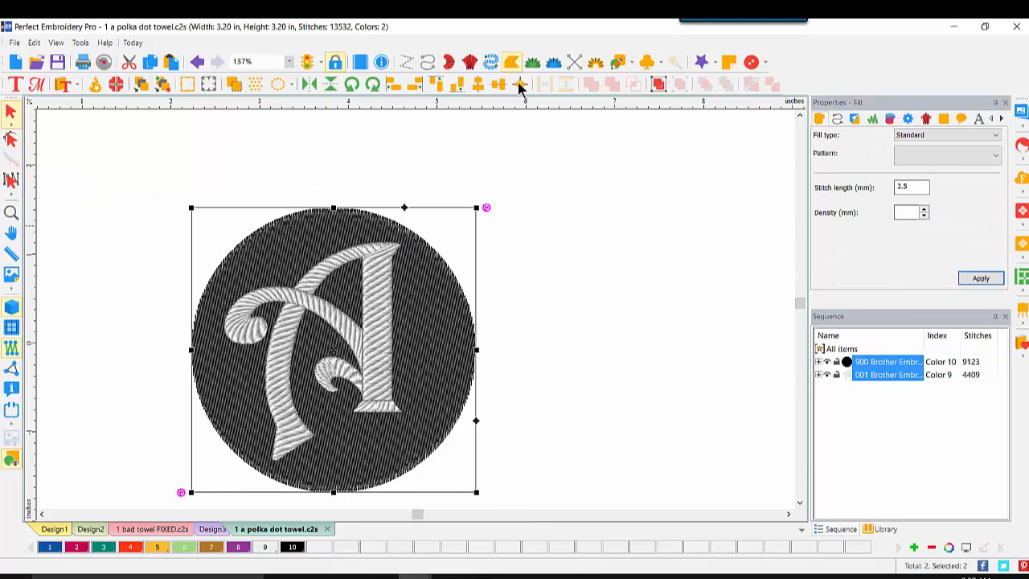
pyautogui.click(520, 84)
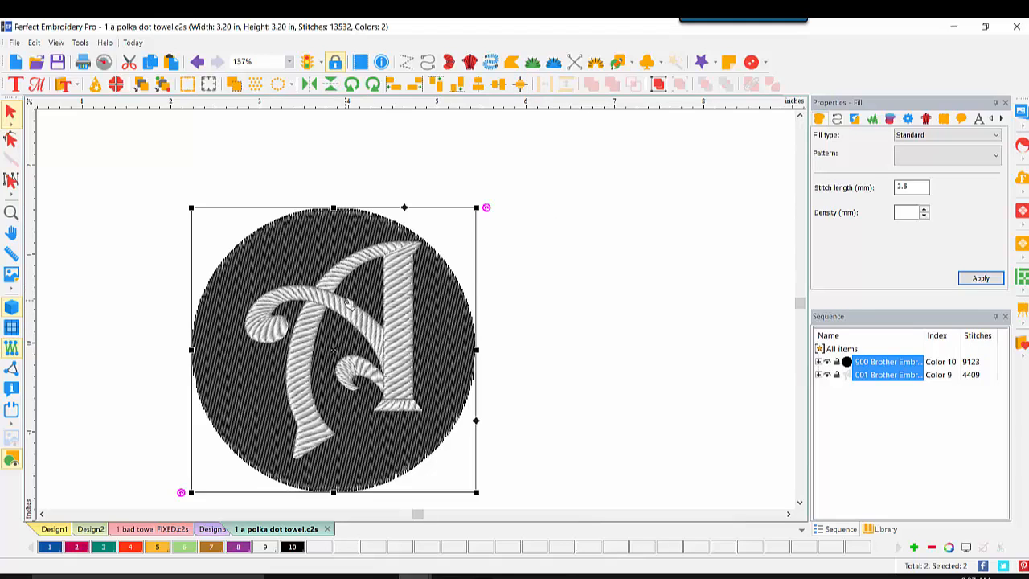
pyautogui.click(521, 232)
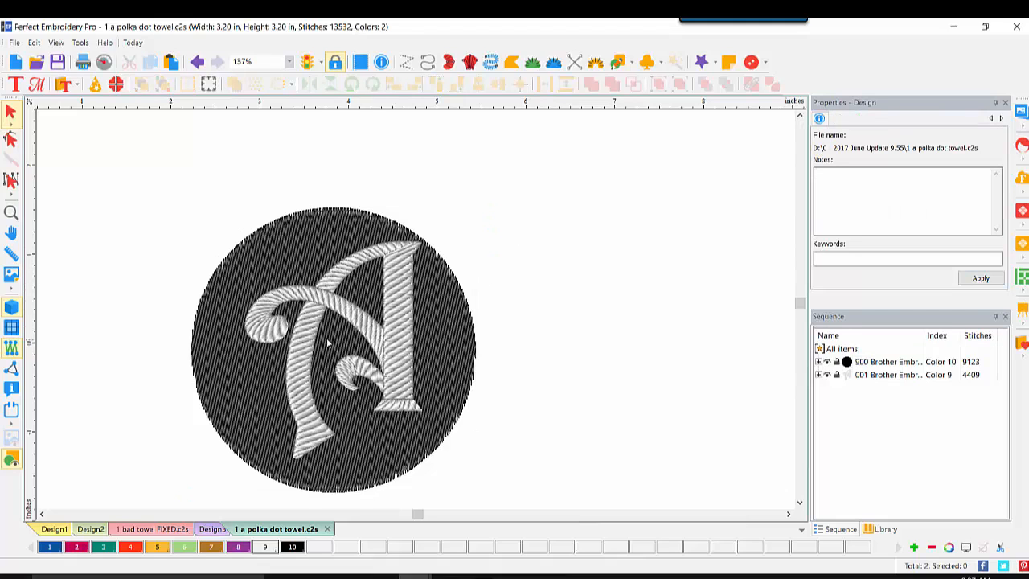
# Shift the black circle slightly up and to the right behind the letter A, and remove the overlaps beneath the letter
pyautogui.moveTo(319, 299)
pyautogui.mouseDown()
pyautogui.moveTo(298, 308)
pyautogui.moveTo(332, 295)
pyautogui.mouseUp()
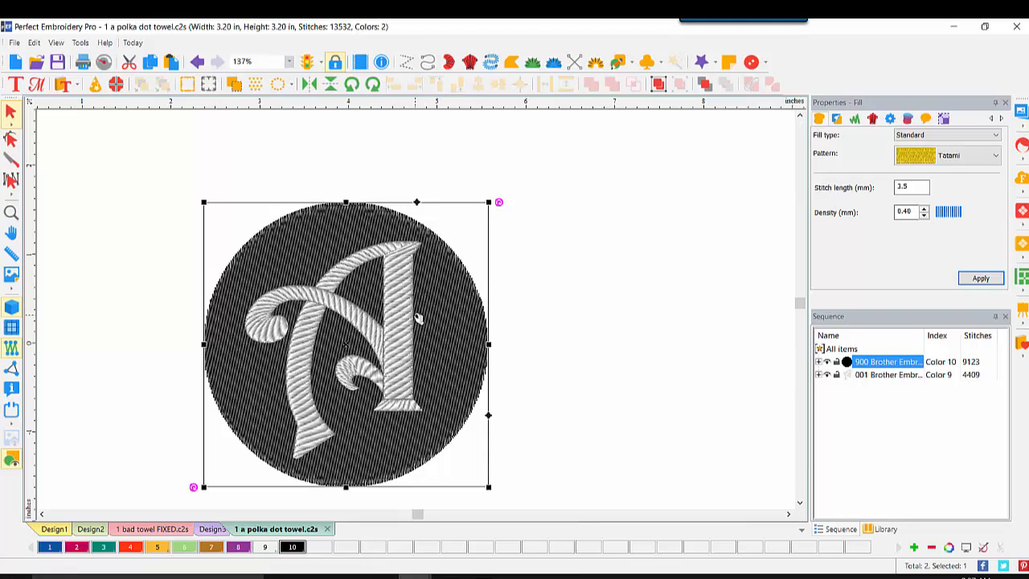
pyautogui.click(569, 386)
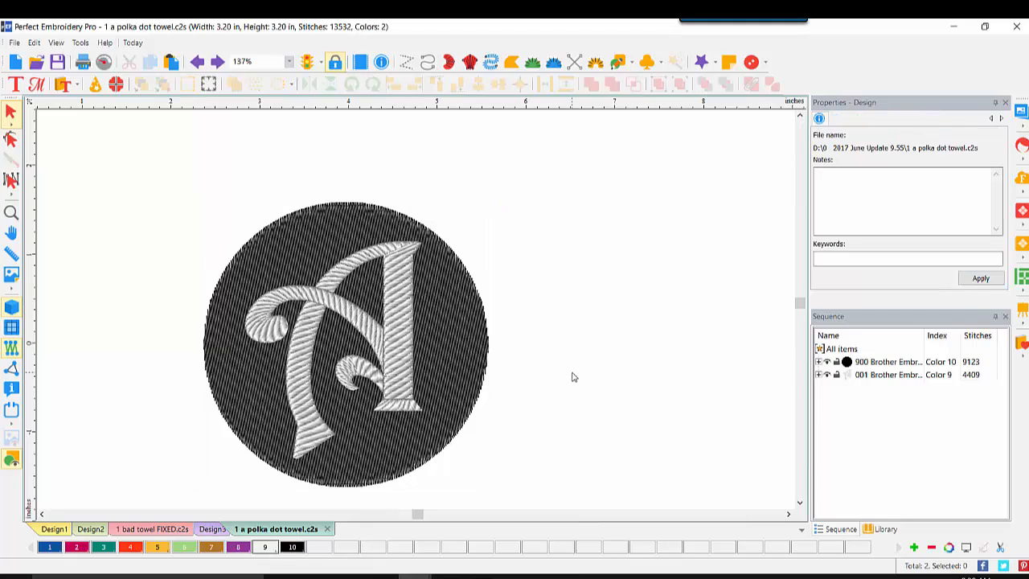
pyautogui.click(891, 375)
pyautogui.rightClick(316, 300)
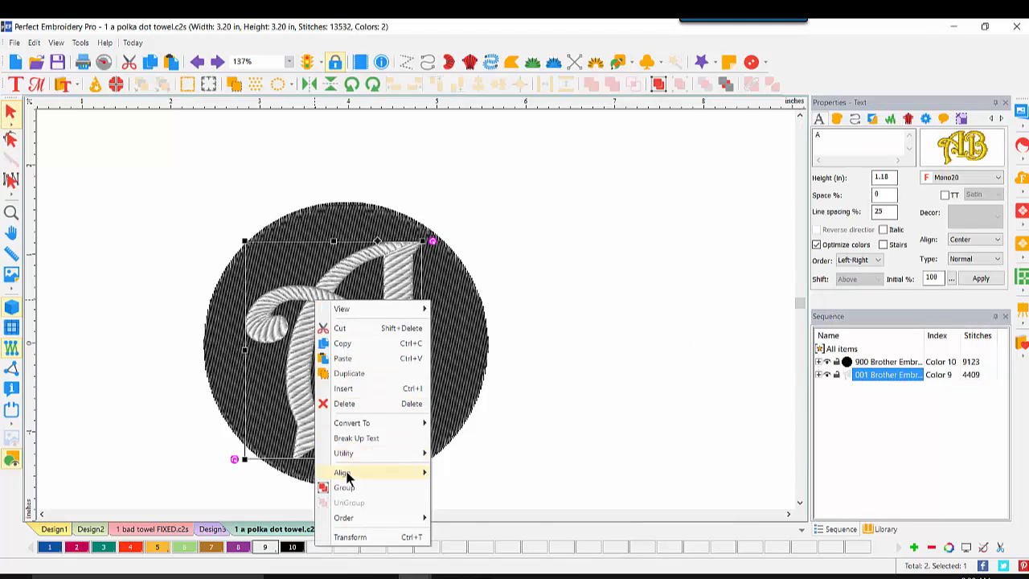
pyautogui.moveTo(348, 454)
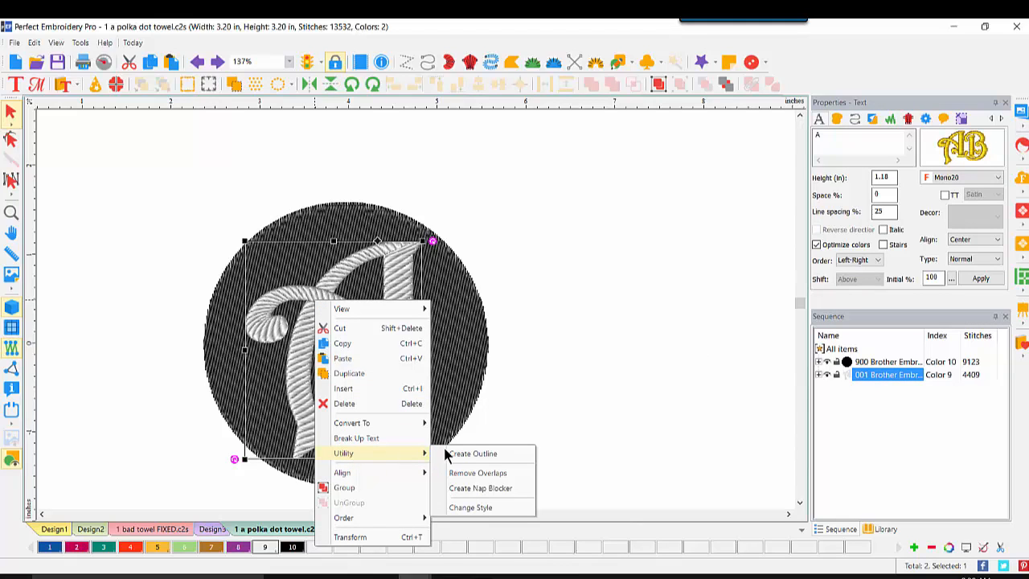
pyautogui.click(506, 477)
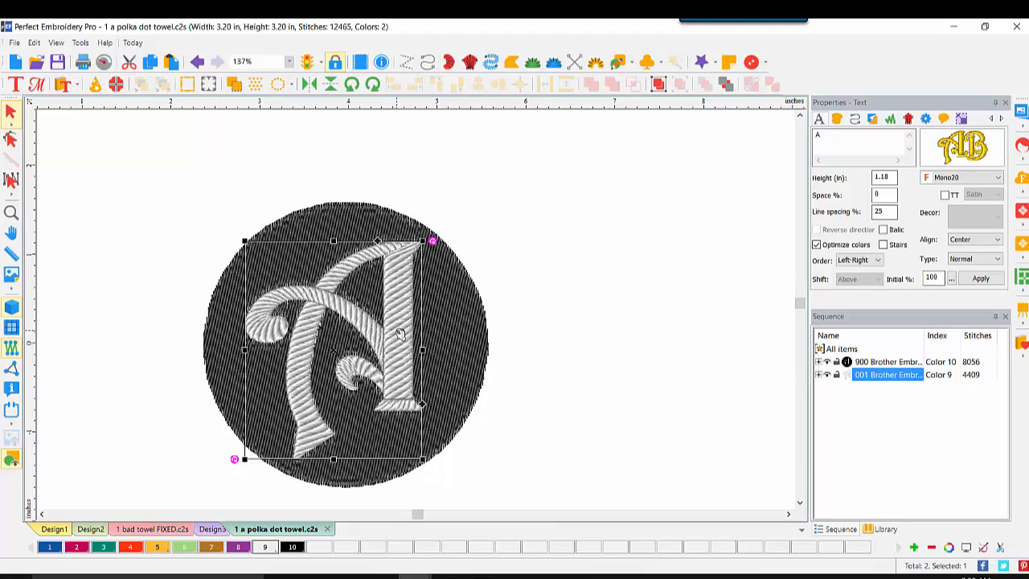
# Move the letter A off the circle to inspect the cut-out beneath it, and undo the move
pyautogui.moveTo(401, 343); pyautogui.dragTo(659, 316)
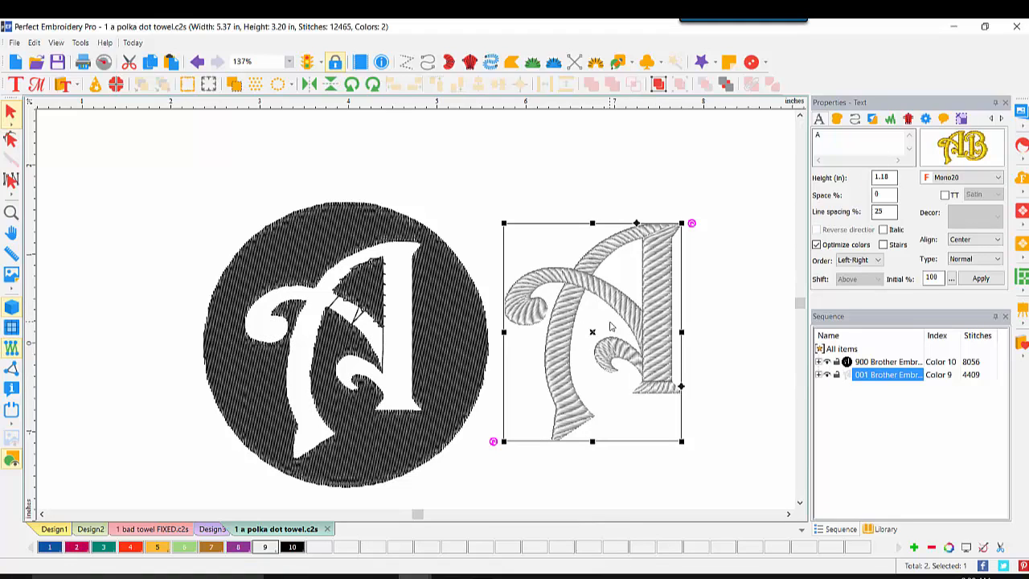
pyautogui.click(197, 61)
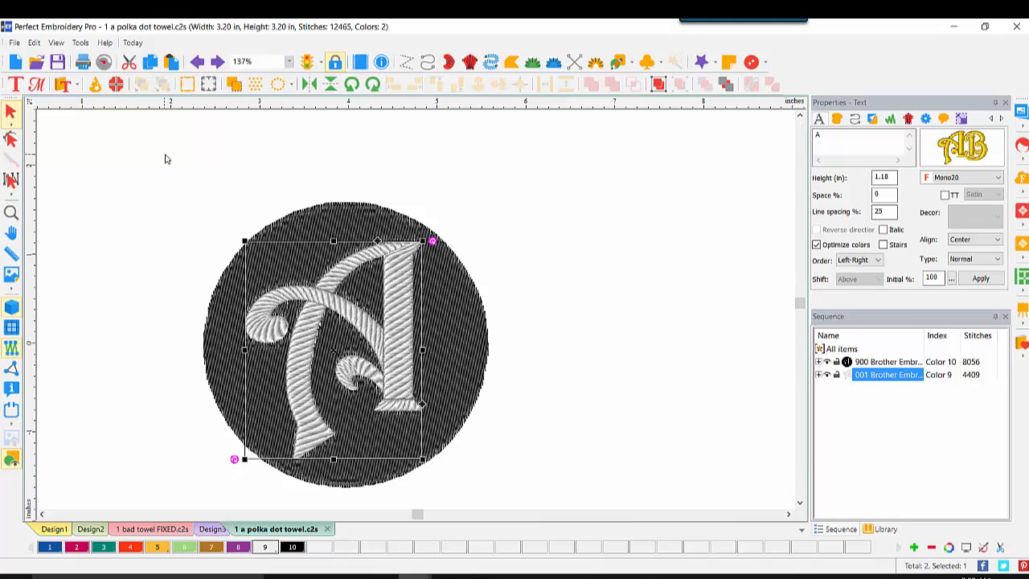
# Create a nap blocker behind the black circle and the letter A together
pyautogui.moveTo(165, 159); pyautogui.dragTo(520, 511)
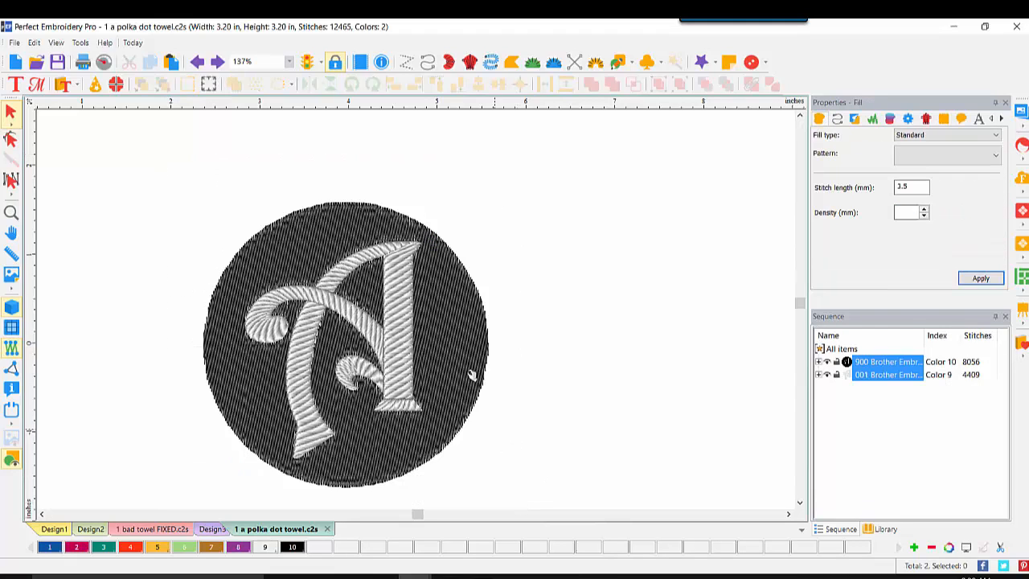
pyautogui.rightClick(442, 326)
pyautogui.moveTo(472, 469)
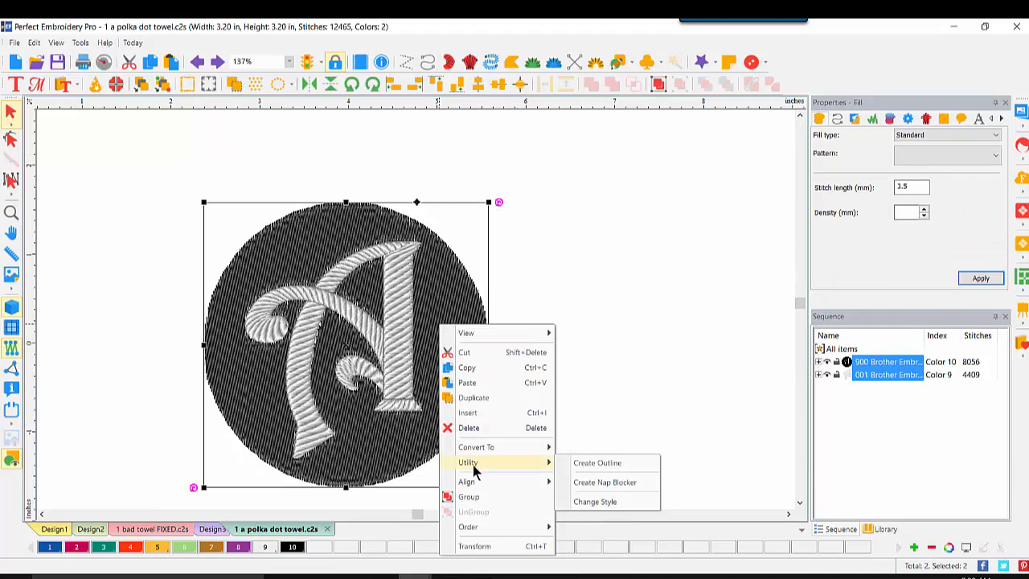
pyautogui.click(589, 483)
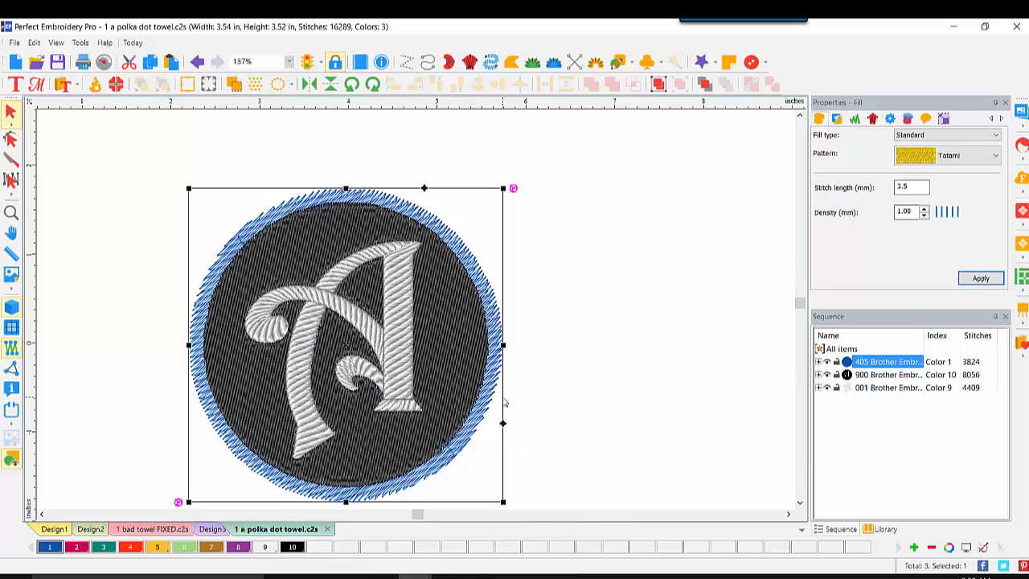
# View the photos of the finished towel with the embroidered letter A, and return to Perfect Embroidery Pro
pyautogui.moveTo(378, 575)
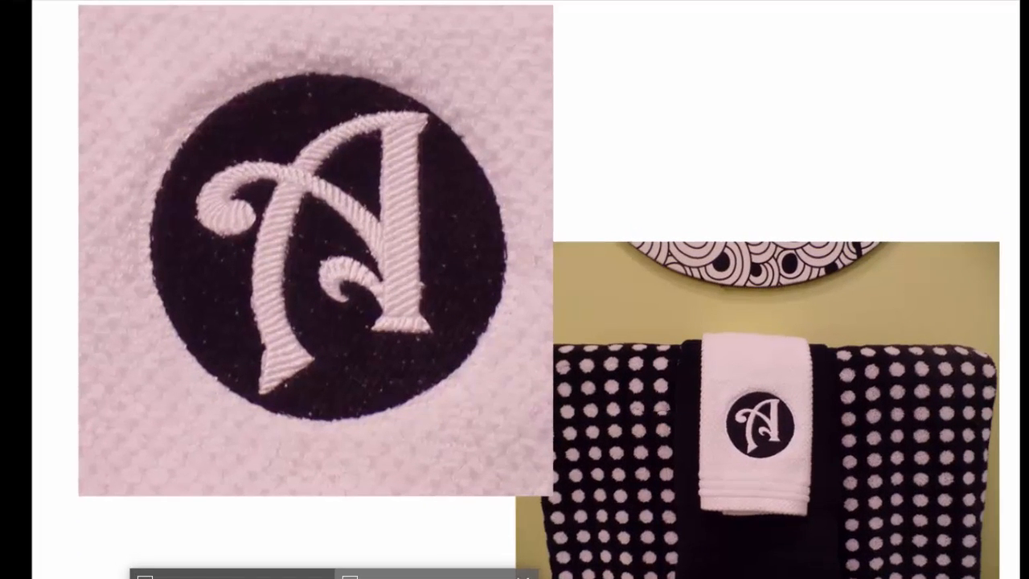
pyautogui.click(438, 542)
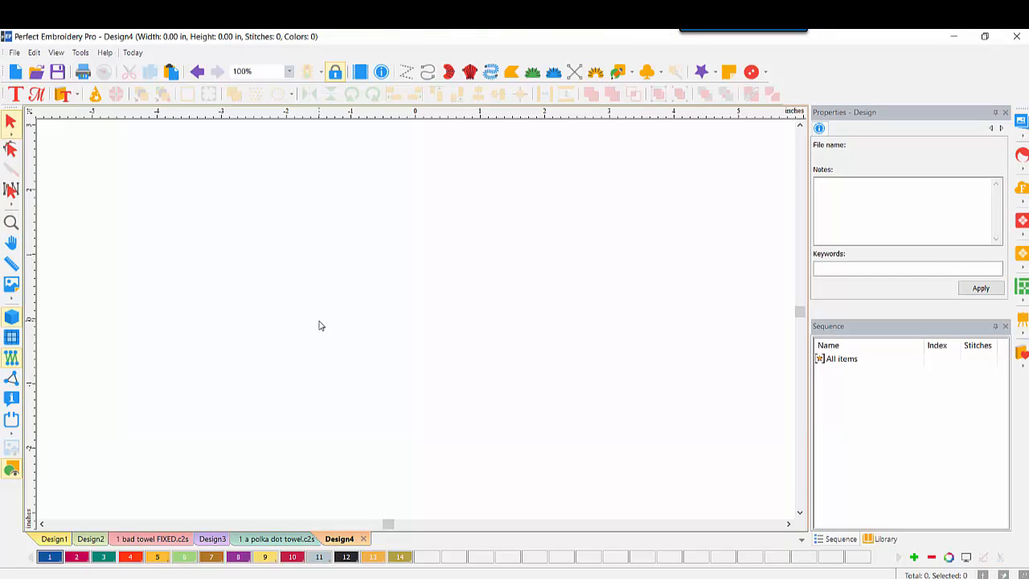
# Insert the perched parrot An7298 from the design catalog and place it left of the center of the empty design at 200% zoom
pyautogui.click(63, 94)
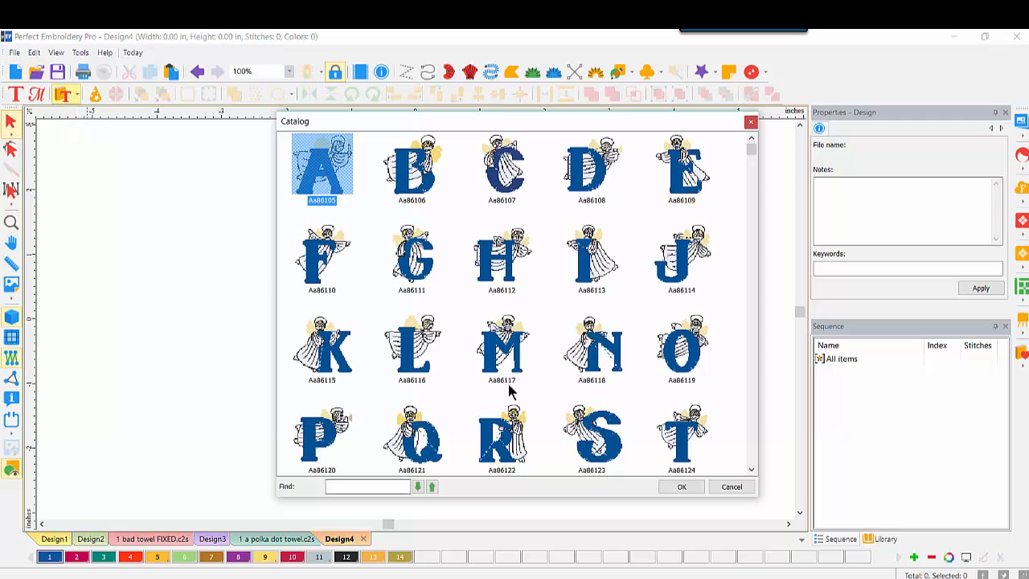
pyautogui.scroll(-10, 749, 447)
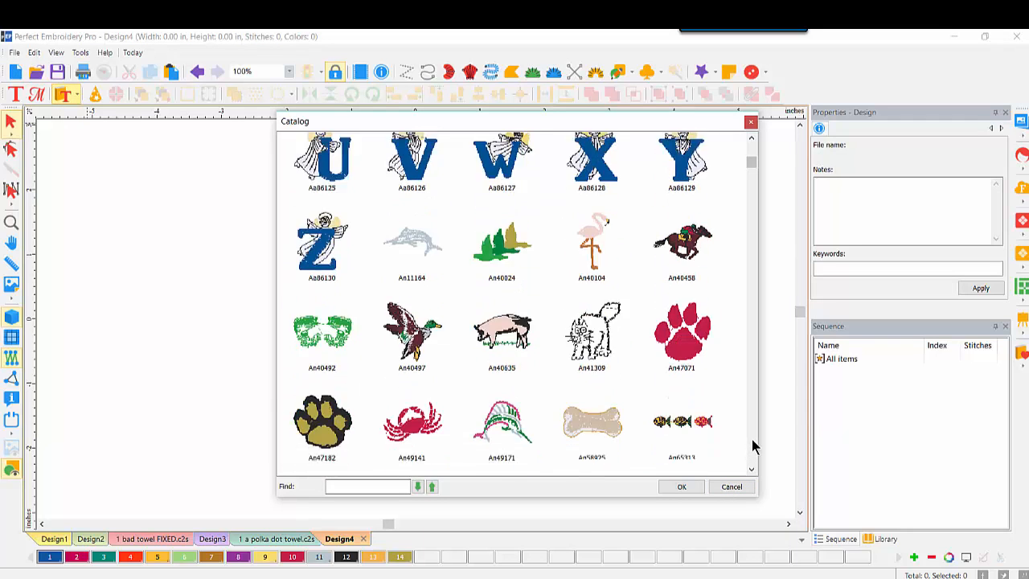
pyautogui.doubleClick(505, 289)
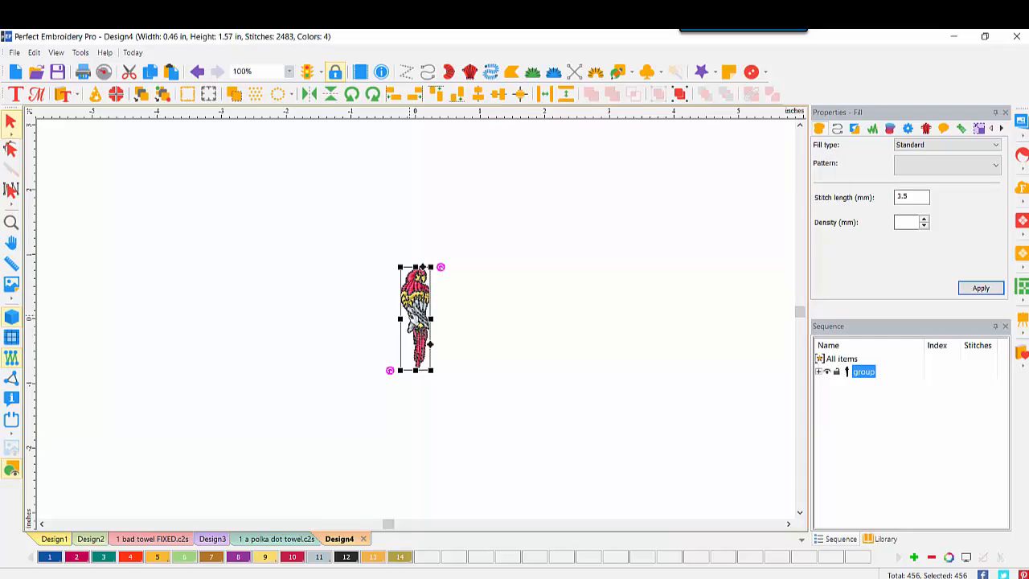
pyautogui.moveTo(414, 320); pyautogui.dragTo(287, 377)
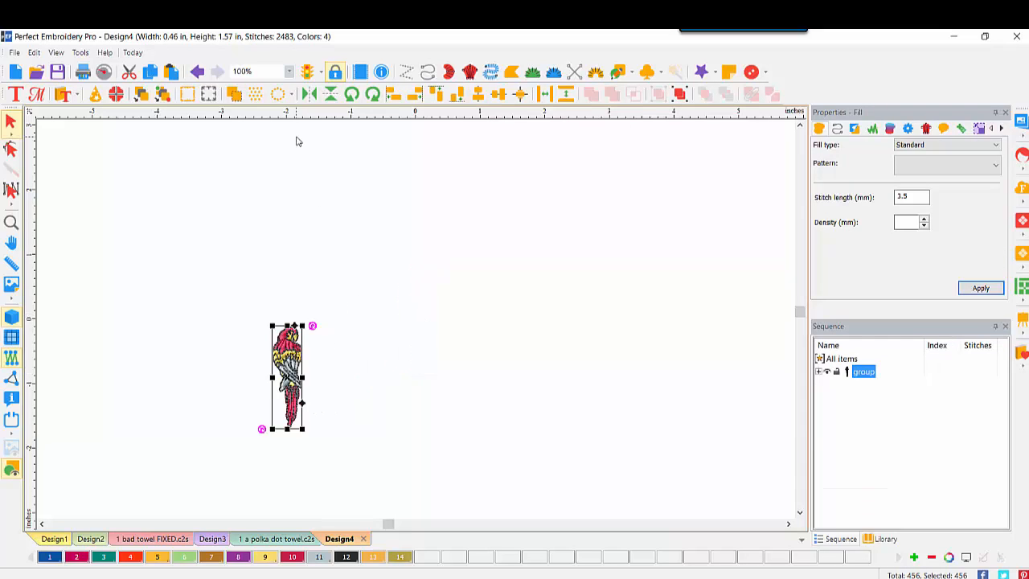
pyautogui.click(288, 71)
pyautogui.click(267, 185)
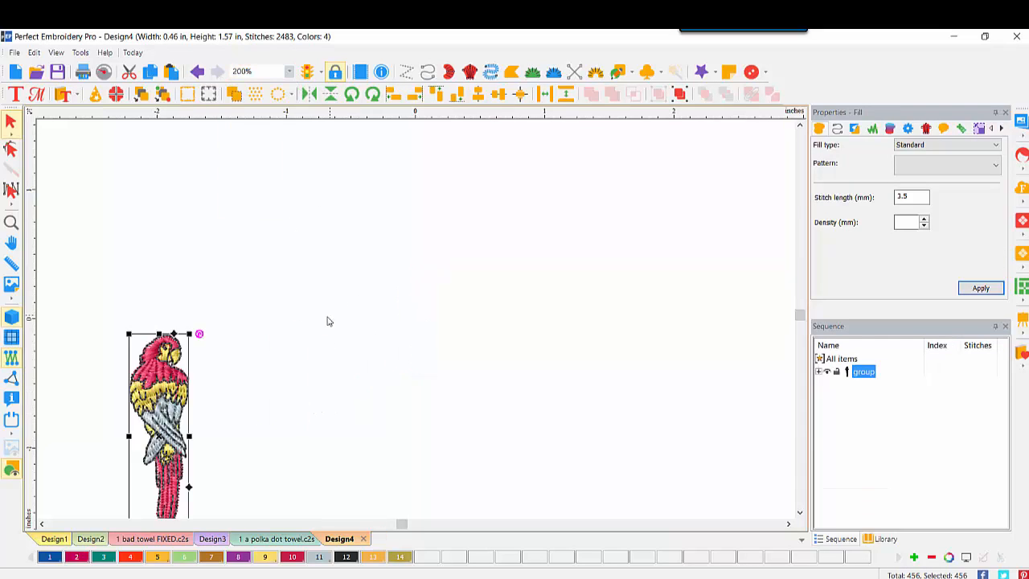
pyautogui.moveTo(165, 416); pyautogui.dragTo(255, 369)
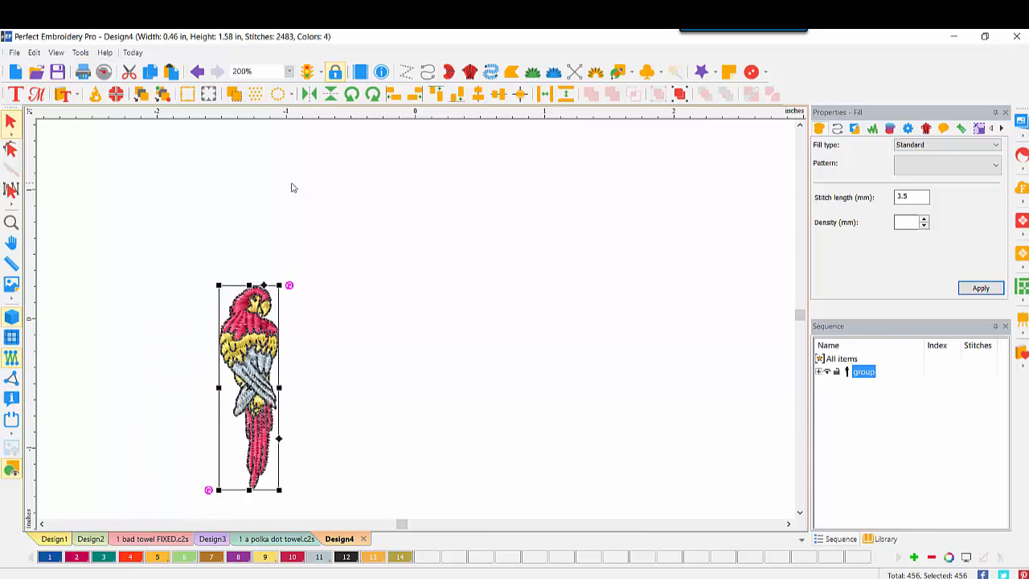
# Insert the flying parrot from the design catalog beside the perched parrot, and leave nothing selected
pyautogui.click(66, 95)
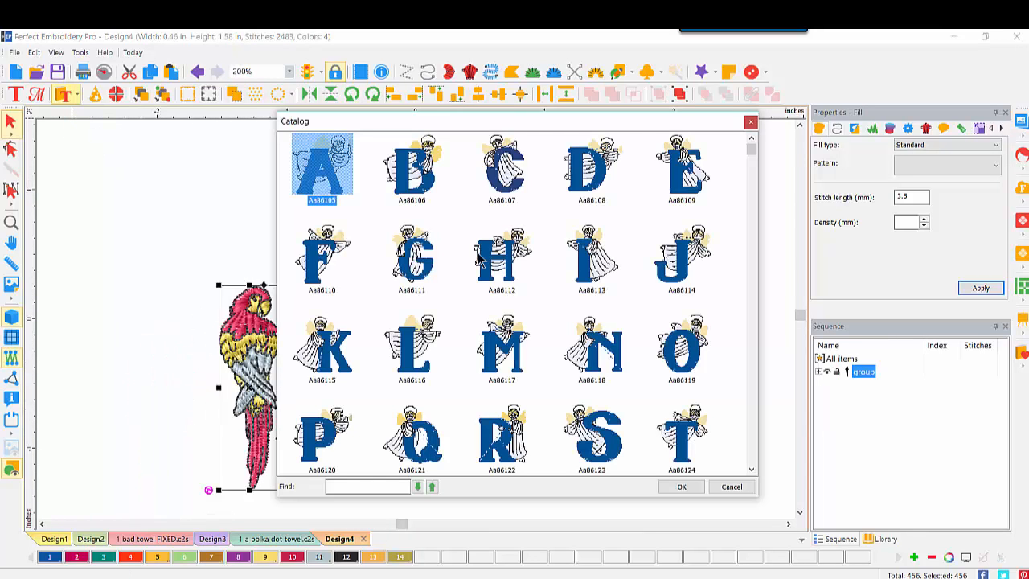
pyautogui.click(752, 456)
pyautogui.click(751, 454)
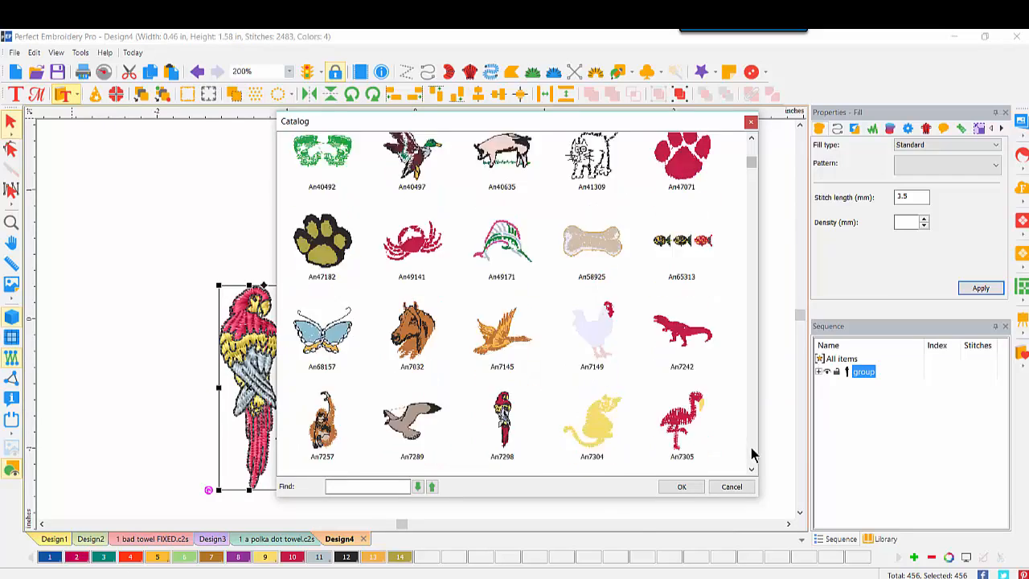
pyautogui.scroll(-2, 533, 409)
pyautogui.doubleClick(514, 394)
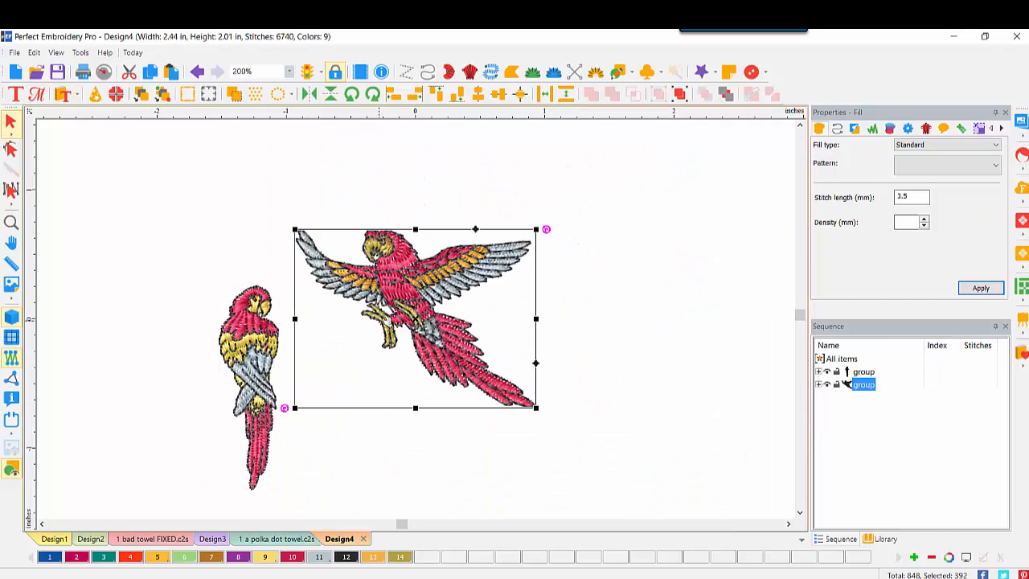
pyautogui.click(625, 462)
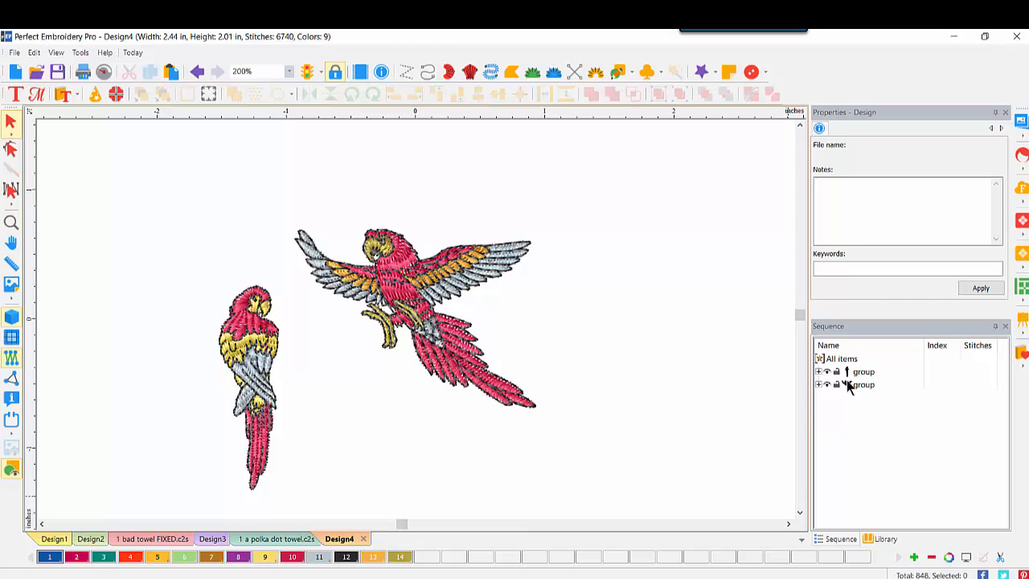
# Expand the perched parrot's group and its yellow 1023 Madeira Rayon color in the sequence, and examine the individual objects
pyautogui.click(819, 372)
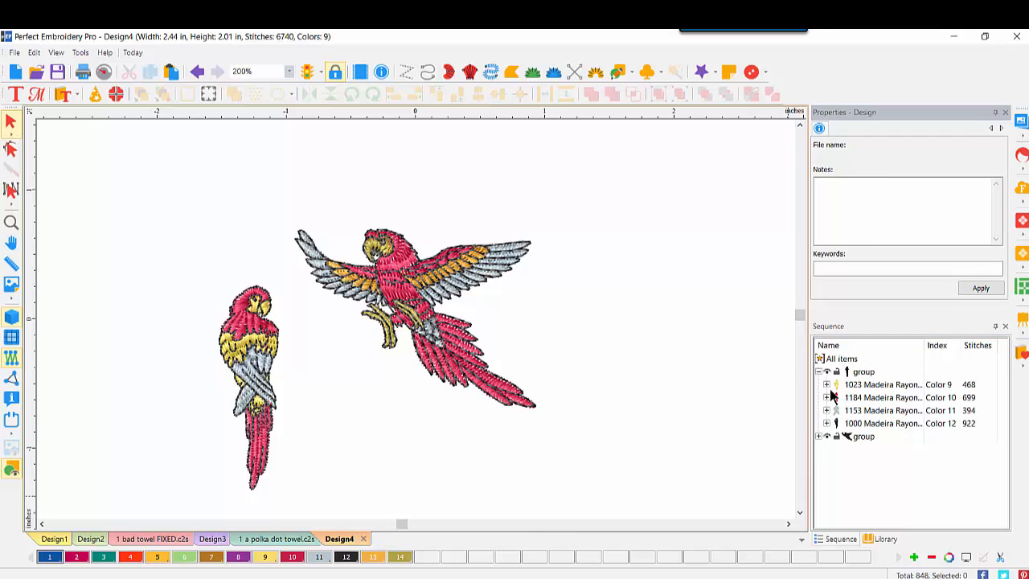
pyautogui.click(826, 385)
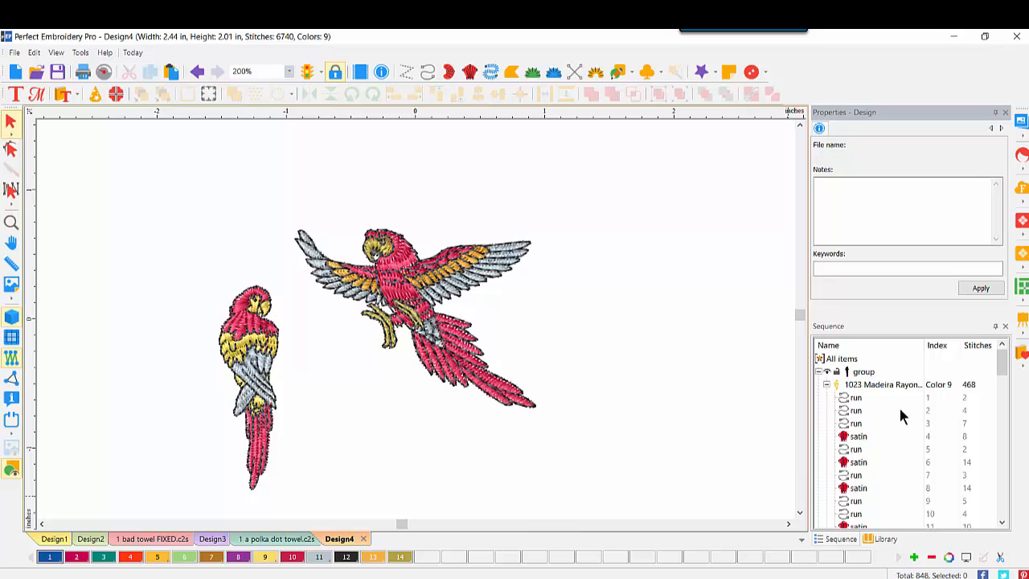
pyautogui.moveTo(1001, 366); pyautogui.dragTo(1004, 463)
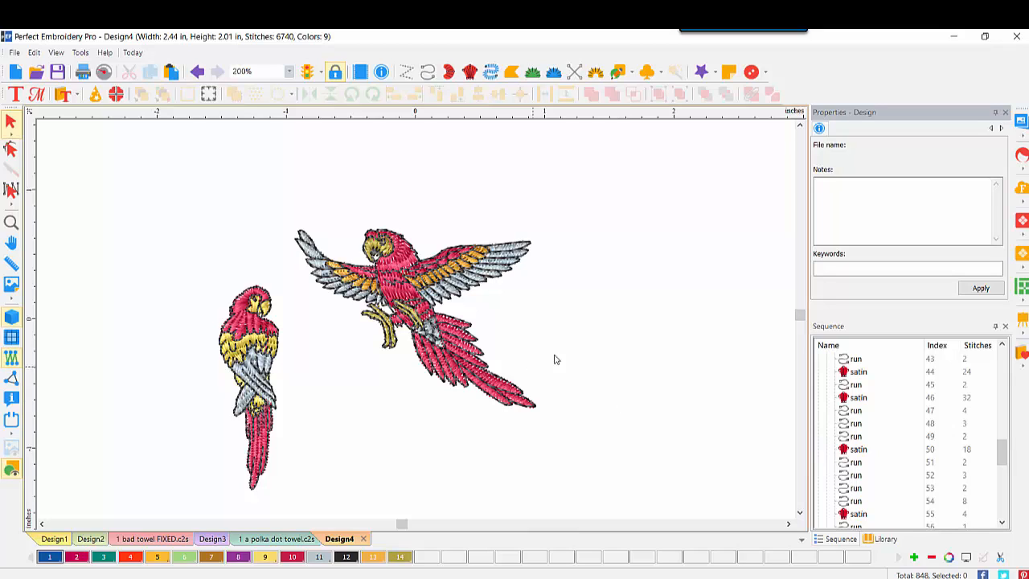
# Filter the view to show only the satin objects of both parrots
pyautogui.rightClick(562, 329)
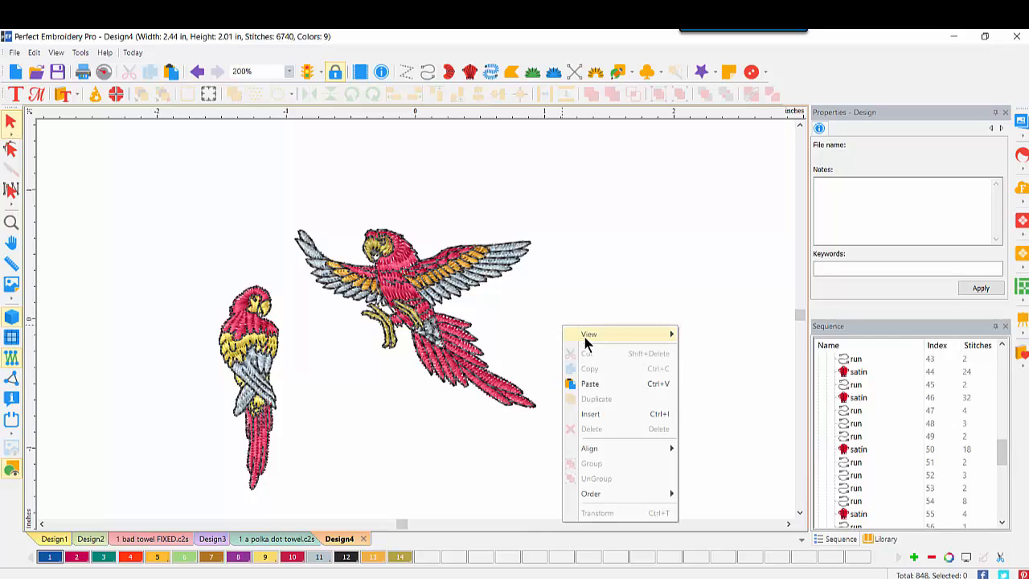
pyautogui.moveTo(586, 343)
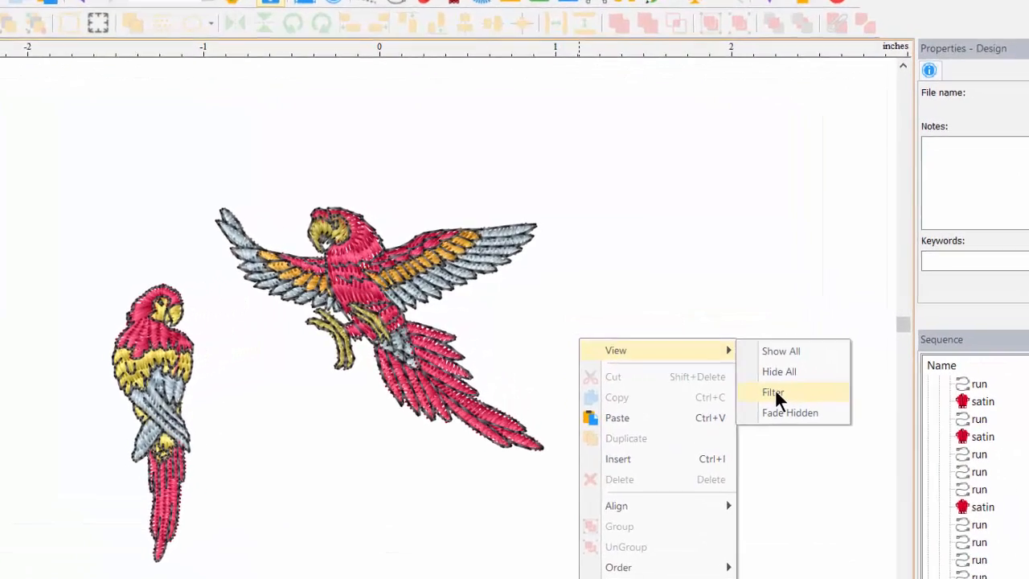
pyautogui.click(711, 365)
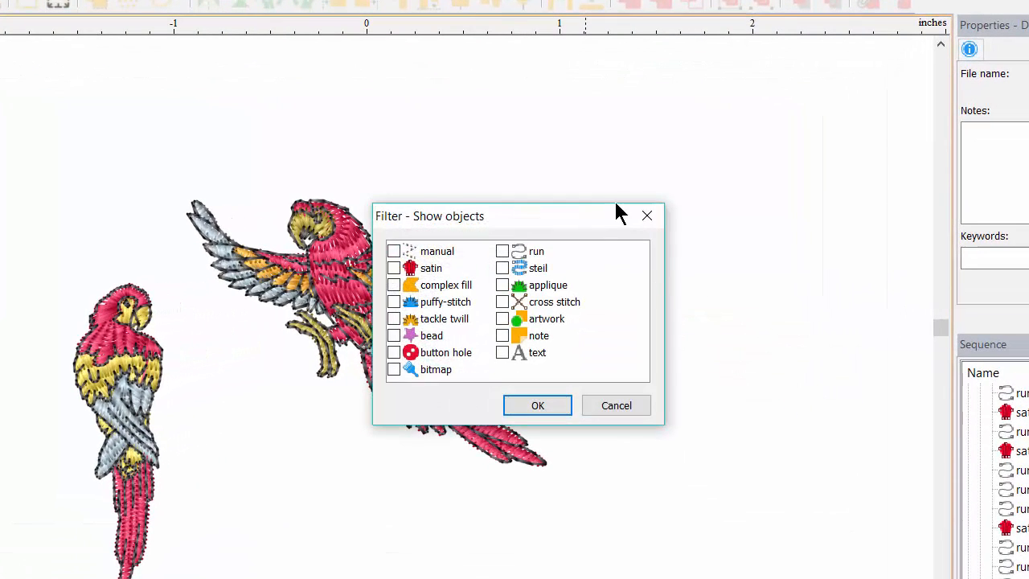
pyautogui.moveTo(617, 208); pyautogui.dragTo(801, 135)
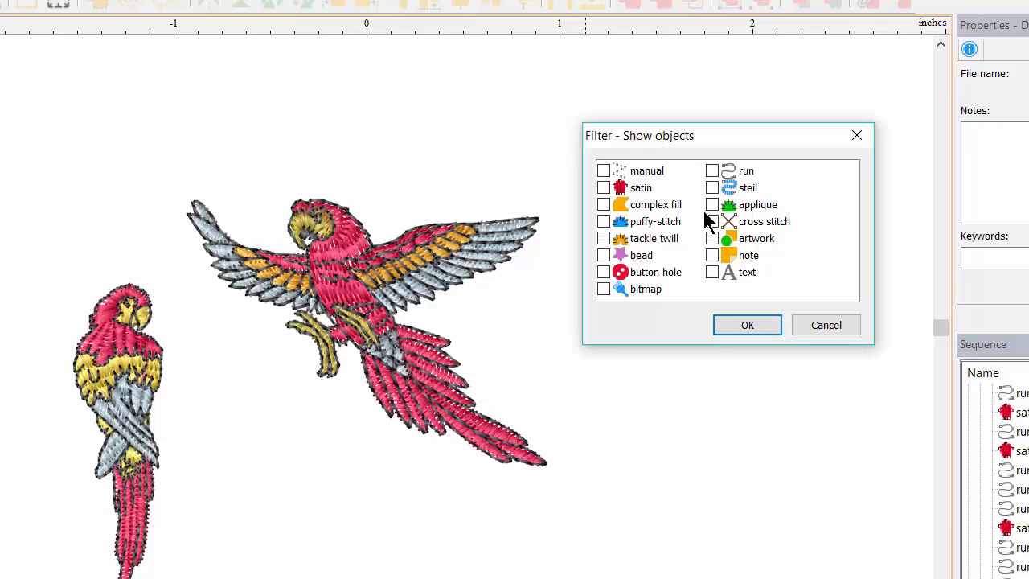
pyautogui.click(603, 188)
pyautogui.click(730, 328)
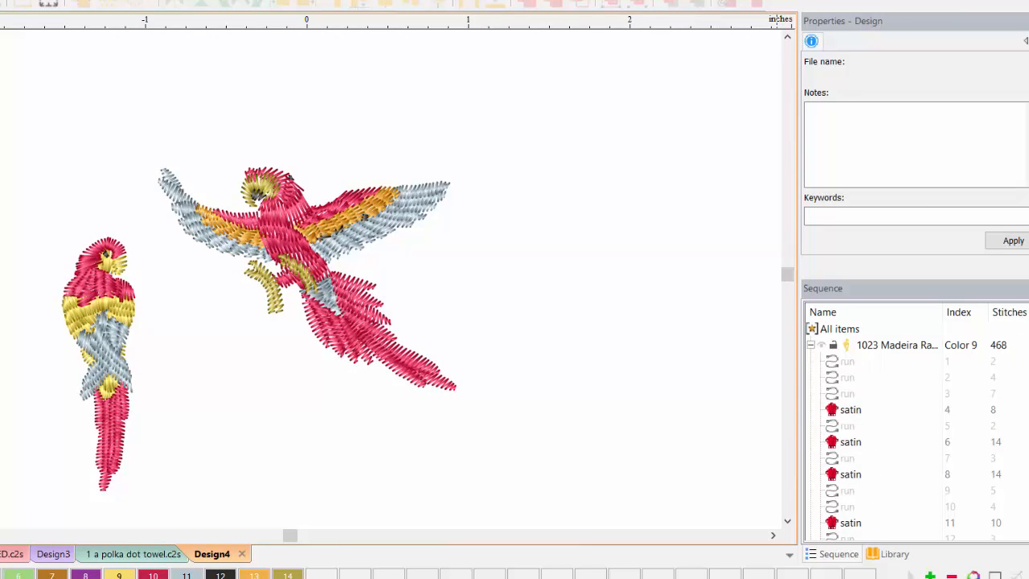
# Examine the remaining objects of the yellow 1023 color in the sequence and expand the perched parrot's red 1184 Madeira Rayon color
pyautogui.scroll(-10, 1019, 418)
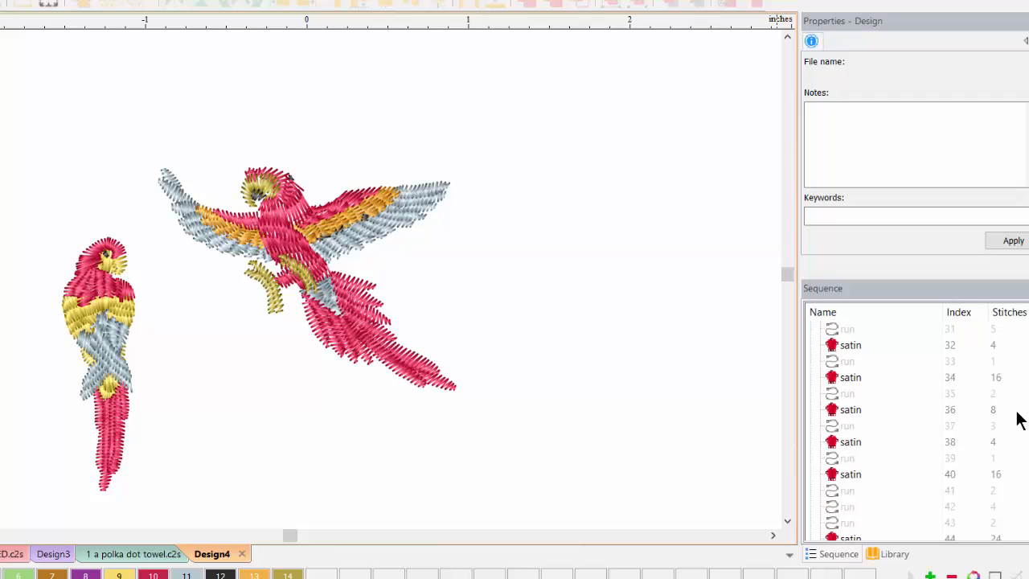
pyautogui.scroll(-14, 1019, 418)
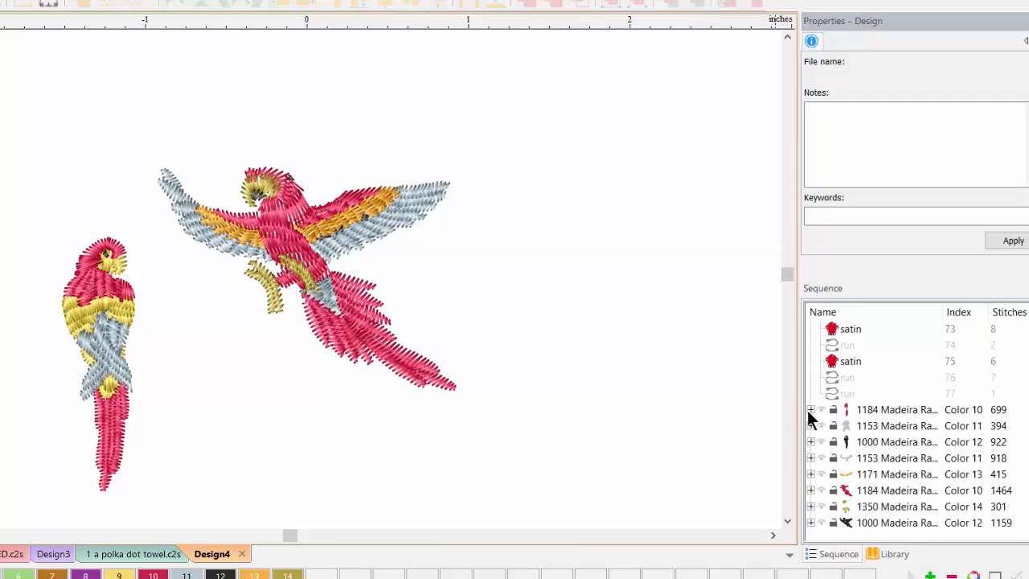
pyautogui.click(810, 410)
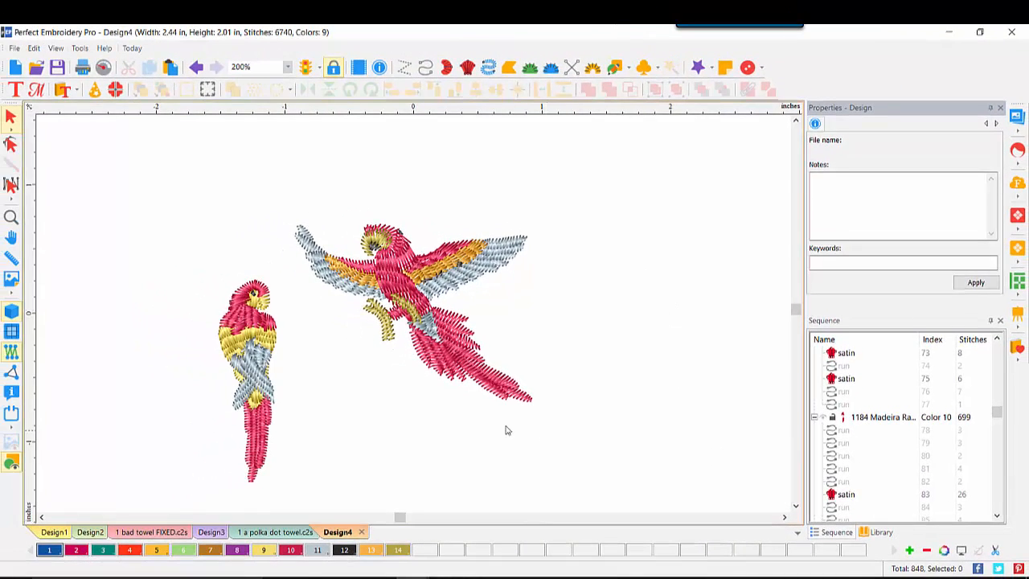
# Select all visible satin objects of both parrots and set their fill density to 0.3 mm
pyautogui.moveTo(143, 166); pyautogui.dragTo(580, 509)
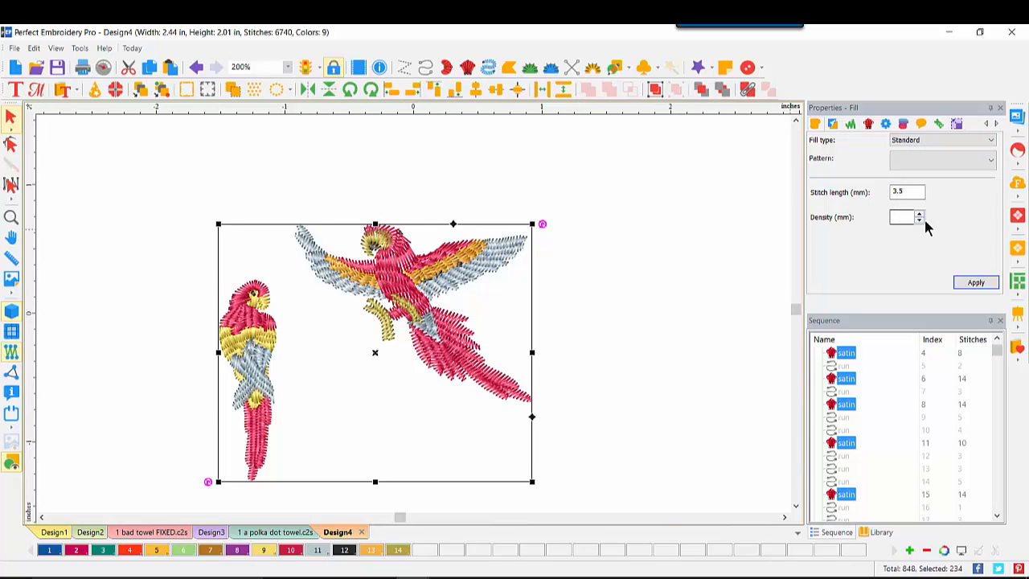
pyautogui.click(902, 215)
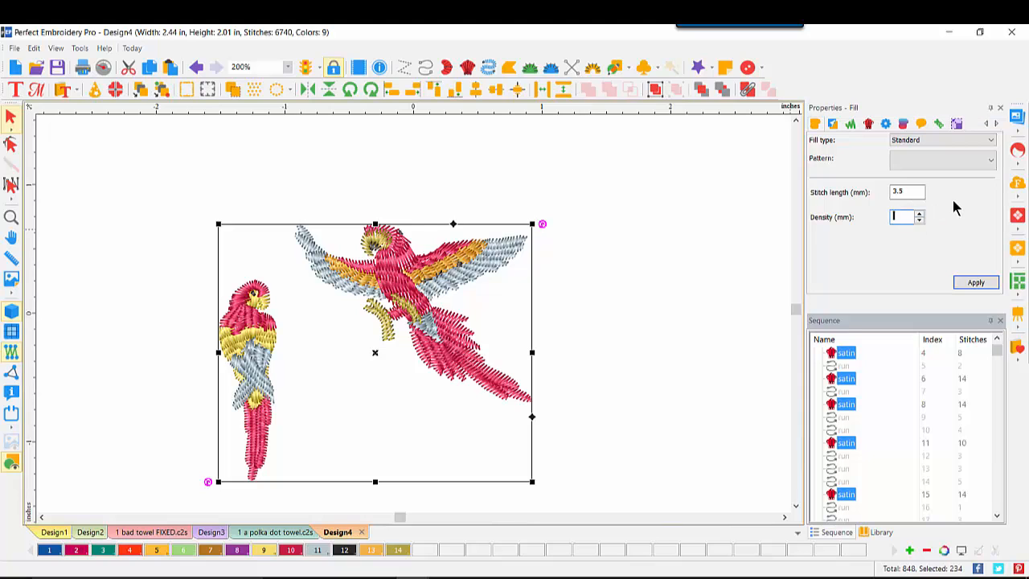
pyautogui.write('.3')
pyautogui.click(963, 284)
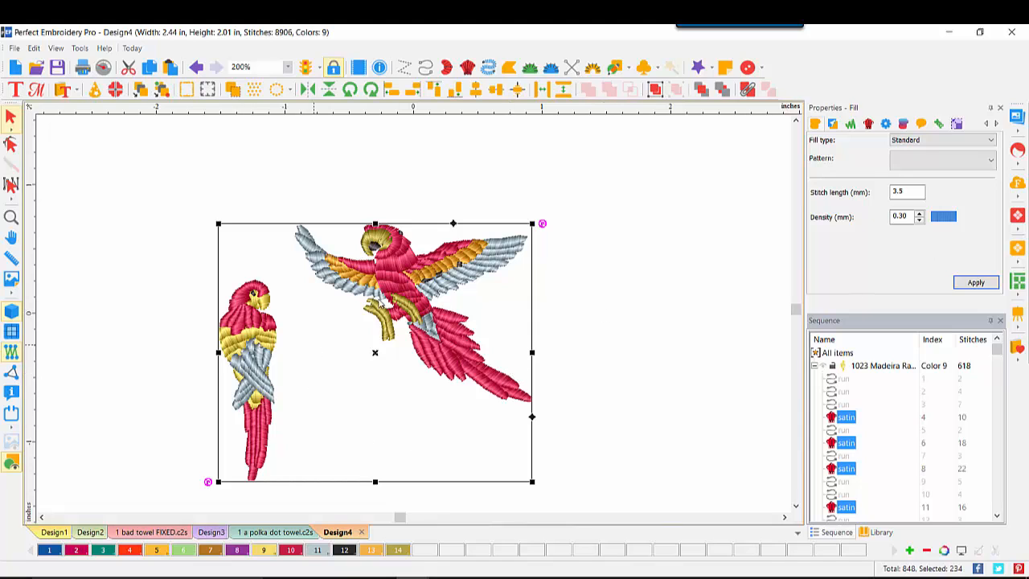
# Show all objects of both parrots again
pyautogui.rightClick(619, 298)
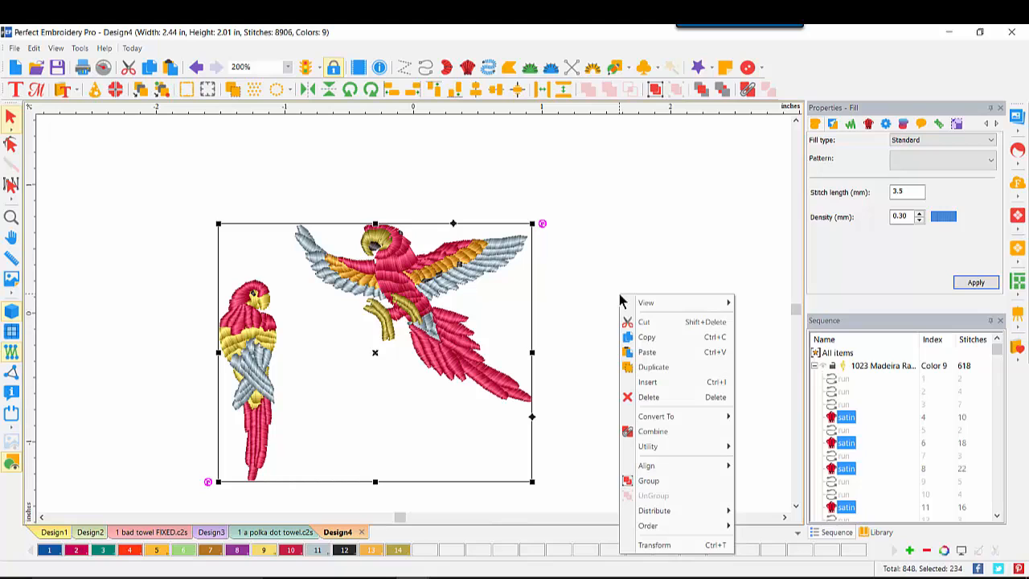
pyautogui.moveTo(645, 308)
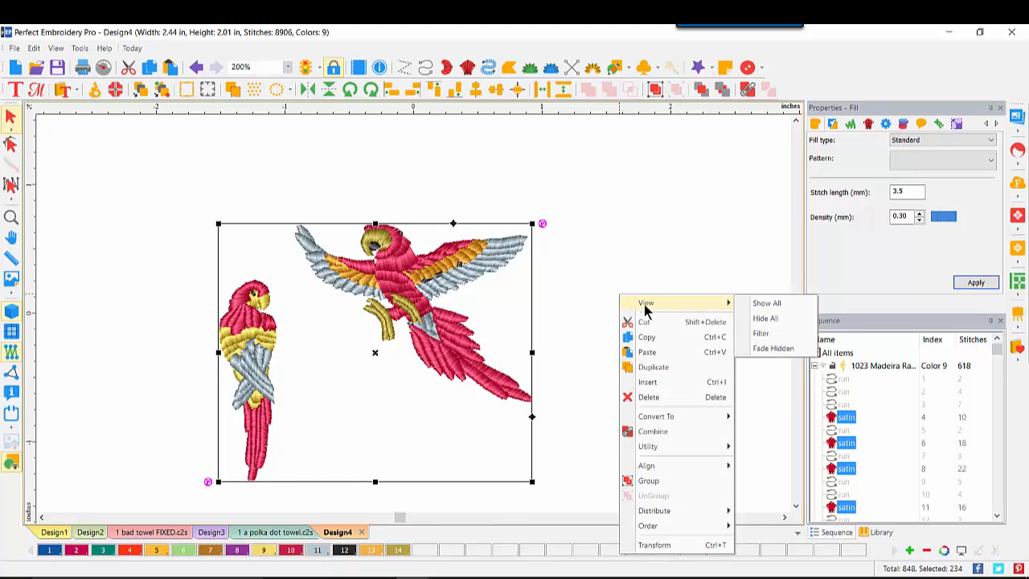
pyautogui.click(766, 302)
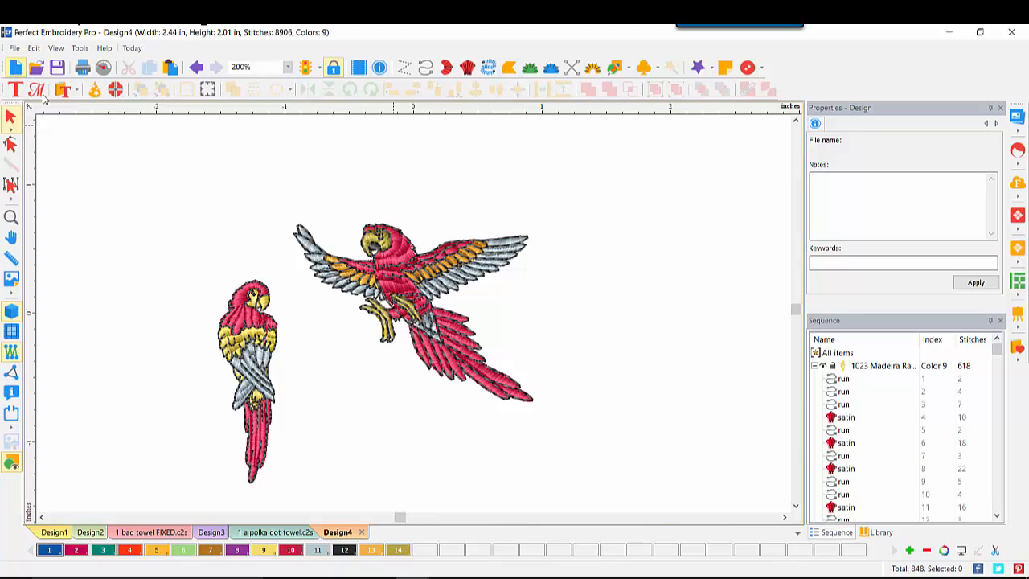
# Create a new design, insert 11377.c2s from the Perfect Embroidery Pro Free Designs library, and display it in 3D with nothing selected
pyautogui.click(15, 68)
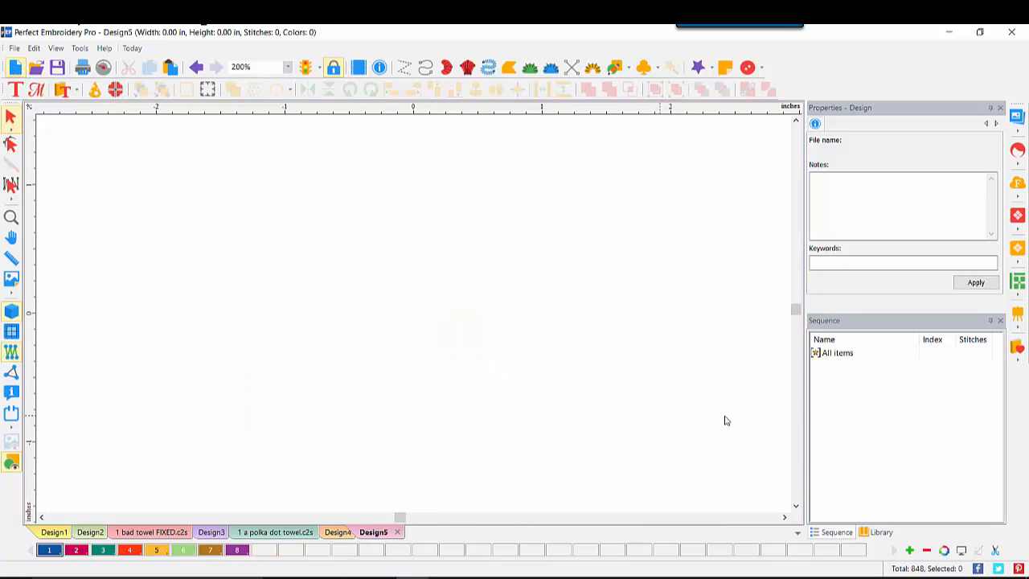
pyautogui.click(880, 532)
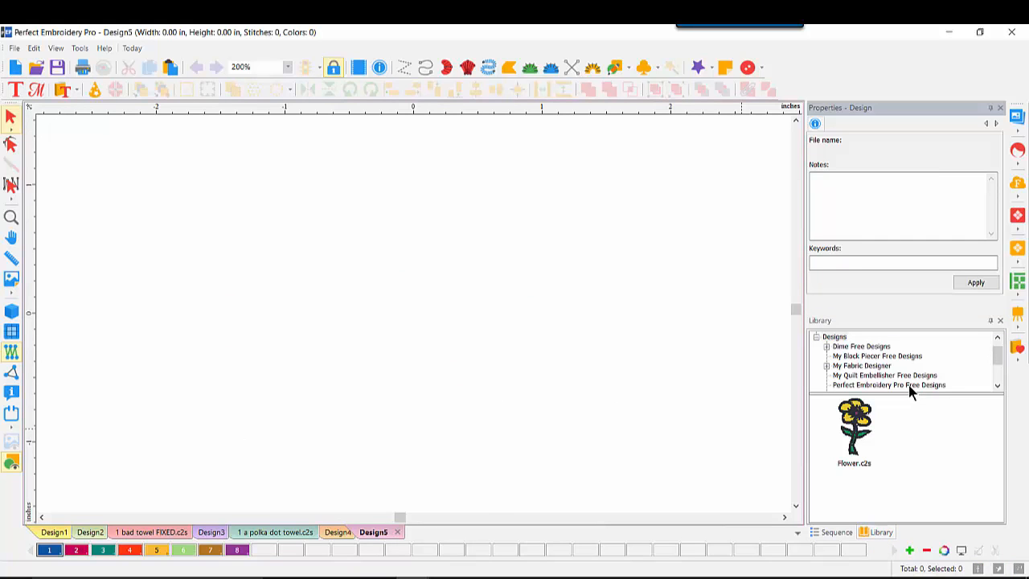
pyautogui.click(908, 385)
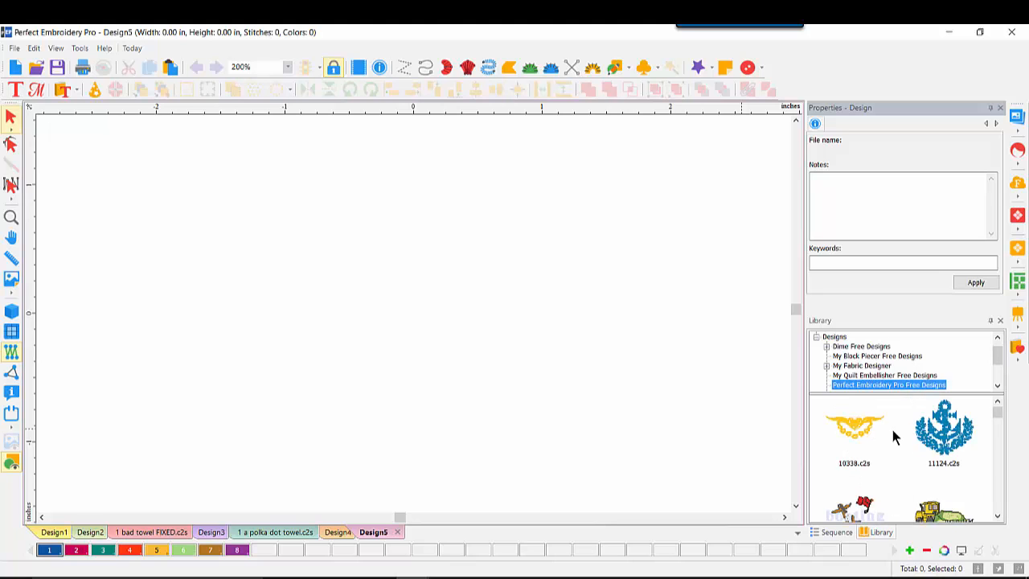
pyautogui.click(996, 515)
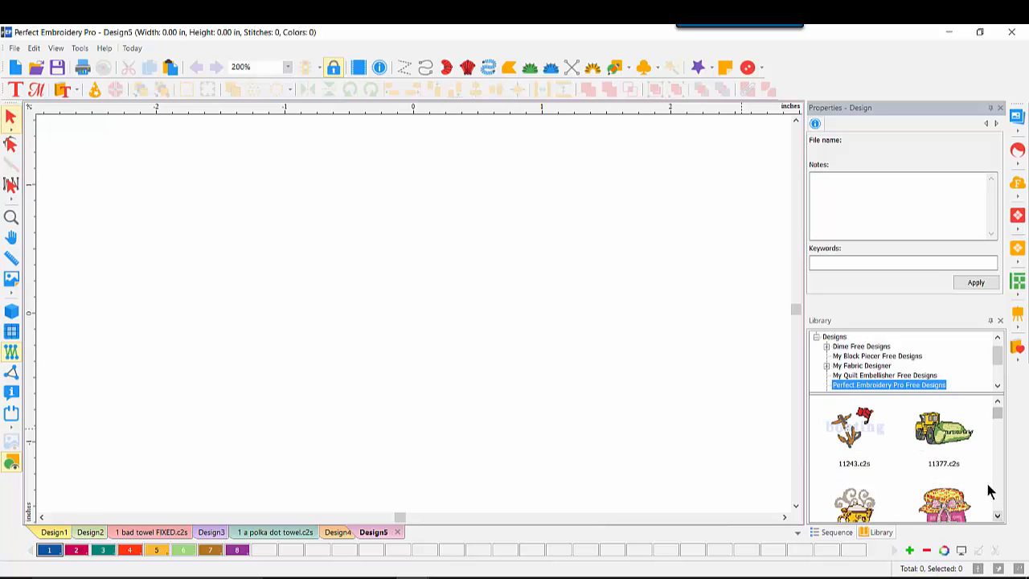
pyautogui.moveTo(937, 438); pyautogui.dragTo(381, 328)
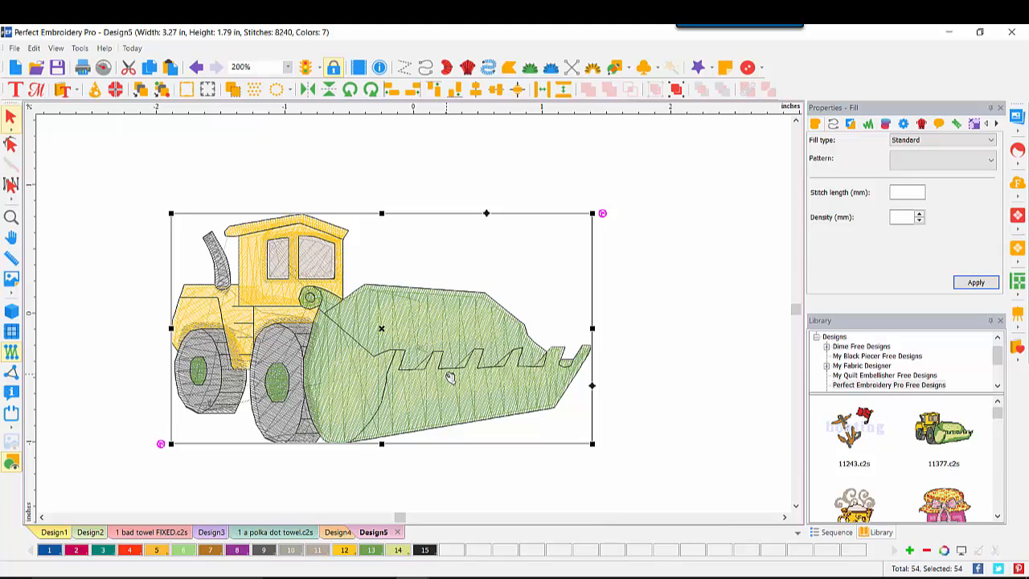
pyautogui.click(12, 312)
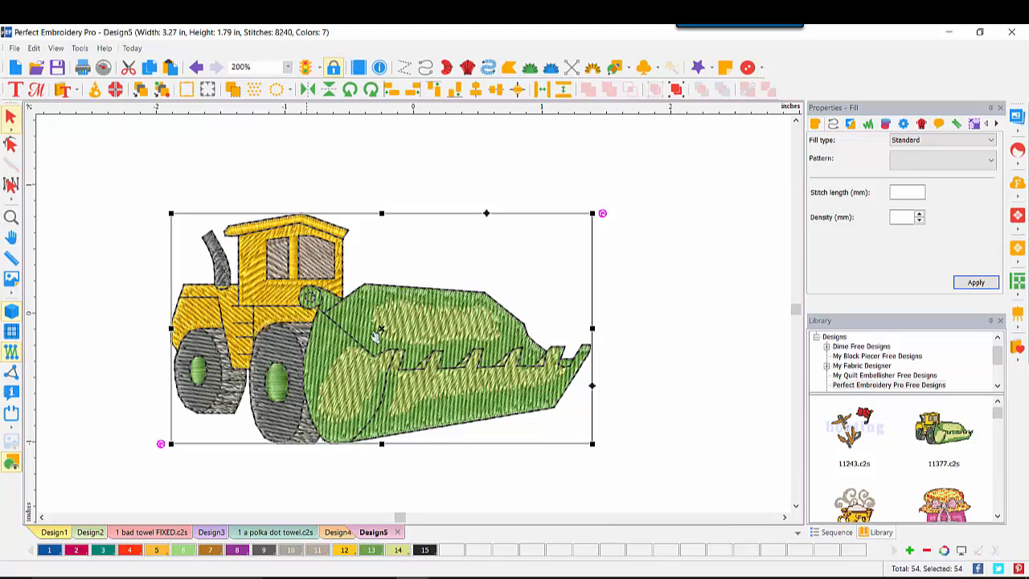
pyautogui.click(629, 253)
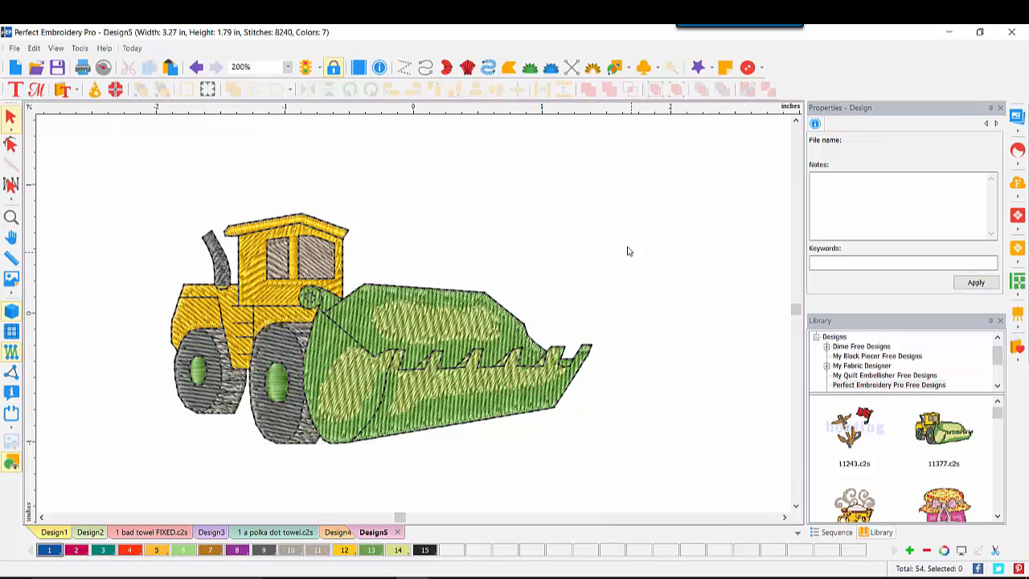
# Filter the view to show only the run objects of the tractor design
pyautogui.rightClick(565, 201)
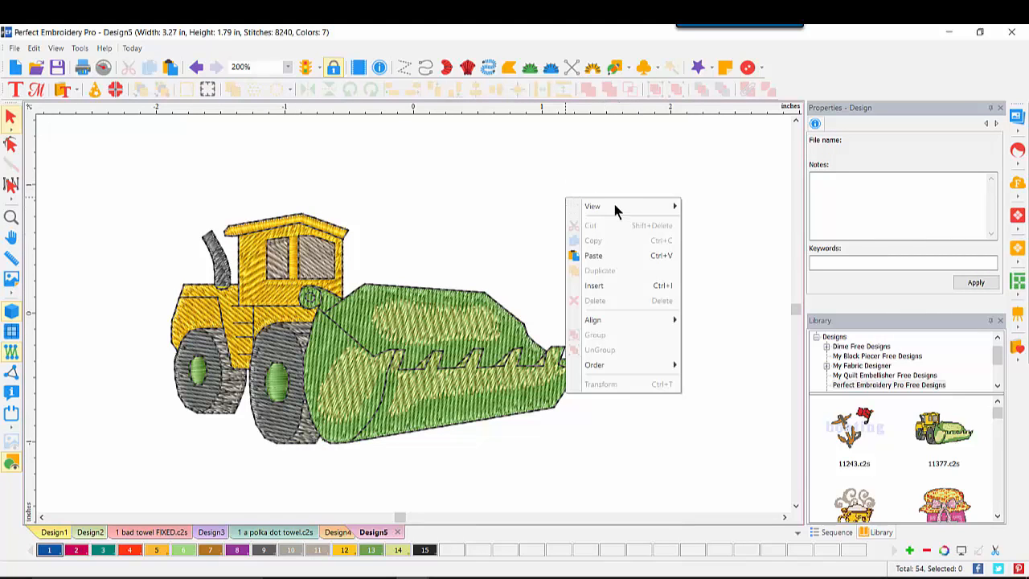
pyautogui.moveTo(613, 207)
pyautogui.click(704, 238)
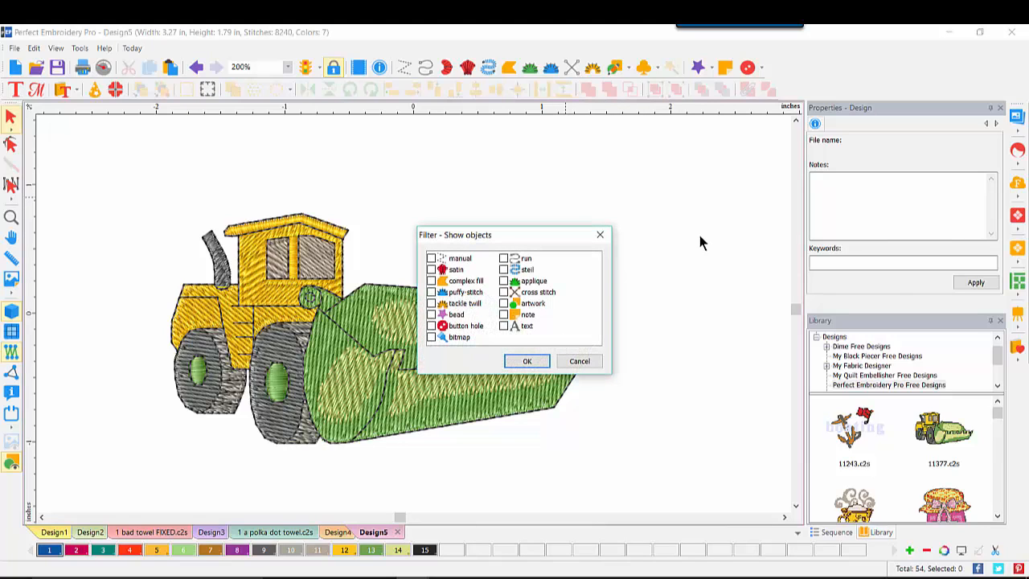
pyautogui.click(504, 259)
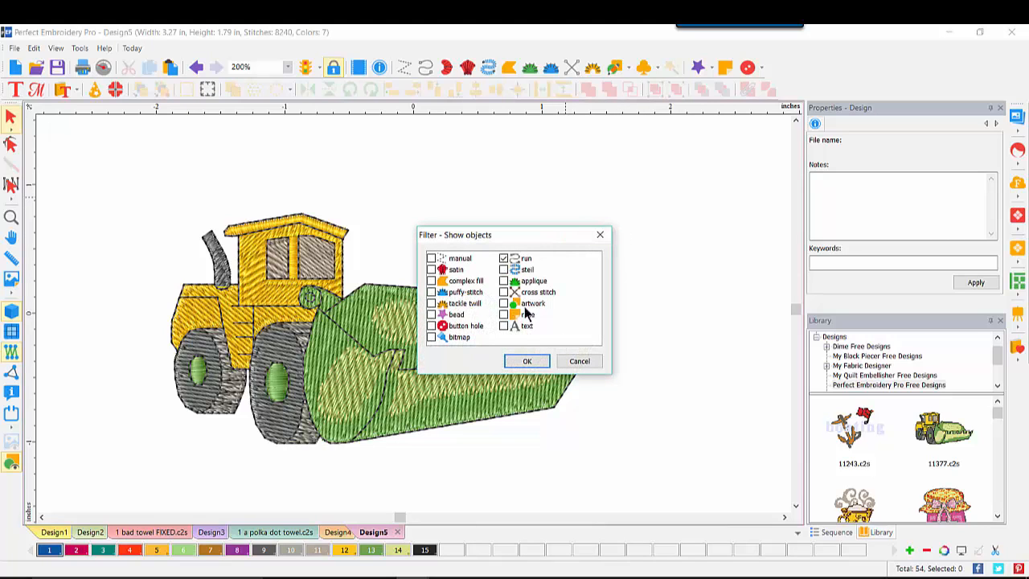
pyautogui.click(526, 361)
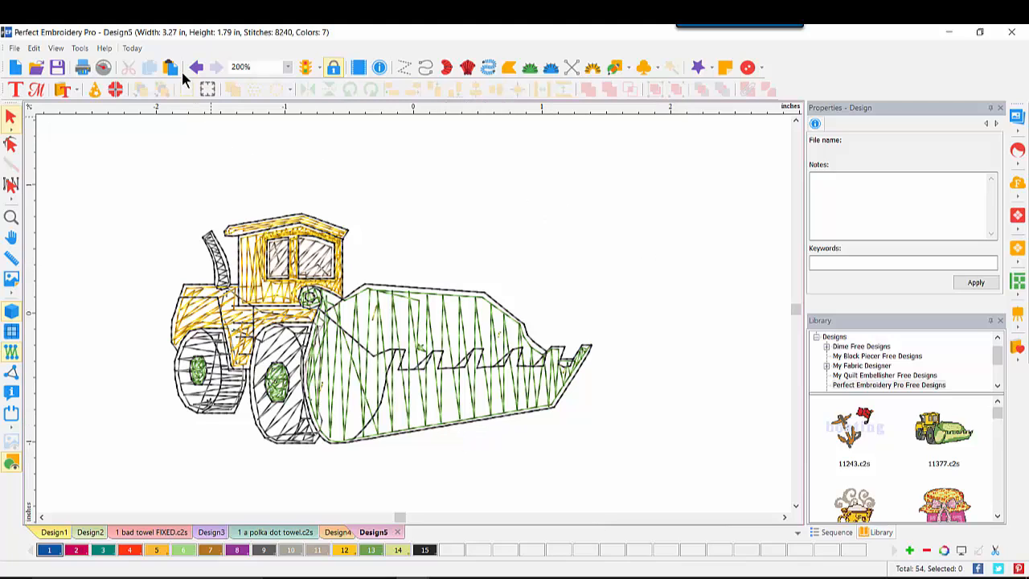
# Show all objects of the tractor design again
pyautogui.rightClick(497, 236)
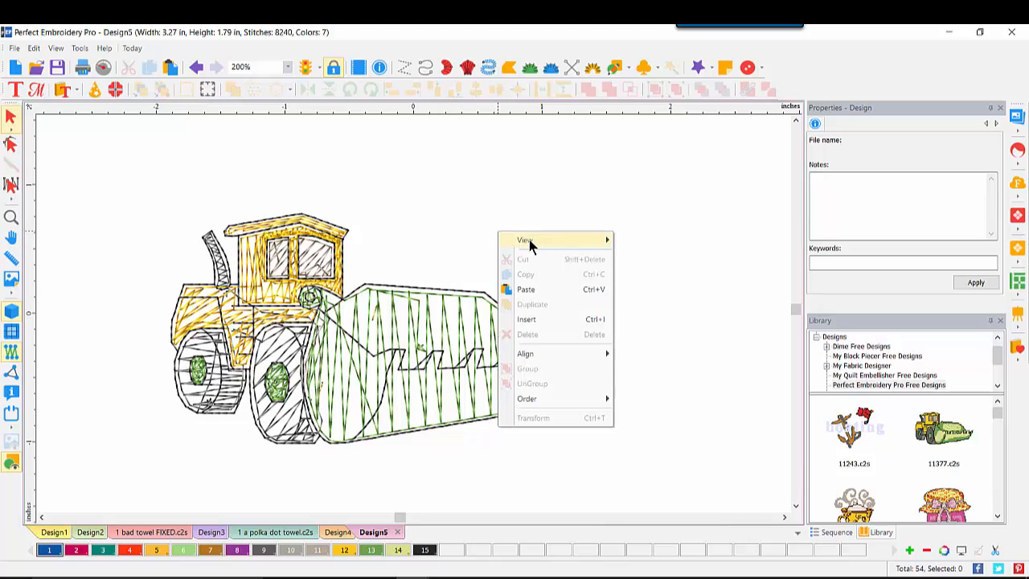
pyautogui.moveTo(529, 239)
pyautogui.click(655, 240)
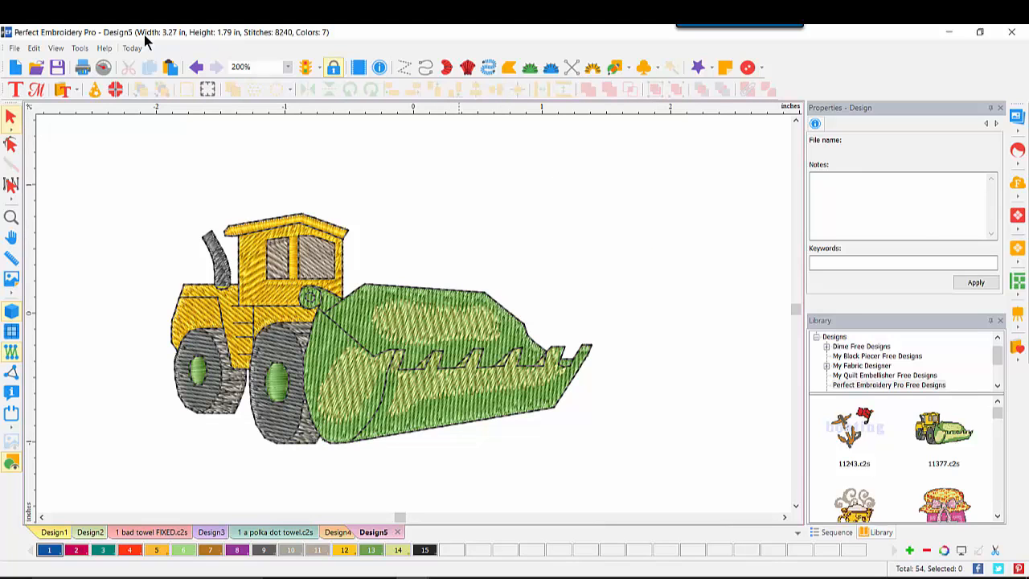
# Create a new design, insert the rose 15289.c2s from the library, and display it in 3D
pyautogui.hotkey('ctrl', 'n')
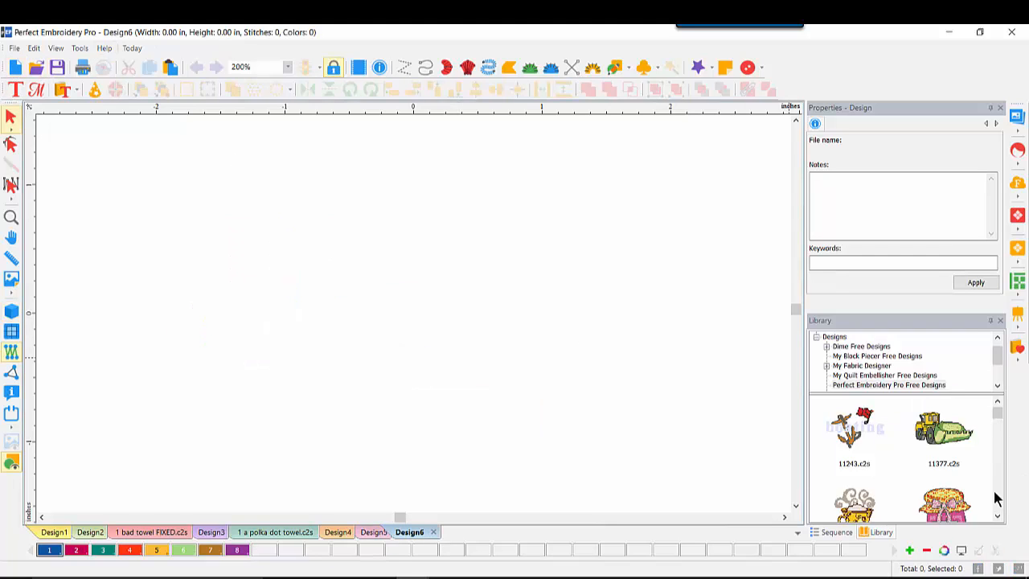
pyautogui.click(997, 516)
pyautogui.click(996, 516)
pyautogui.click(997, 516)
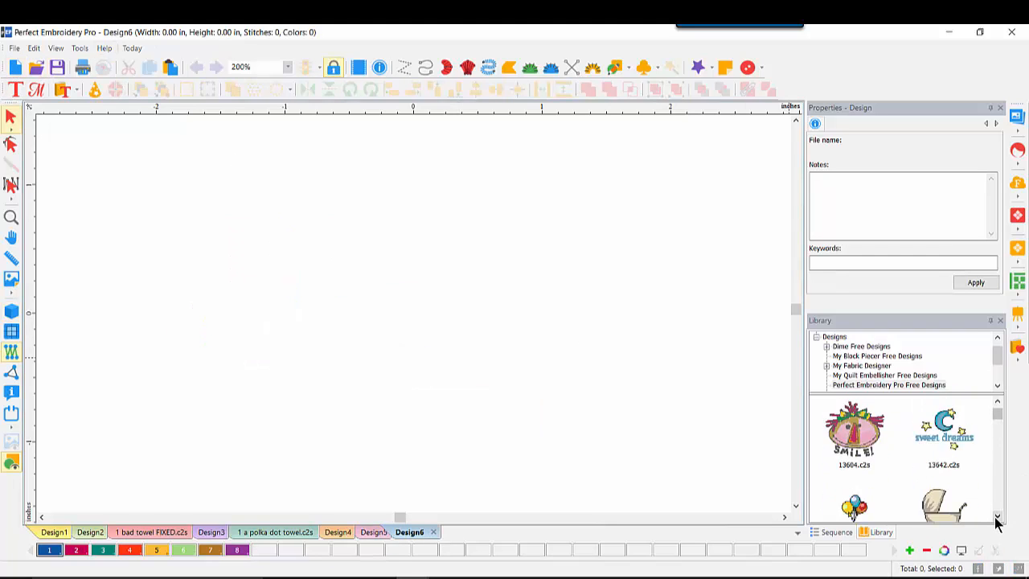
pyautogui.click(996, 516)
pyautogui.click(996, 515)
pyautogui.click(997, 516)
pyautogui.click(996, 516)
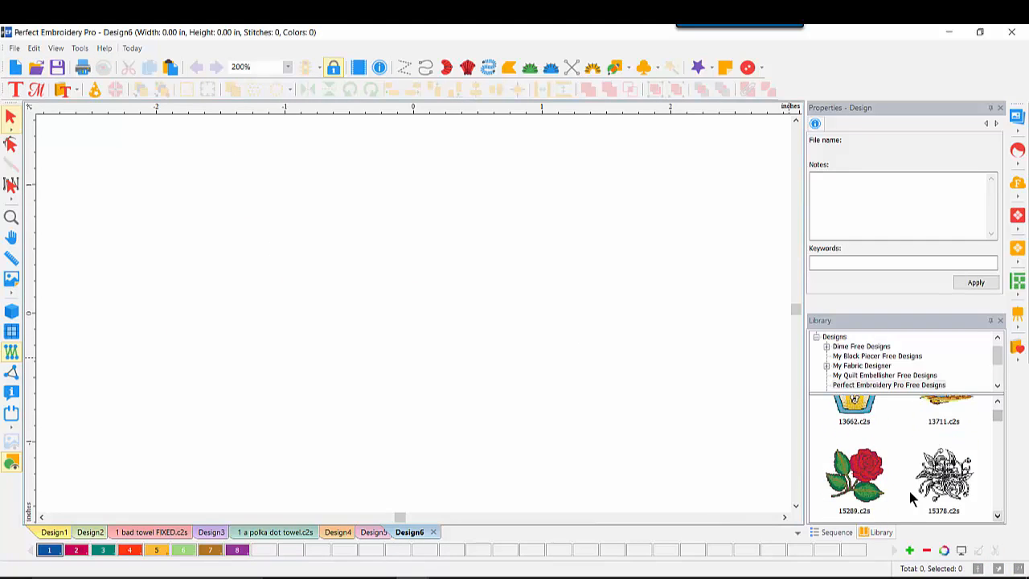
pyautogui.moveTo(869, 480); pyautogui.dragTo(400, 352)
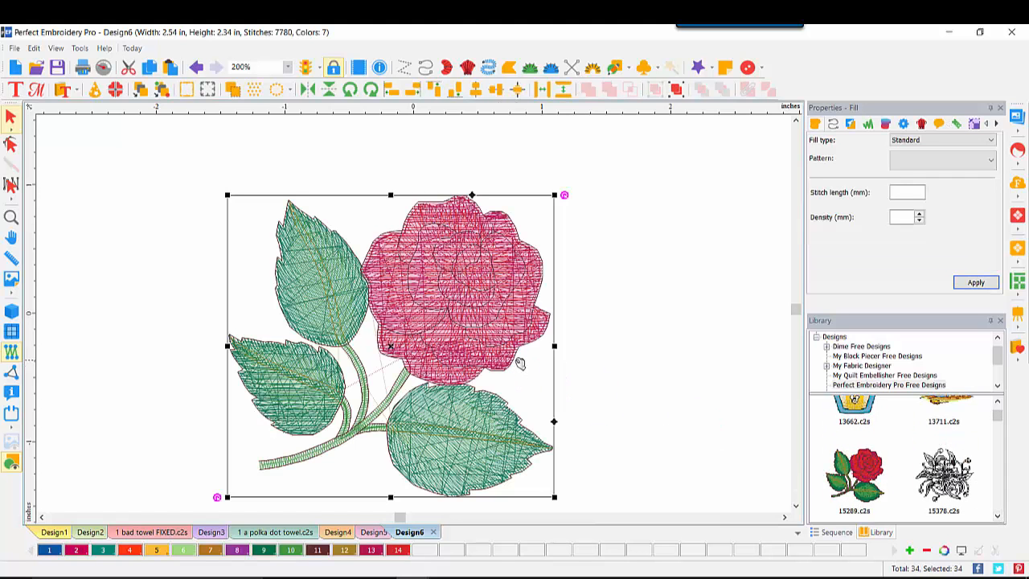
pyautogui.click(10, 312)
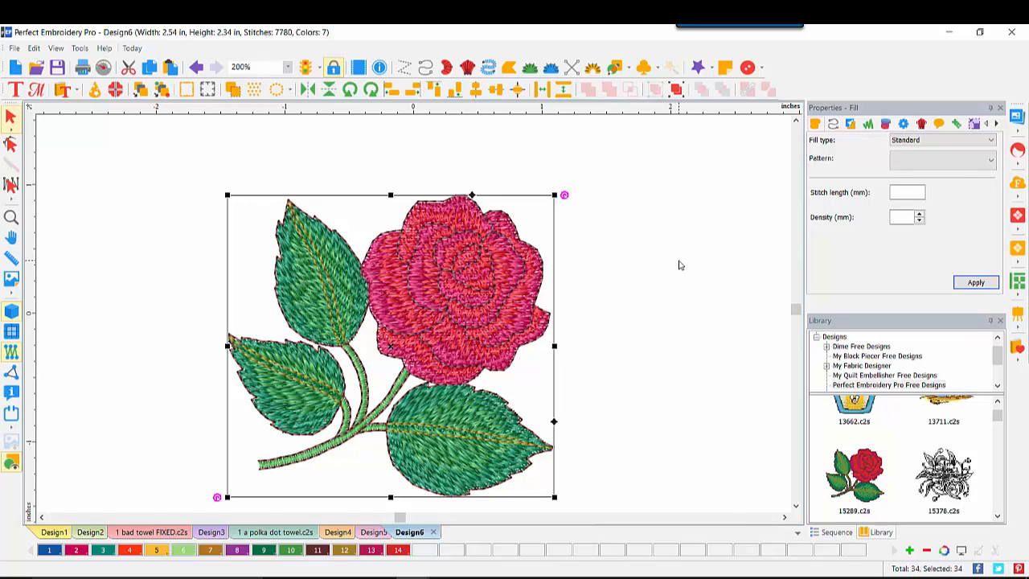
# Filter the view to show only the satin objects of the rose
pyautogui.rightClick(641, 260)
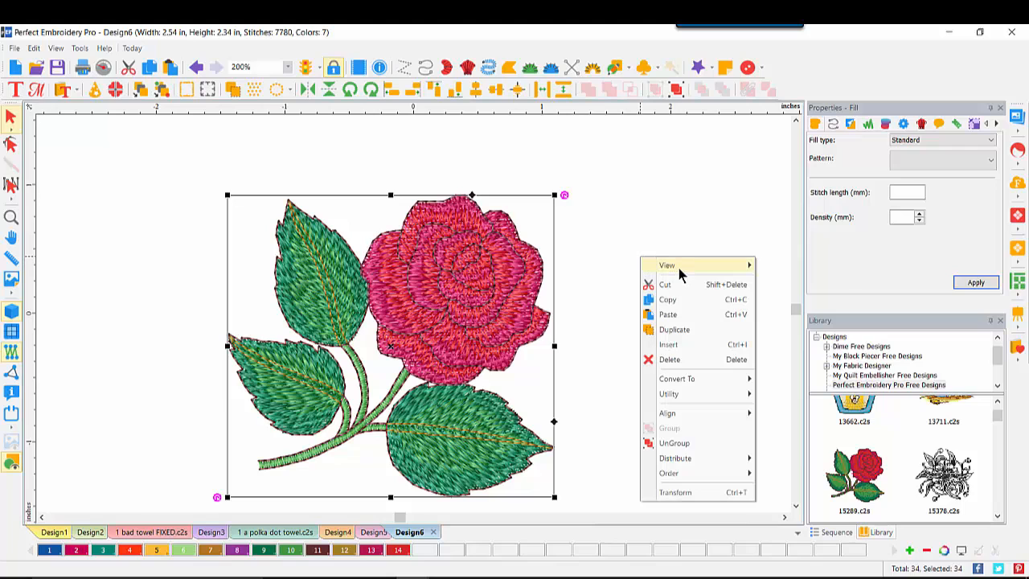
pyautogui.moveTo(747, 266)
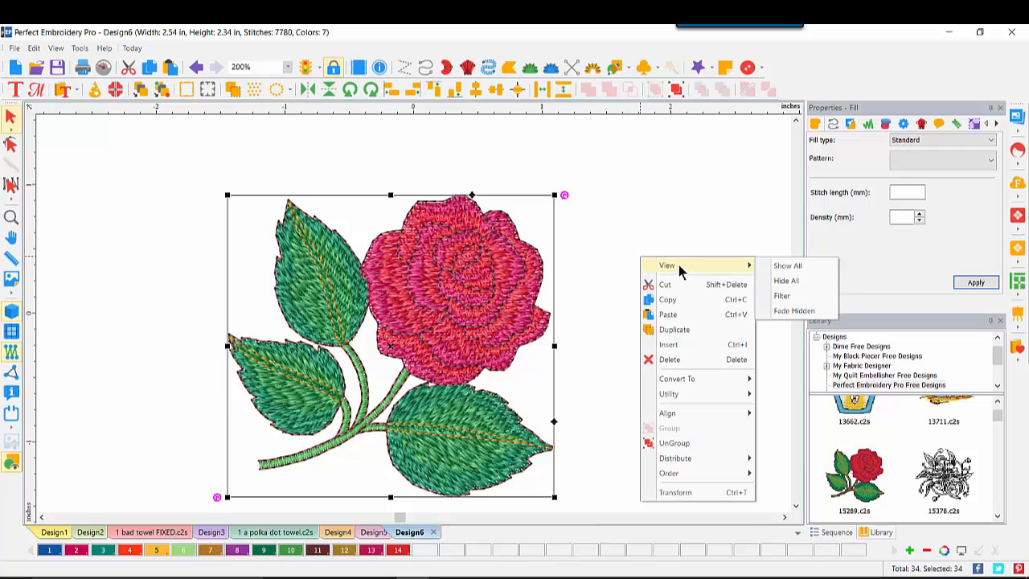
pyautogui.click(781, 297)
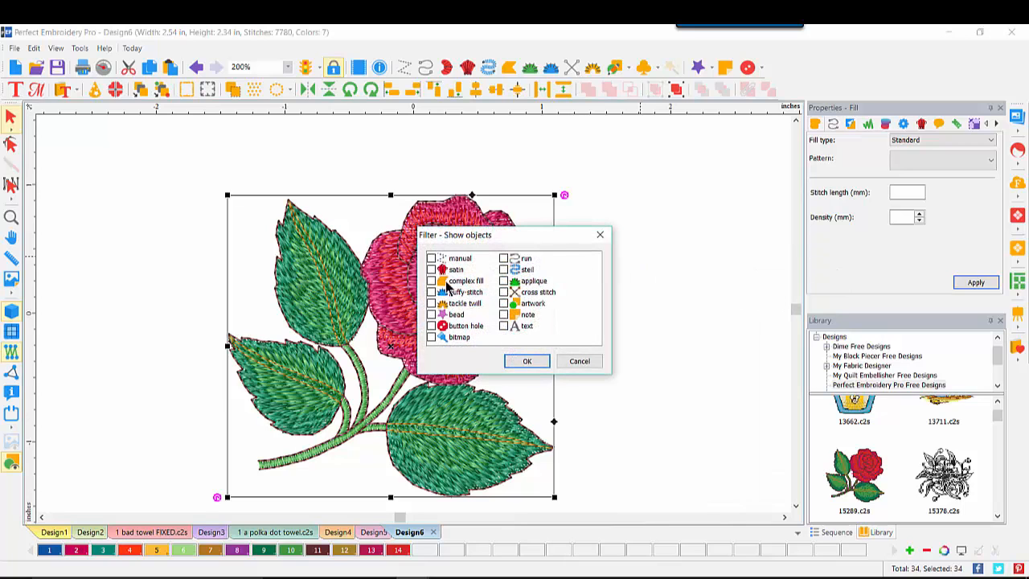
pyautogui.click(432, 269)
pyautogui.click(525, 362)
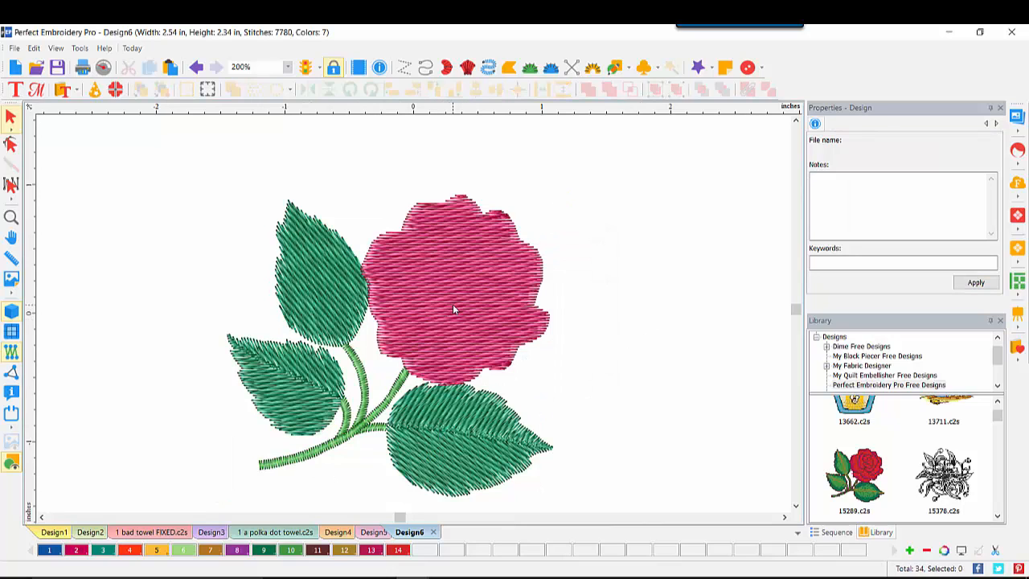
# Show all objects of the rose design again
pyautogui.rightClick(619, 252)
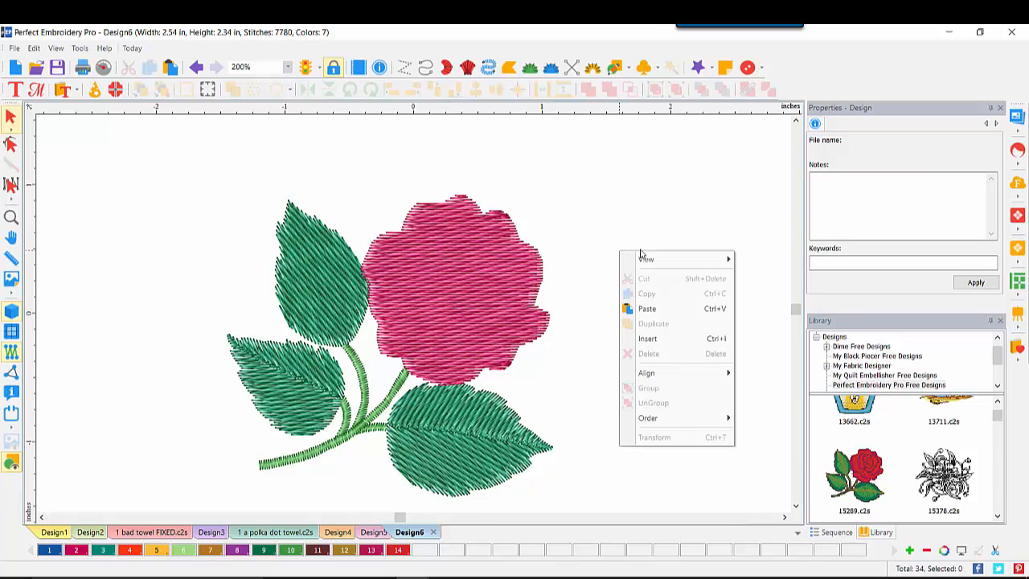
pyautogui.moveTo(649, 263)
pyautogui.click(752, 259)
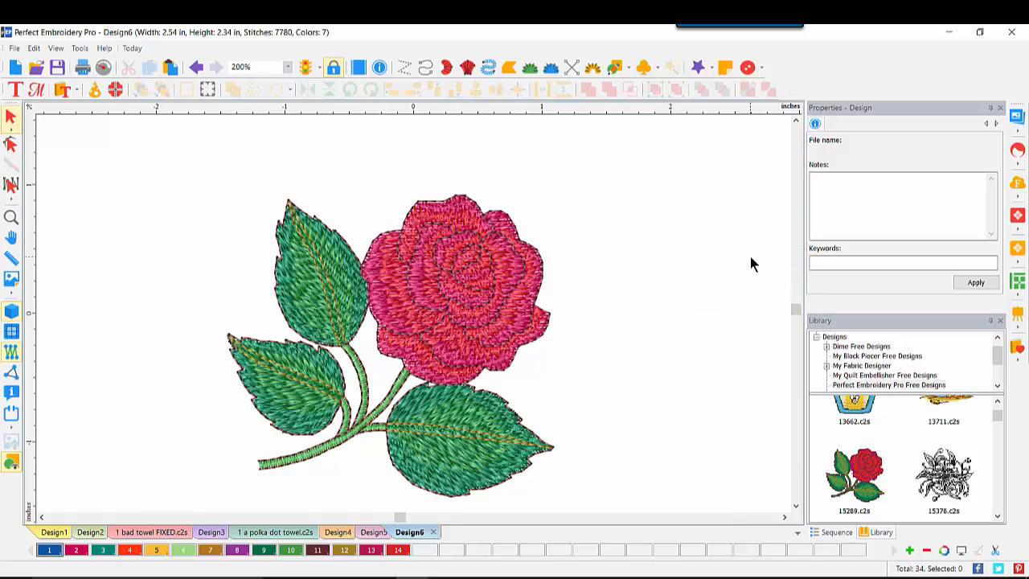
# Filter the view to show only the run objects of the rose
pyautogui.rightClick(615, 235)
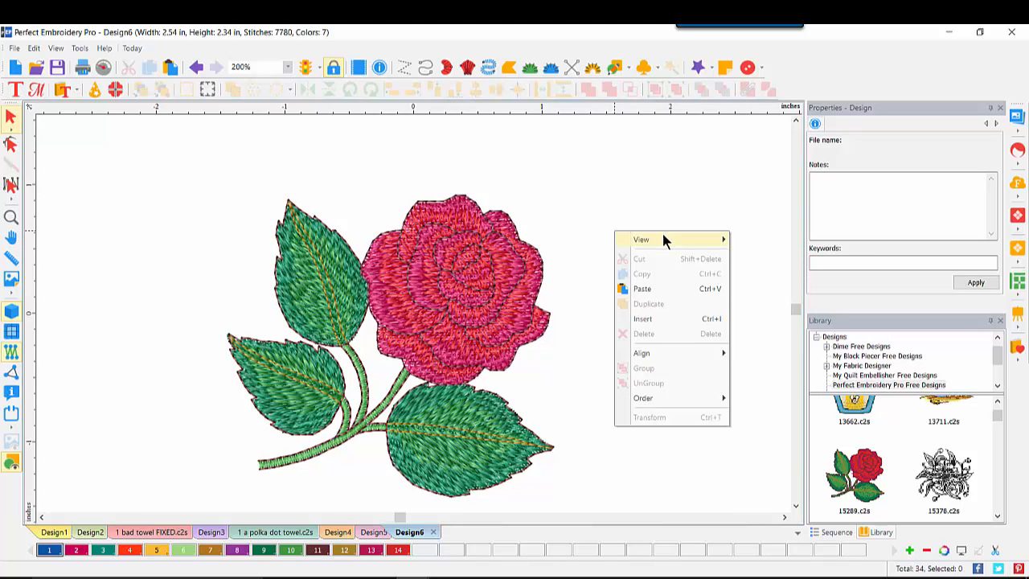
pyautogui.moveTo(663, 238)
pyautogui.click(756, 270)
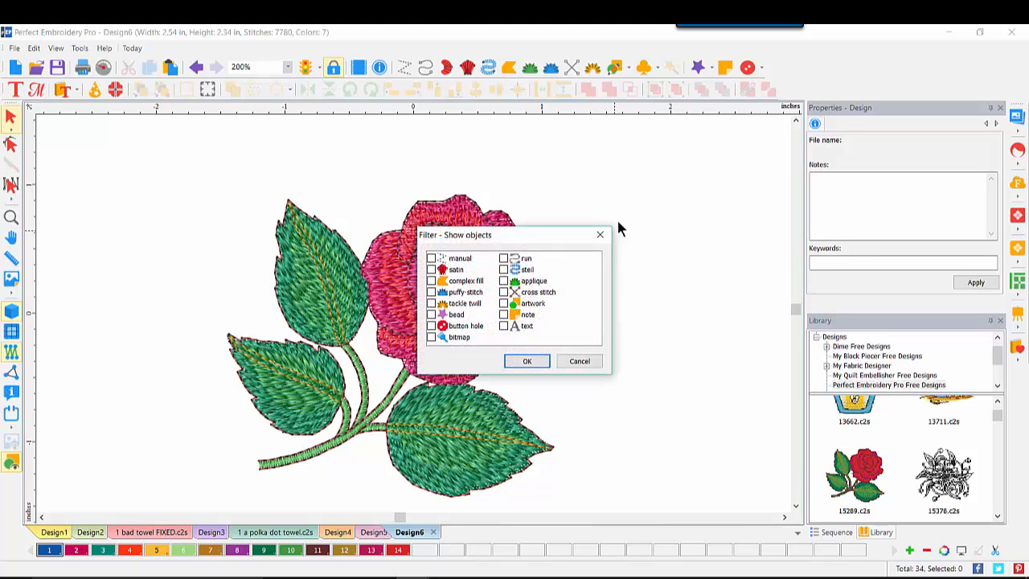
pyautogui.click(504, 258)
pyautogui.click(527, 360)
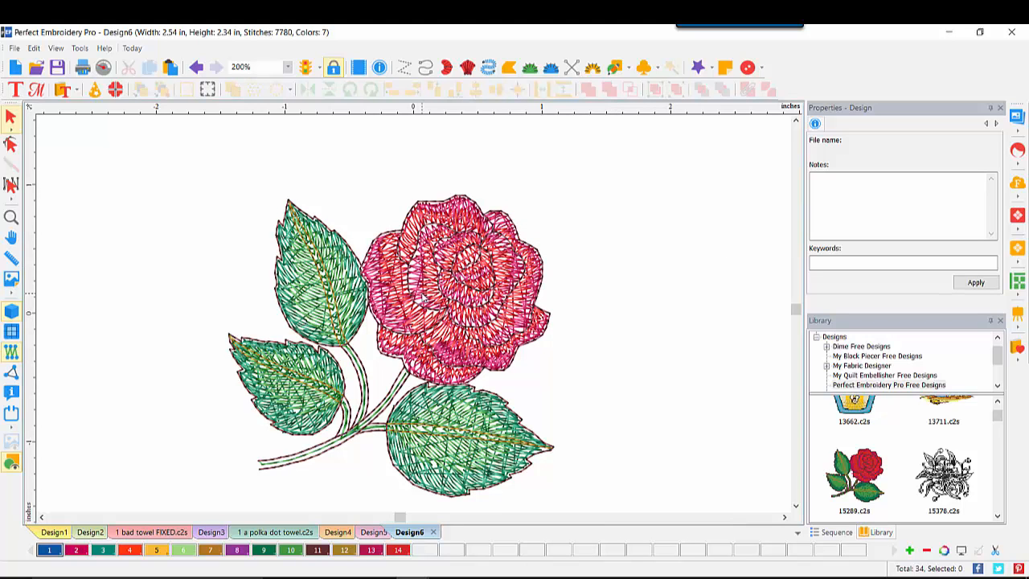
# Expand the Color 10 and Color 9 groups in the sequence and delete the run objects of Color 9 (1250 Madeira)
pyautogui.click(836, 532)
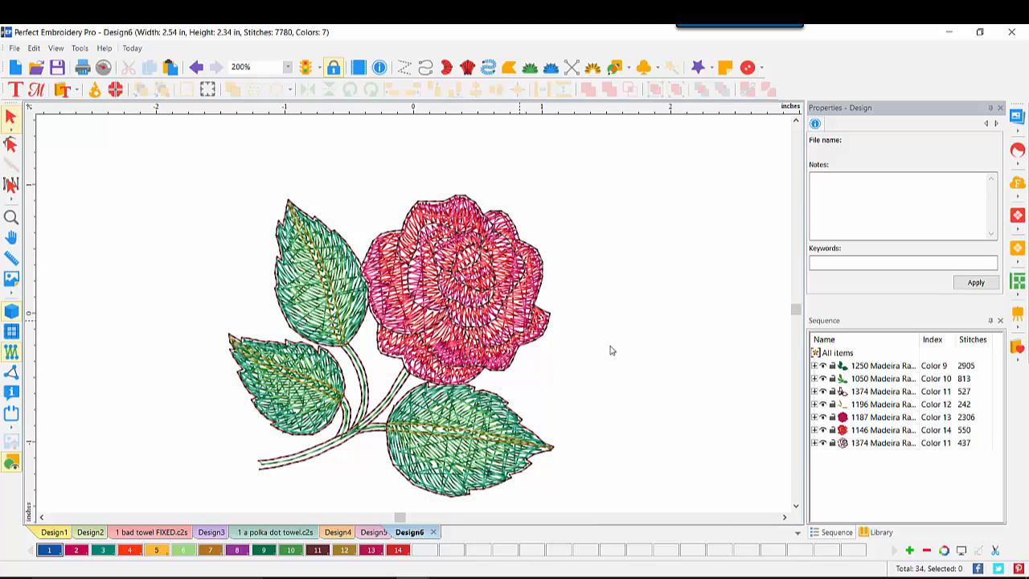
pyautogui.click(813, 366)
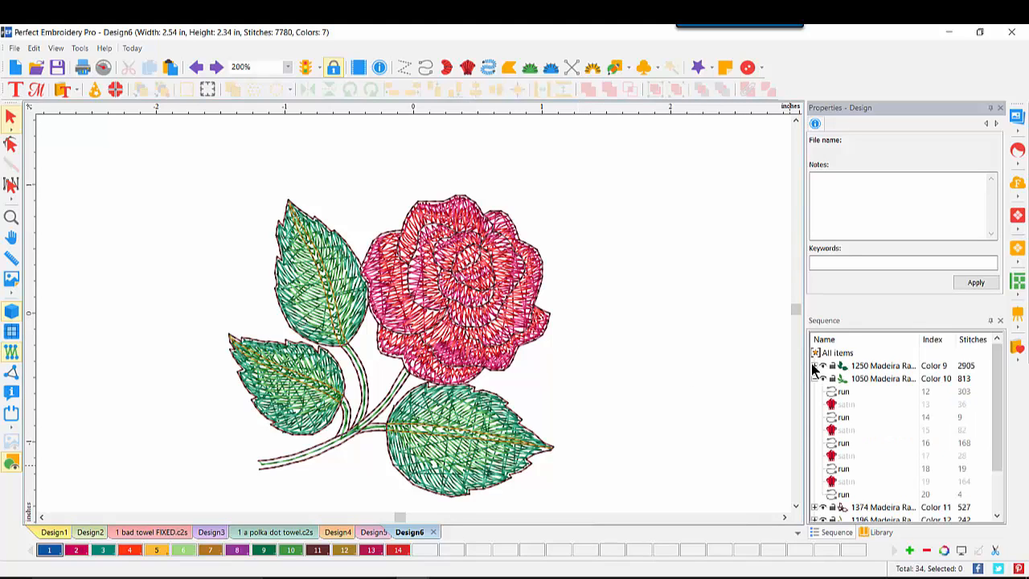
pyautogui.click(812, 364)
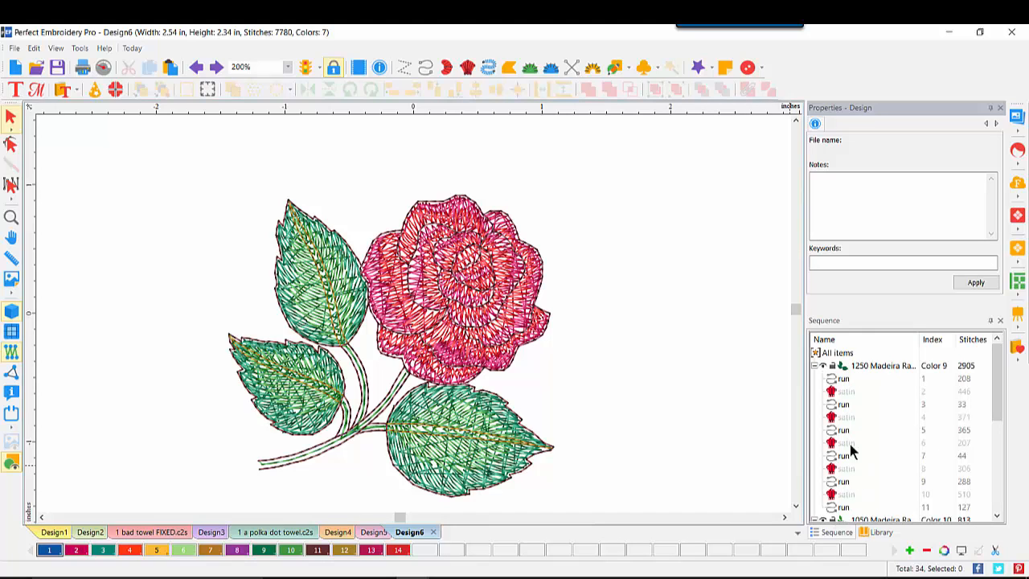
pyautogui.click(873, 365)
pyautogui.press('Delete')
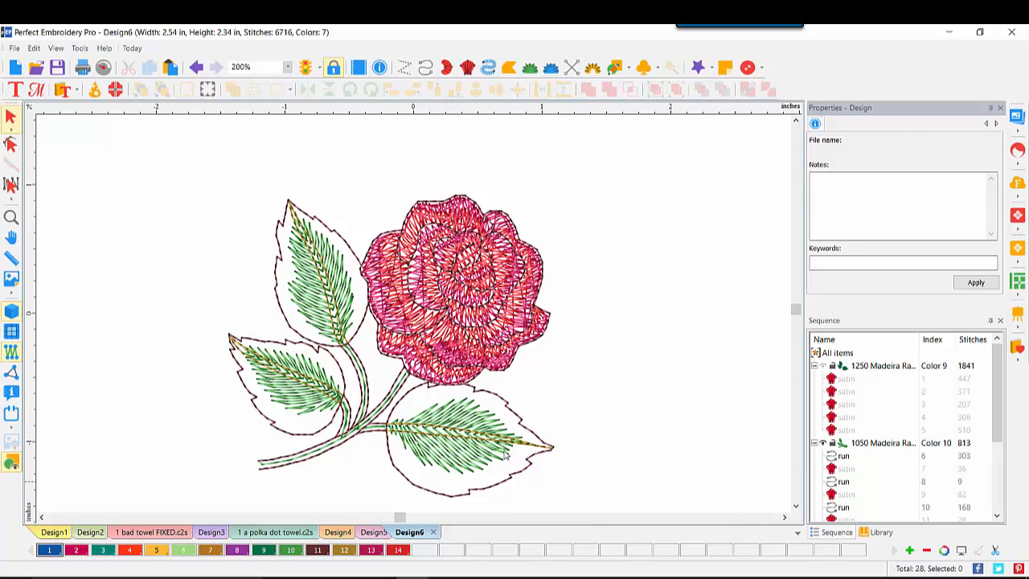
# Delete the visible run objects of Color 13 (1187 Madeira) from the rose petals
pyautogui.scroll(-3, 865, 495)
pyautogui.moveTo(998, 441)
pyautogui.mouseDown()
pyautogui.moveTo(999, 410)
pyautogui.moveTo(999, 441)
pyautogui.mouseUp()
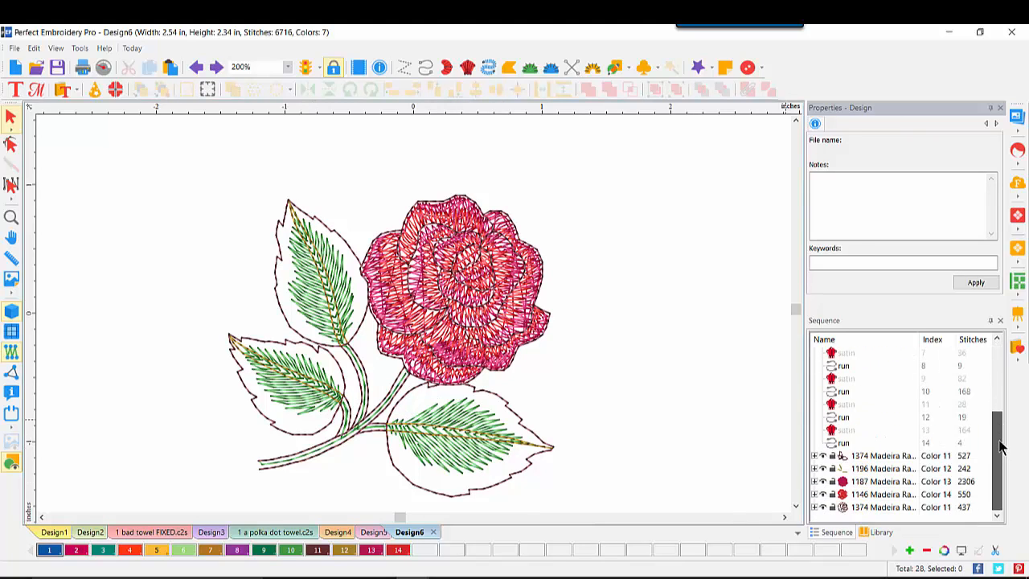
pyautogui.click(879, 481)
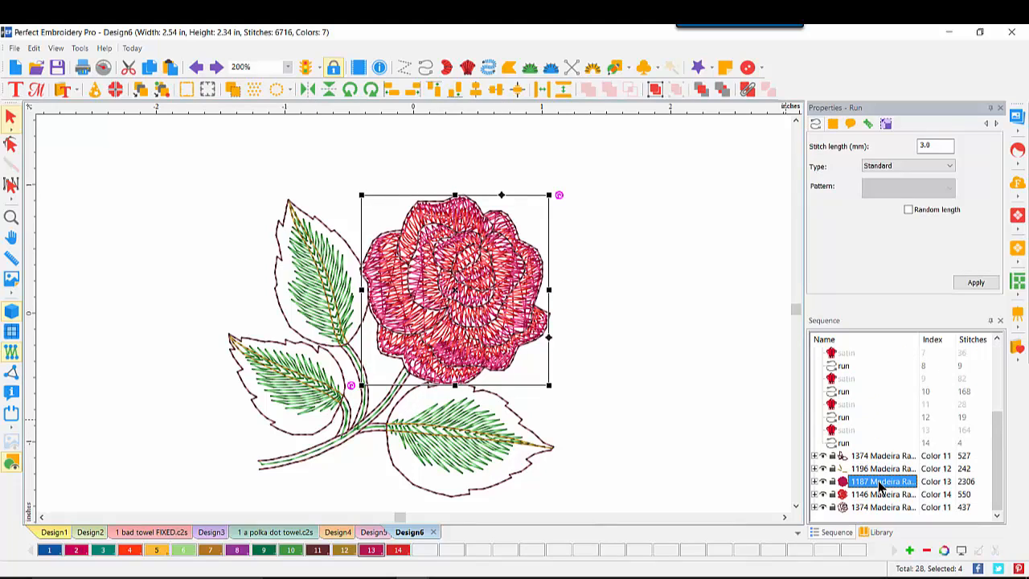
pyautogui.hotkey('ctrl', 'z')
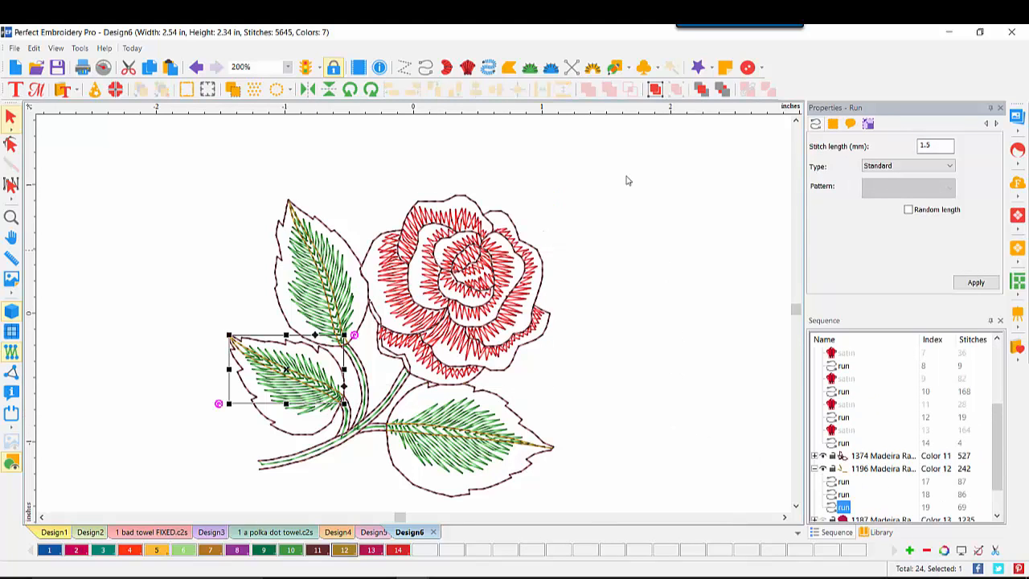
pyautogui.click(89, 398)
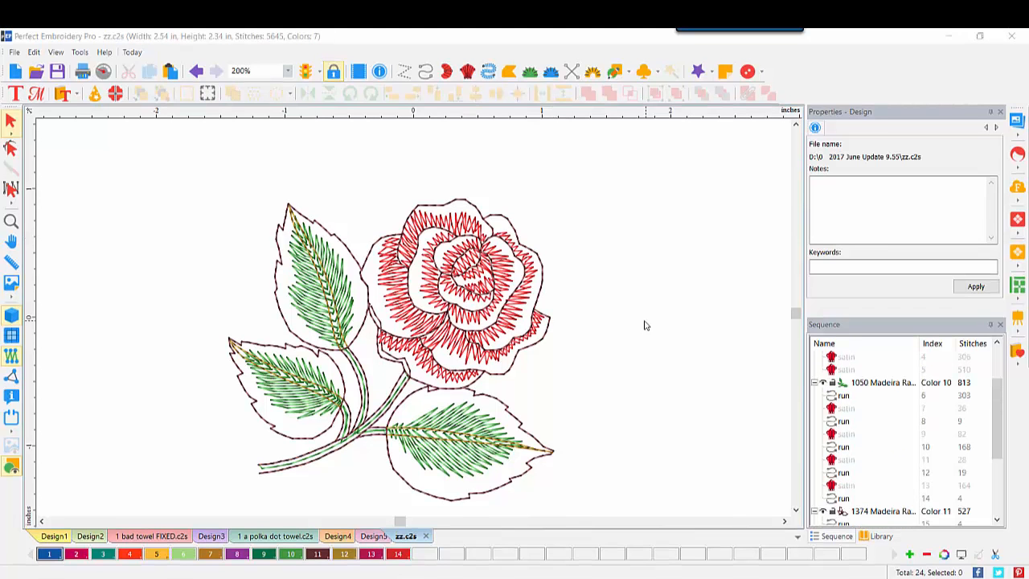
# Copy all visible run objects of the rose into a new 3D-displayed design and expand its Color 12 and Color 9 groups
pyautogui.moveTo(155, 132); pyautogui.dragTo(670, 516)
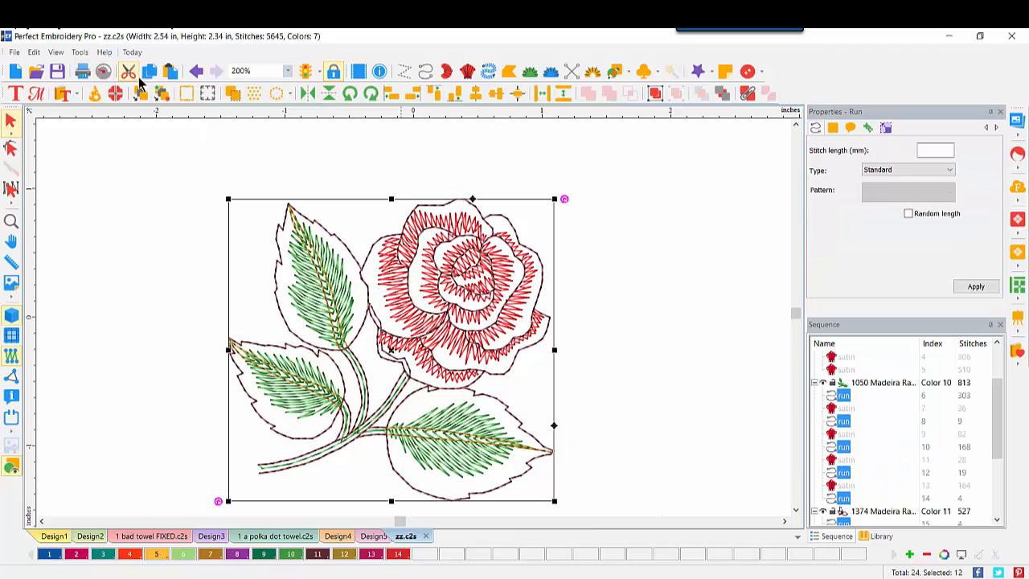
pyautogui.click(15, 72)
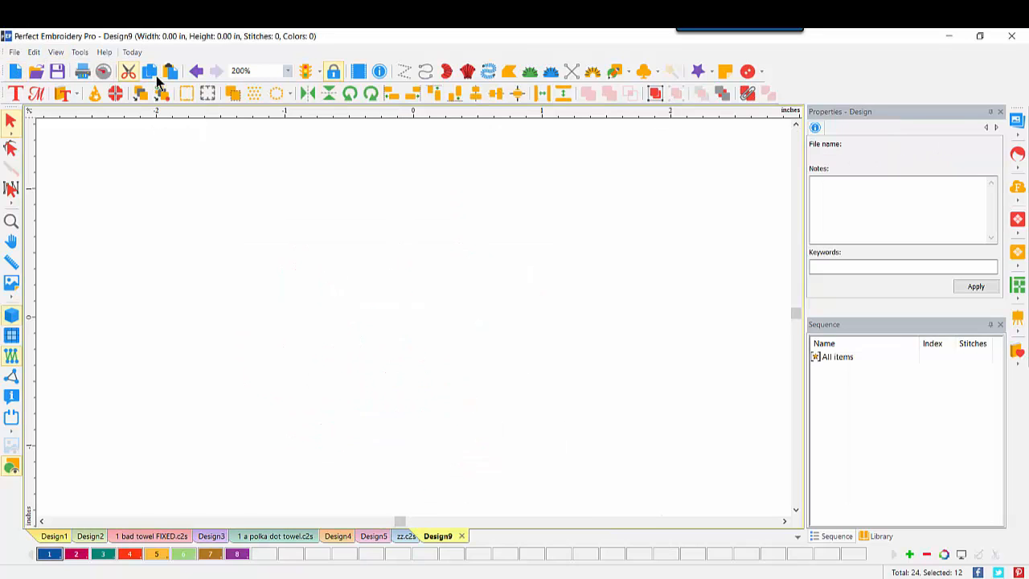
pyautogui.click(169, 71)
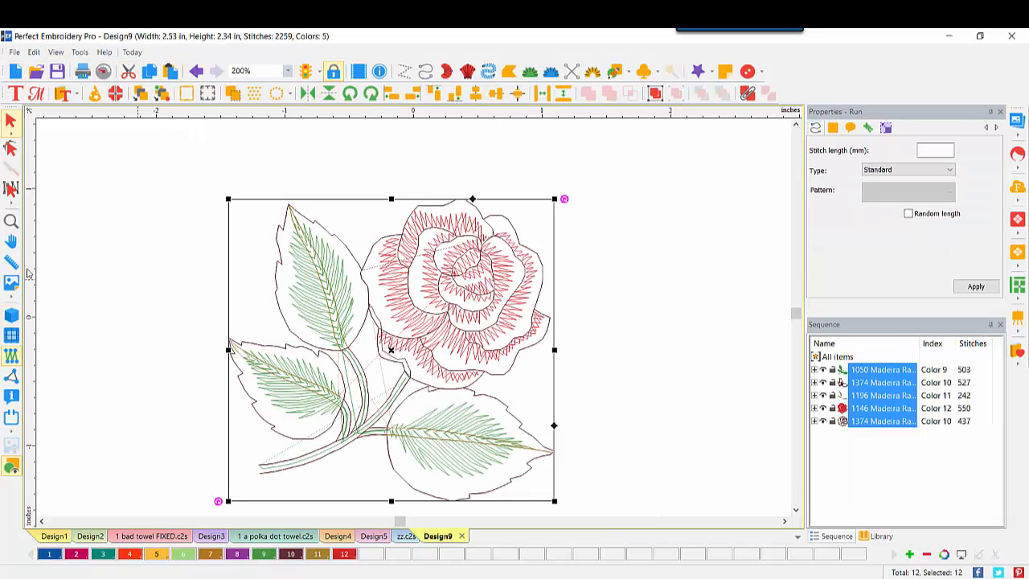
pyautogui.click(11, 315)
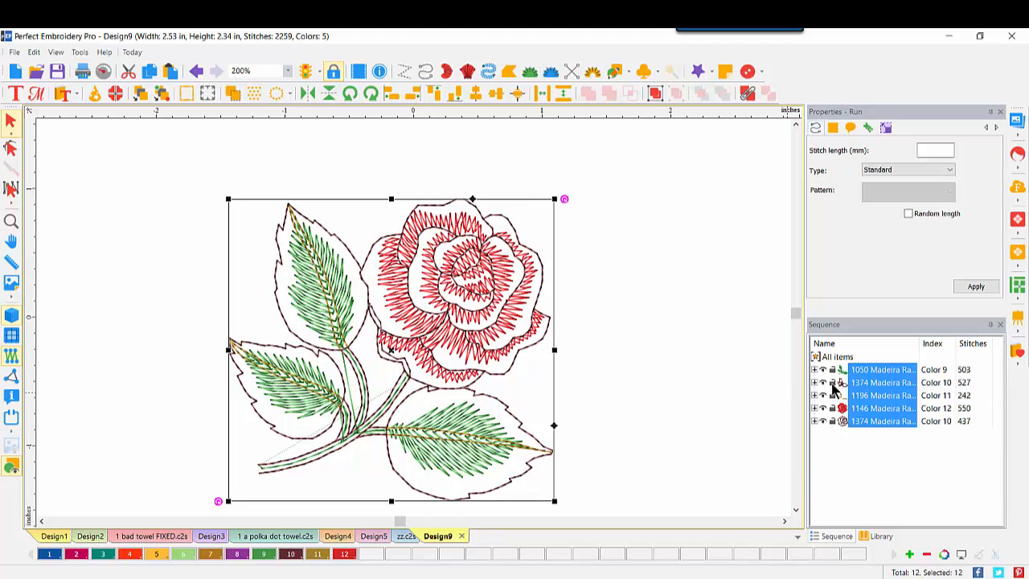
pyautogui.click(814, 408)
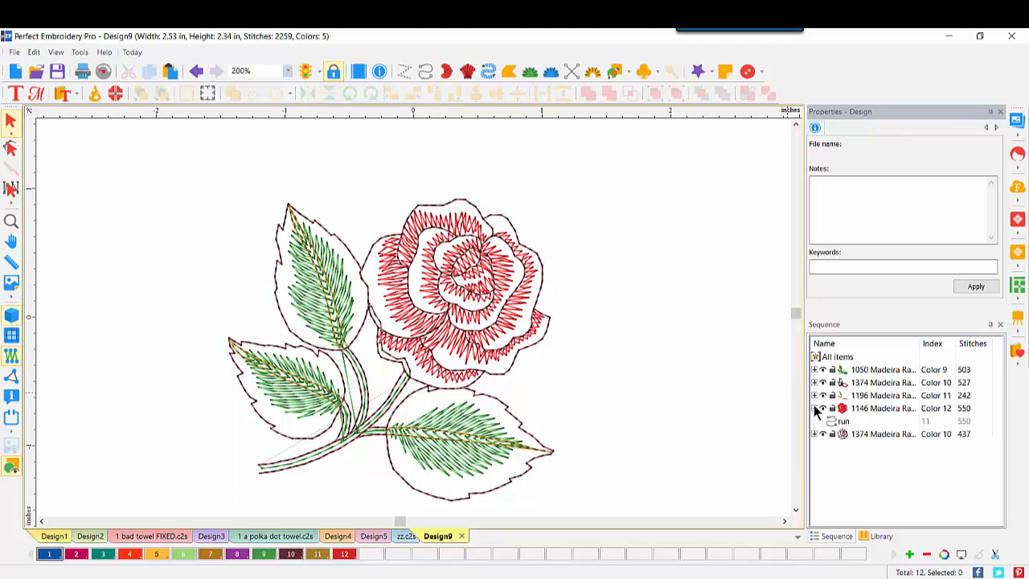
pyautogui.click(814, 369)
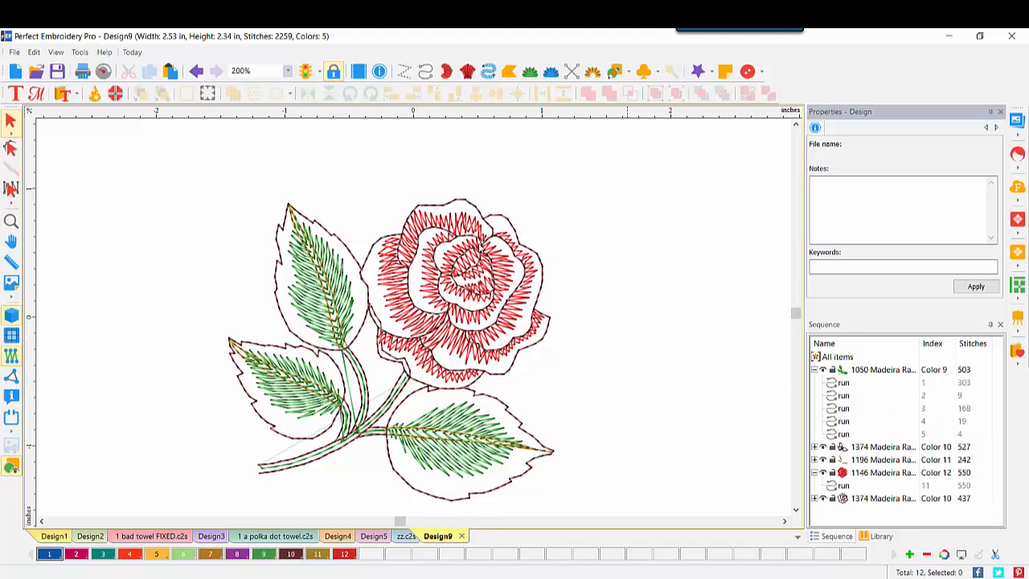
# Save the new run-only design as "rose art" in Inspiration Series (C2S) format
pyautogui.click(15, 53)
pyautogui.click(37, 246)
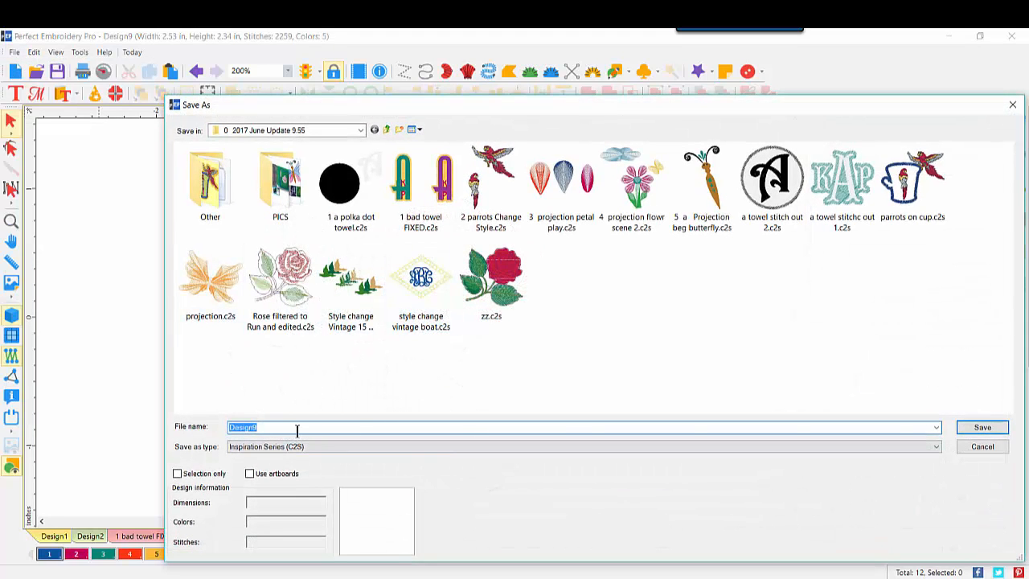
pyautogui.write('rose art')
pyautogui.click(983, 428)
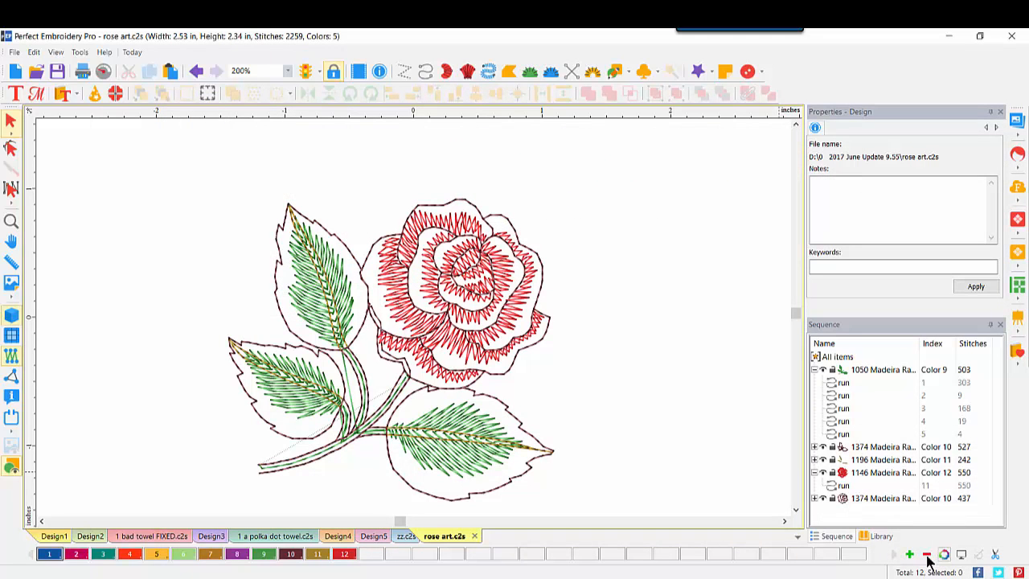
# Insert the original rose 15289.c2s from the library beside the run-only rose for comparison
pyautogui.click(882, 536)
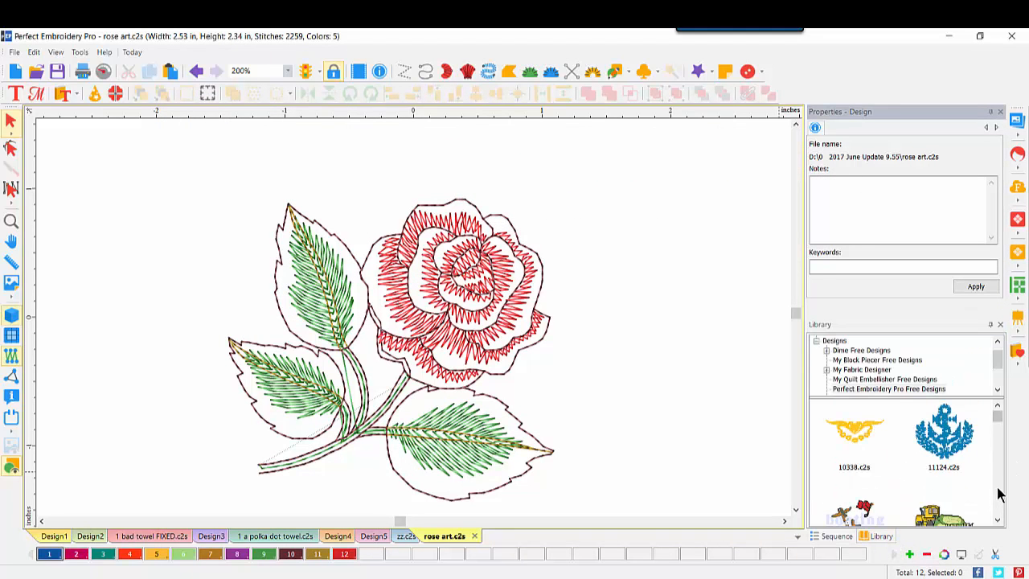
pyautogui.scroll(-2, 999, 492)
pyautogui.scroll(-5, 999, 490)
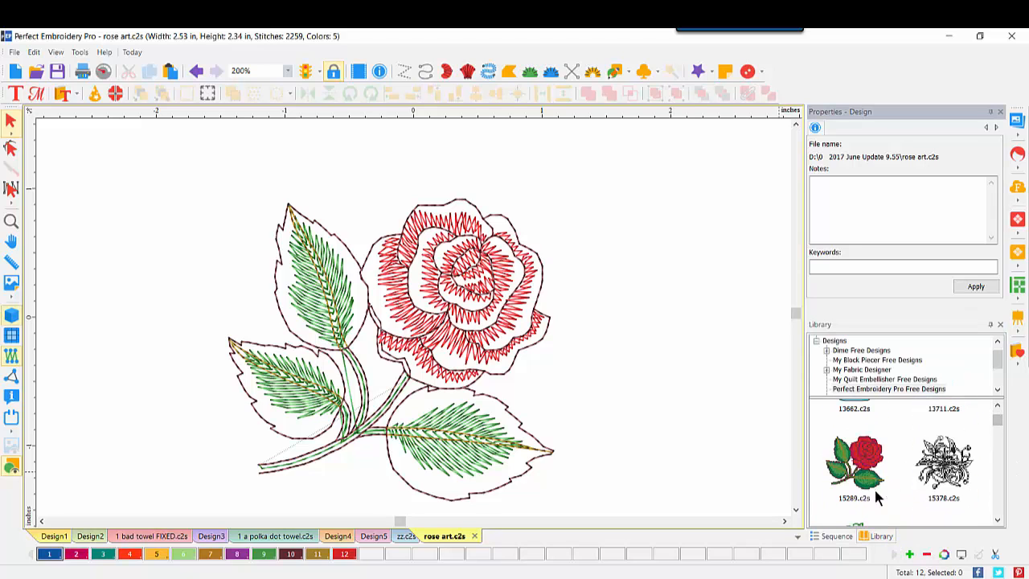
pyautogui.moveTo(876, 465); pyautogui.dragTo(635, 263)
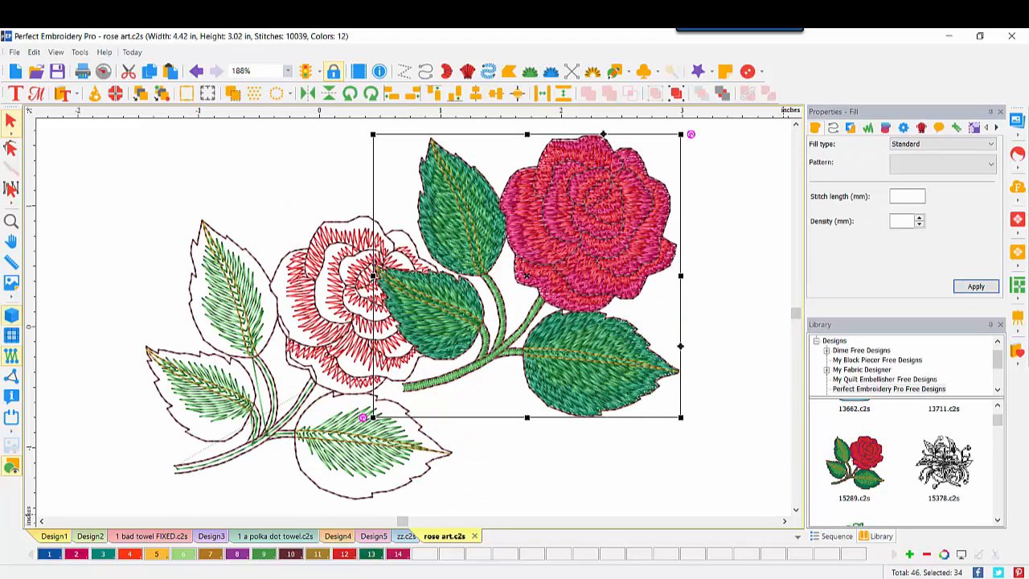
pyautogui.click(603, 484)
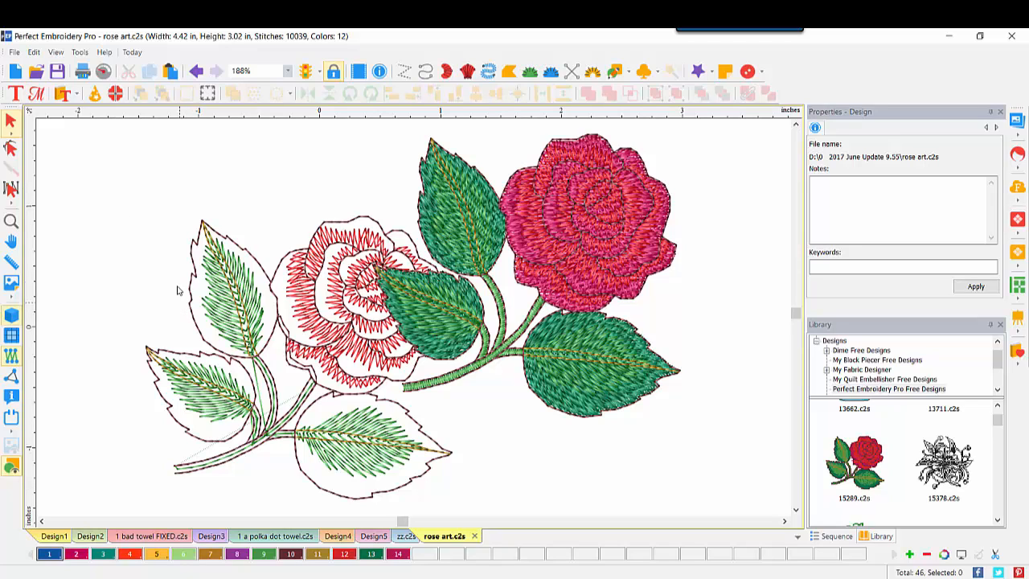
# Open the face design "1 Lilsimpleface4x1 5.pes" with Convert to outlines enabled and display it in 3D
pyautogui.click(36, 71)
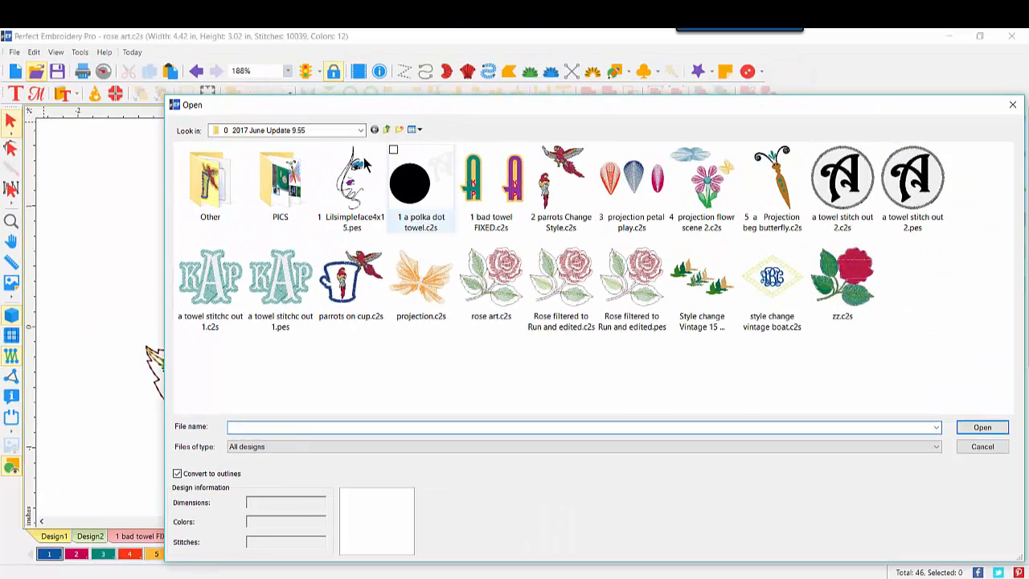
pyautogui.doubleClick(352, 181)
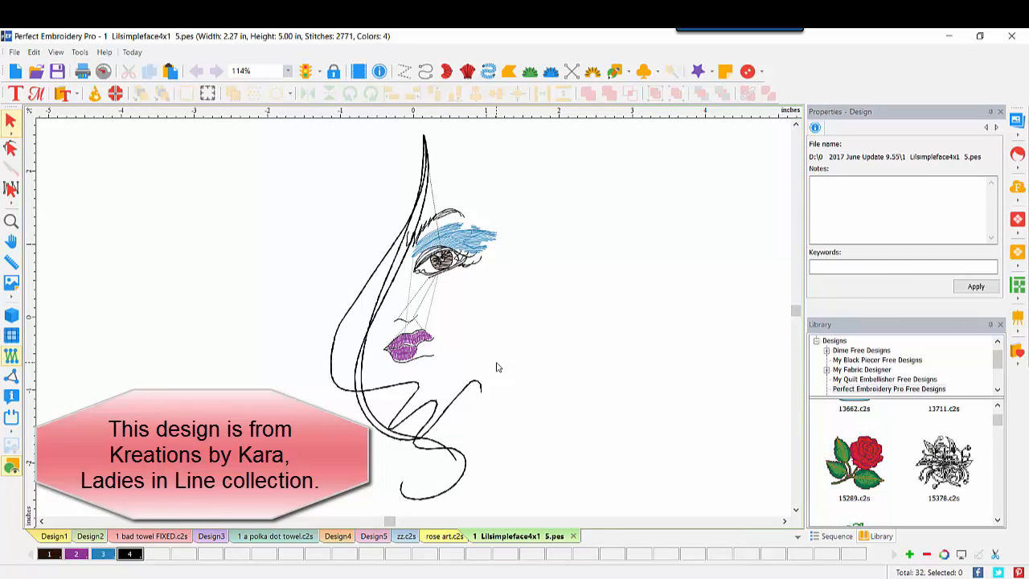
pyautogui.click(12, 316)
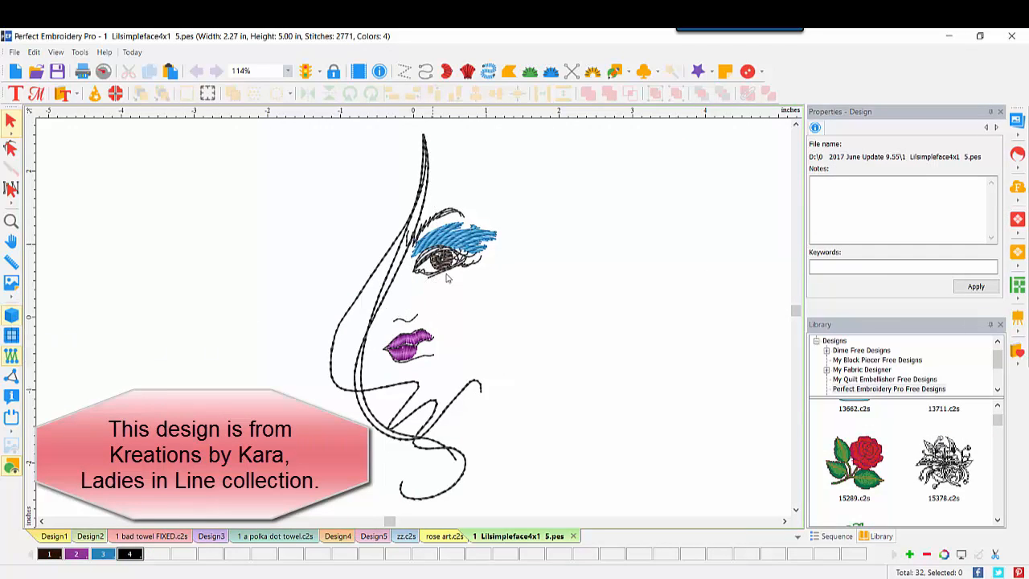
# Expand all color groups of the face design in the sequence and examine its object types
pyautogui.click(836, 536)
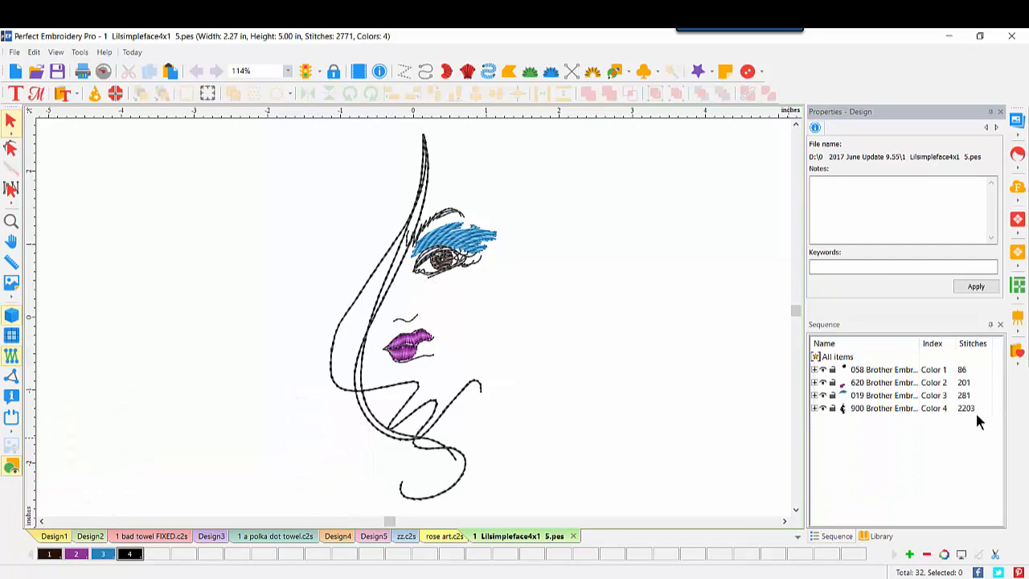
pyautogui.click(877, 369)
pyautogui.rightClick(877, 369)
pyautogui.click(920, 94)
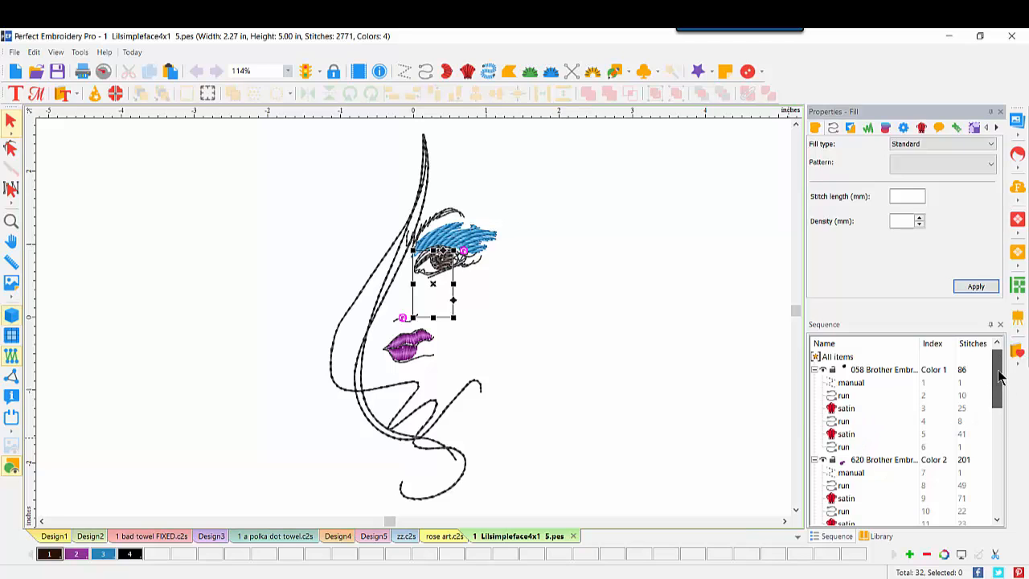
pyautogui.moveTo(999, 376); pyautogui.dragTo(1002, 481)
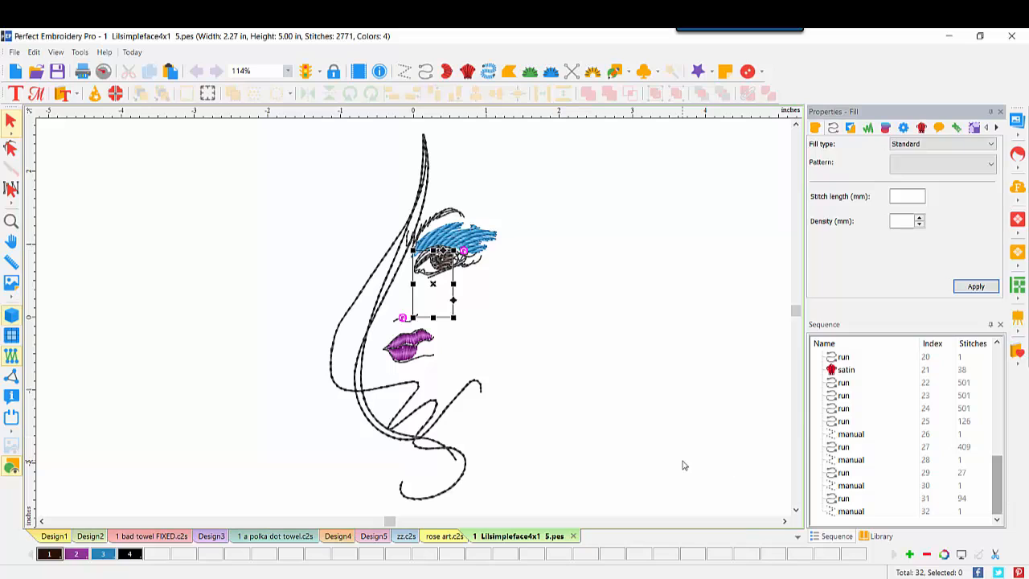
pyautogui.click(225, 268)
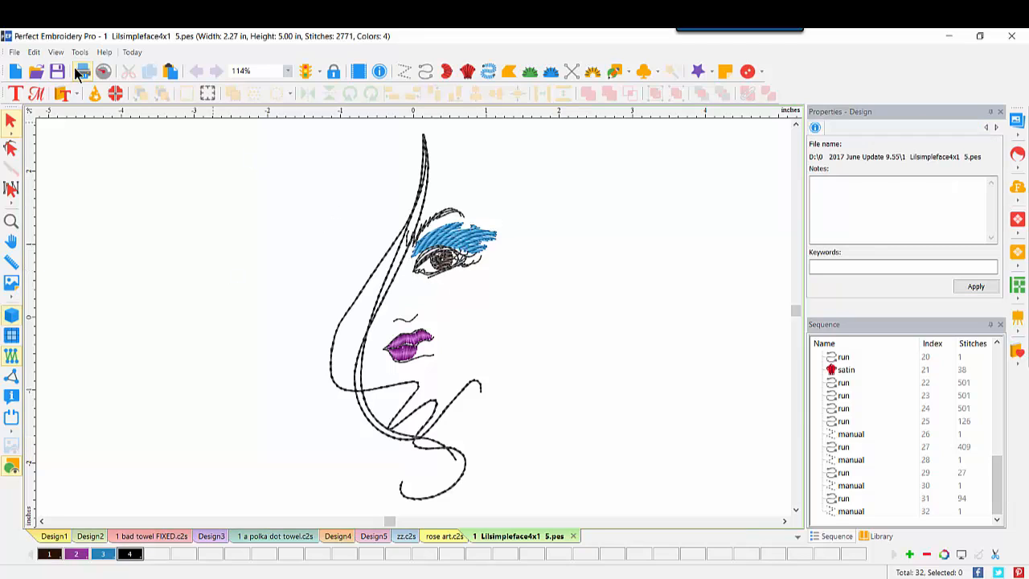
# Open "1 Lilsimpleface4x1 5.pes" again with Convert to outlines turned off and display it in 3D
pyautogui.click(36, 71)
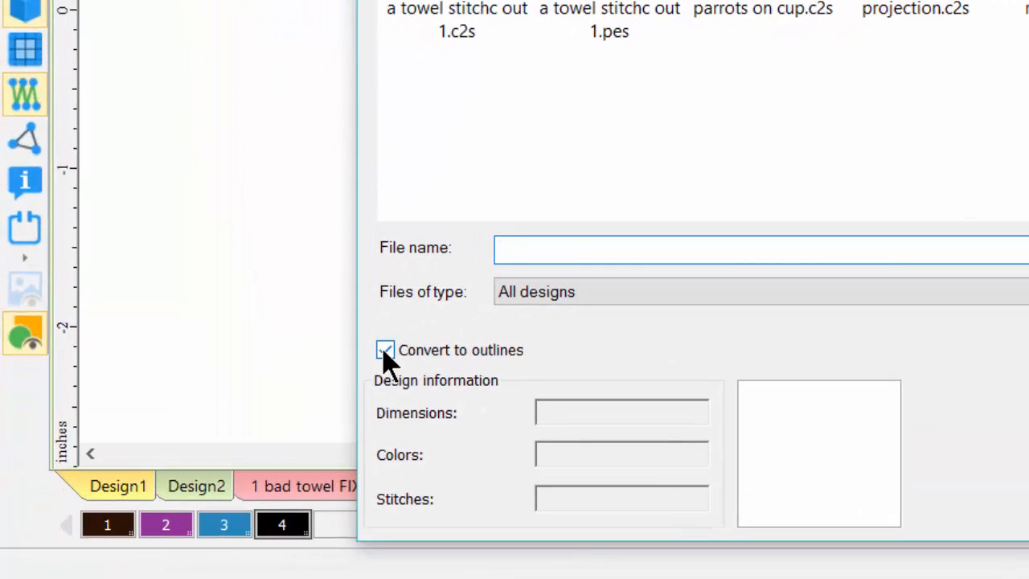
pyautogui.click(337, 380)
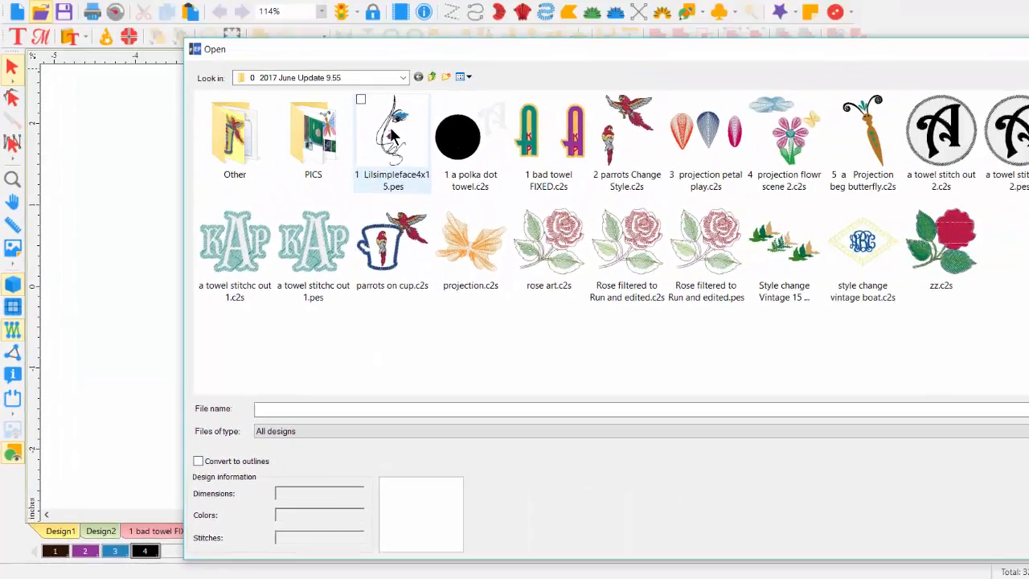
pyautogui.doubleClick(390, 133)
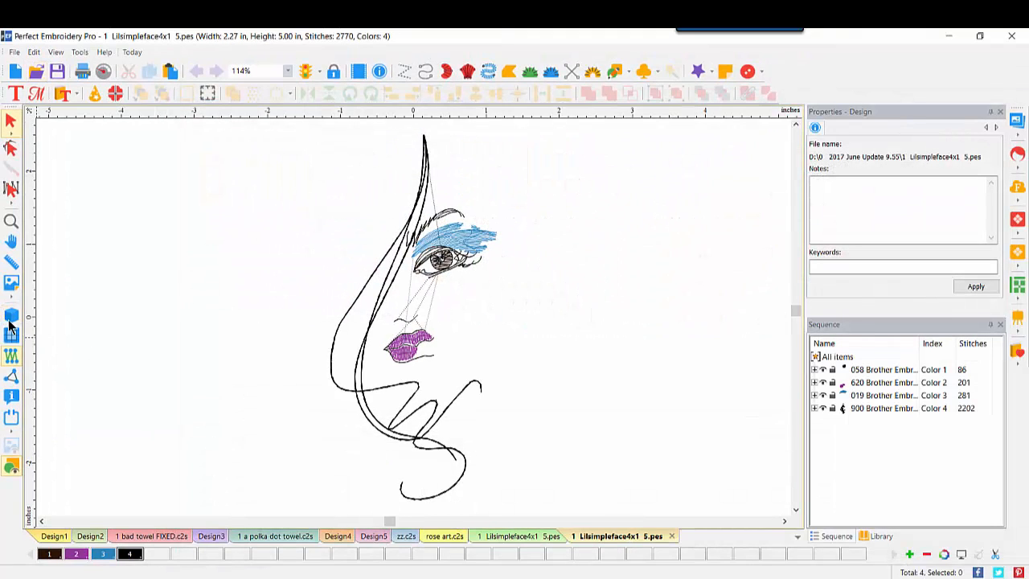
pyautogui.click(11, 316)
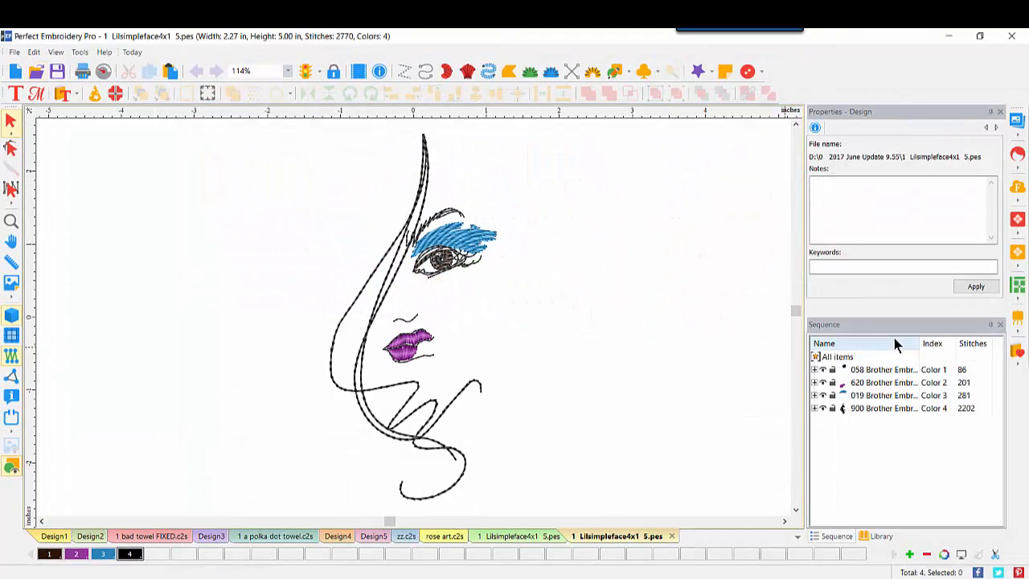
# Expand all color groups of the unconverted face design and examine the Convert to outlines option for opening designs
pyautogui.rightClick(891, 430)
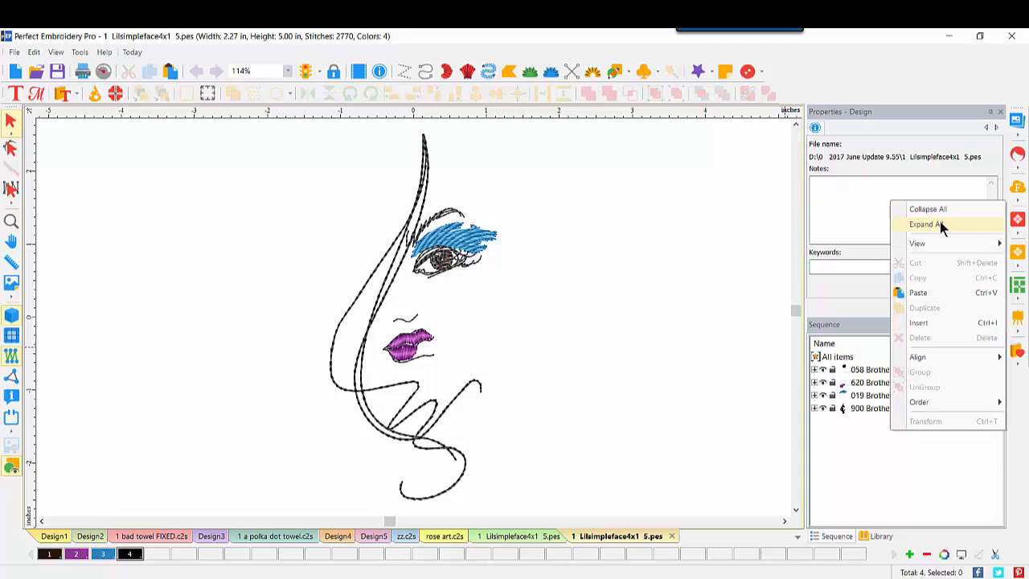
pyautogui.click(940, 224)
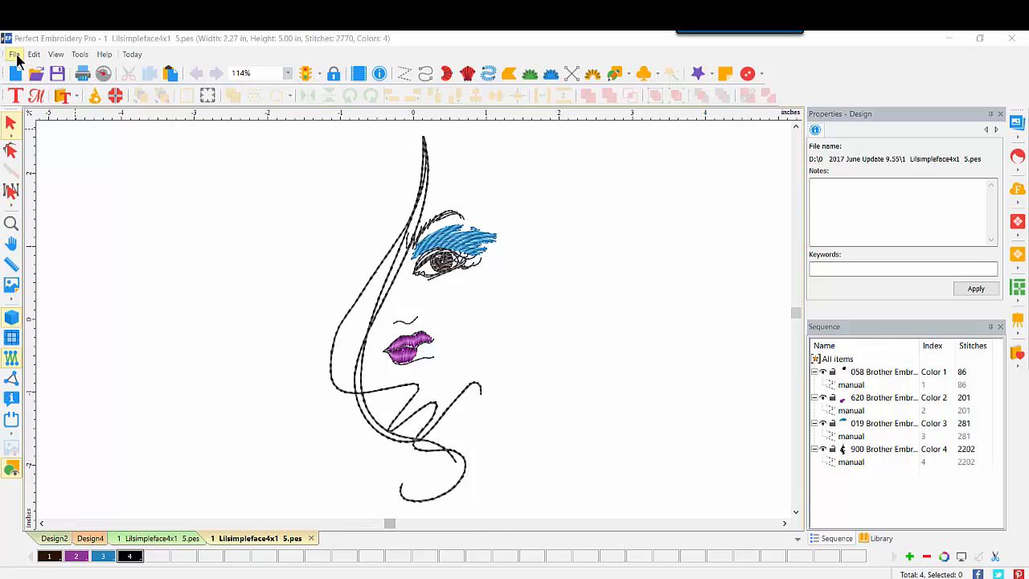
pyautogui.click(36, 74)
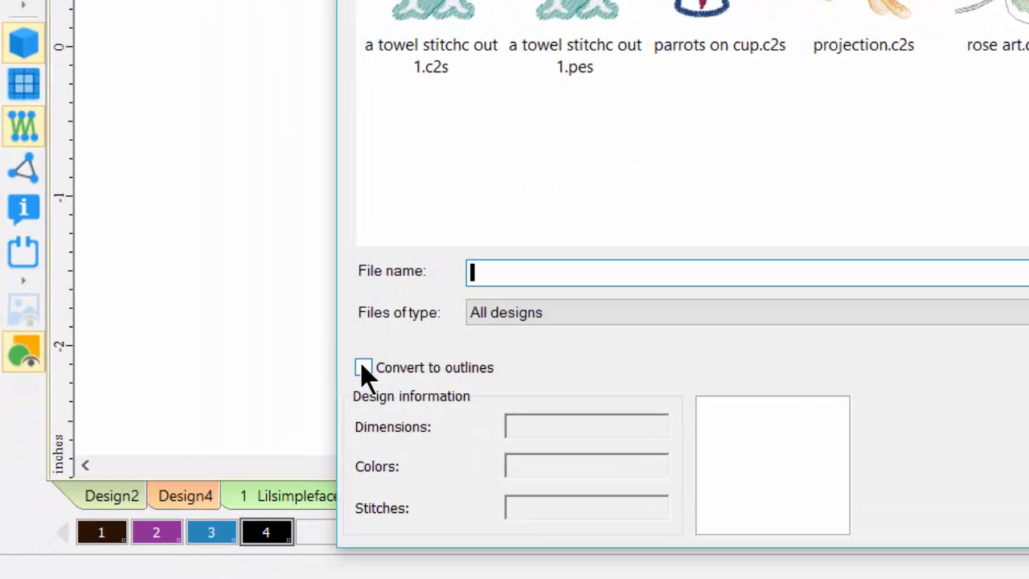
pyautogui.click(361, 366)
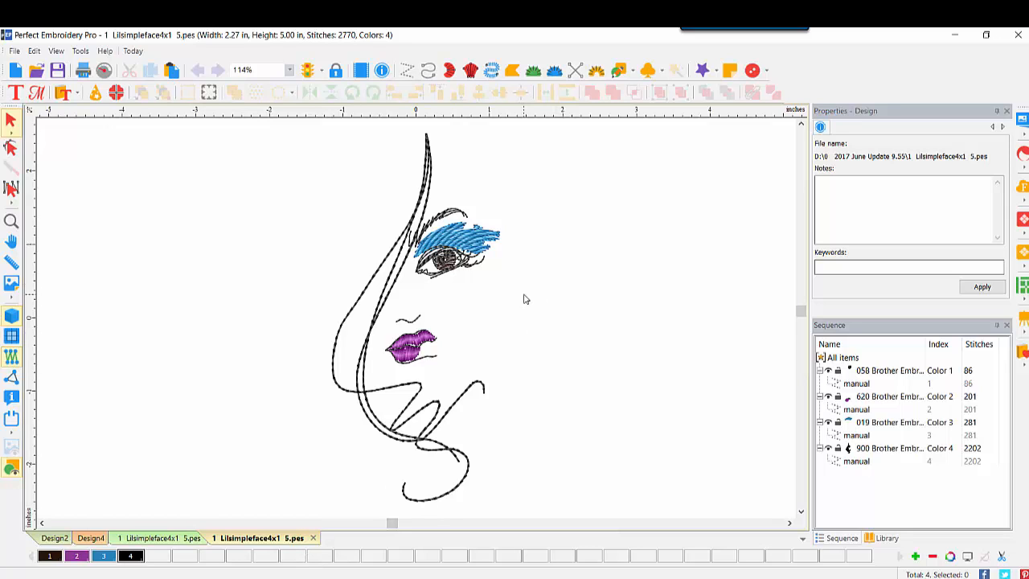
# Switch to the outline-converted face design and filter its view to show only complex fill objects
pyautogui.click(158, 537)
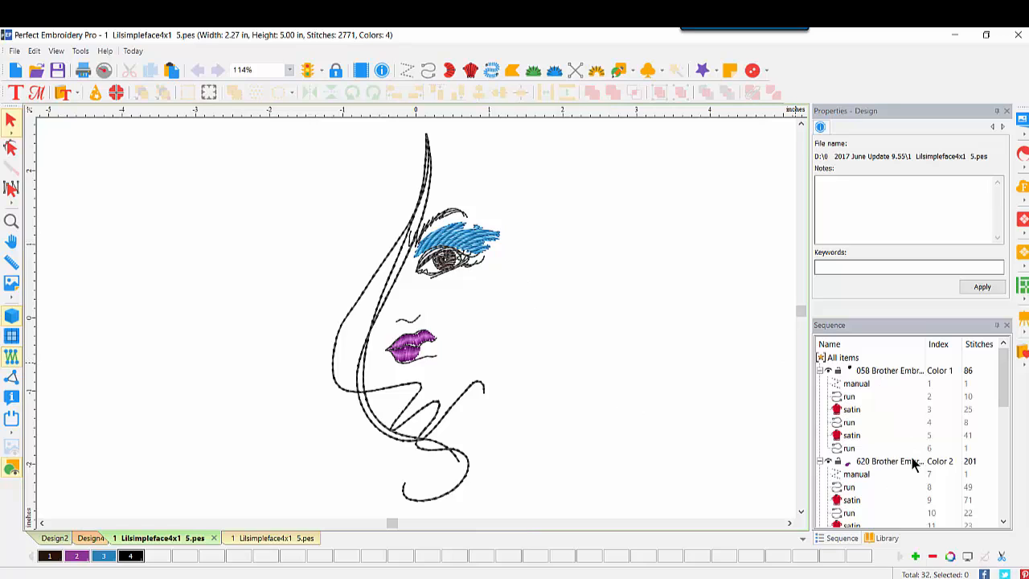
pyautogui.rightClick(581, 324)
pyautogui.moveTo(617, 324)
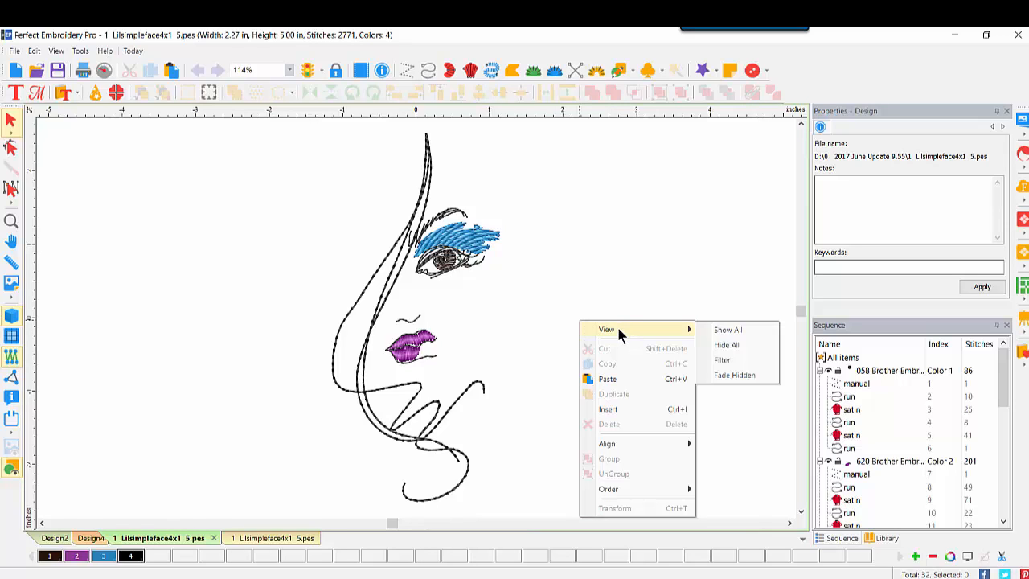
pyautogui.click(717, 360)
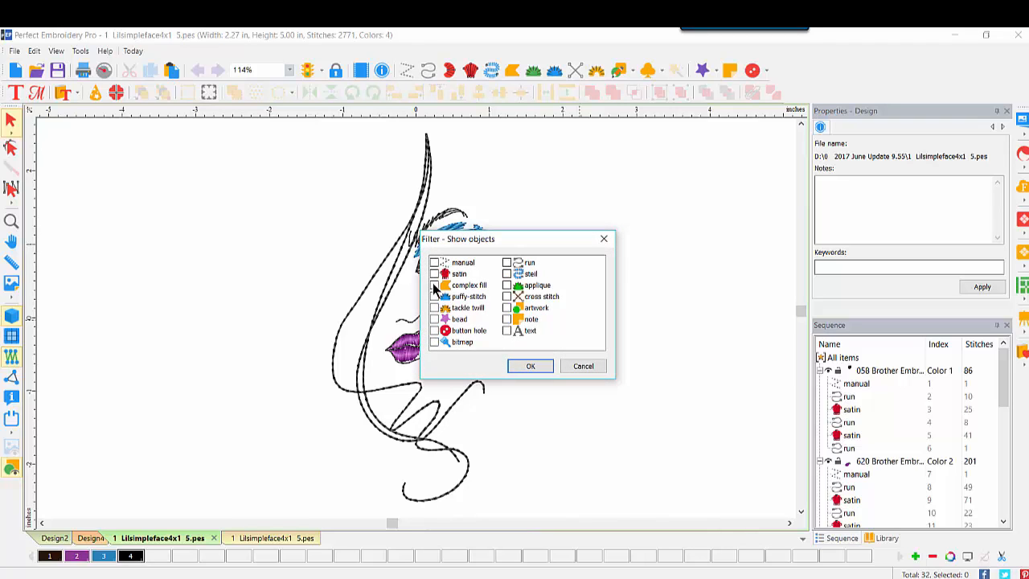
pyautogui.click(434, 285)
pyautogui.click(528, 367)
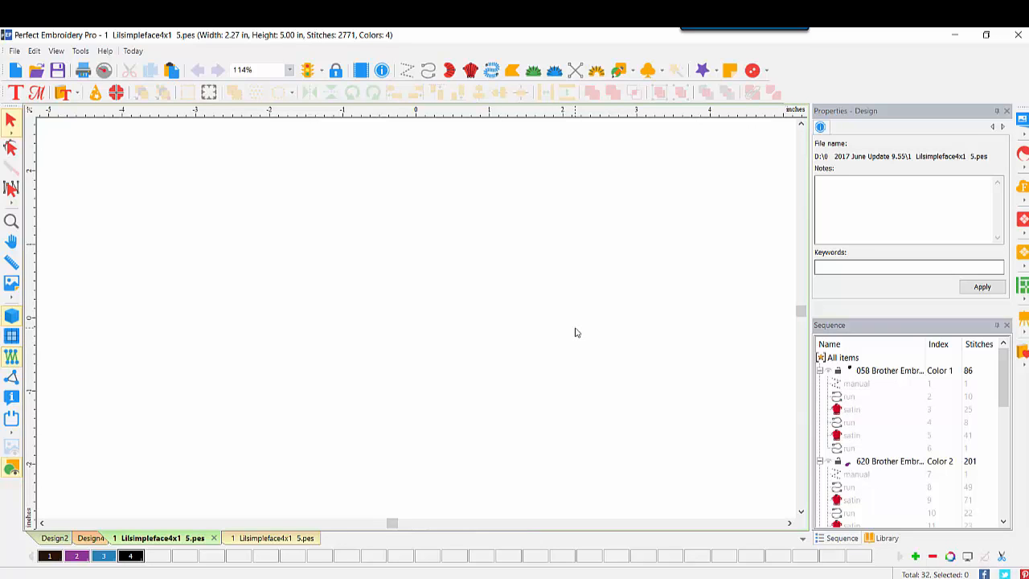
# Show all objects of the outline-converted face design again
pyautogui.rightClick(540, 302)
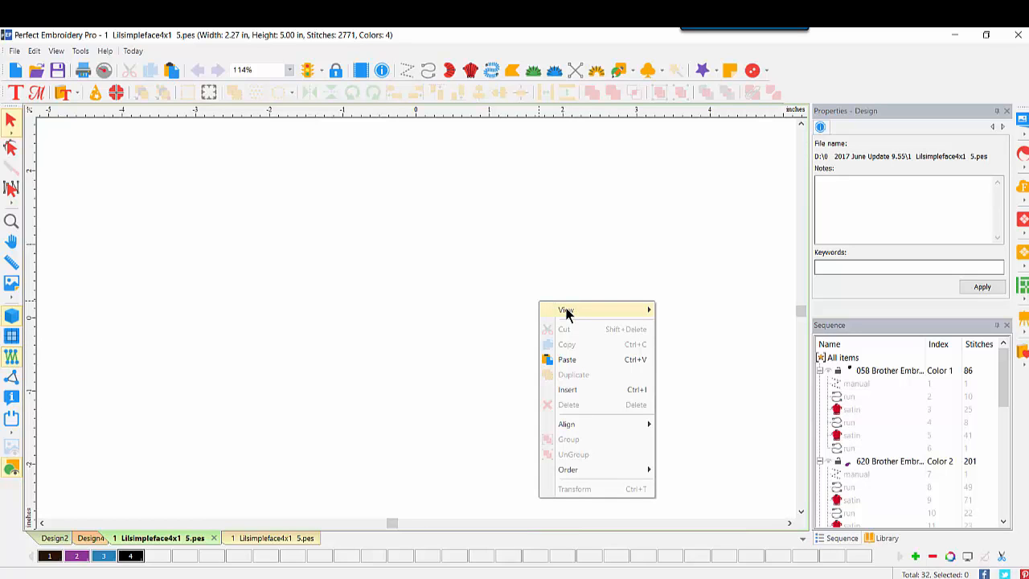
pyautogui.moveTo(566, 312)
pyautogui.click(688, 310)
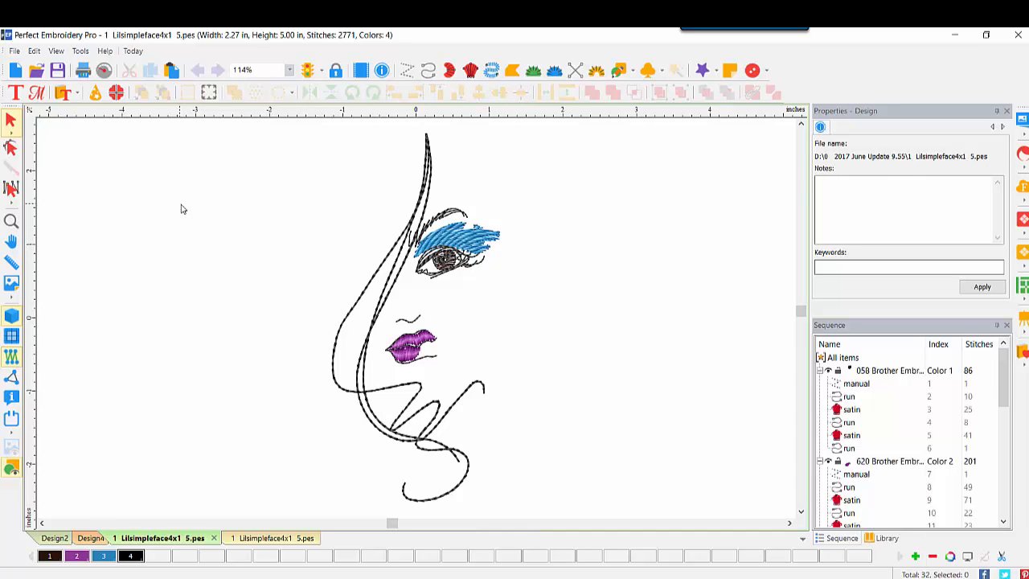
# Create a new design with the Christmas03 applique shape and scale it down to about 2.65 by 1.66 inches
pyautogui.click(14, 72)
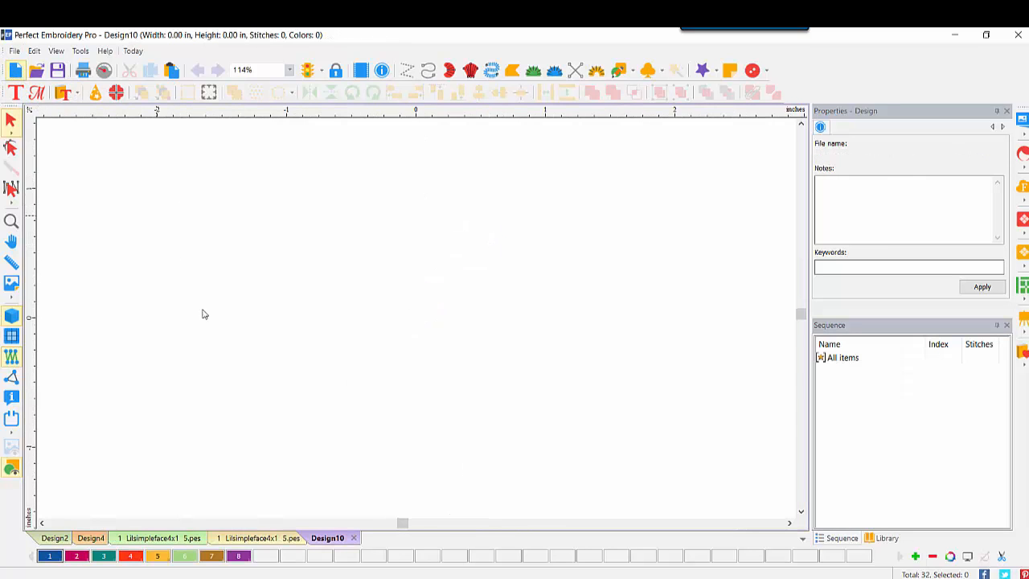
pyautogui.click(76, 93)
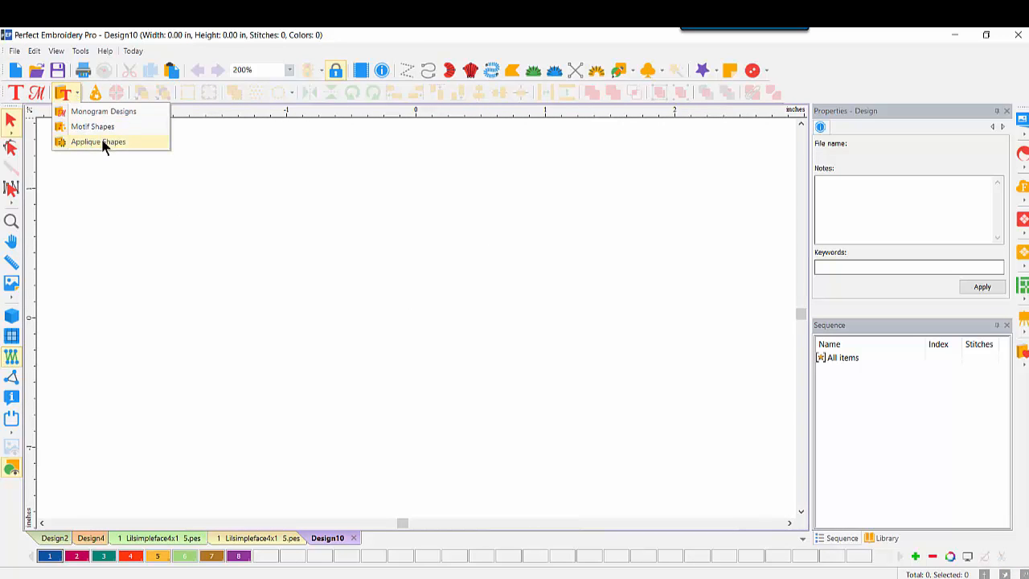
pyautogui.click(102, 143)
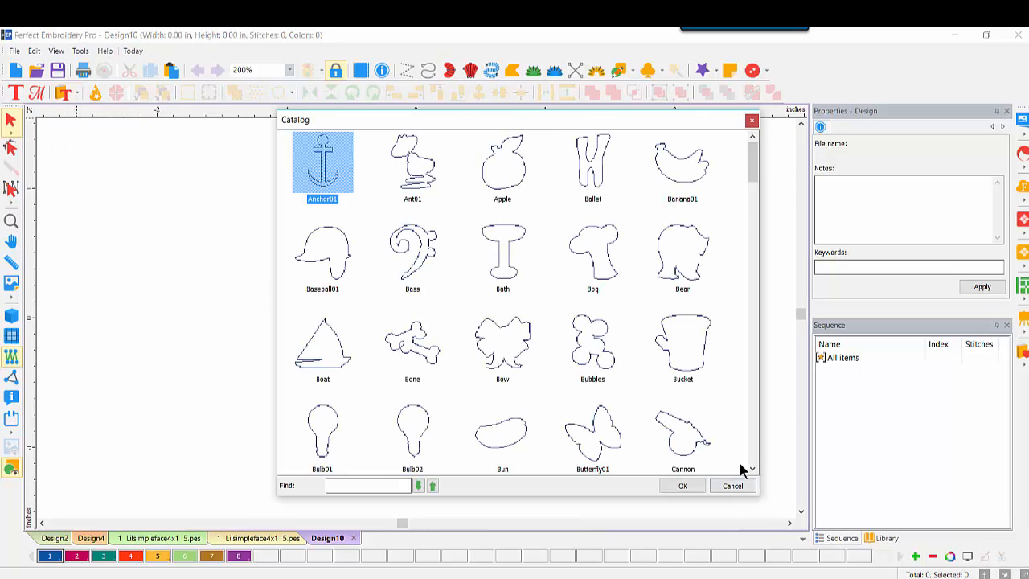
pyautogui.scroll(-5, 754, 454)
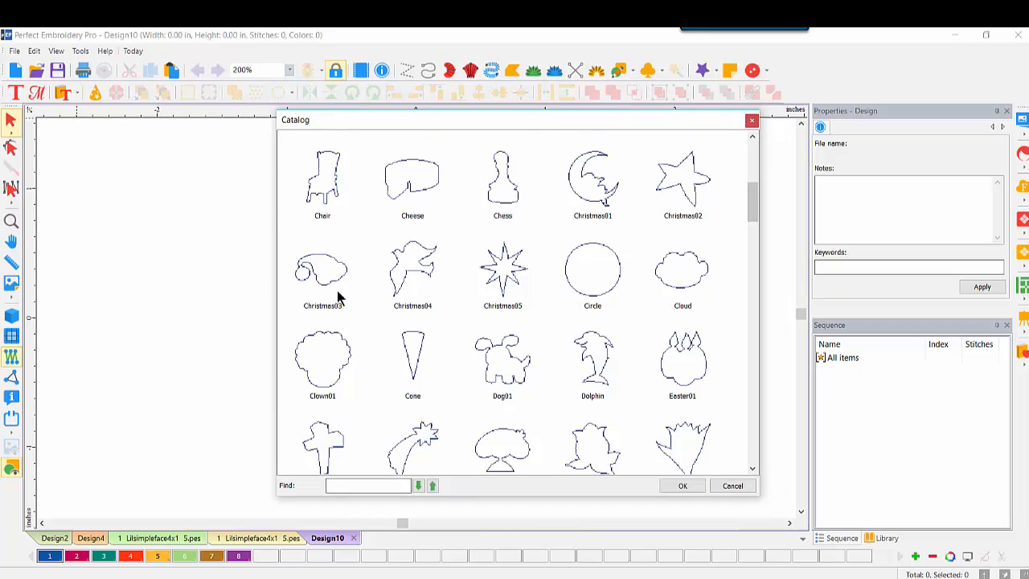
pyautogui.doubleClick(318, 272)
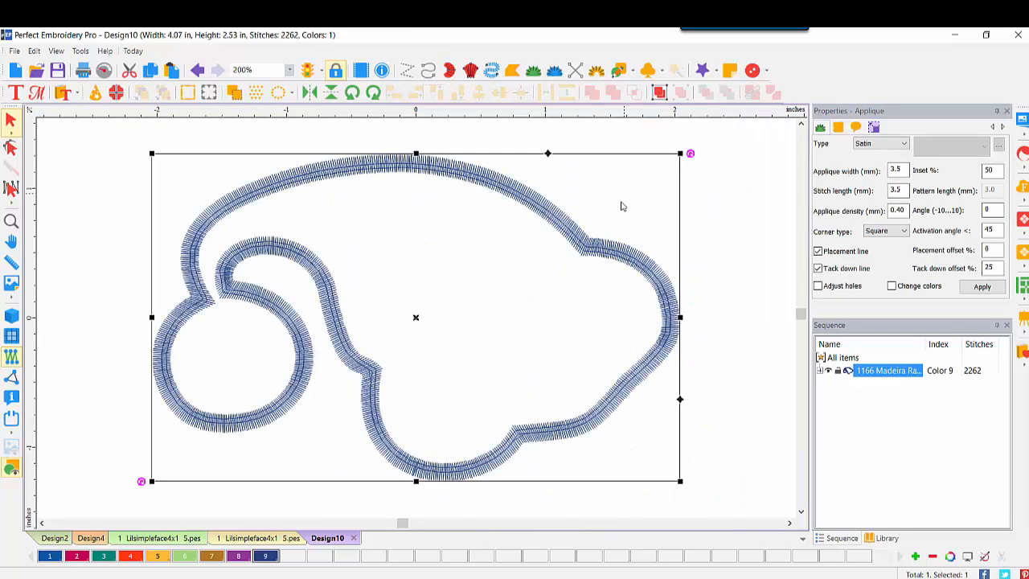
pyautogui.moveTo(684, 153); pyautogui.dragTo(493, 268)
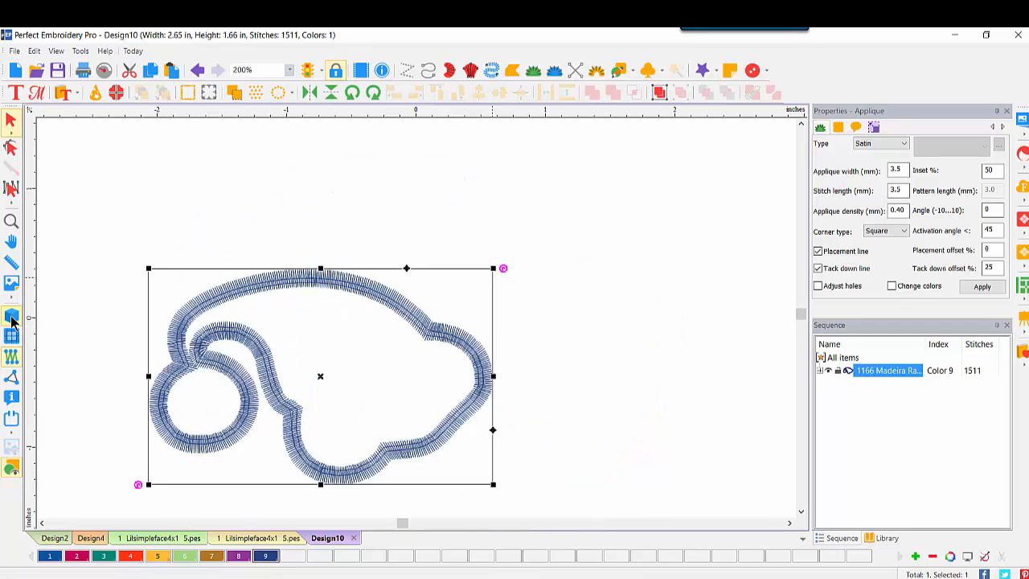
# Display the applique in 3D and fill it with fabric 27022-13 from the Moda United Nations 12-Days-Of-Christmas collection
pyautogui.click(838, 128)
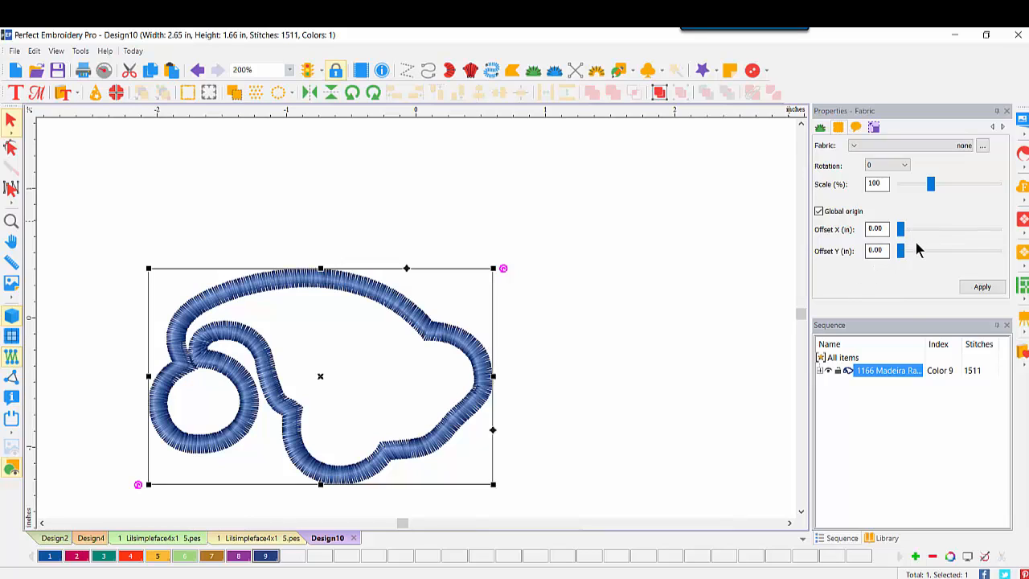
pyautogui.click(981, 145)
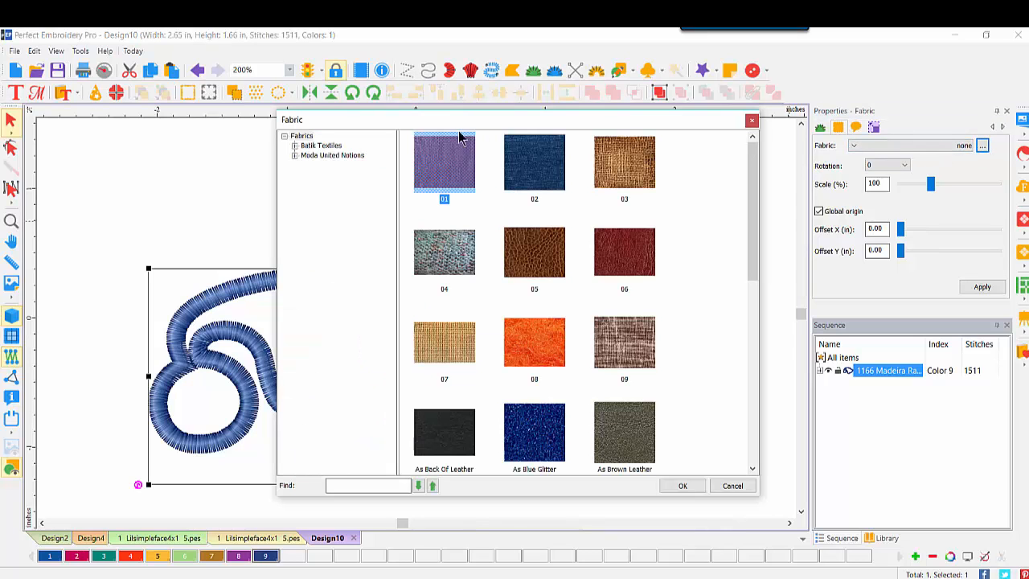
pyautogui.click(294, 156)
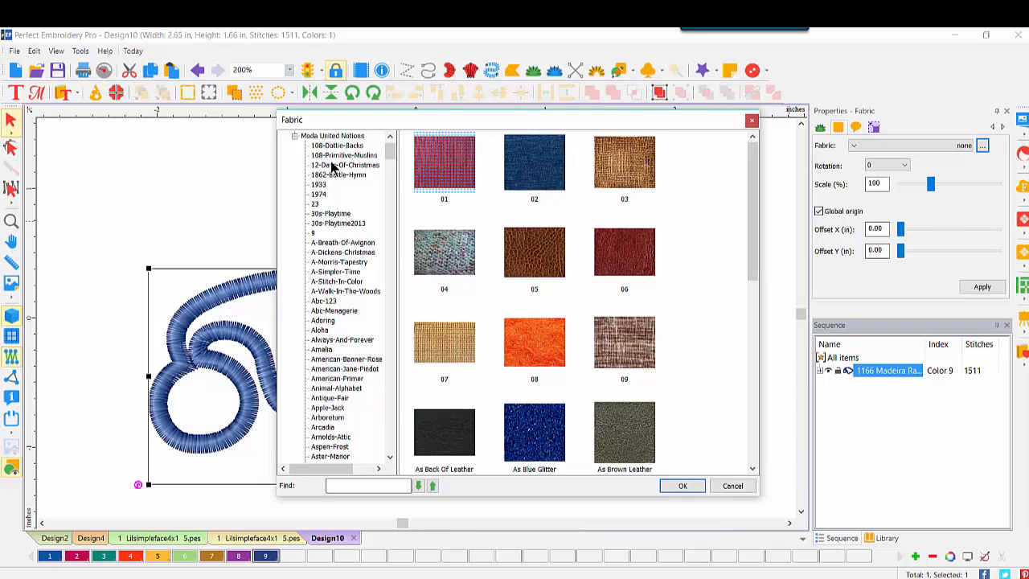
pyautogui.click(331, 167)
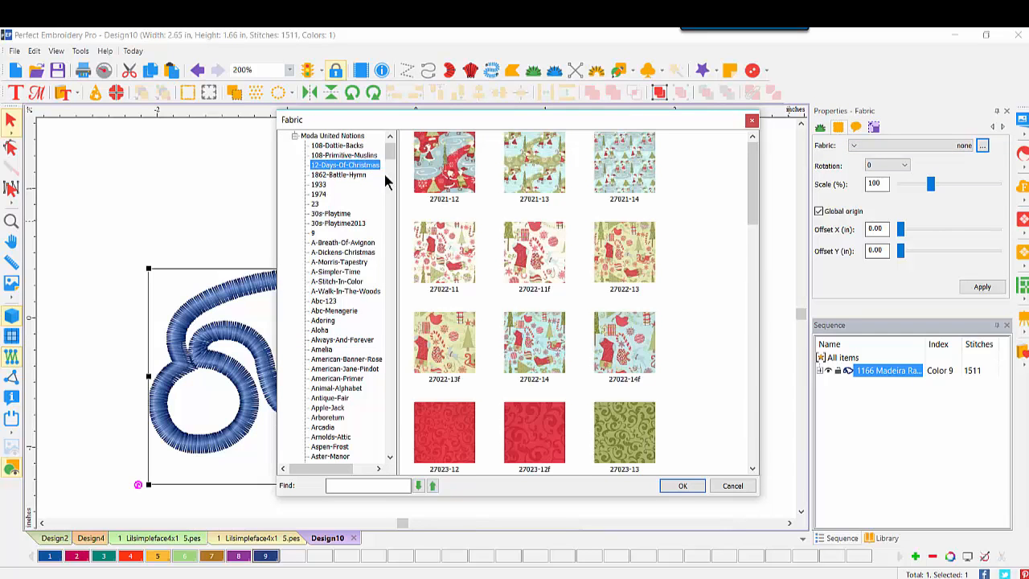
pyautogui.click(619, 259)
pyautogui.doubleClick(619, 259)
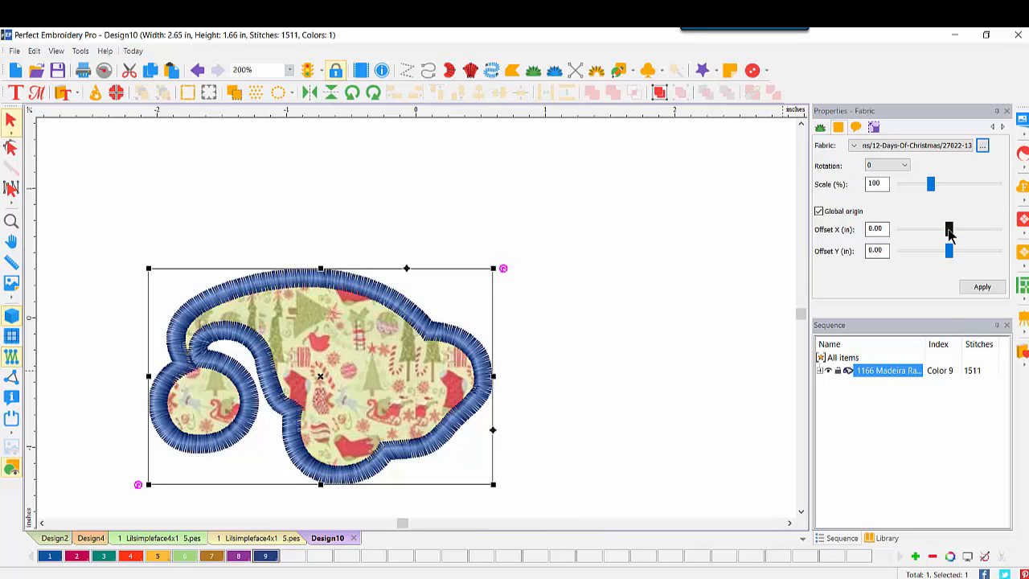
# Rotate the applique fabric 180 degrees and shift its pattern by -0.18 in in X and 0.07 in in Y
pyautogui.click(901, 165)
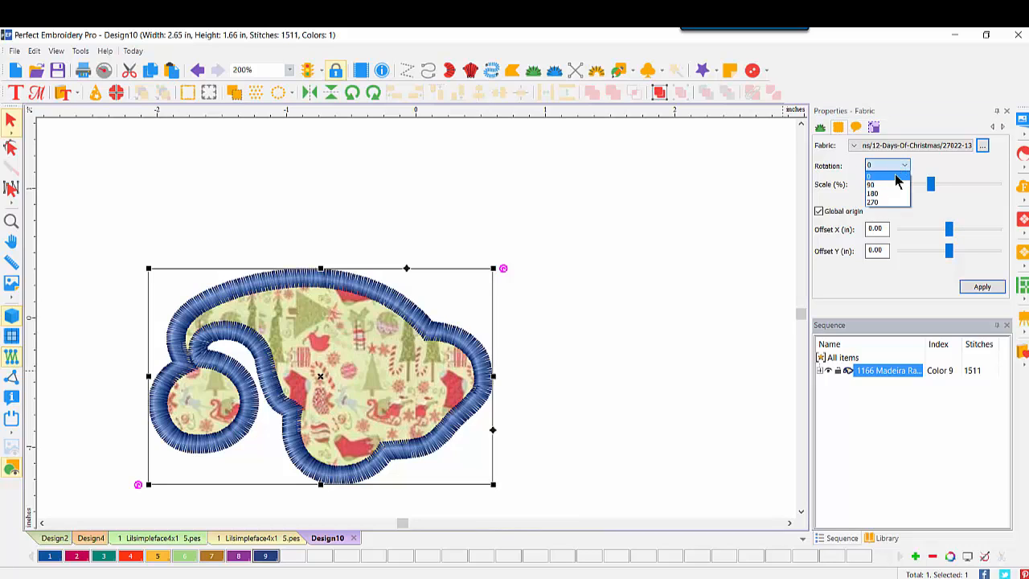
pyautogui.click(888, 194)
pyautogui.click(979, 286)
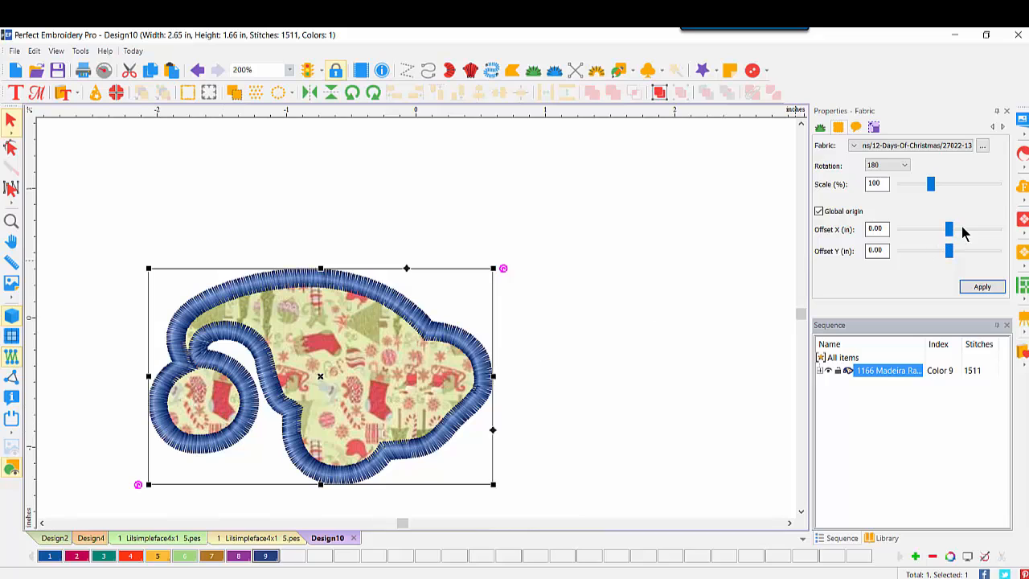
pyautogui.moveTo(949, 232); pyautogui.dragTo(941, 233)
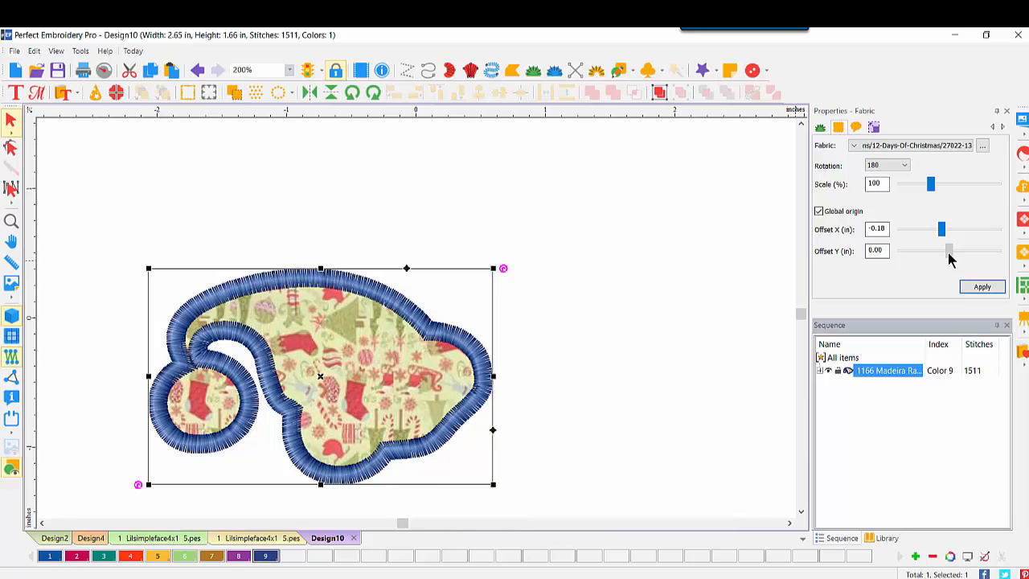
pyautogui.moveTo(947, 253); pyautogui.dragTo(950, 252)
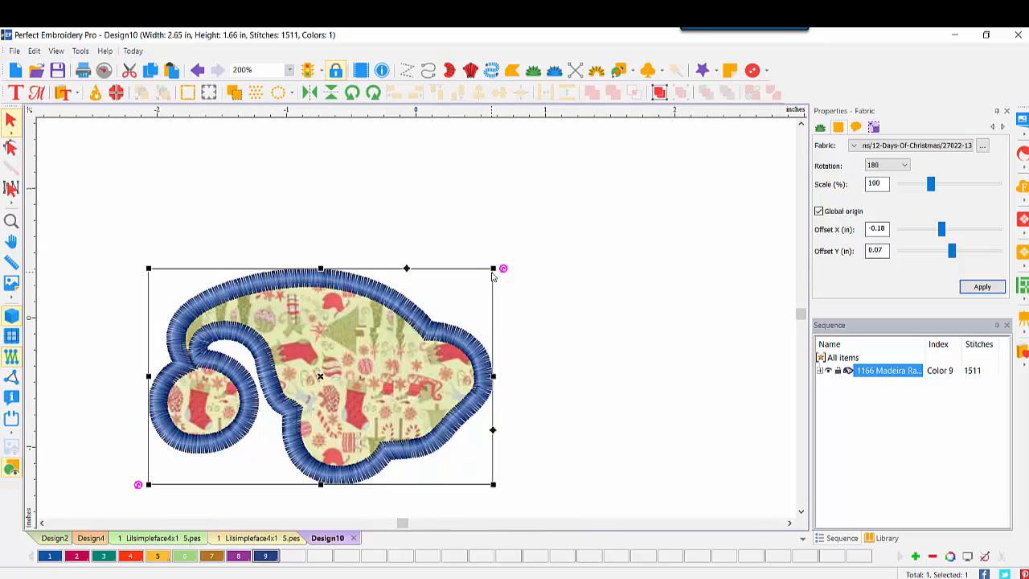
# Enlarge the applique to about 2.75 by 1.72 inches and set its fabric's Y offset to 0.02 in
pyautogui.moveTo(493, 267); pyautogui.dragTo(506, 260)
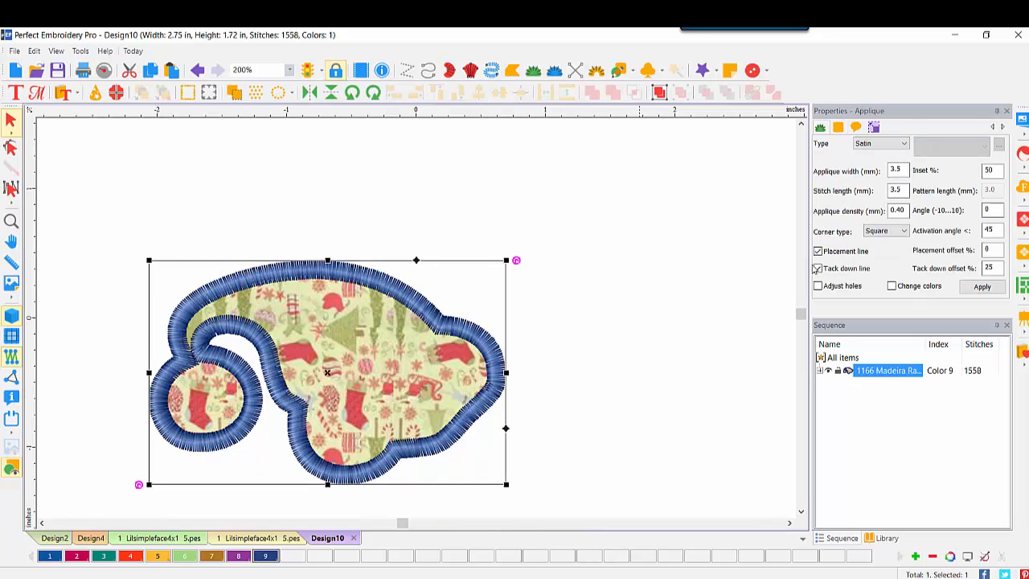
pyautogui.click(838, 128)
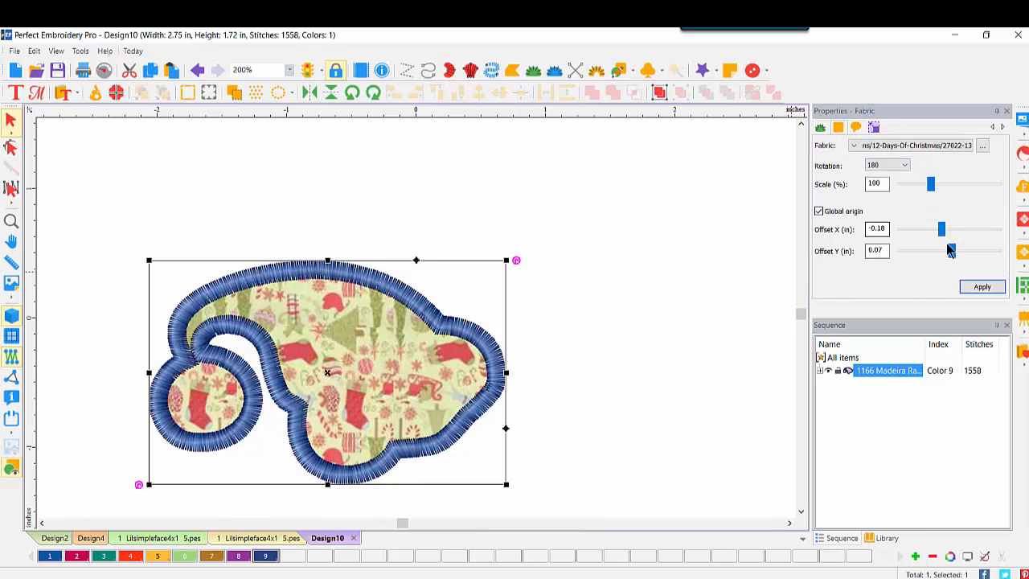
pyautogui.moveTo(951, 253); pyautogui.dragTo(949, 251)
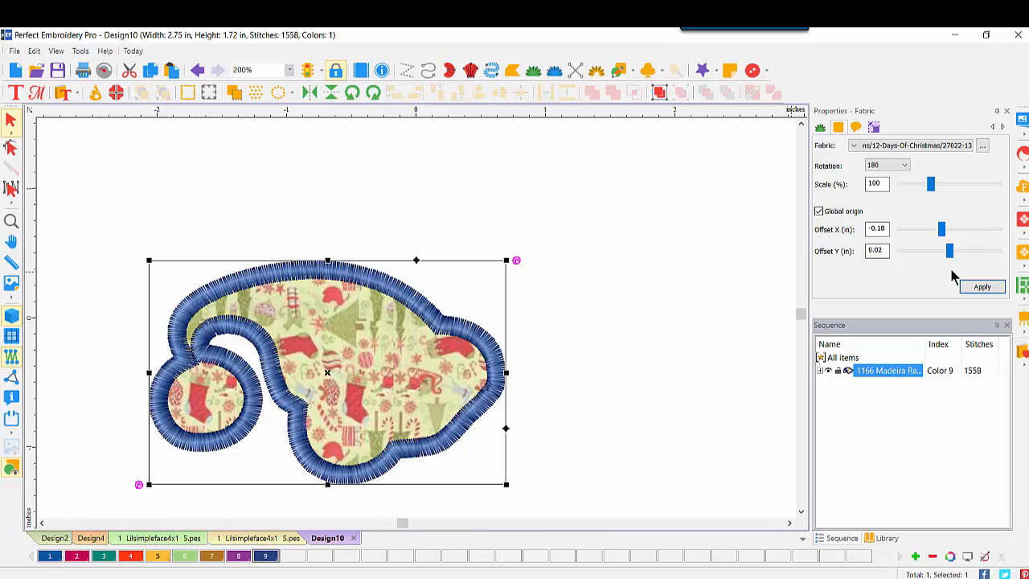
pyautogui.click(563, 352)
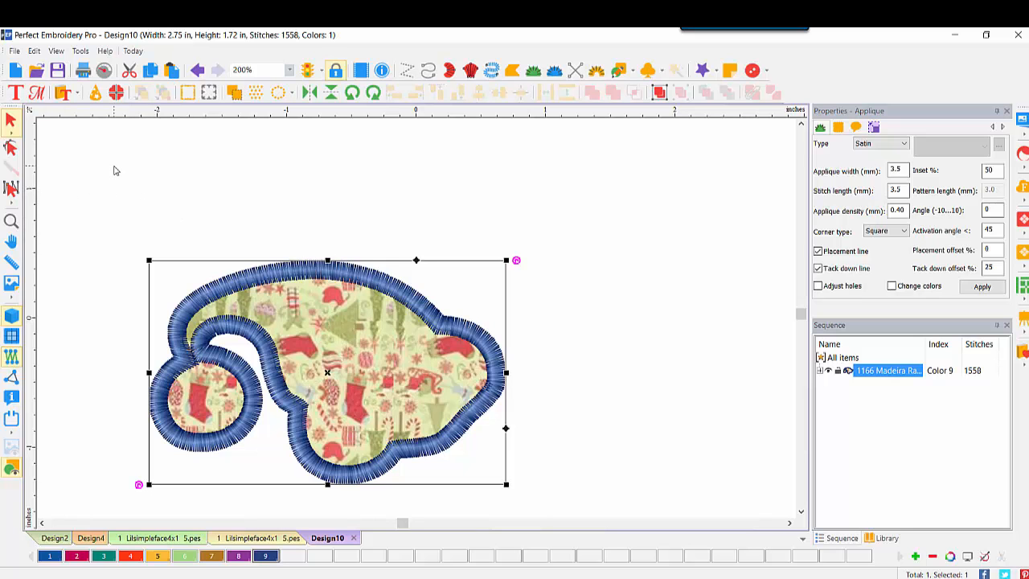
# Open the design "2 parrots Change Style.c2s" and display it in 3D
pyautogui.click(36, 73)
pyautogui.doubleClick(586, 175)
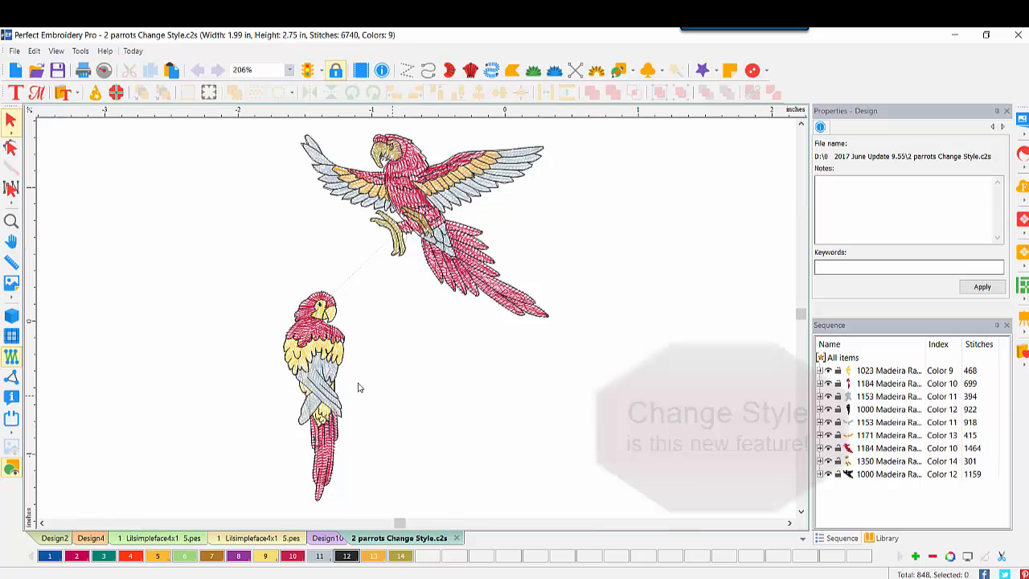
pyautogui.click(11, 316)
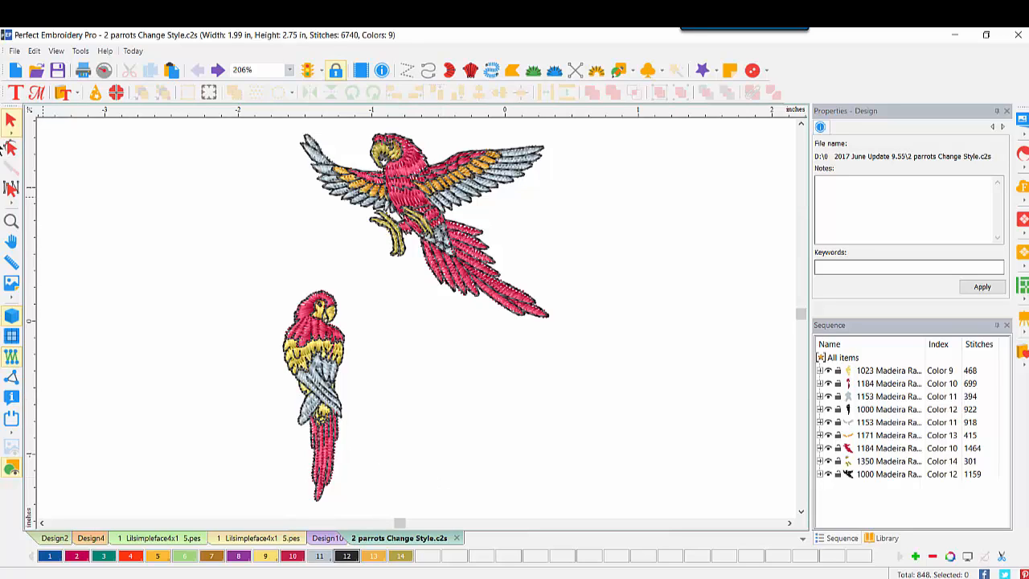
# Run Click2Stitch on the parrots for Knit Heavy (heavy Sweatshirt Fleece, Double Knit), applying the new density, underlay and pull compensation settings
pyautogui.click(15, 52)
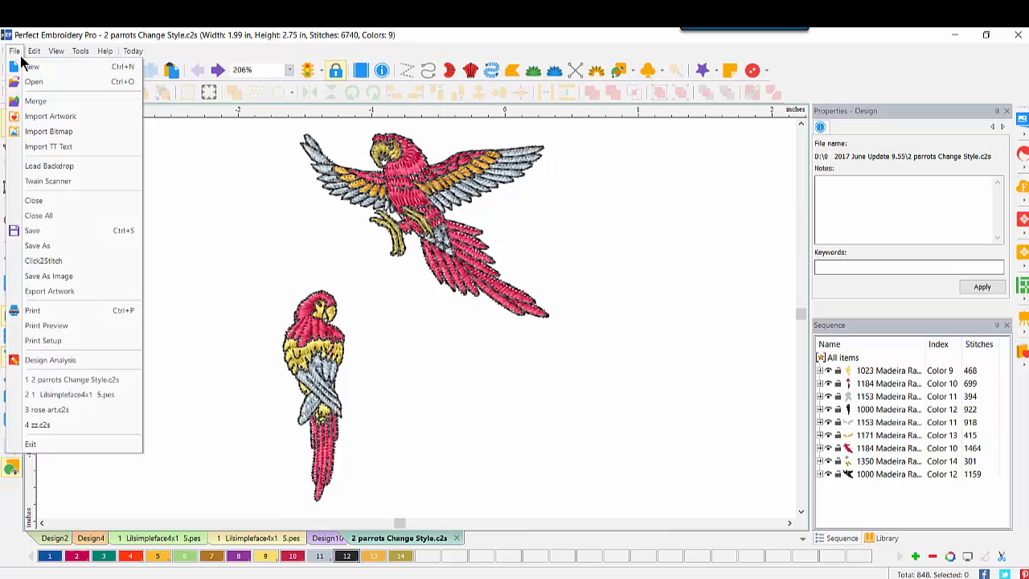
pyautogui.click(43, 261)
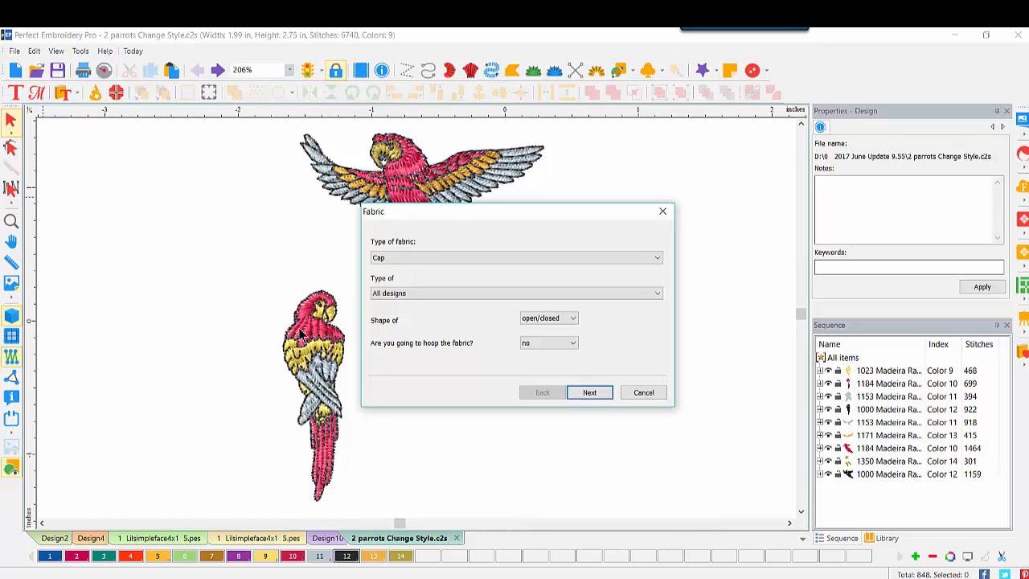
pyautogui.click(442, 258)
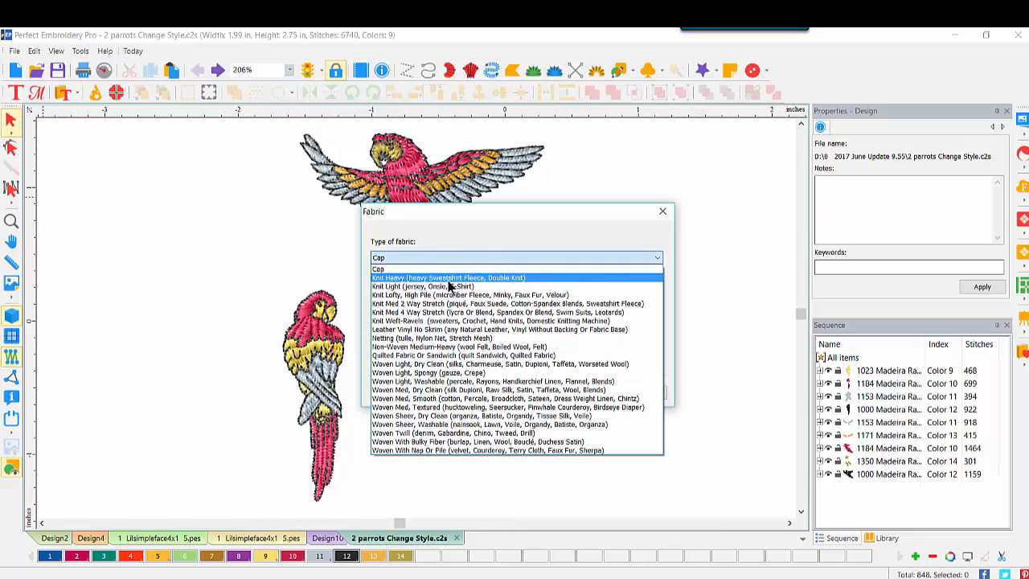
pyautogui.click(494, 277)
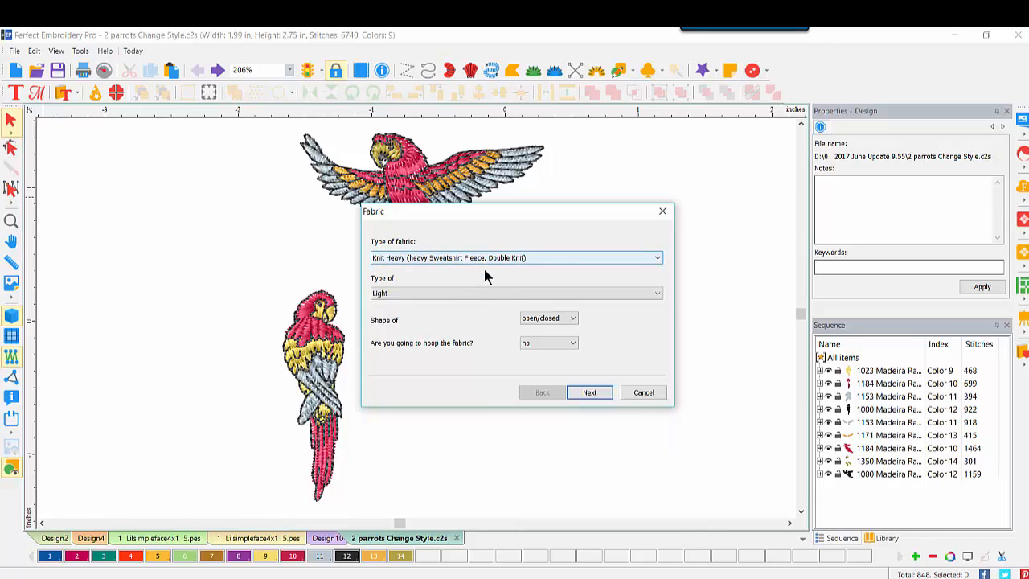
pyautogui.click(586, 392)
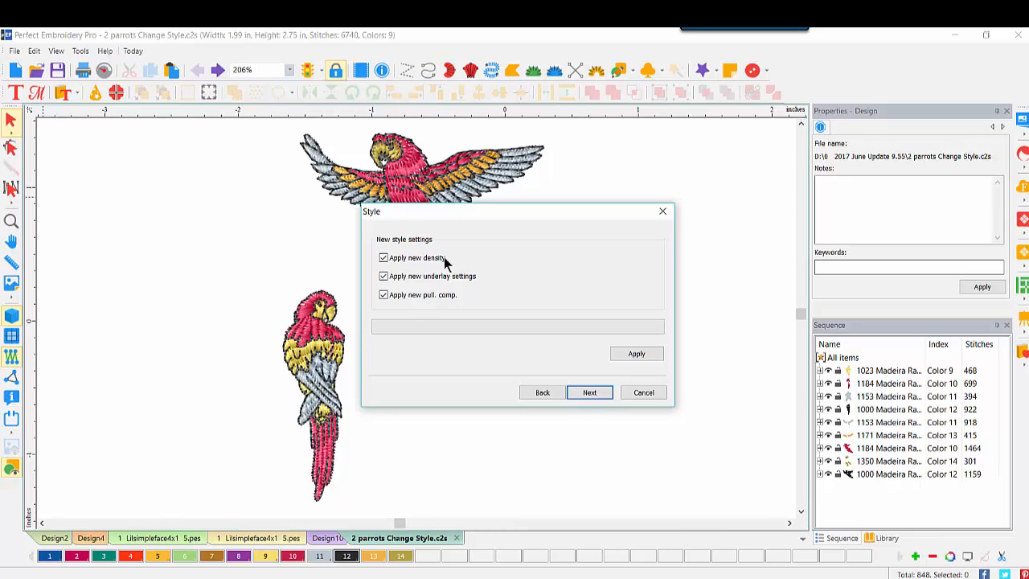
pyautogui.click(636, 356)
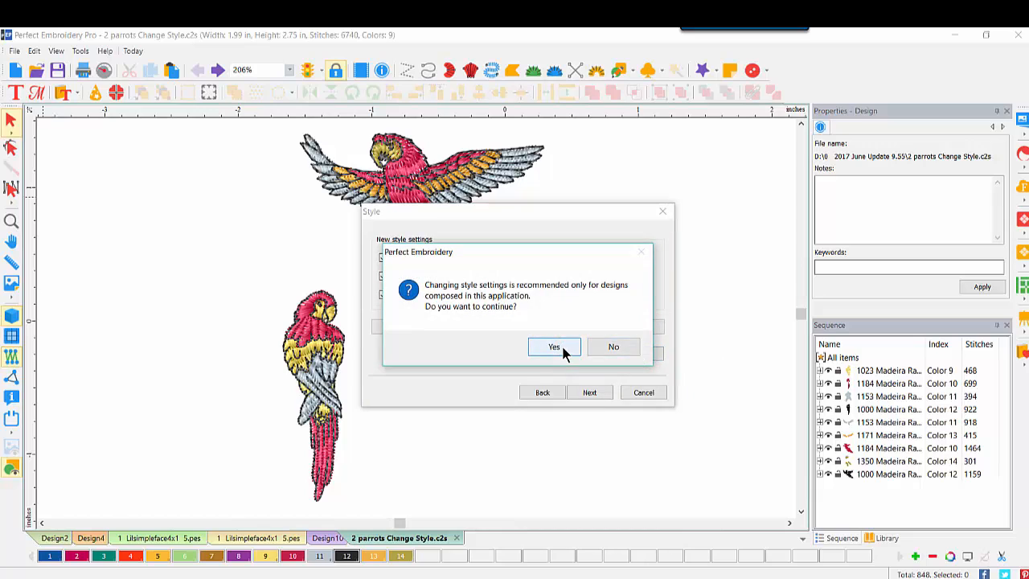
pyautogui.click(555, 347)
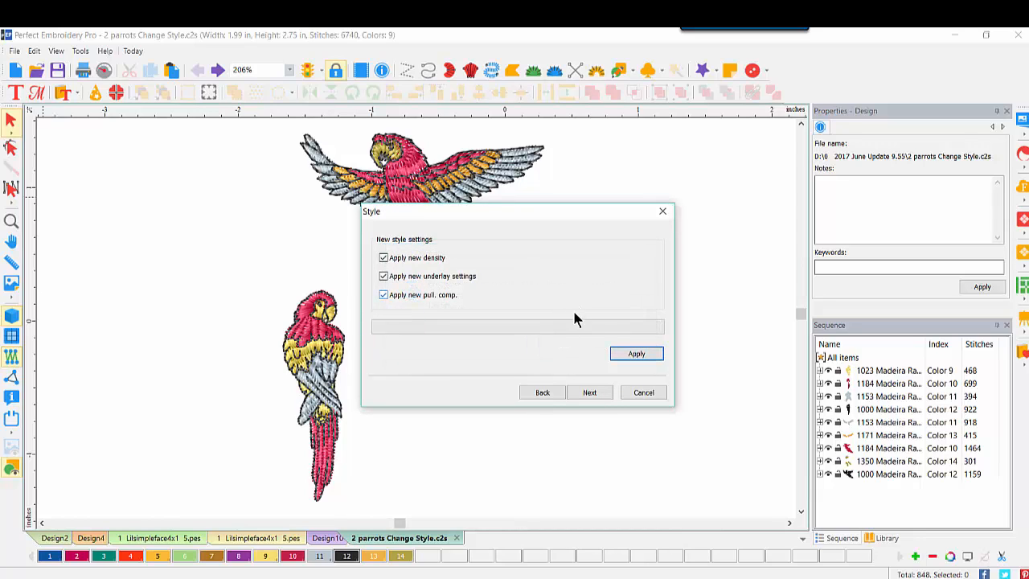
# Proceed through the stabilizer recommendations, finish the fabric wizard and save the restyled parrots design as zz.c2s
pyautogui.click(588, 392)
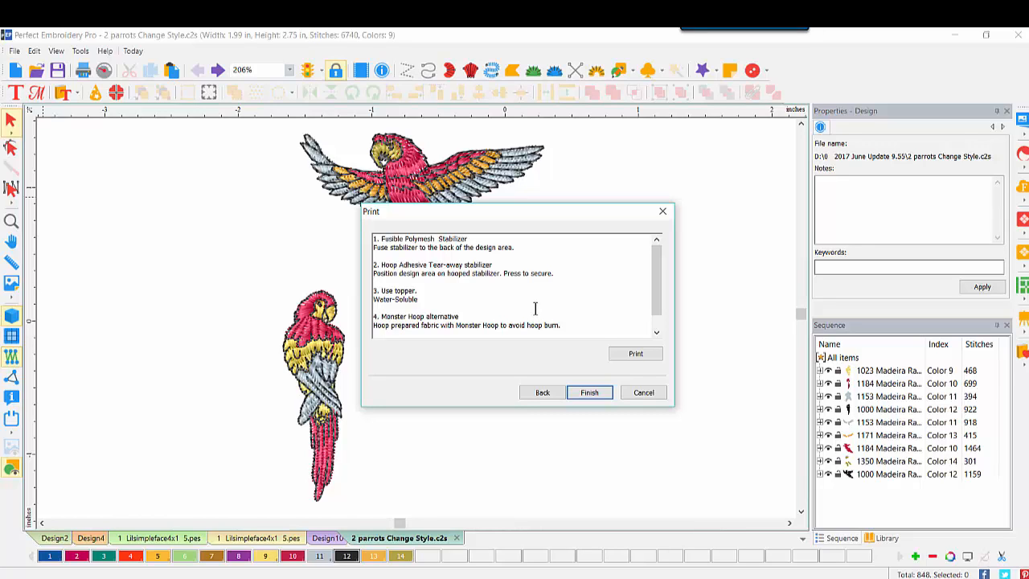
pyautogui.click(587, 392)
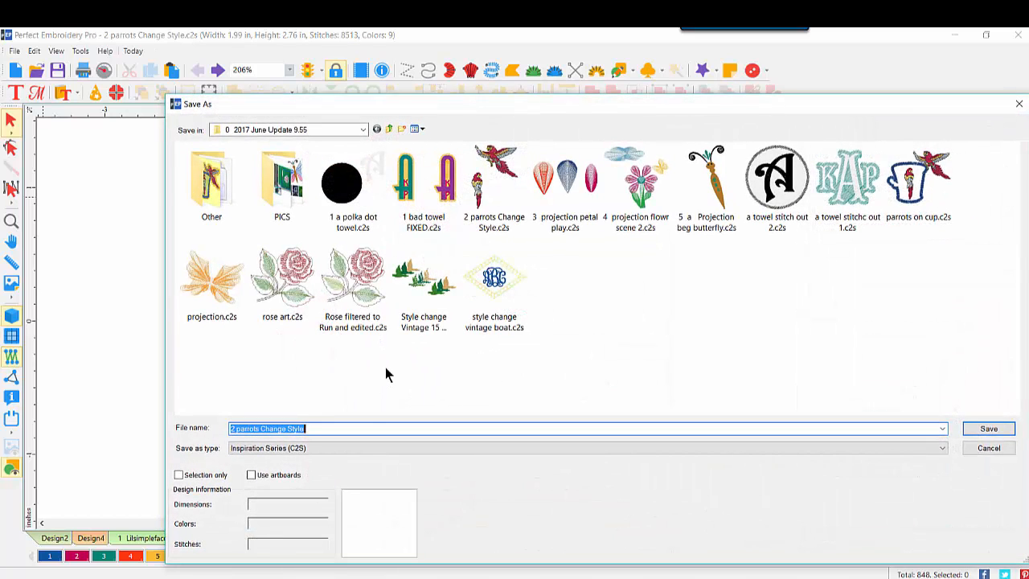
pyautogui.write('4')
pyautogui.click(976, 426)
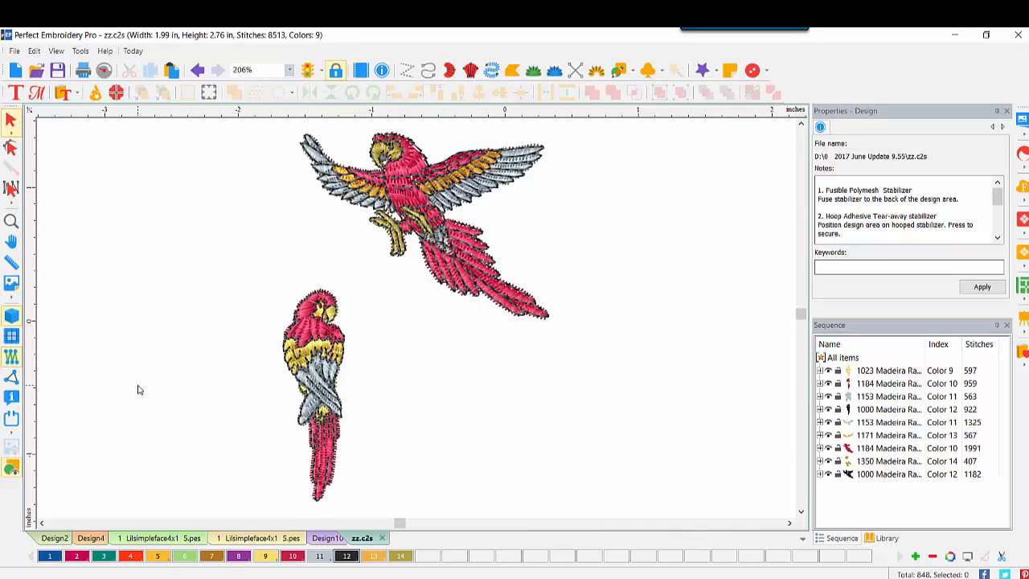
# Insert the mug-shaped applique from the applique shapes catalog into the parrots design
pyautogui.click(77, 87)
pyautogui.click(76, 140)
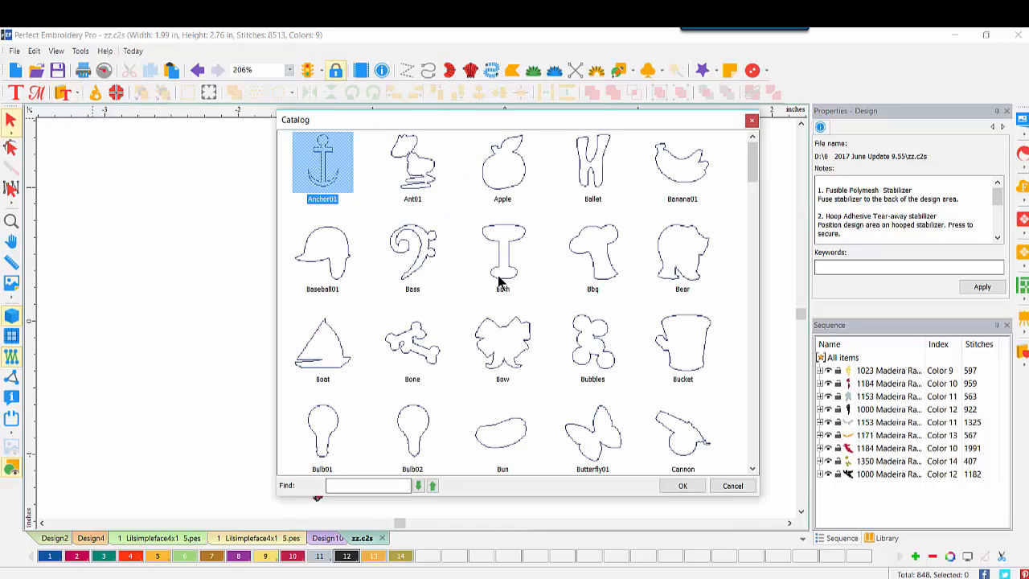
pyautogui.doubleClick(696, 351)
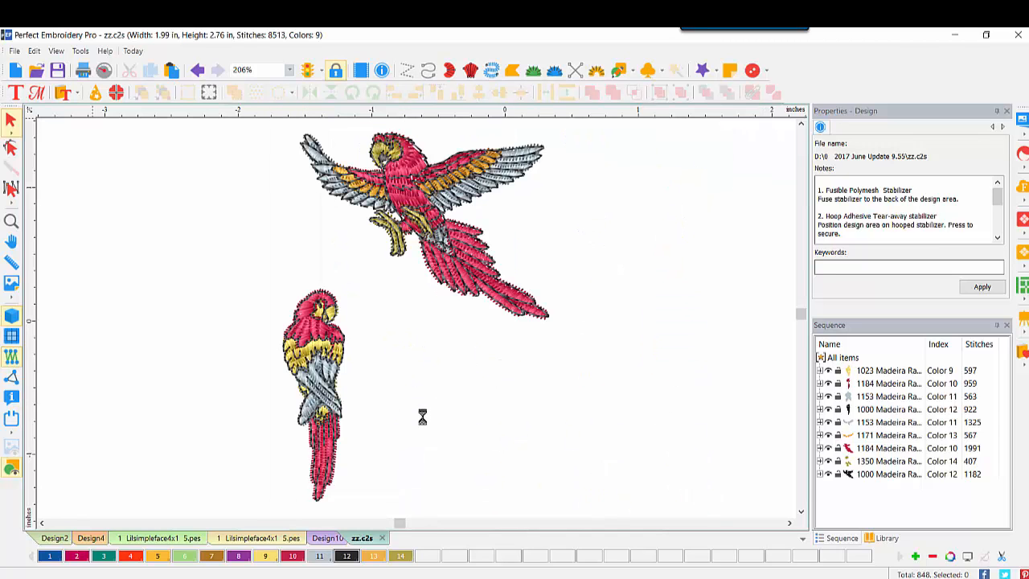
pyautogui.click(420, 418)
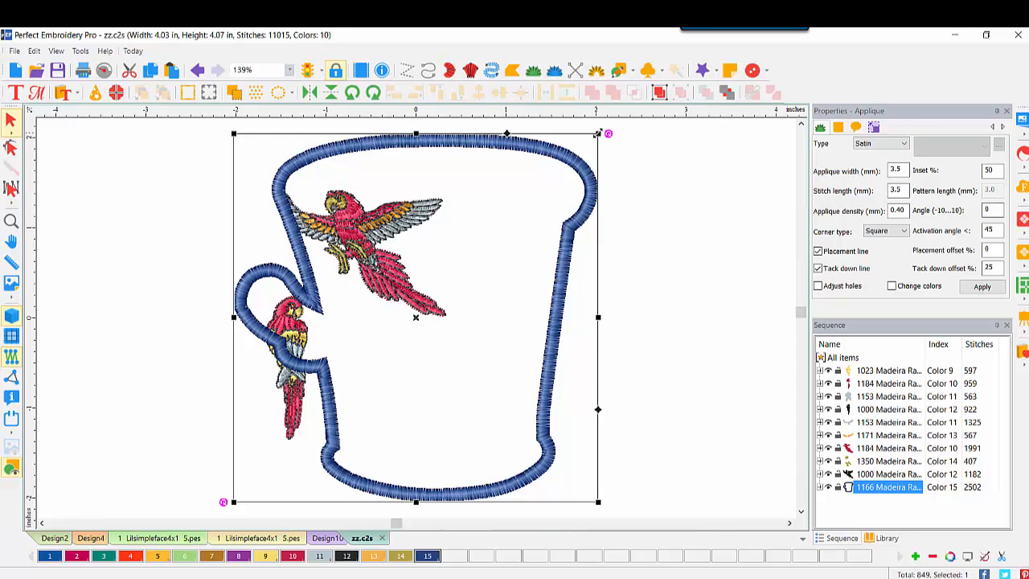
# Shrink the mug applique to roughly half its size and center it around the lower parrot
pyautogui.moveTo(599, 133); pyautogui.dragTo(444, 299)
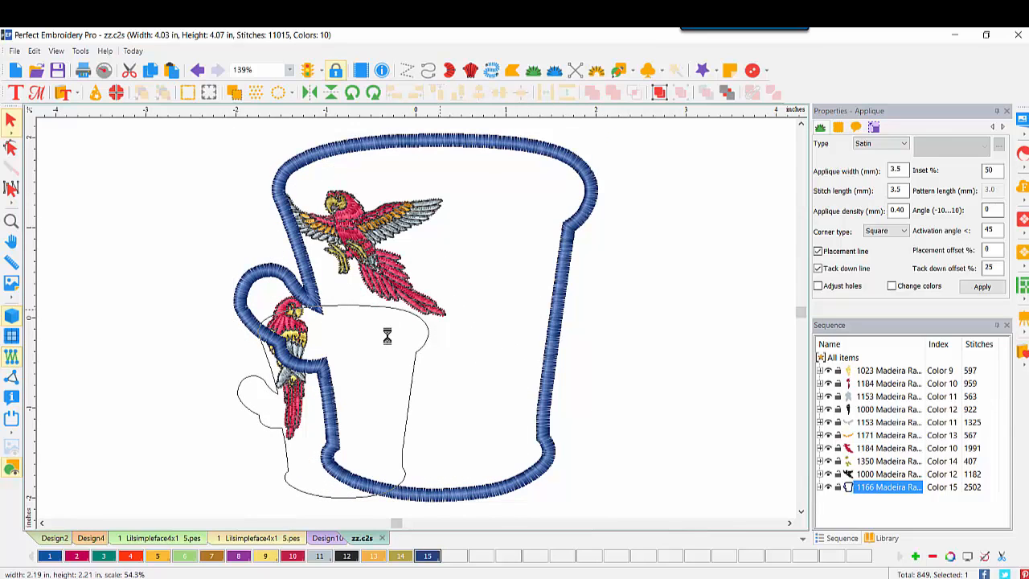
pyautogui.moveTo(407, 409); pyautogui.dragTo(335, 375)
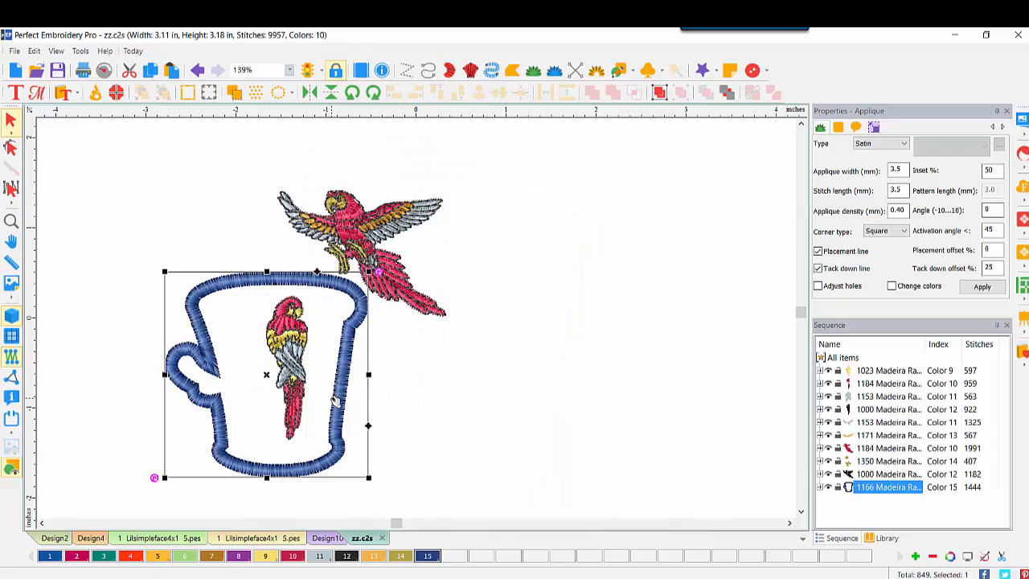
pyautogui.moveTo(368, 478); pyautogui.dragTo(350, 460)
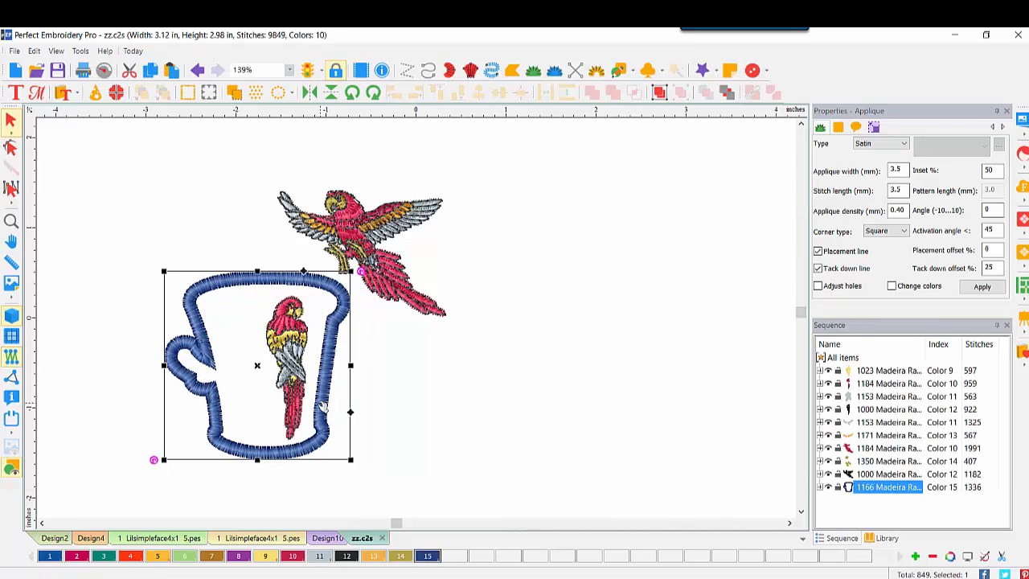
pyautogui.moveTo(322, 405); pyautogui.dragTo(346, 406)
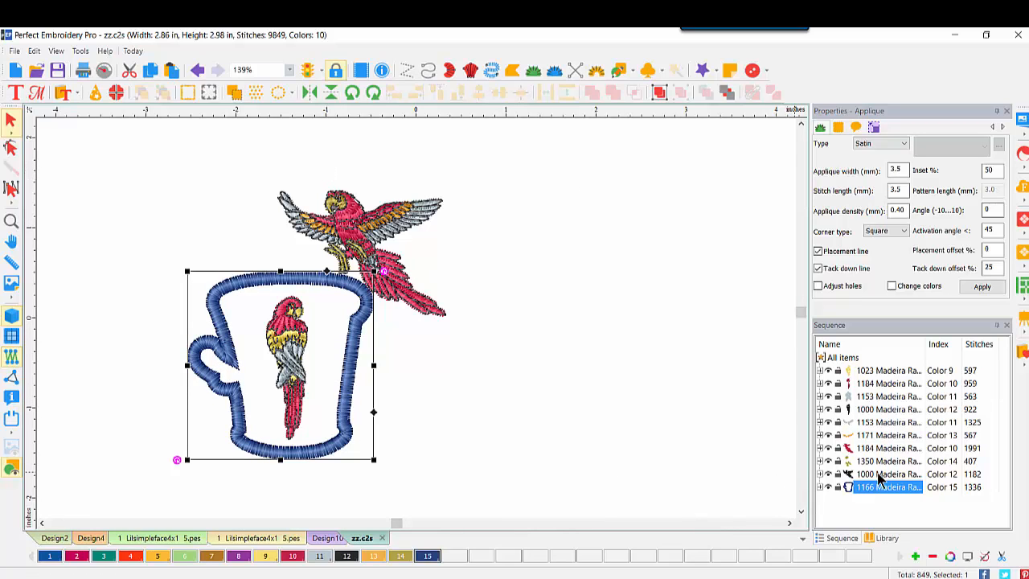
# Group the five color layers of the flying parrot and move the group down so its feet rest on the mug's rim
pyautogui.click(881, 422)
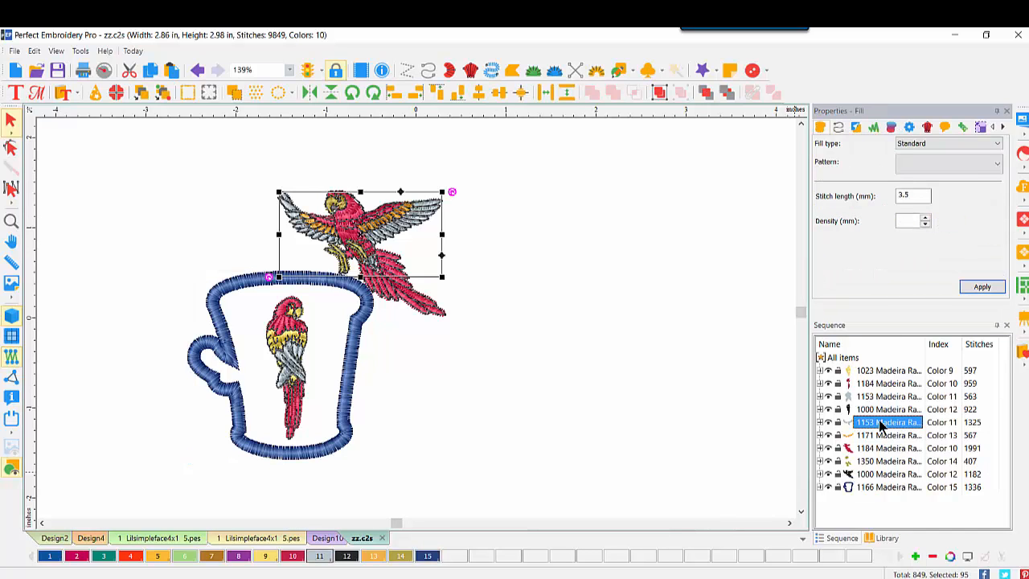
pyautogui.keyDown('shift'); pyautogui.click(884, 474); pyautogui.keyUp('shift')
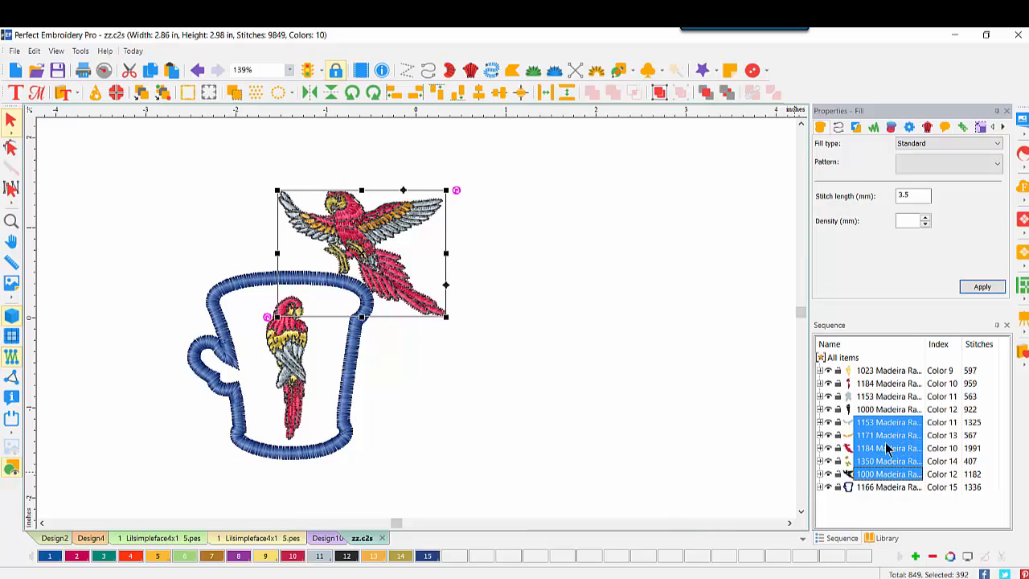
pyautogui.click(656, 91)
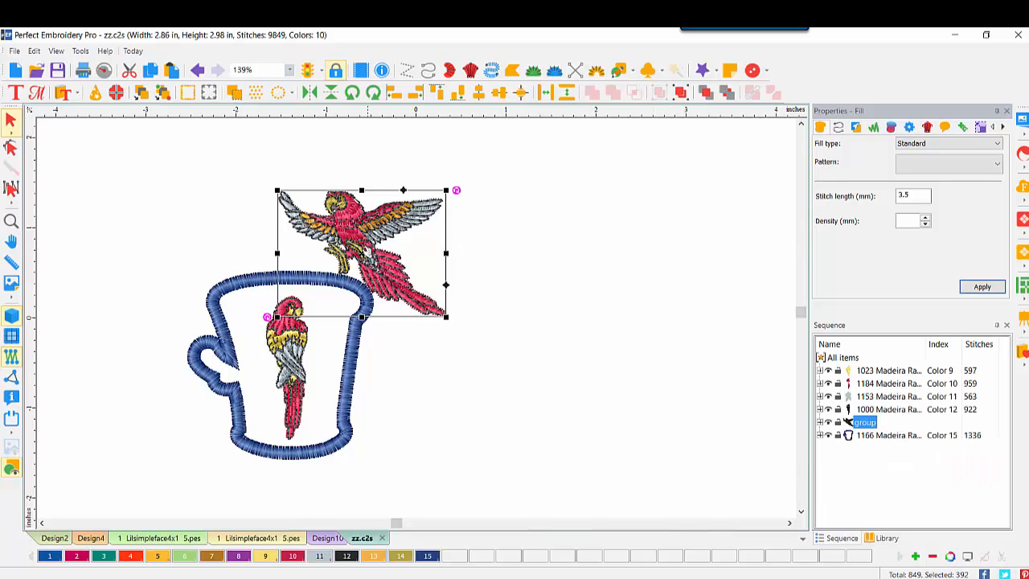
pyautogui.moveTo(363, 251); pyautogui.dragTo(387, 280)
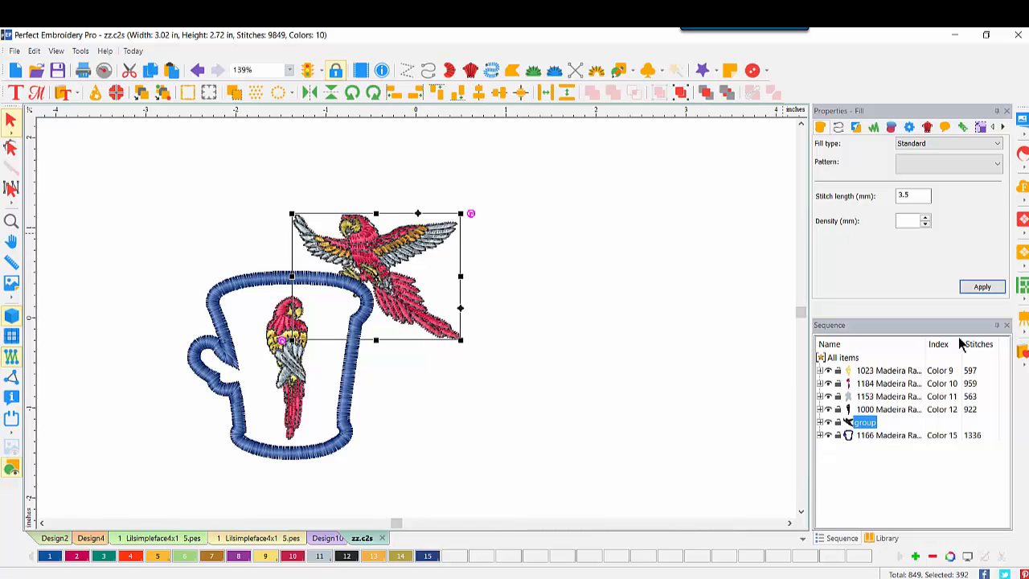
# Move the mug applique to the start of the stitching sequence so that it sews before both parrots
pyautogui.click(879, 435)
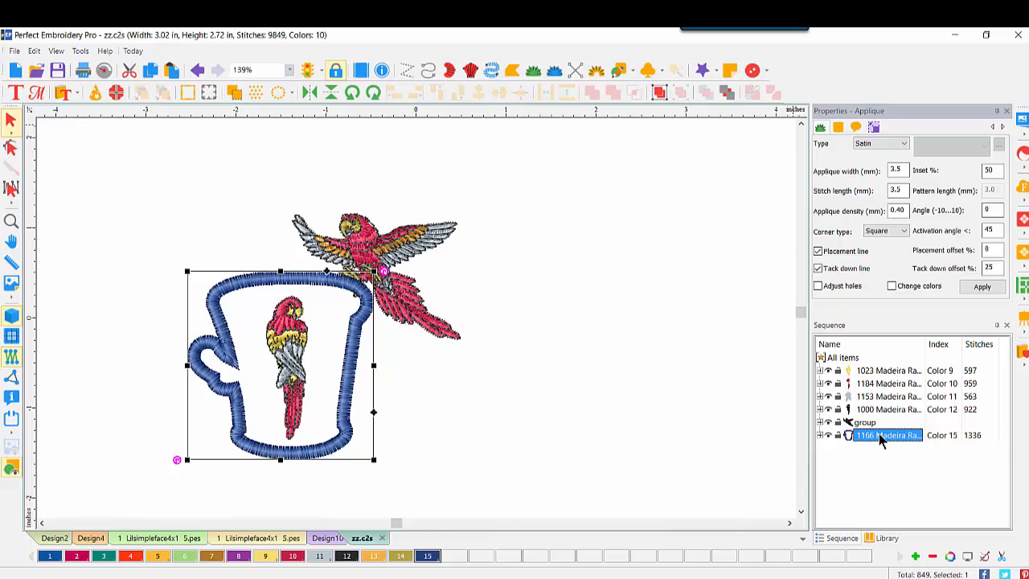
pyautogui.click(728, 94)
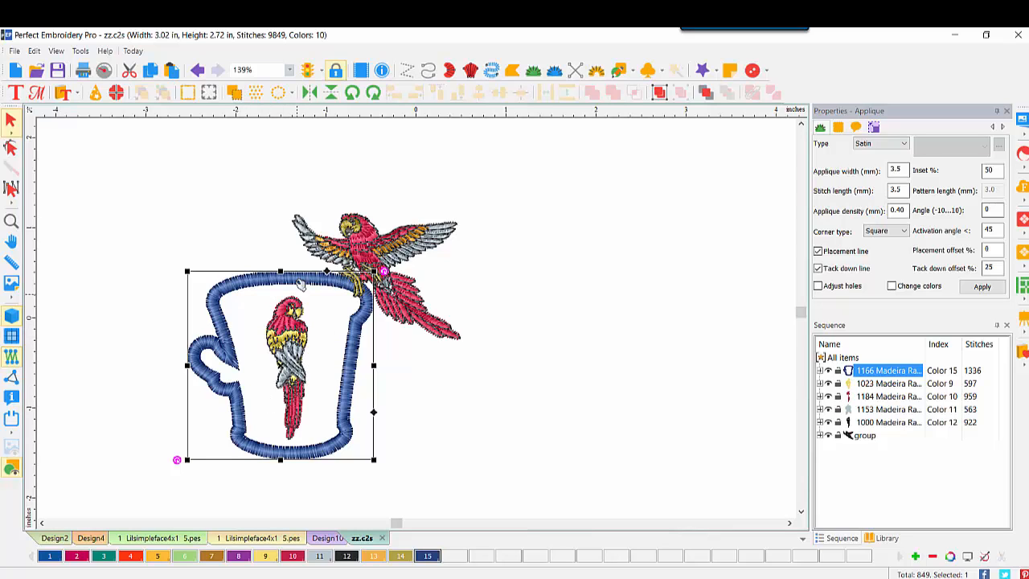
pyautogui.click(581, 267)
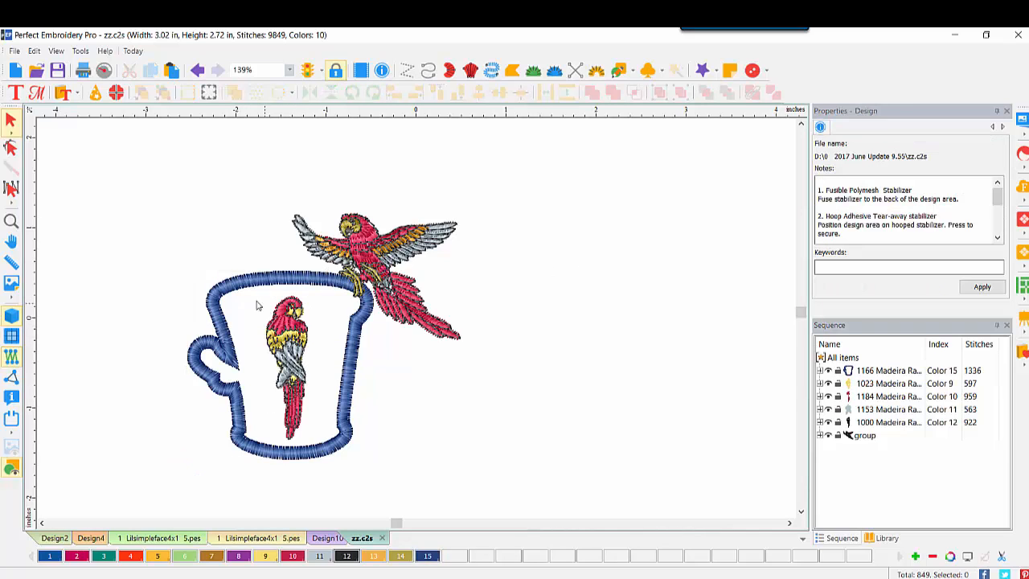
# Group the color layers of the parrot inside the mug and change the group's style to the standard "Woven med, smooth"
pyautogui.moveTo(252, 297); pyautogui.dragTo(323, 446)
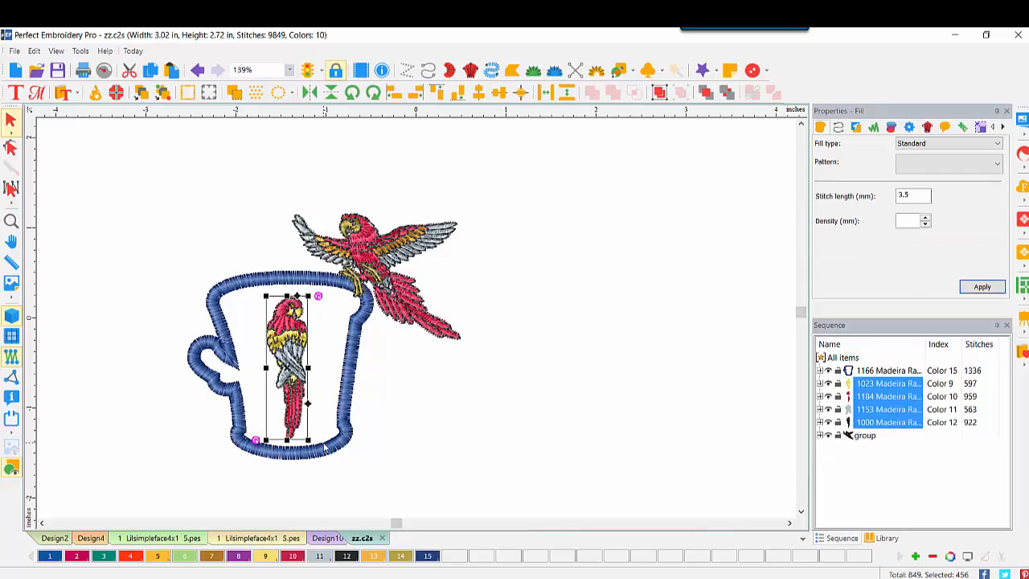
pyautogui.click(660, 94)
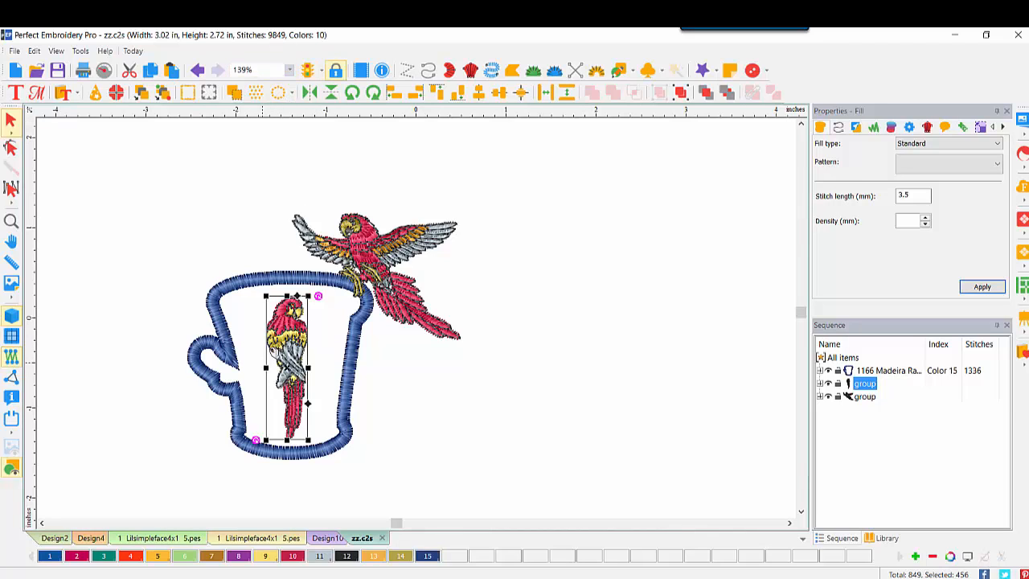
pyautogui.rightClick(285, 332)
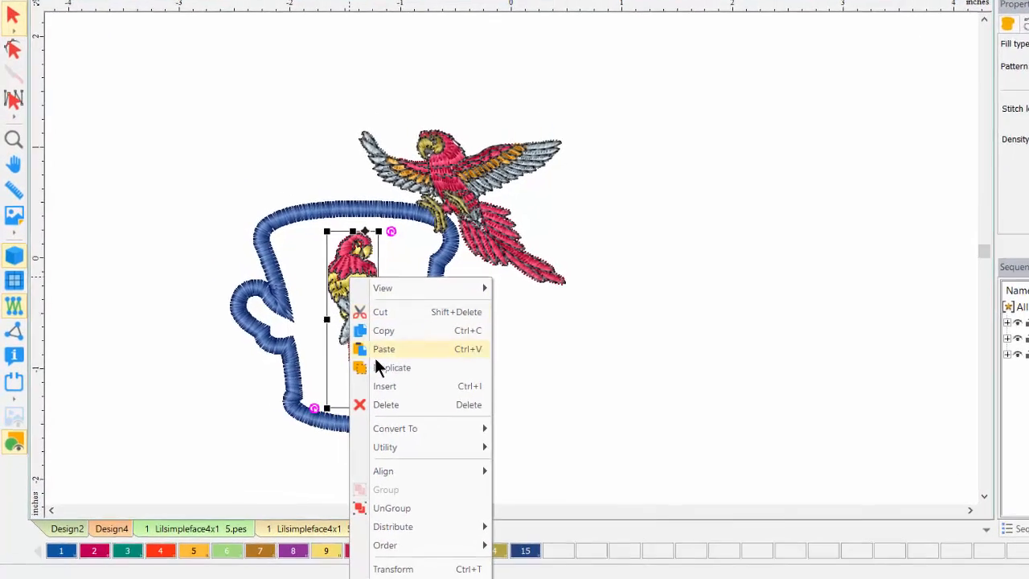
pyautogui.moveTo(429, 434)
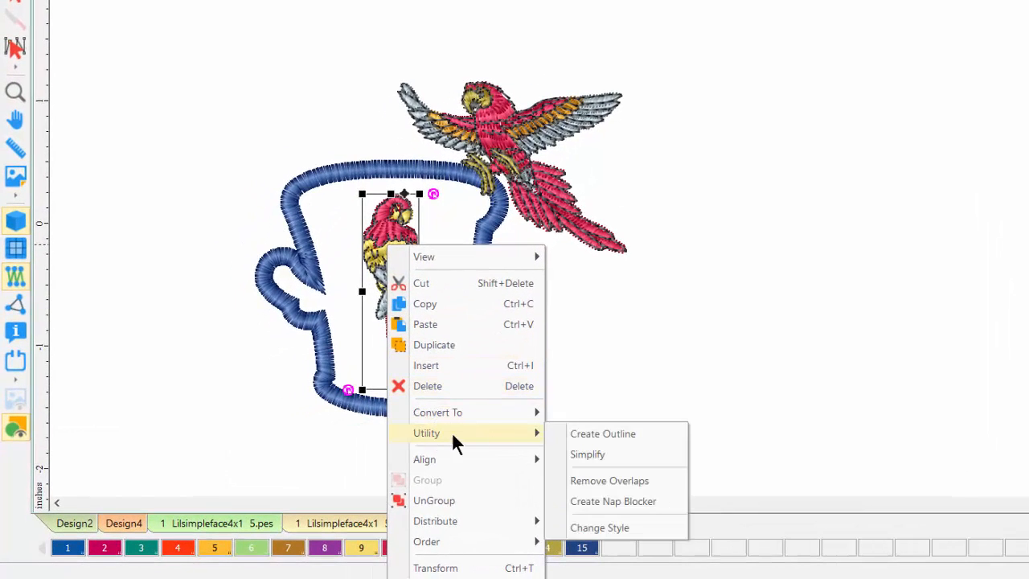
pyautogui.click(622, 524)
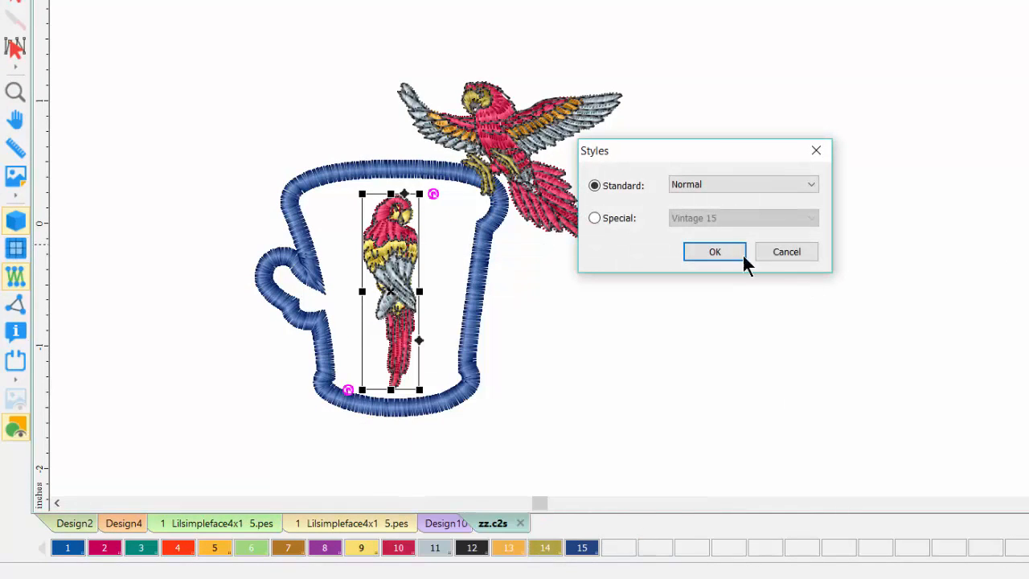
pyautogui.click(811, 186)
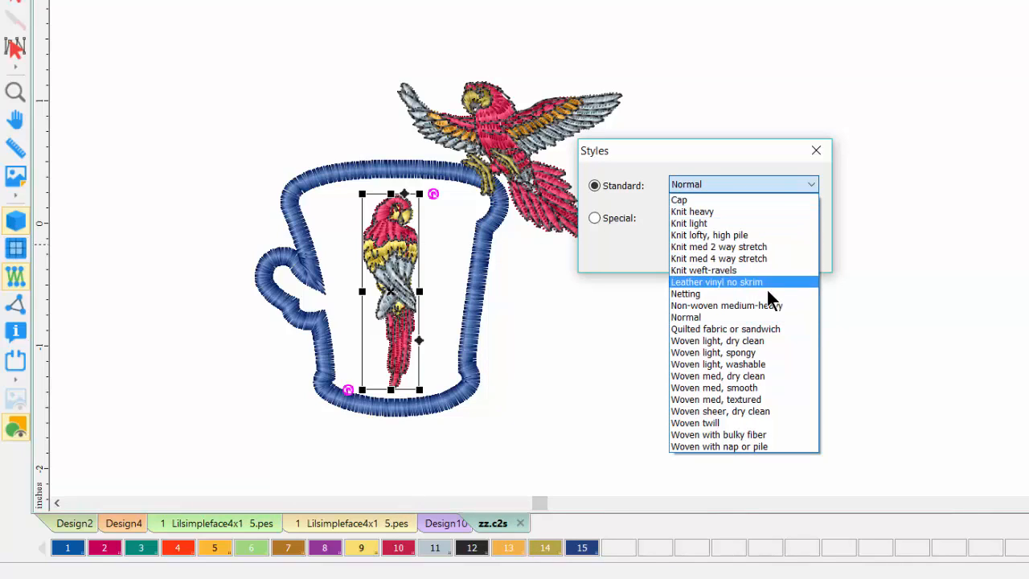
pyautogui.click(755, 388)
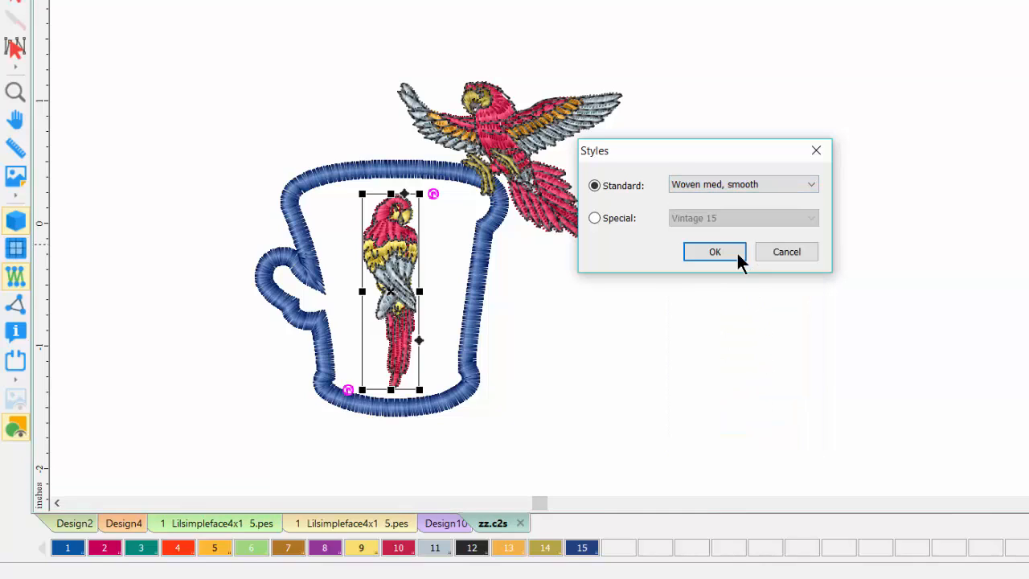
pyautogui.click(734, 255)
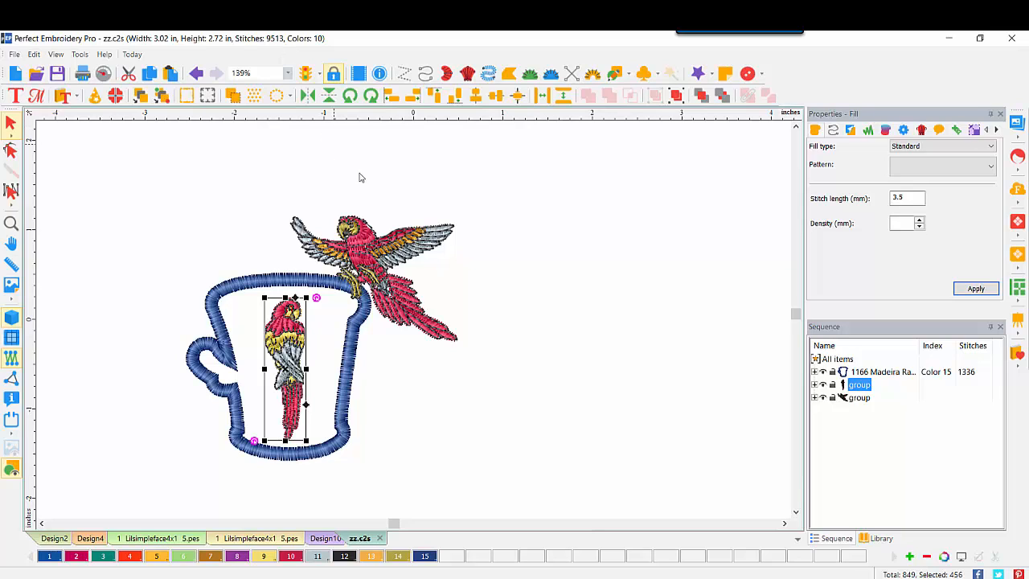
pyautogui.click(543, 400)
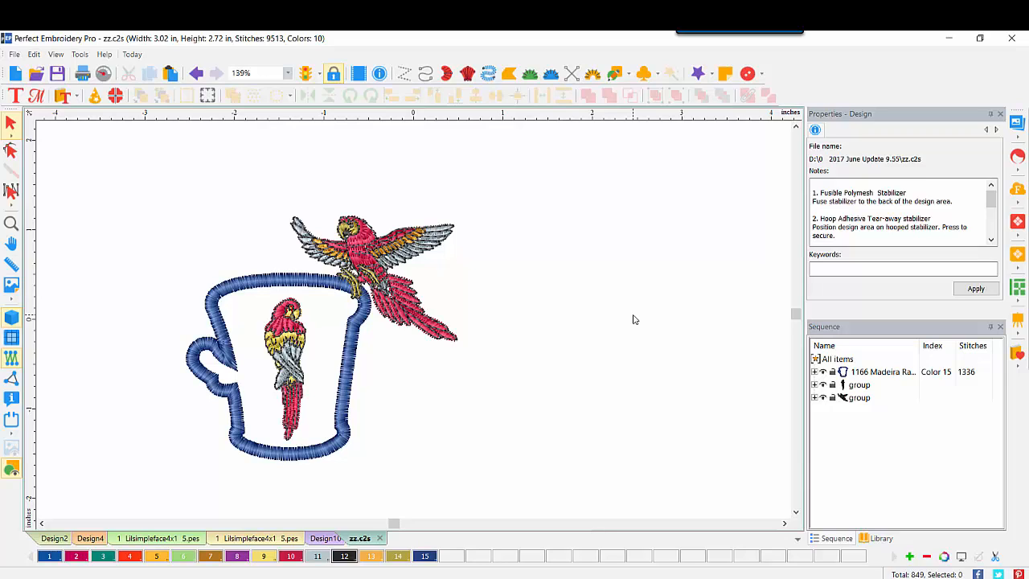
# Create a new blank design and open the choice of monogram designs and applique shapes
pyautogui.click(15, 67)
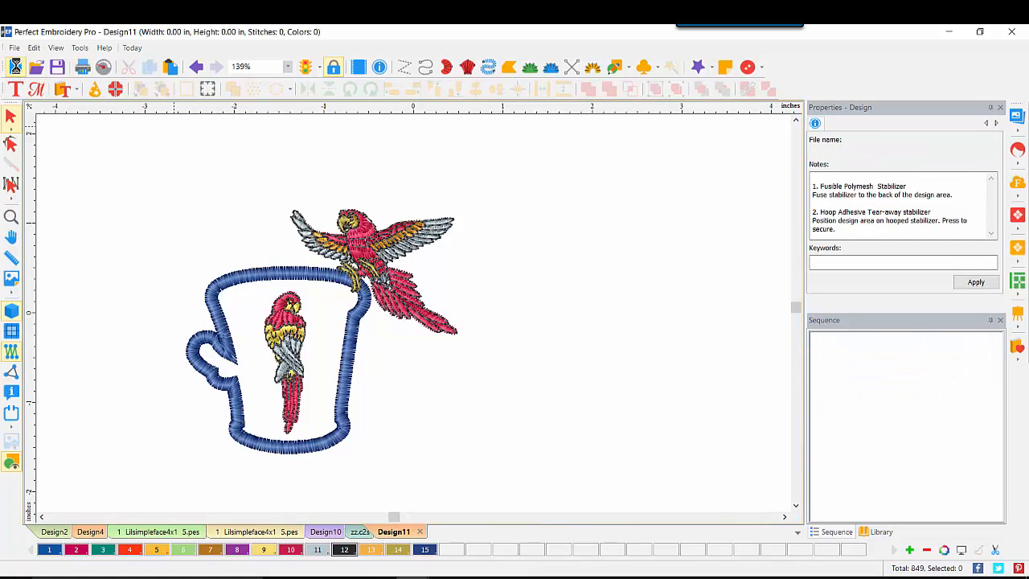
pyautogui.click(76, 90)
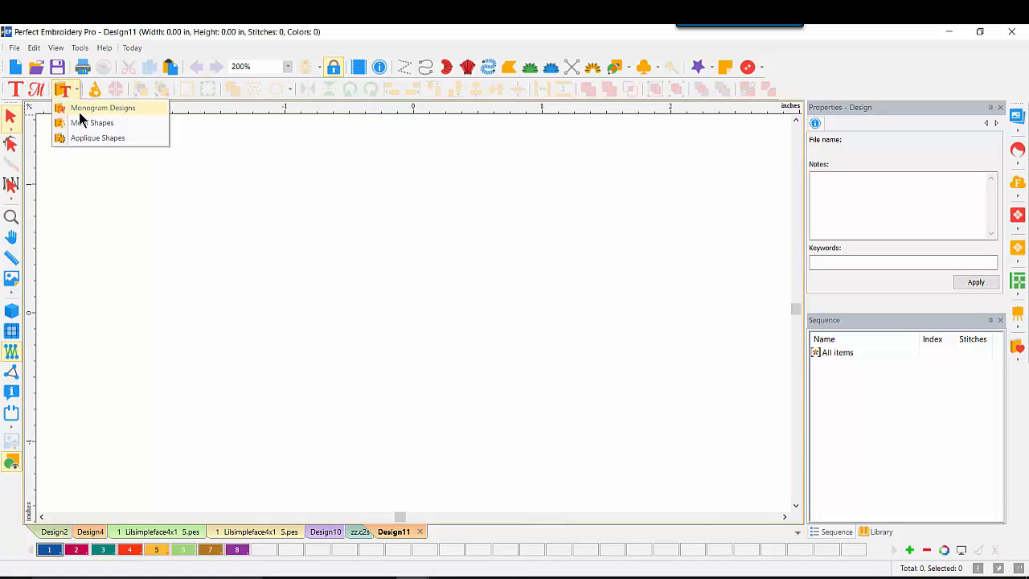
# Insert the Mon17483 diamond frame from the catalog of monogram designs
pyautogui.click(82, 107)
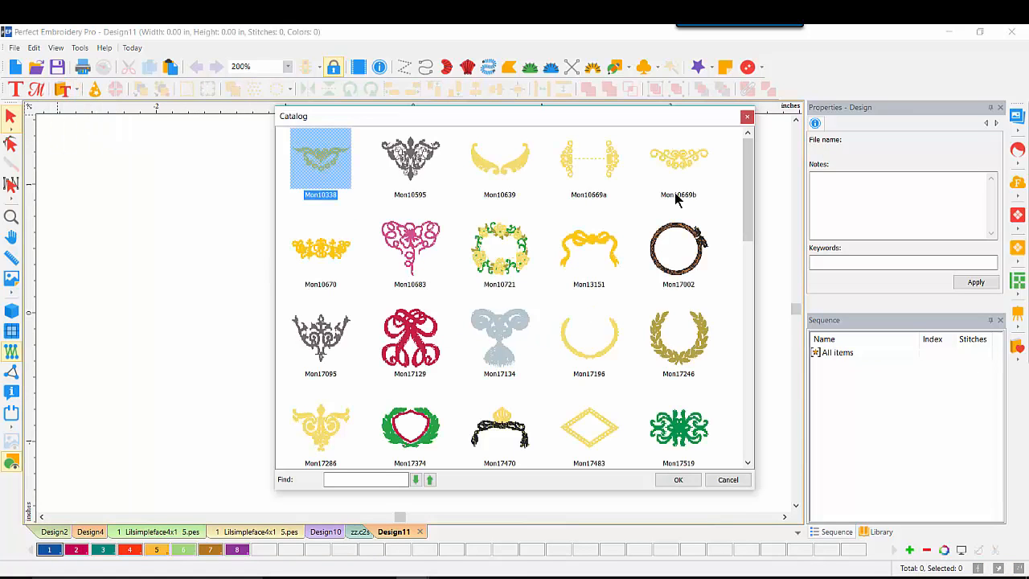
pyautogui.doubleClick(597, 414)
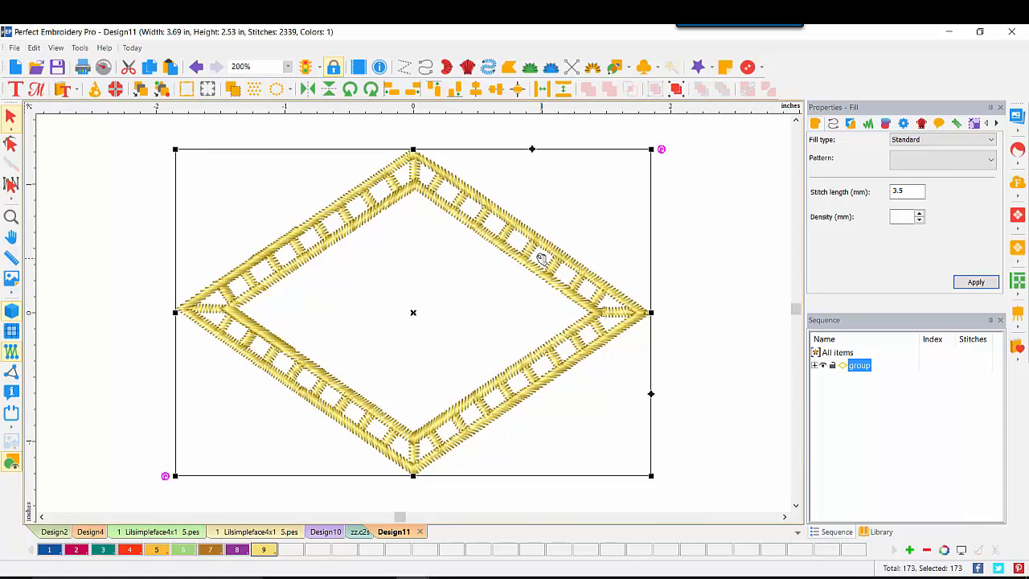
pyautogui.click(11, 311)
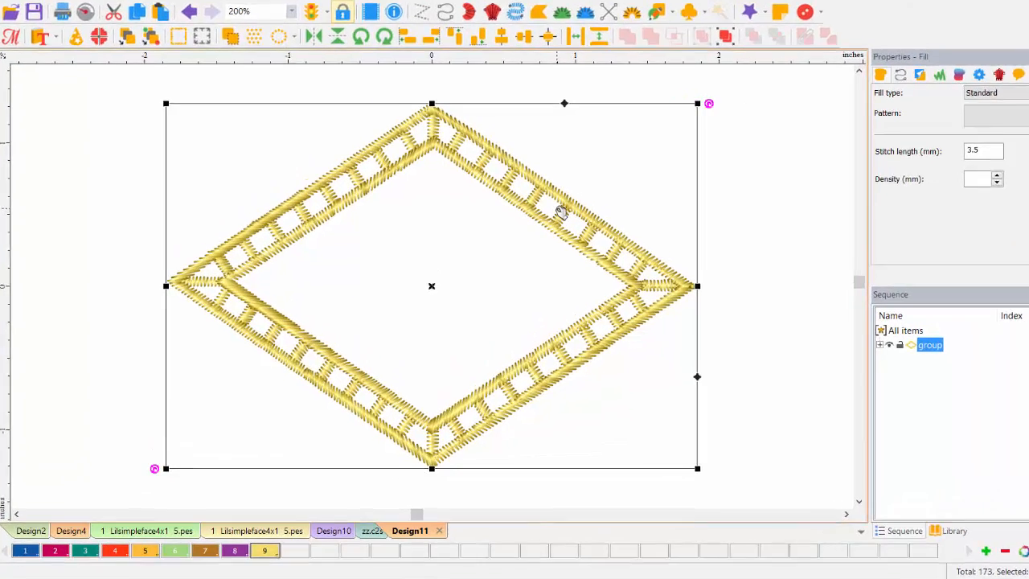
# Apply the special style Vintage 15 to the diamond frame
pyautogui.rightClick(526, 243)
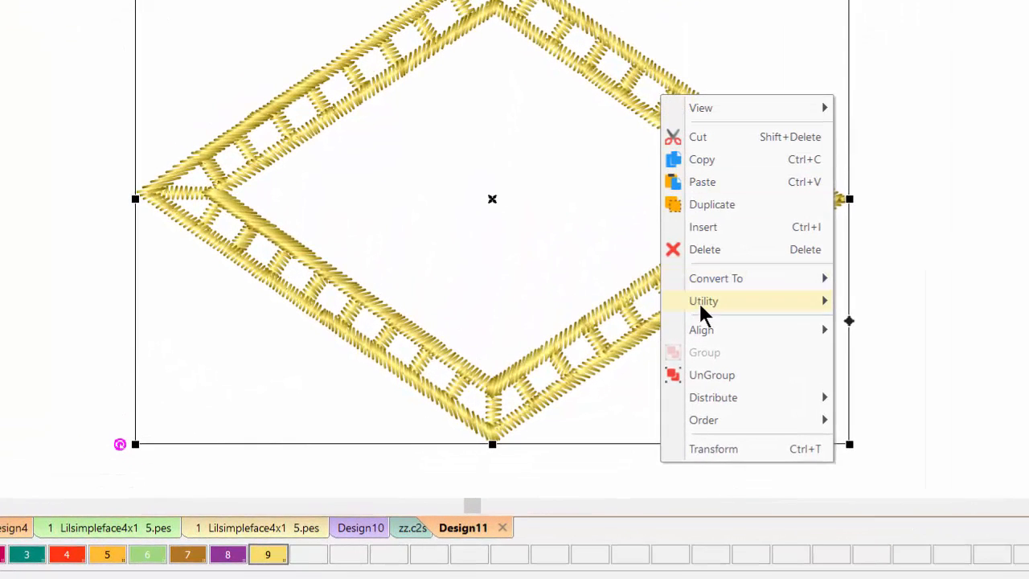
pyautogui.moveTo(699, 304)
pyautogui.click(893, 383)
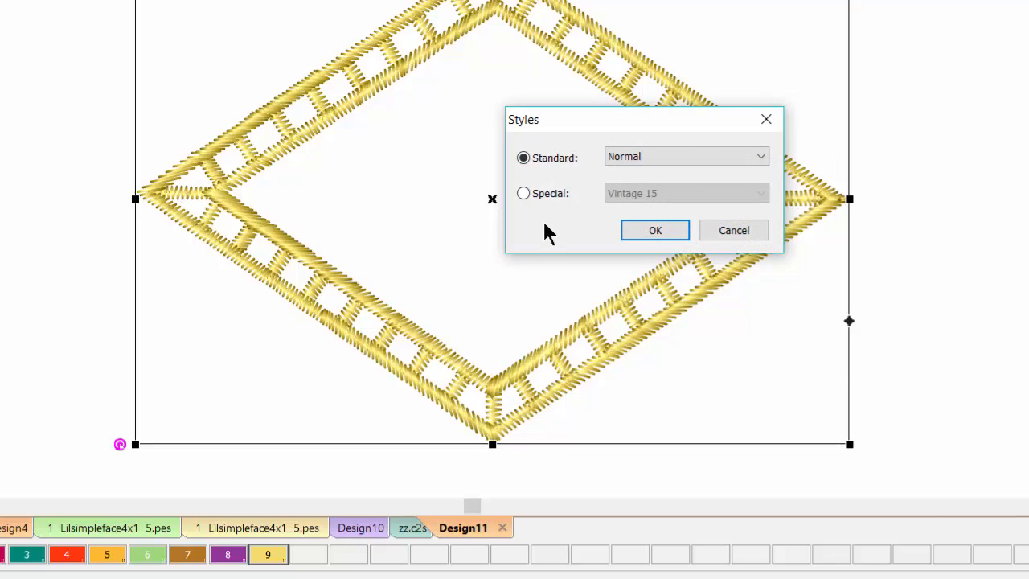
pyautogui.click(524, 193)
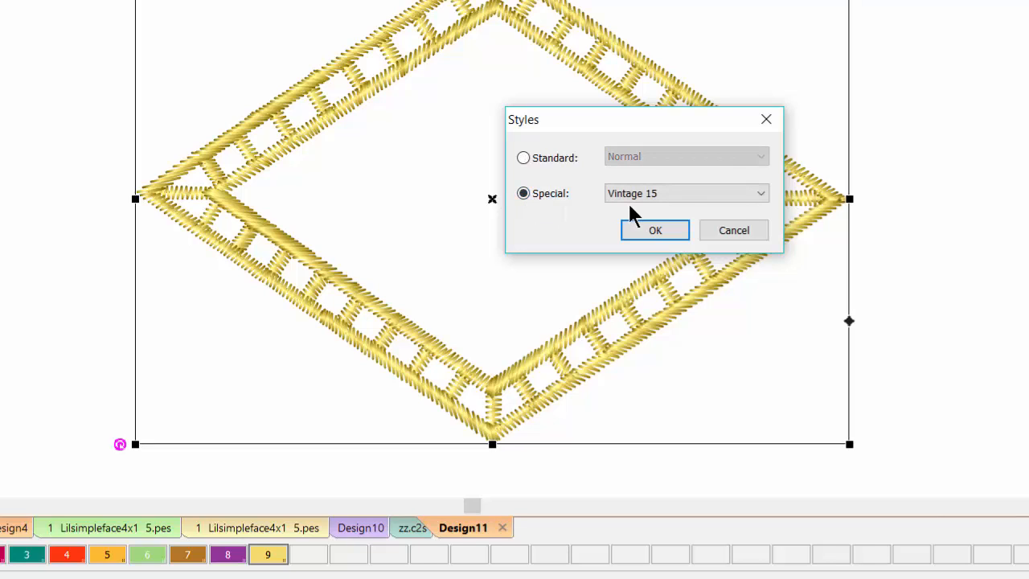
pyautogui.click(760, 198)
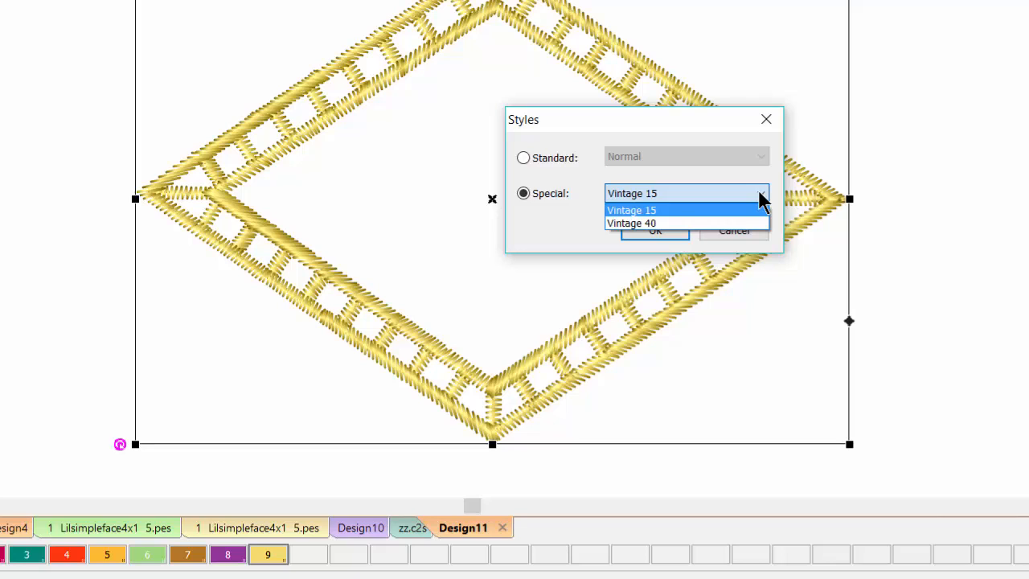
pyautogui.click(677, 209)
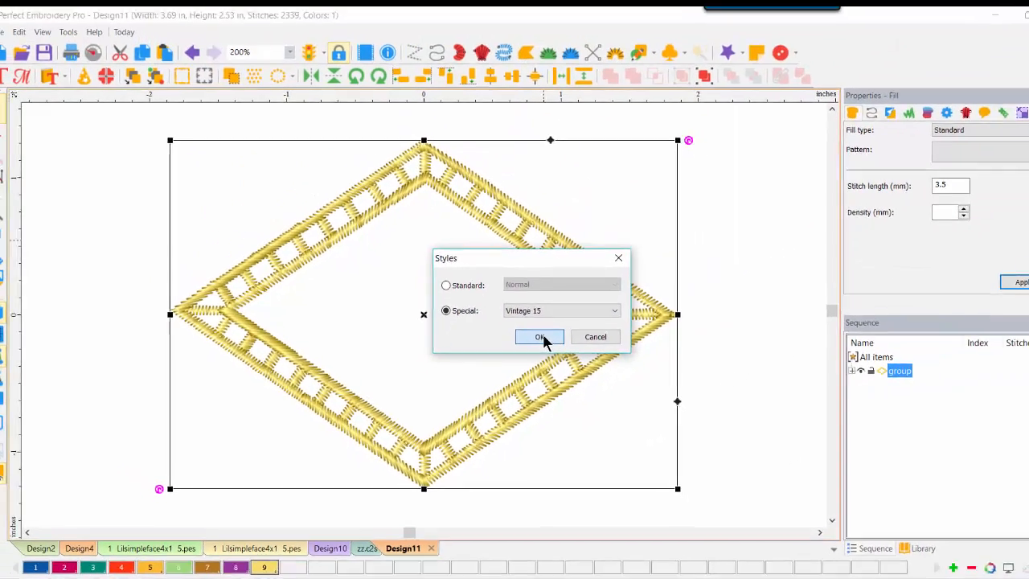
pyautogui.click(608, 275)
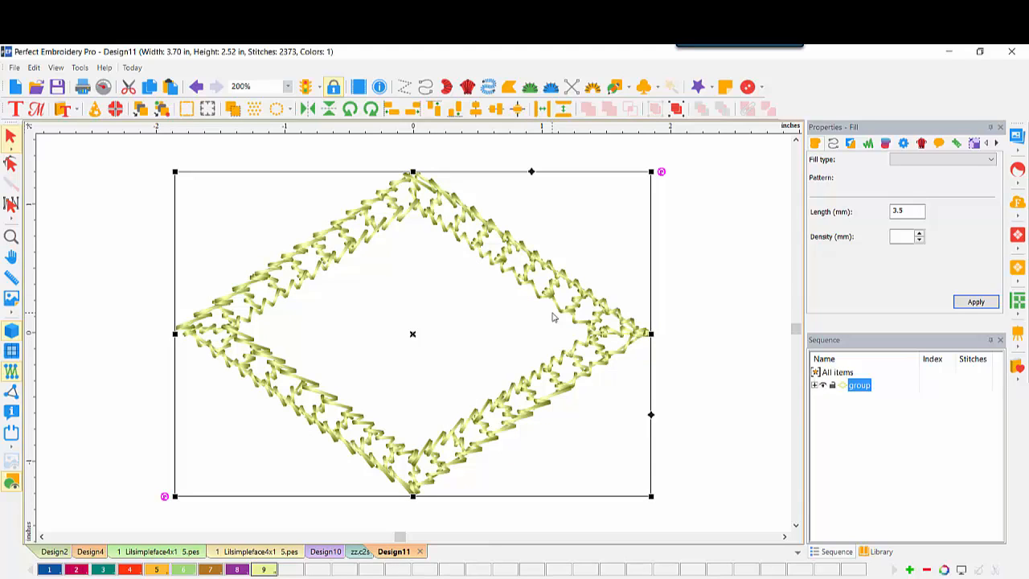
# Undo and redo the style change to compare the original and vintage stitching, and deselect the frame
pyautogui.click(197, 88)
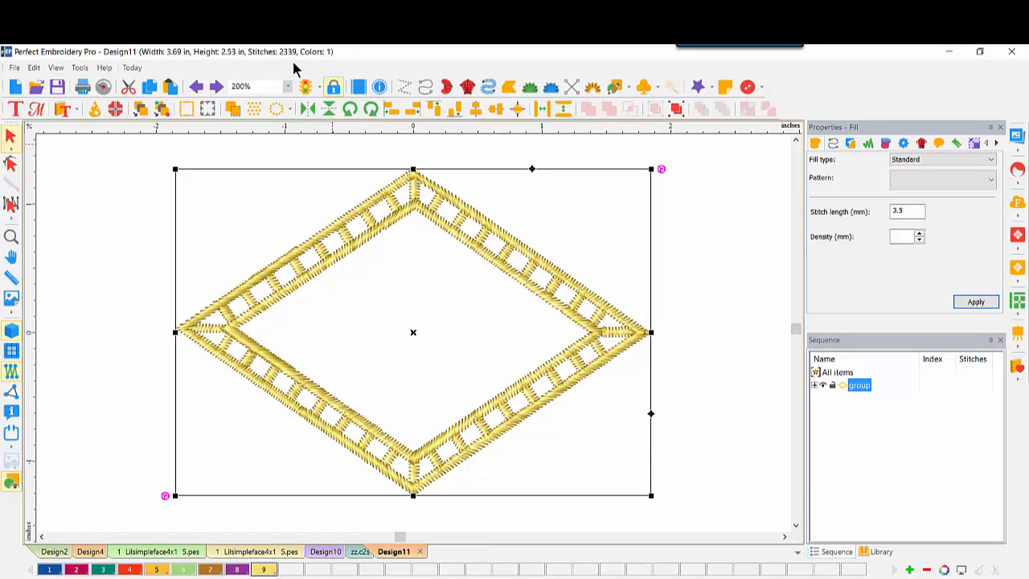
pyautogui.click(215, 86)
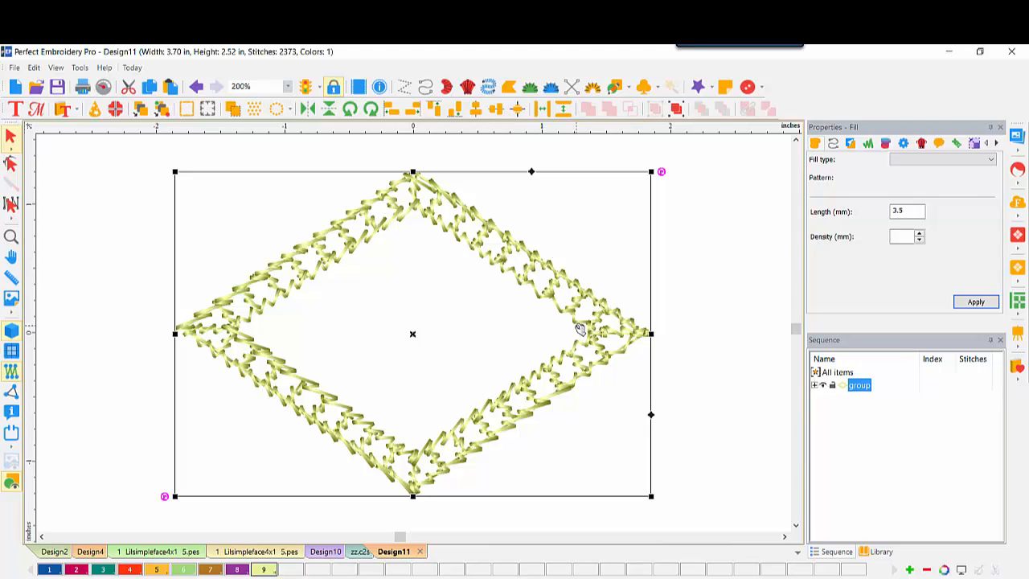
pyautogui.click(664, 487)
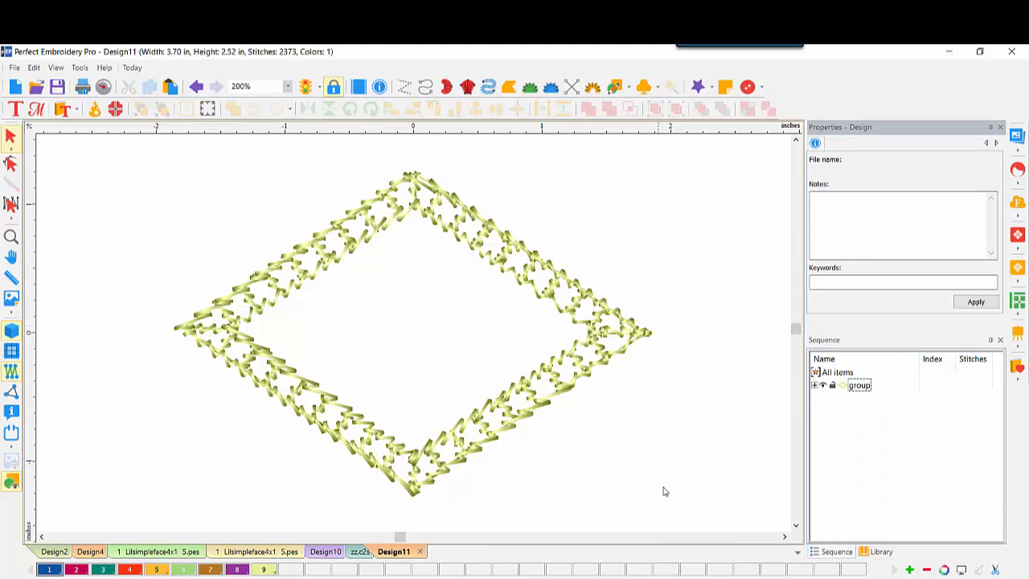
# Ungroup the diamond frame and select its first satin segment in the sequence to inspect its fill settings
pyautogui.click(858, 385)
pyautogui.click(675, 108)
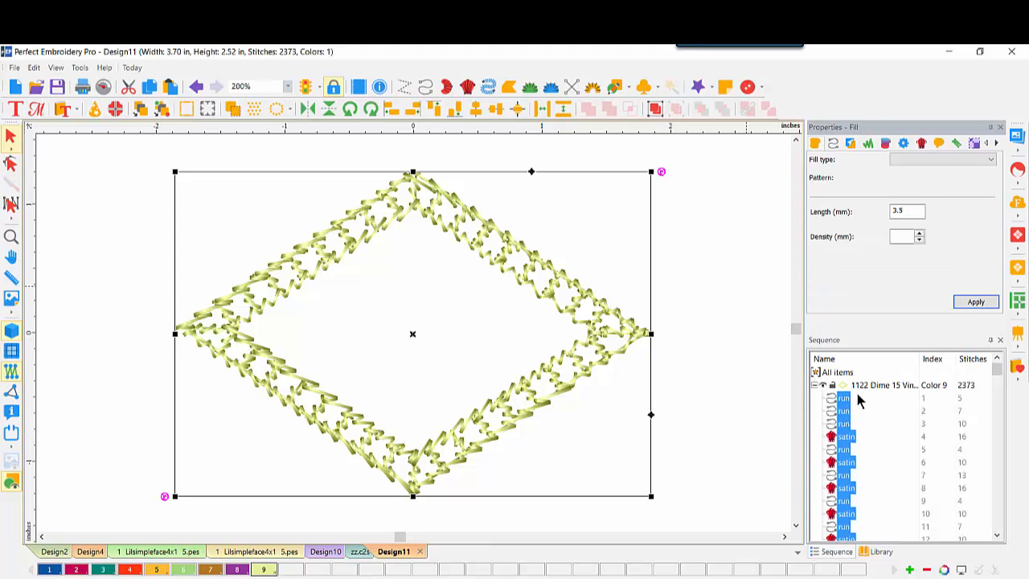
pyautogui.click(846, 439)
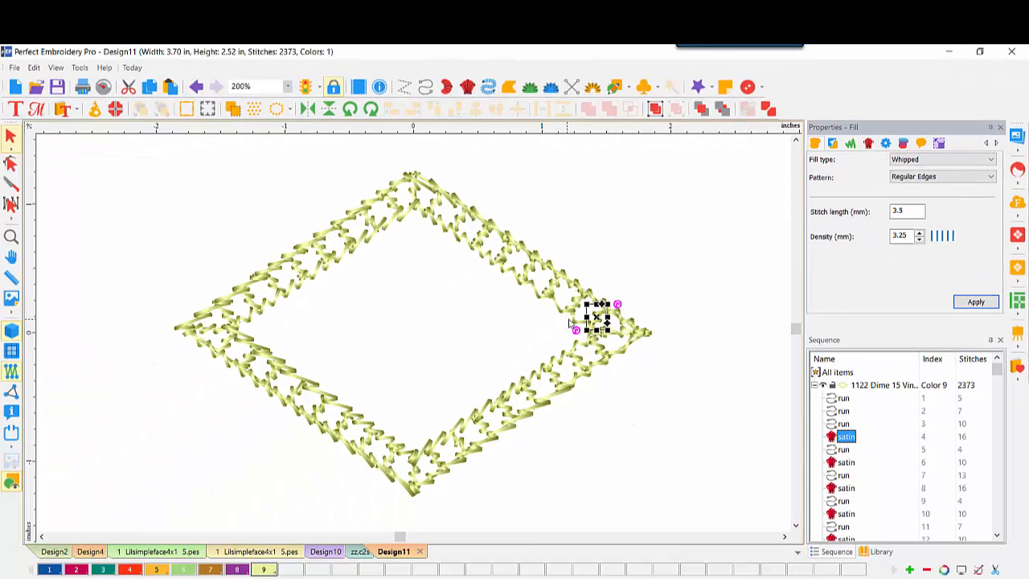
pyautogui.moveTo(836, 438)
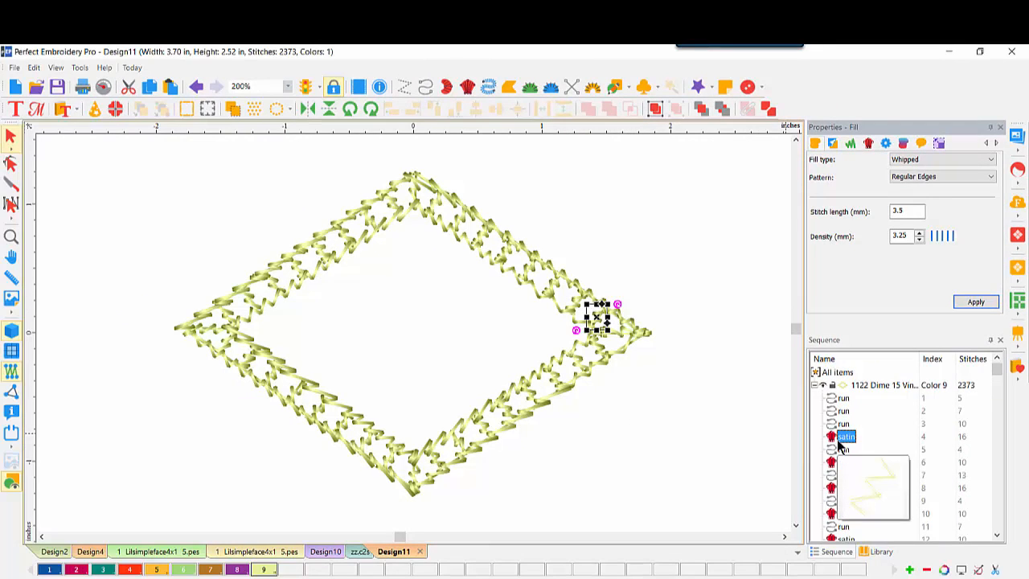
# Filter the design view to show only satin objects
pyautogui.rightClick(643, 235)
pyautogui.moveTo(694, 238)
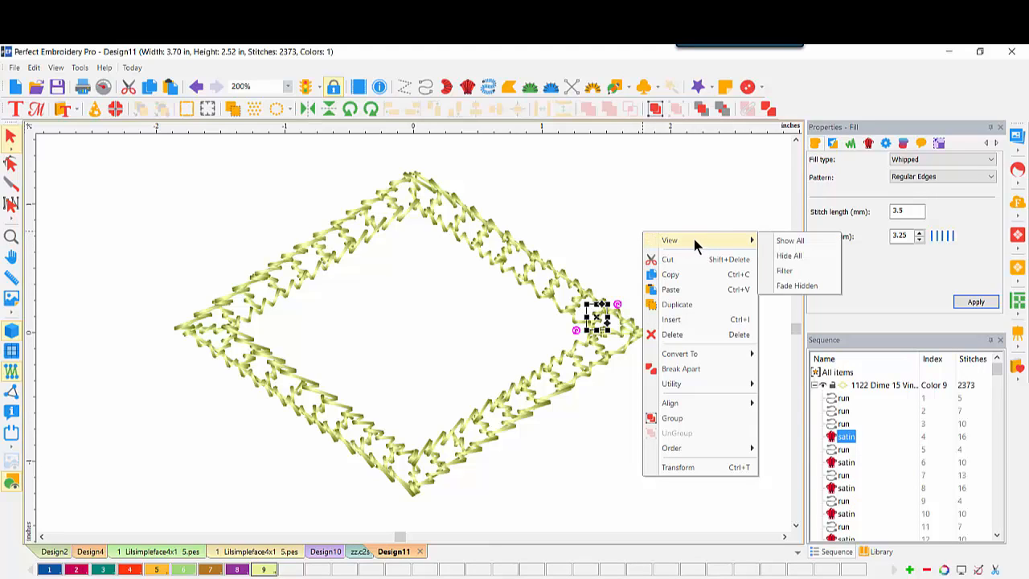
pyautogui.click(780, 272)
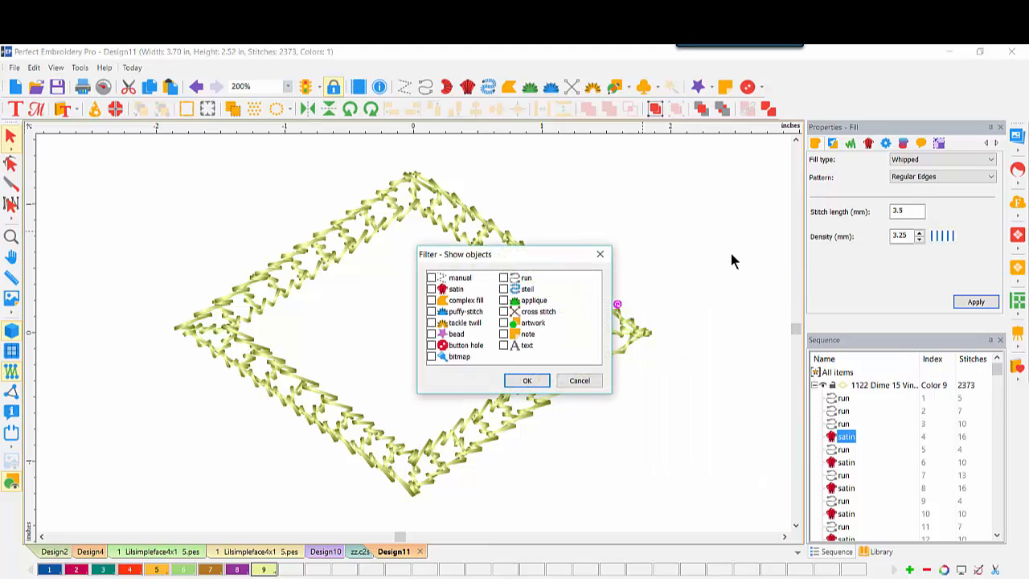
pyautogui.click(432, 289)
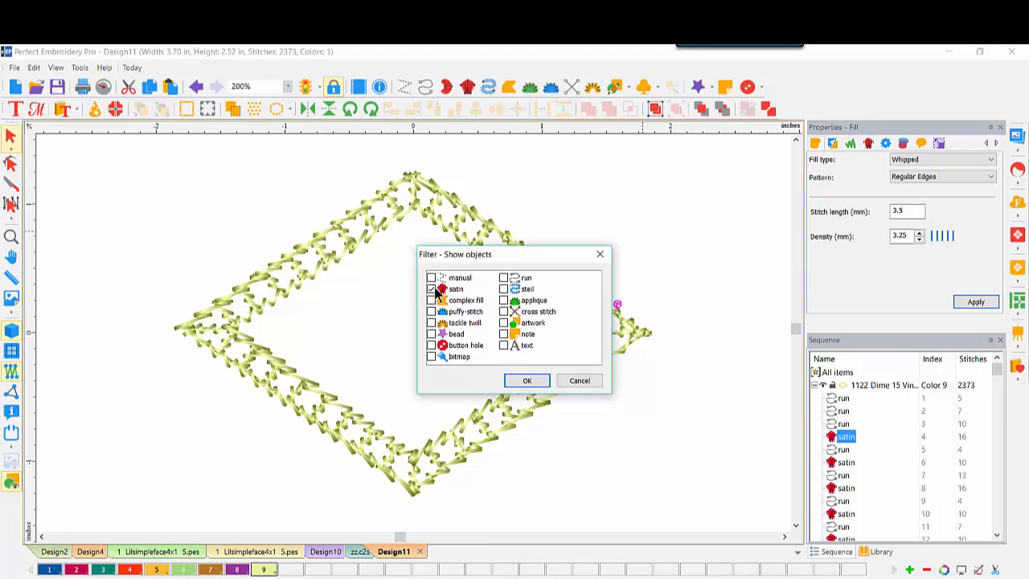
pyautogui.click(528, 379)
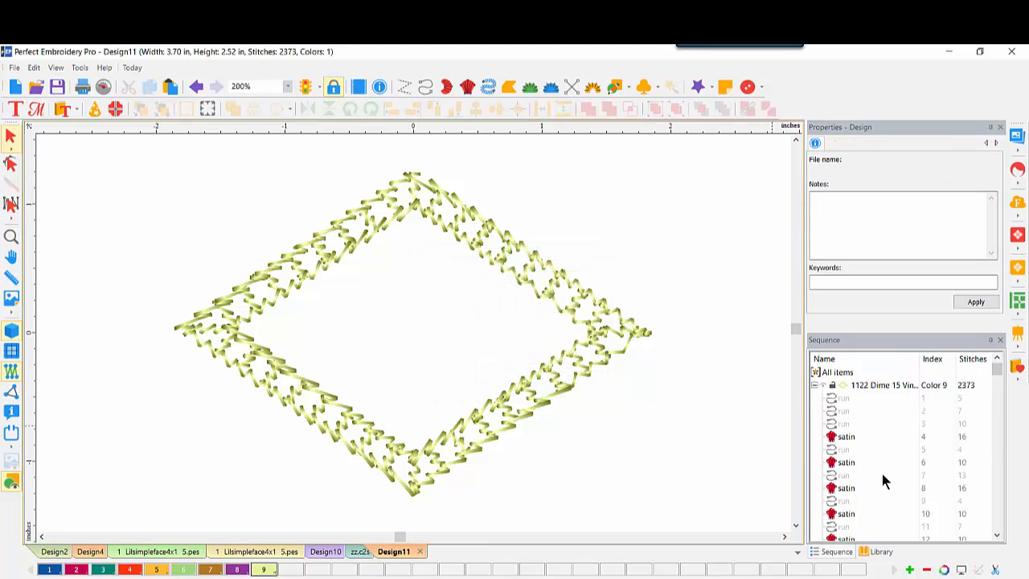
# Select all the satin segments of the diamond and set their fill pattern to Irregular Edges
pyautogui.moveTo(143, 146); pyautogui.dragTo(691, 509)
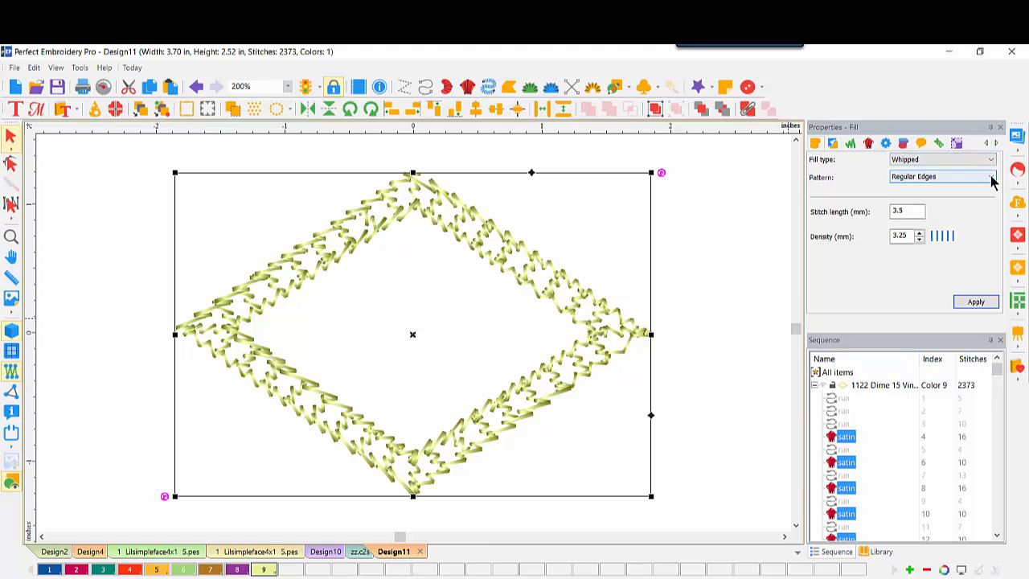
pyautogui.click(991, 178)
pyautogui.click(977, 198)
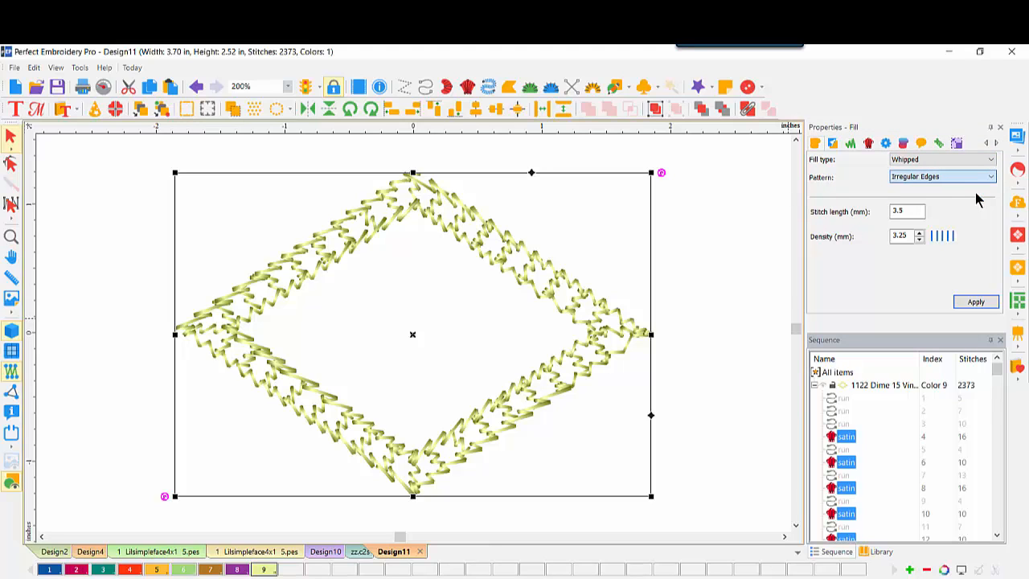
pyautogui.click(974, 302)
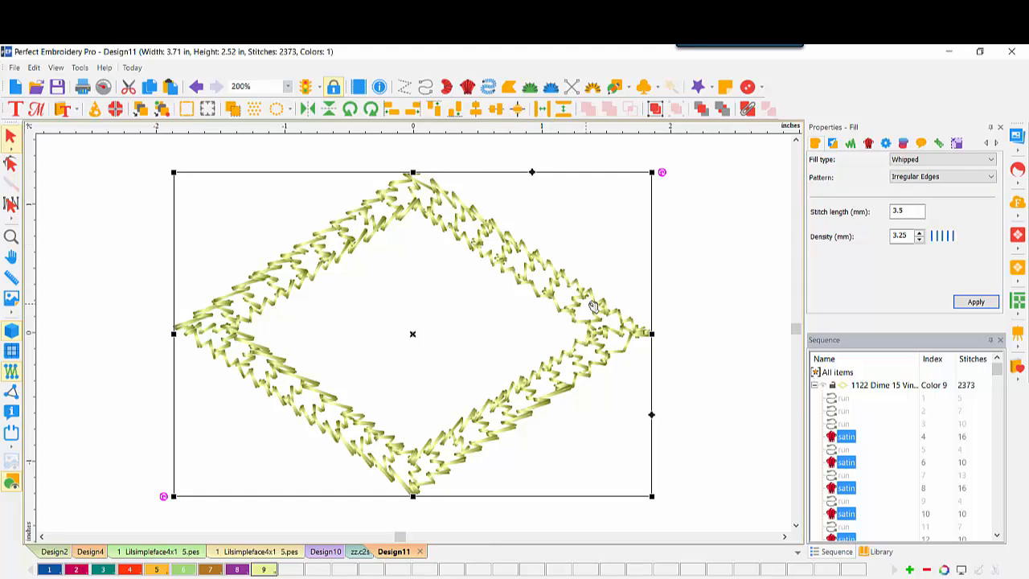
# Remove the satin-only filter so that all objects of the frame are shown
pyautogui.rightClick(696, 242)
pyautogui.moveTo(741, 253)
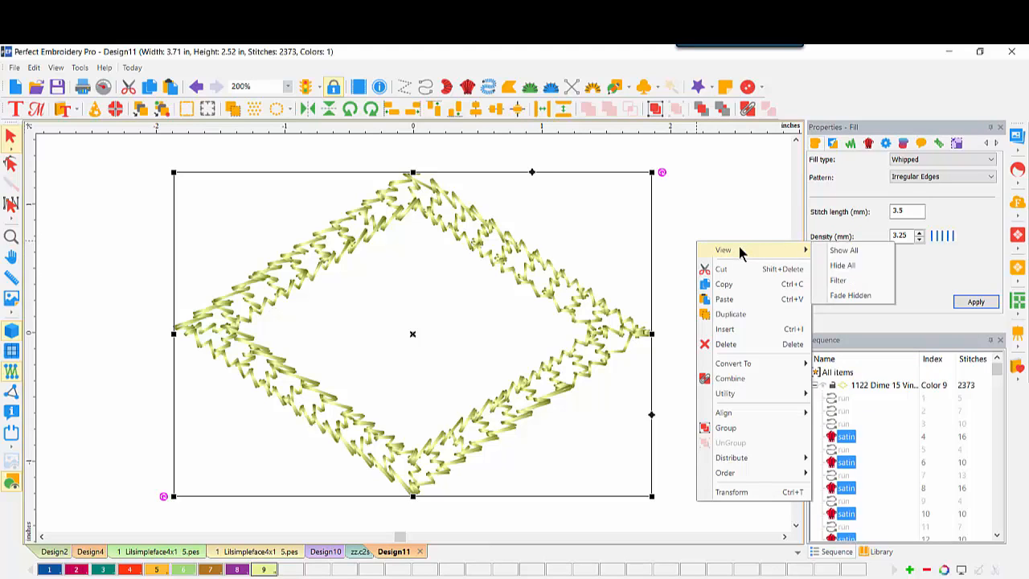
pyautogui.click(843, 251)
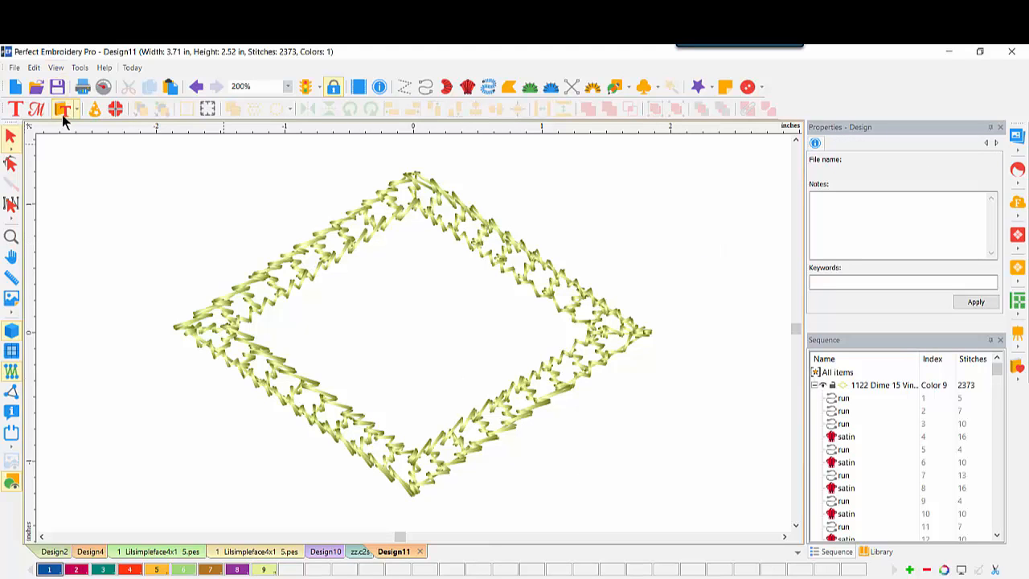
# Add an ABC monogram, move it to the middle of the diamond frame and deselect it
pyautogui.click(36, 111)
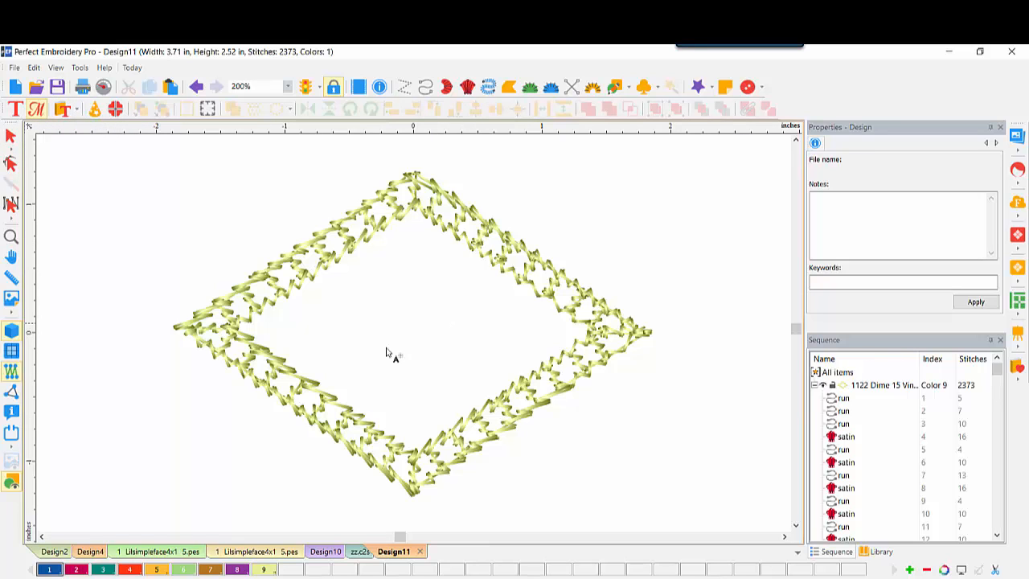
pyautogui.click(411, 356)
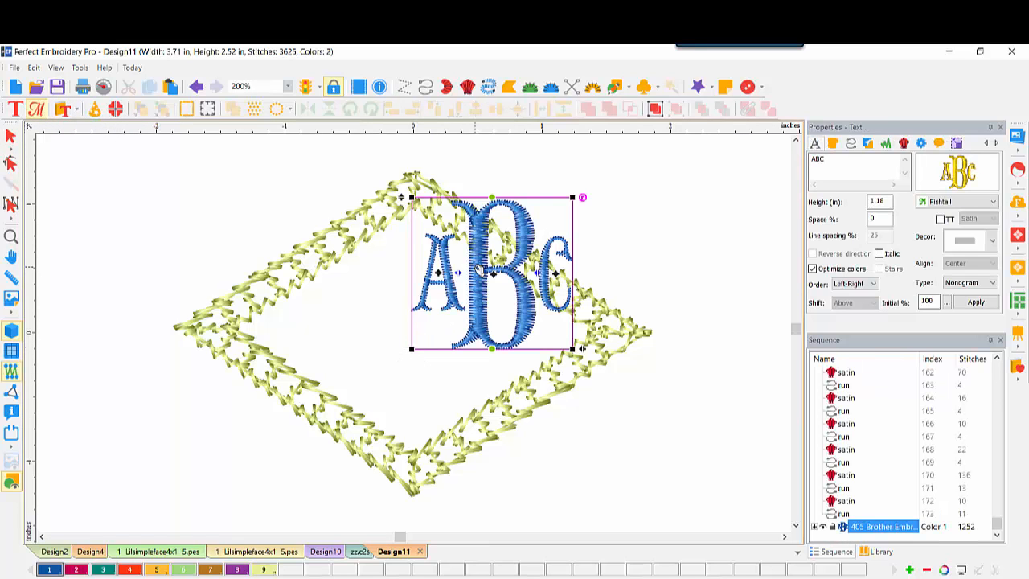
pyautogui.moveTo(479, 269); pyautogui.dragTo(402, 316)
pyautogui.click(11, 139)
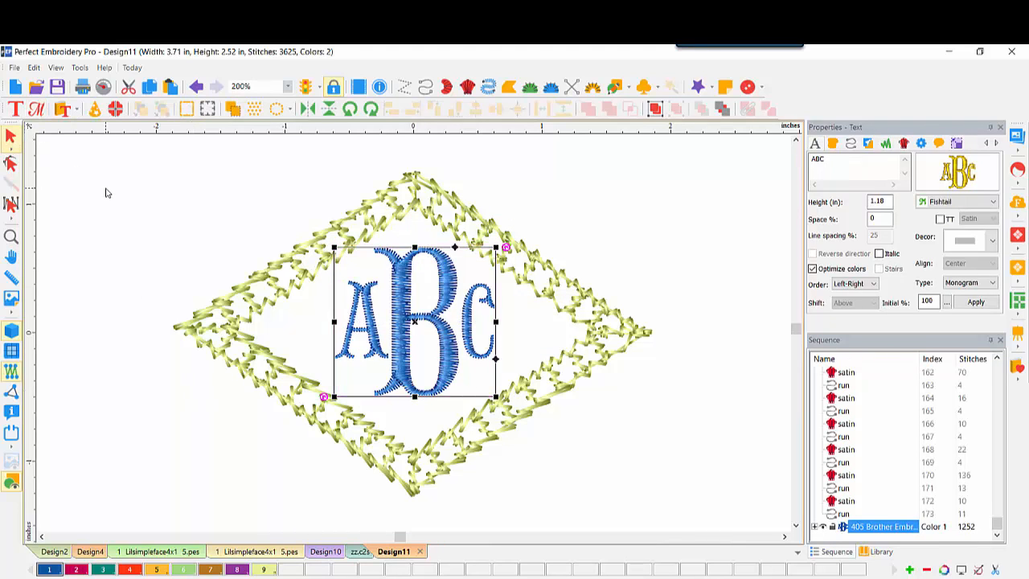
pyautogui.click(570, 217)
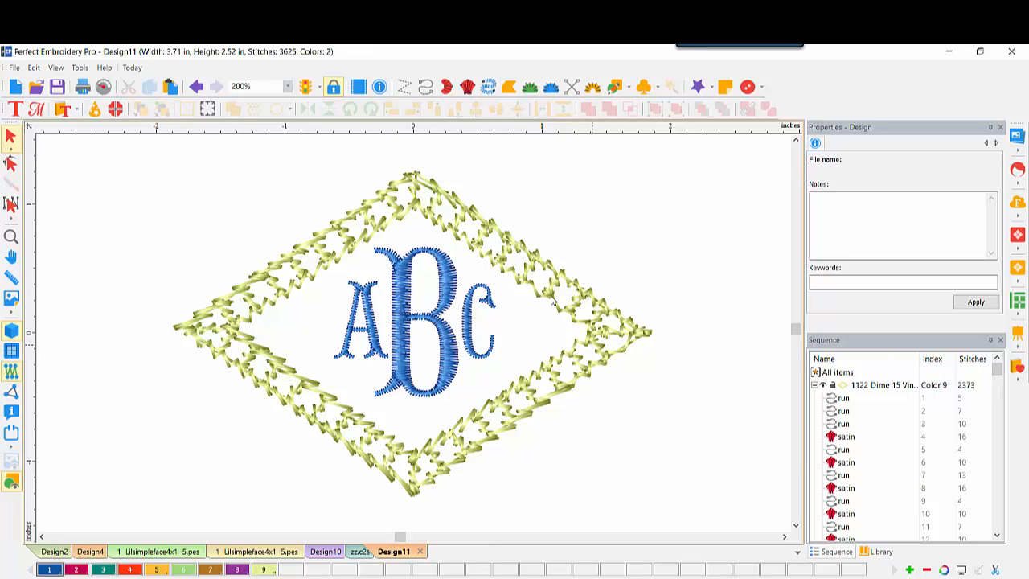
# Start a new design and insert the flying geese design An40024 from the catalog
pyautogui.click(16, 87)
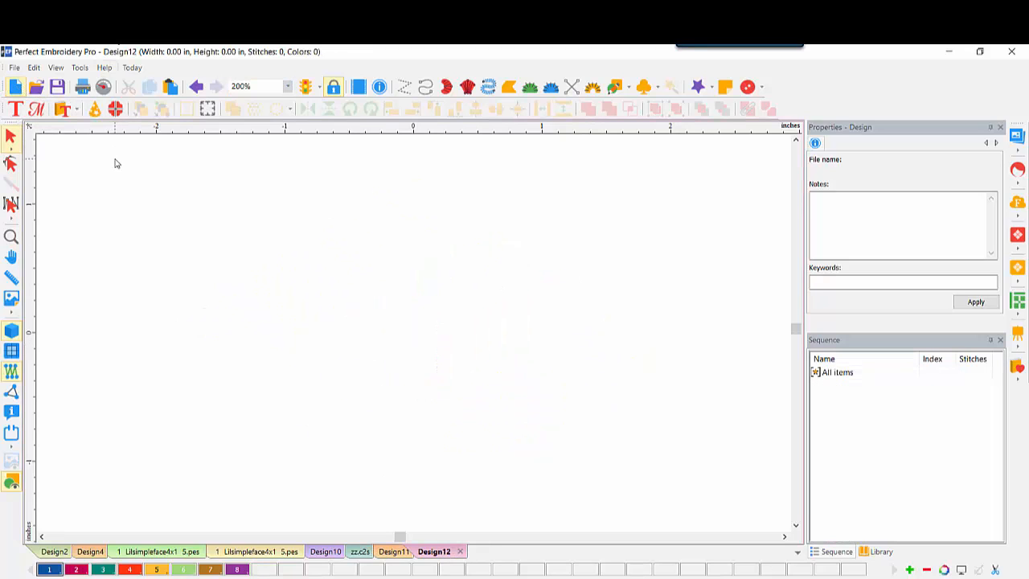
pyautogui.click(61, 108)
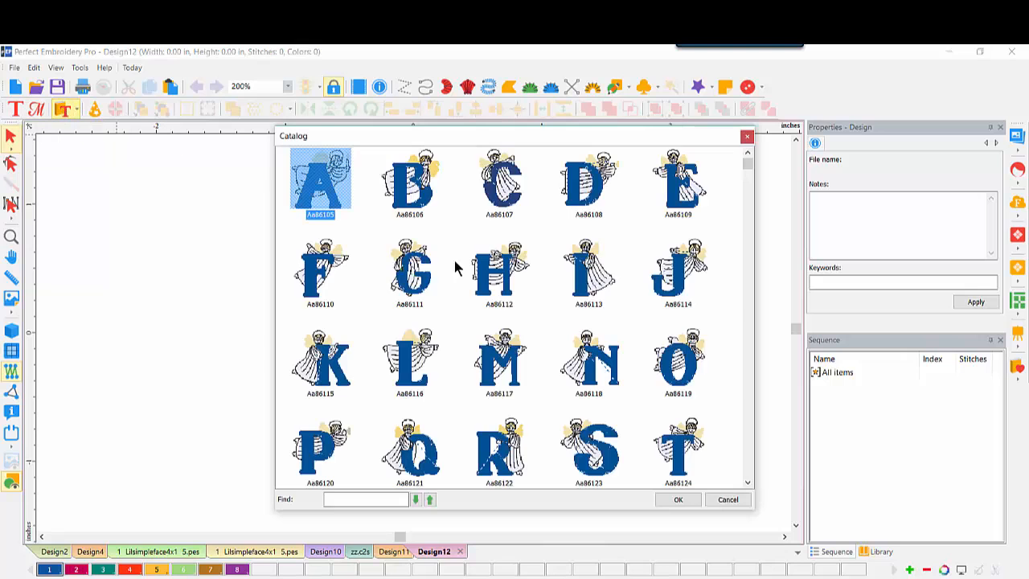
pyautogui.click(748, 376)
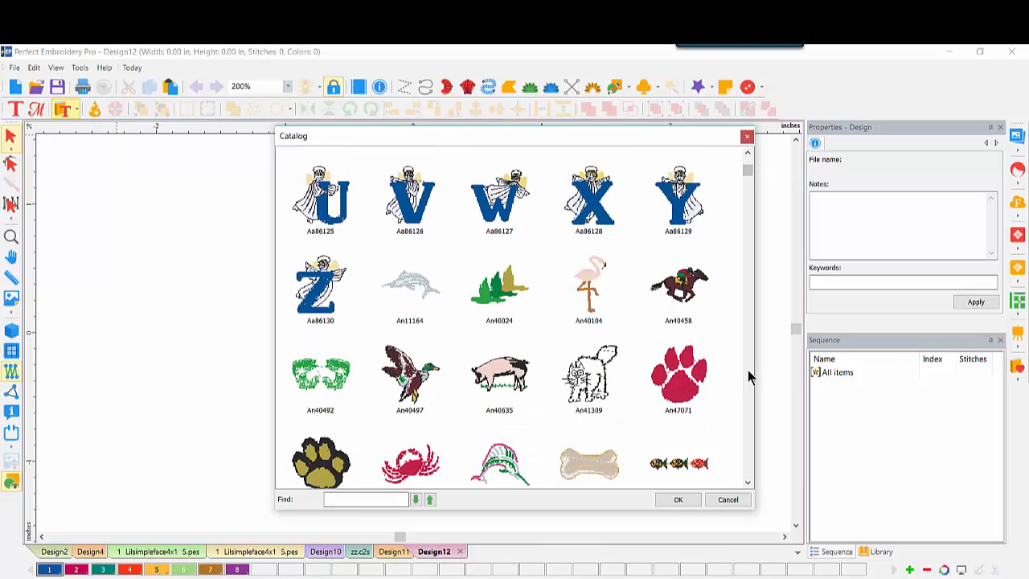
pyautogui.doubleClick(498, 288)
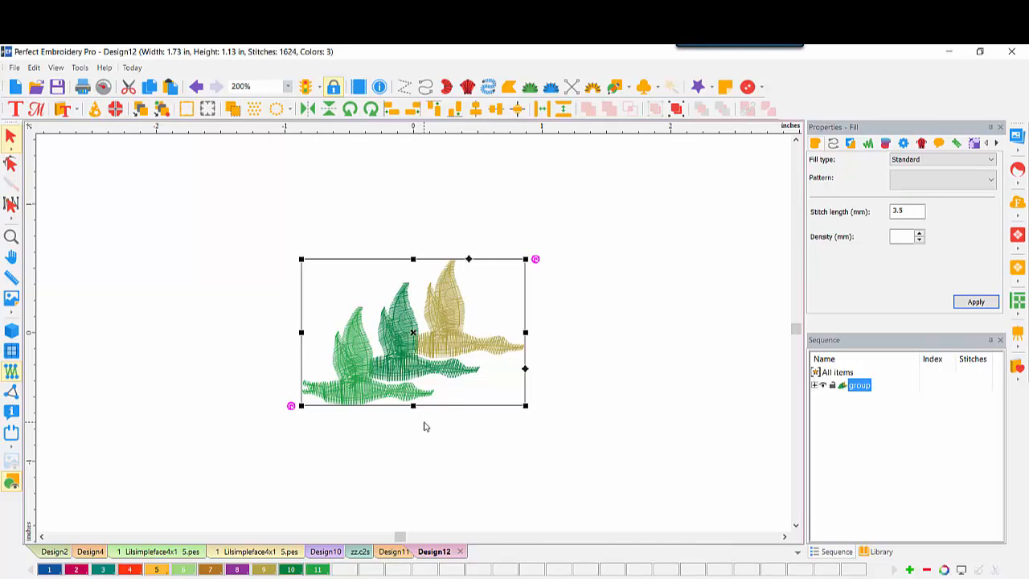
pyautogui.press('d')
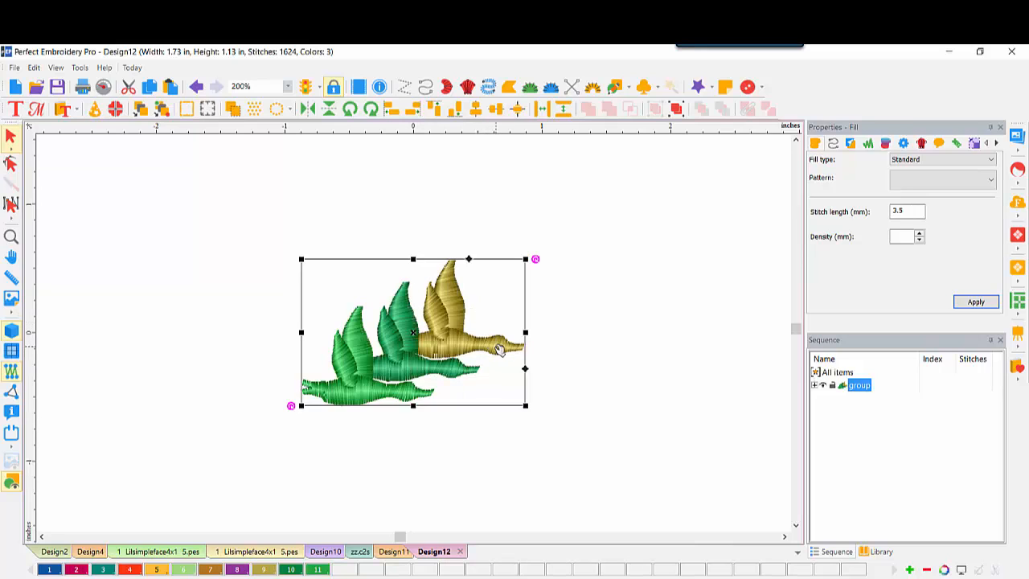
# Ungroup the flying geese, apply the special style Vintage 15 to the middle goose and deselect it
pyautogui.click(678, 111)
pyautogui.click(725, 401)
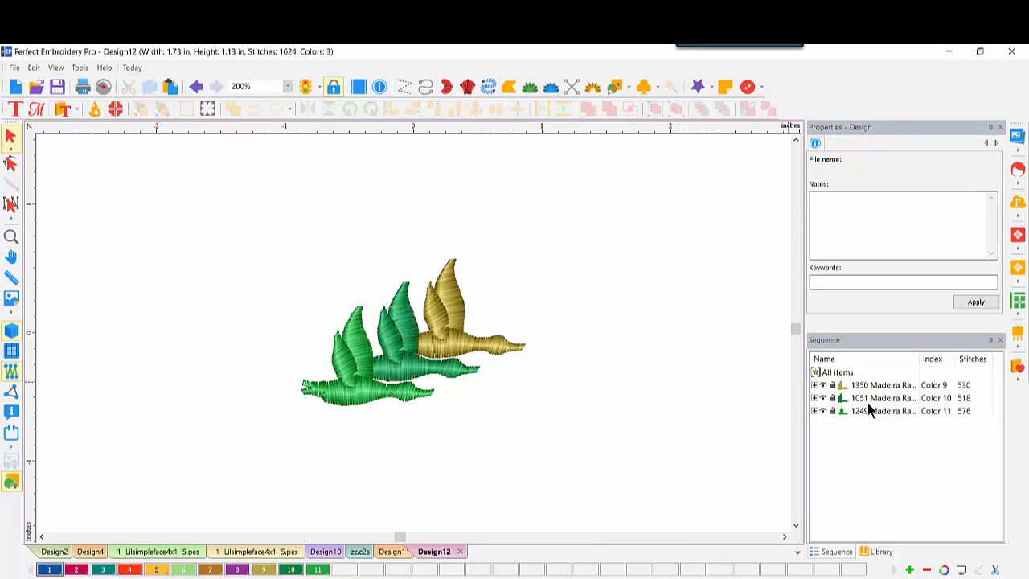
pyautogui.click(867, 399)
pyautogui.rightClick(417, 356)
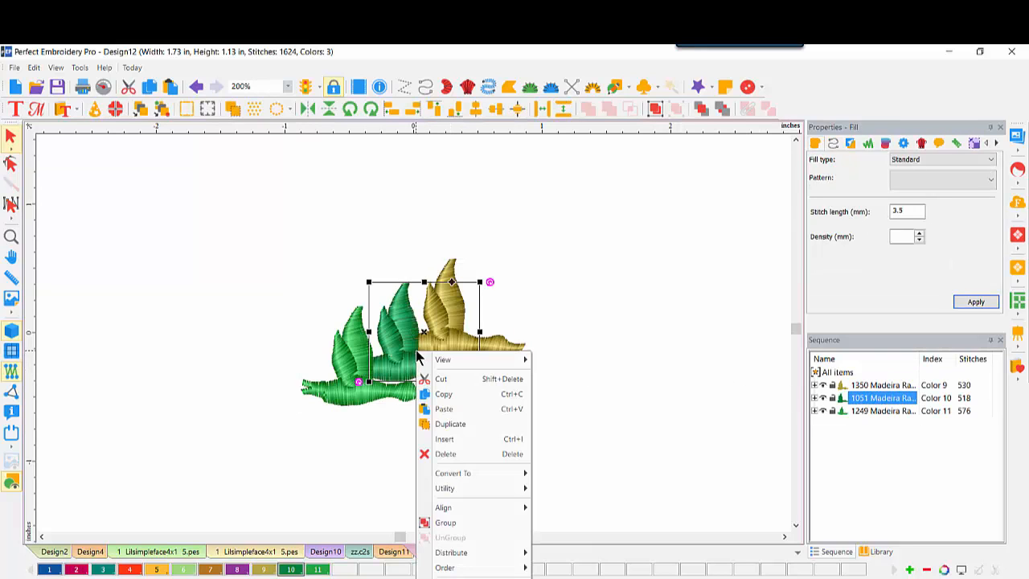
pyautogui.moveTo(488, 493)
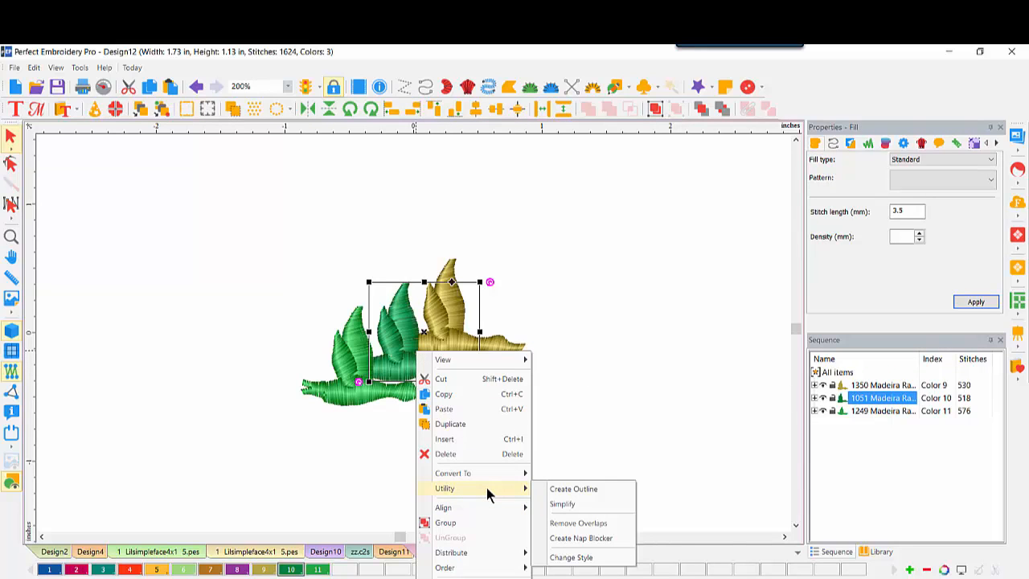
pyautogui.click(563, 557)
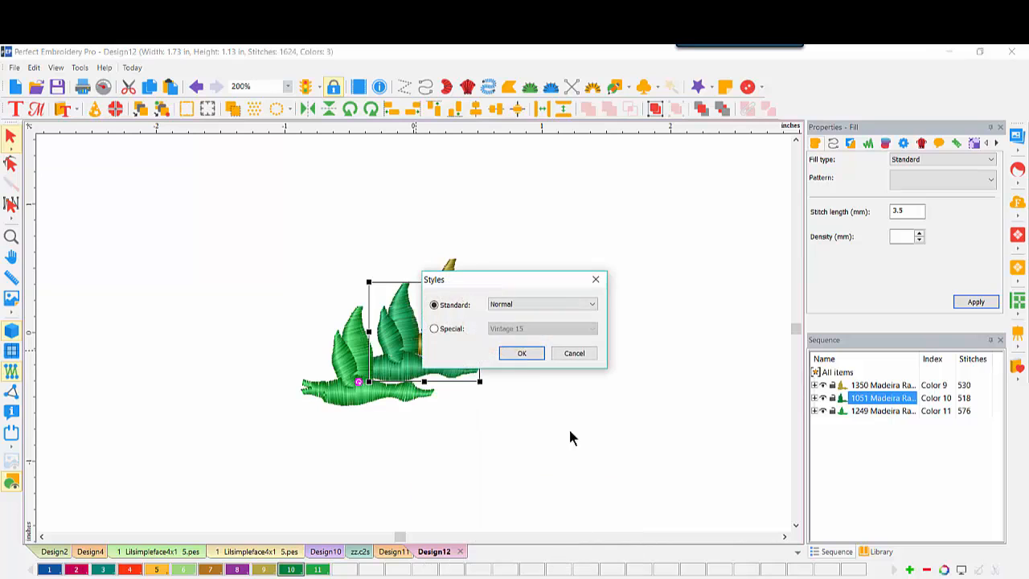
pyautogui.click(434, 329)
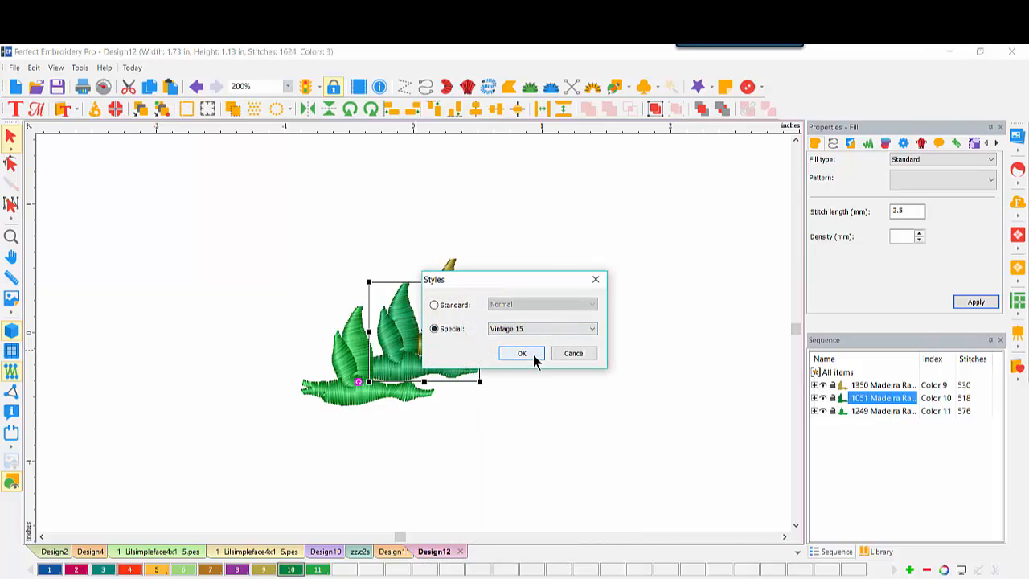
pyautogui.click(533, 355)
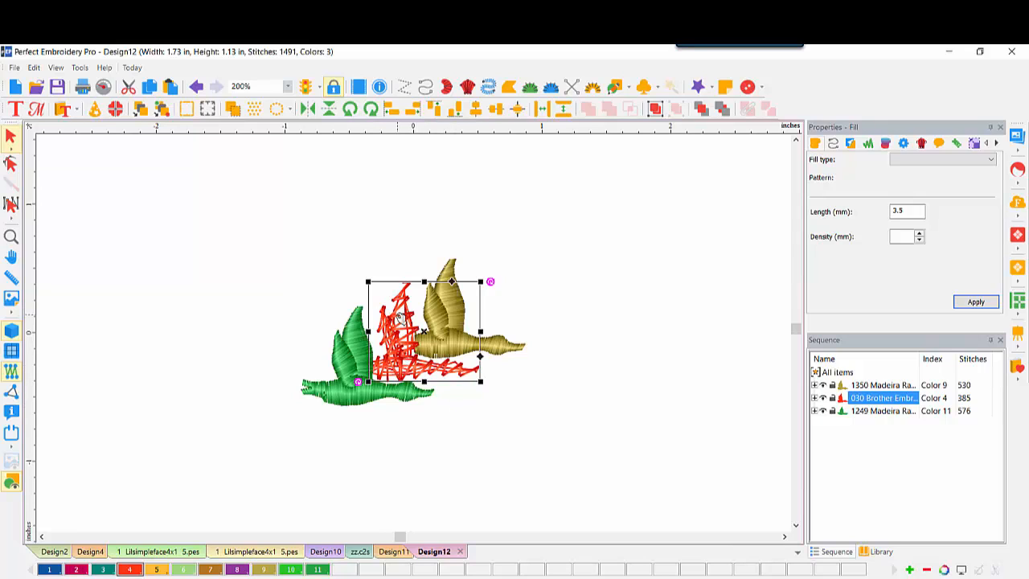
pyautogui.click(566, 279)
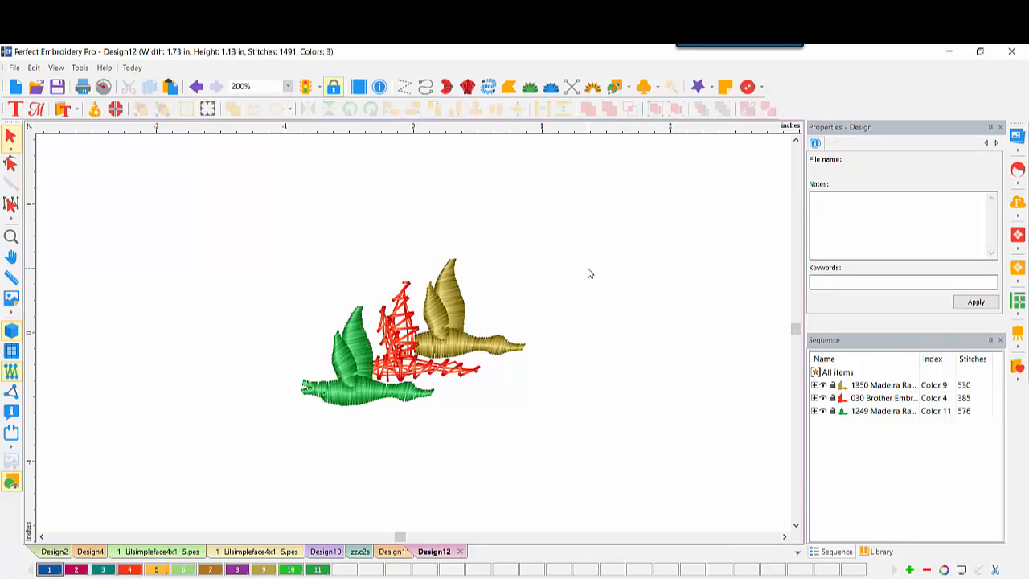
# Filter the geese design so that only its run objects are shown
pyautogui.rightClick(587, 273)
pyautogui.moveTo(608, 278)
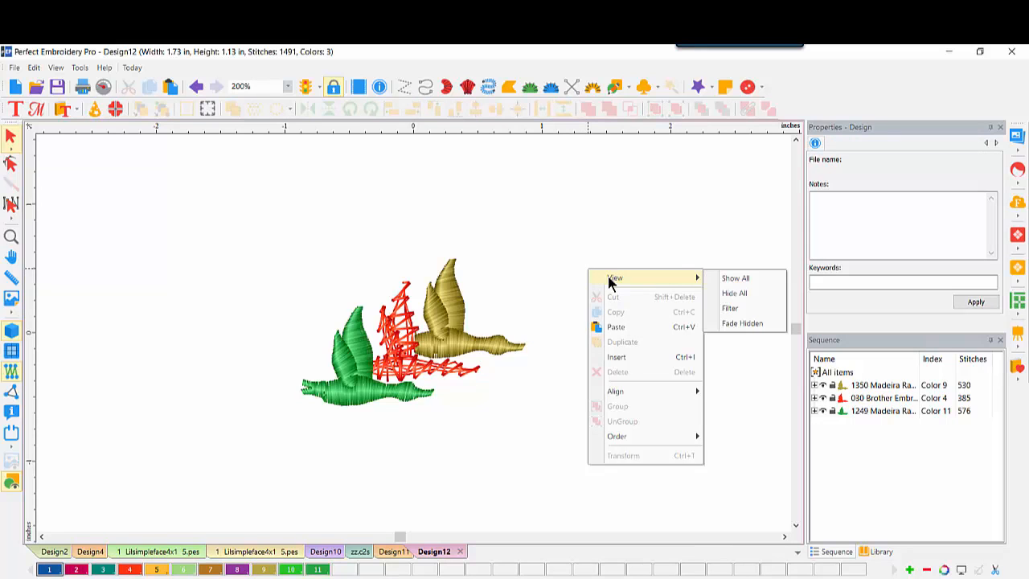
pyautogui.click(732, 306)
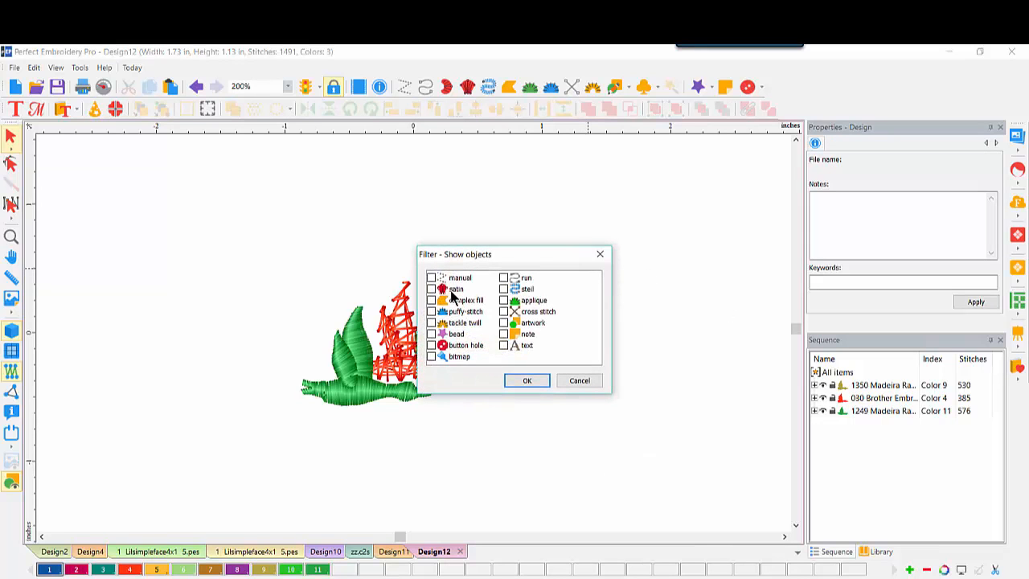
pyautogui.click(503, 277)
pyautogui.click(536, 380)
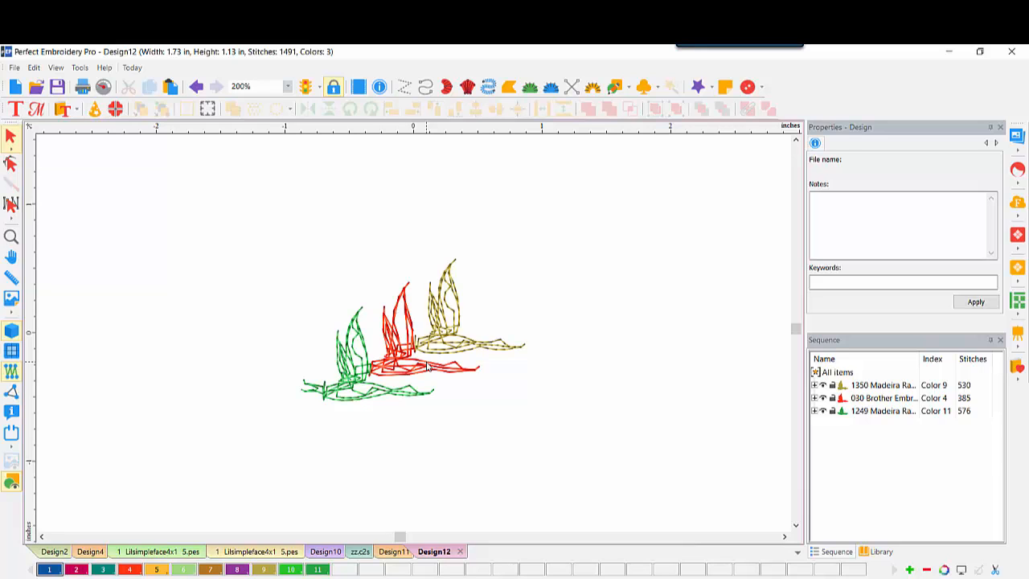
# Show all objects of the geese design again, and compare it with the monogram diamond in Design11
pyautogui.rightClick(592, 300)
pyautogui.moveTo(674, 309)
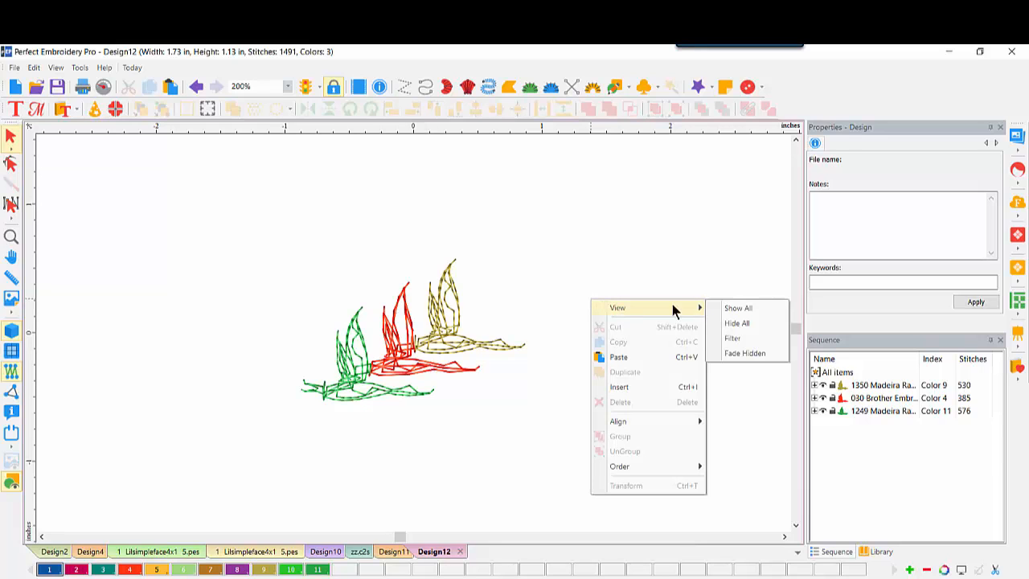
pyautogui.click(748, 305)
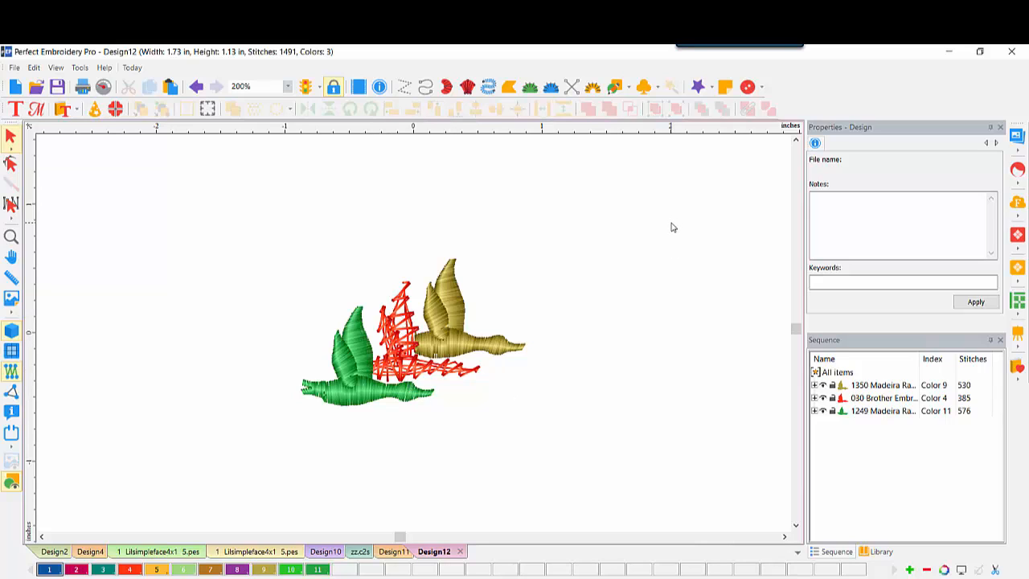
pyautogui.click(395, 552)
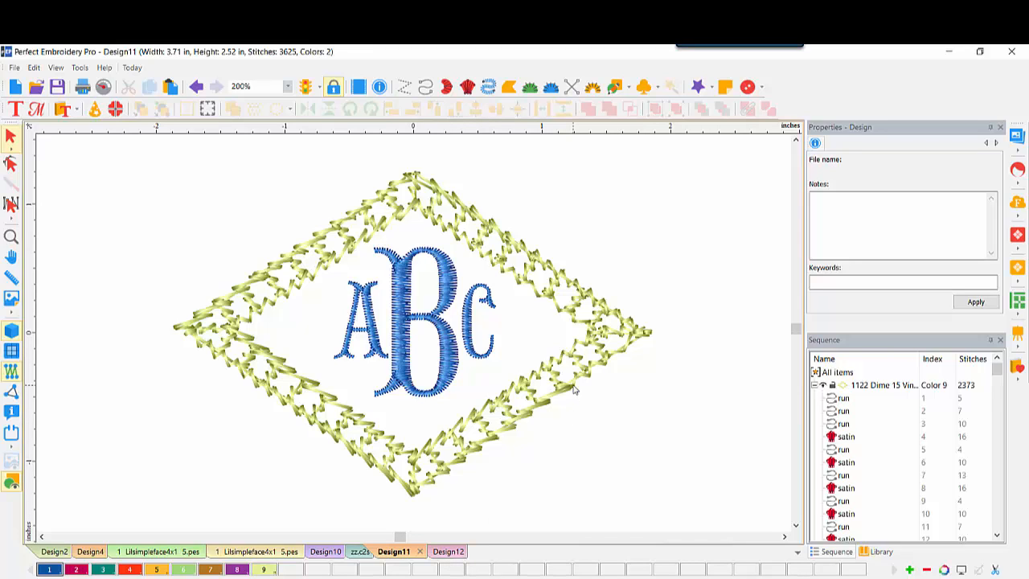
pyautogui.click(450, 553)
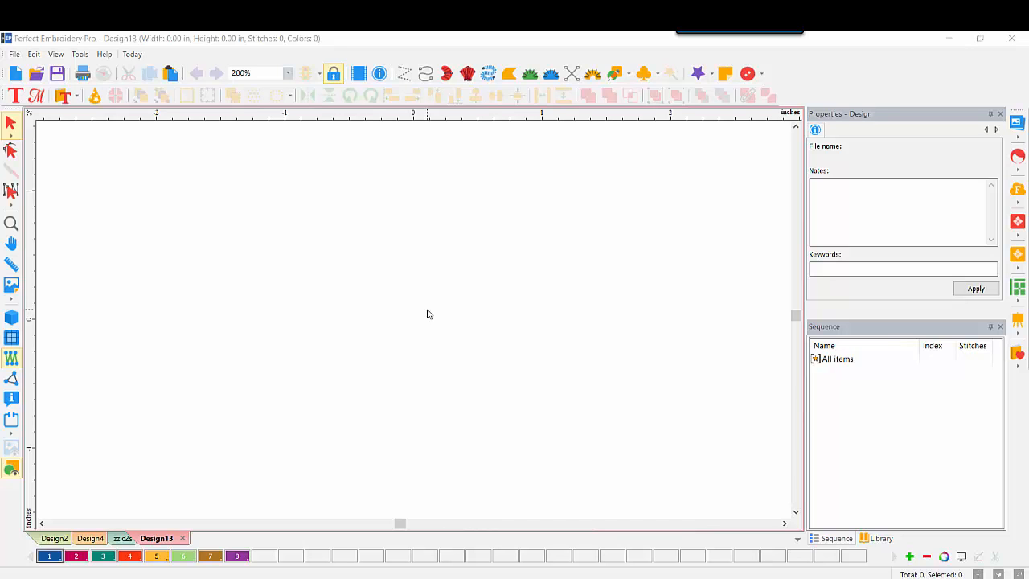
# Draw two artwork rectangles in the new design: a wide one about 1.60 × 0.78 in and a narrow upright one beside it
pyautogui.moveTo(379, 577)
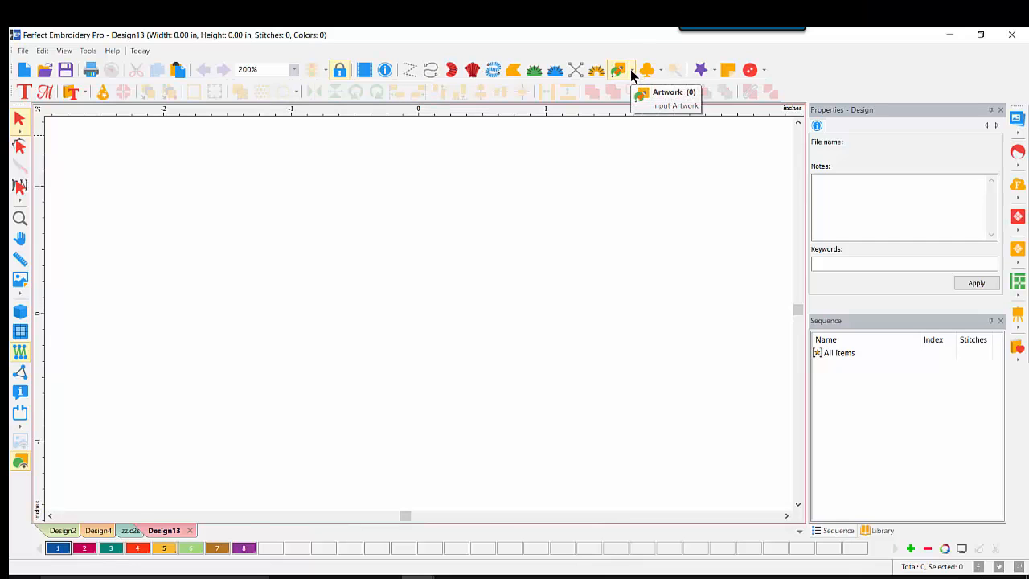
pyautogui.click(631, 71)
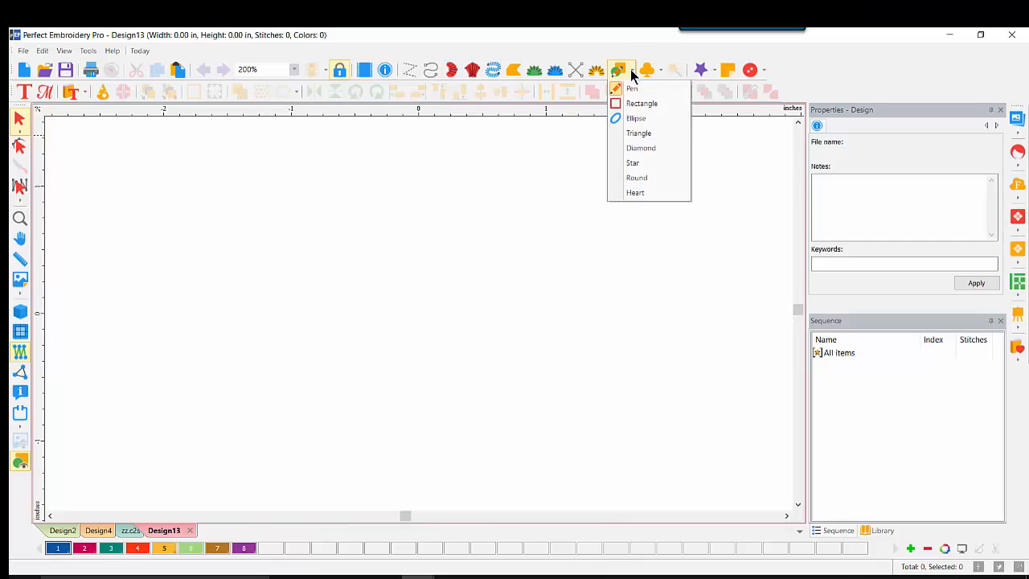
pyautogui.click(640, 105)
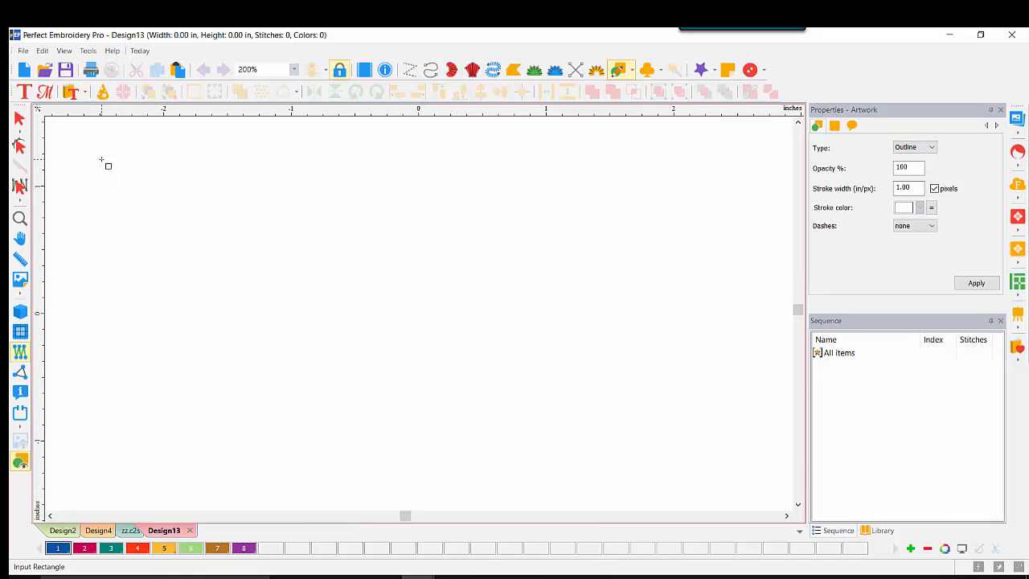
pyautogui.moveTo(101, 160); pyautogui.dragTo(305, 258)
pyautogui.moveTo(343, 169); pyautogui.dragTo(400, 346)
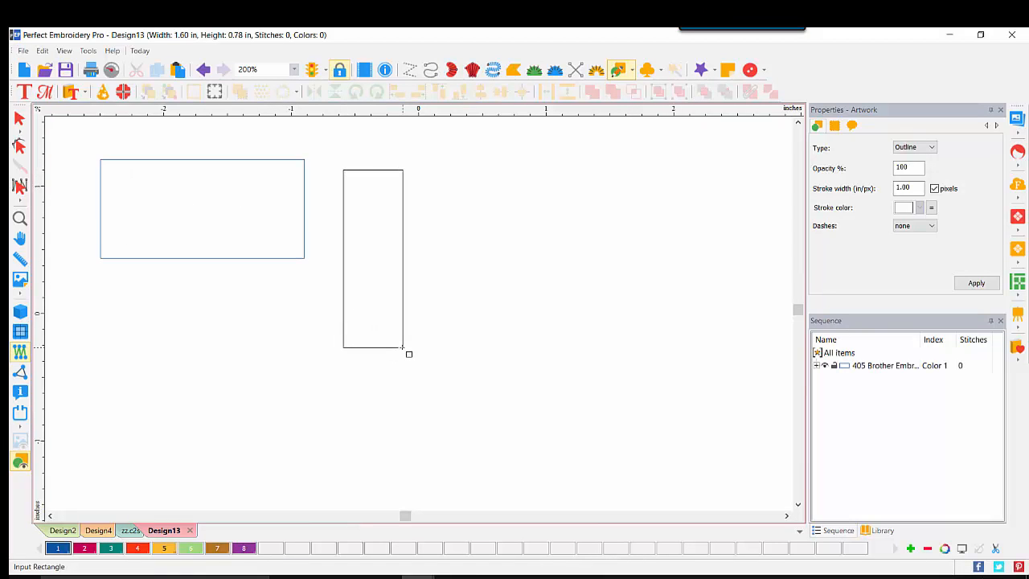
# Draw two artwork triangles beyond the rectangles: a tall upright one and a wide, flat one pointing down
pyautogui.click(639, 72)
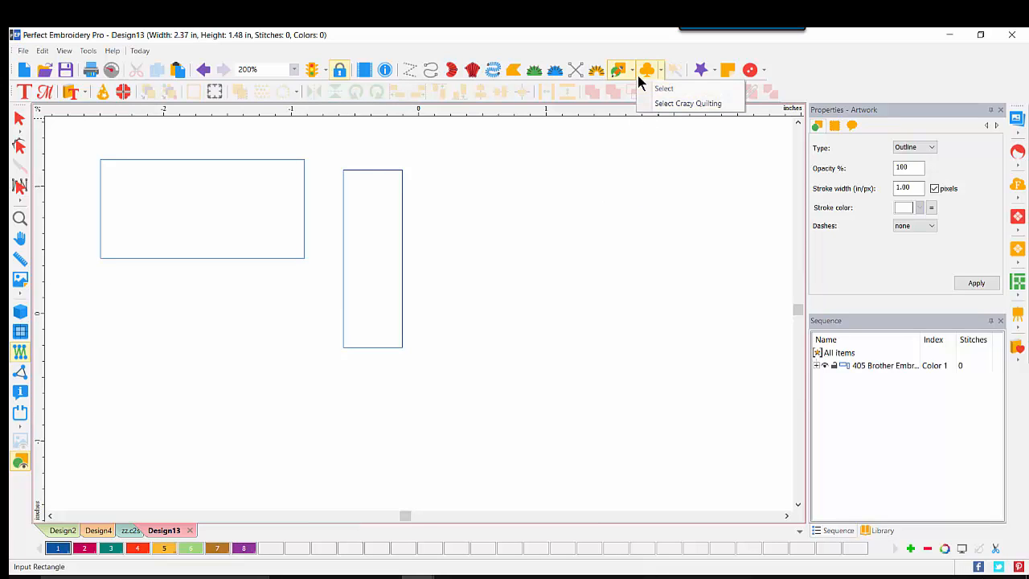
pyautogui.click(631, 70)
pyautogui.click(629, 134)
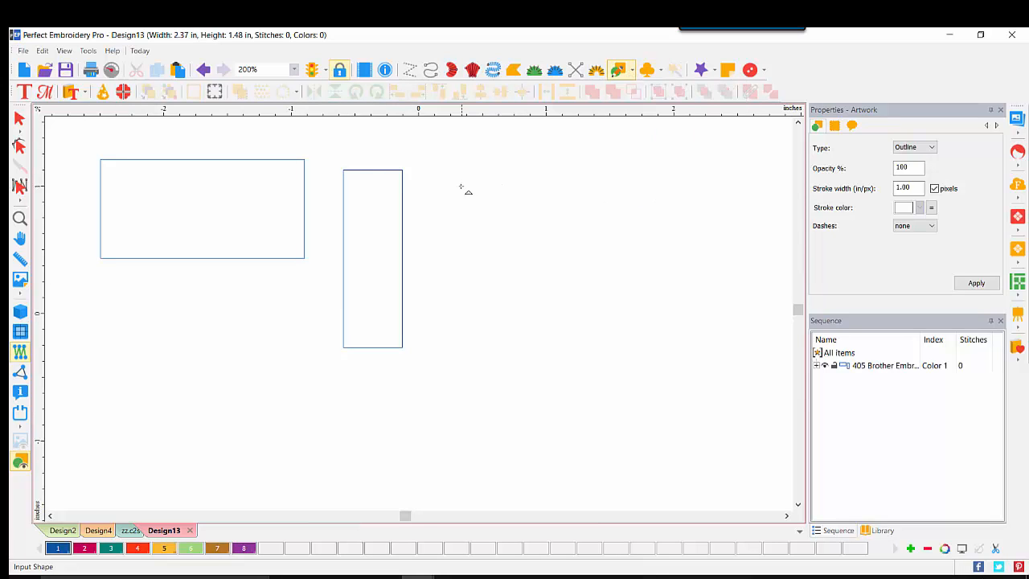
pyautogui.moveTo(461, 186)
pyautogui.mouseDown()
pyautogui.moveTo(500, 299)
pyautogui.moveTo(550, 301)
pyautogui.mouseUp()
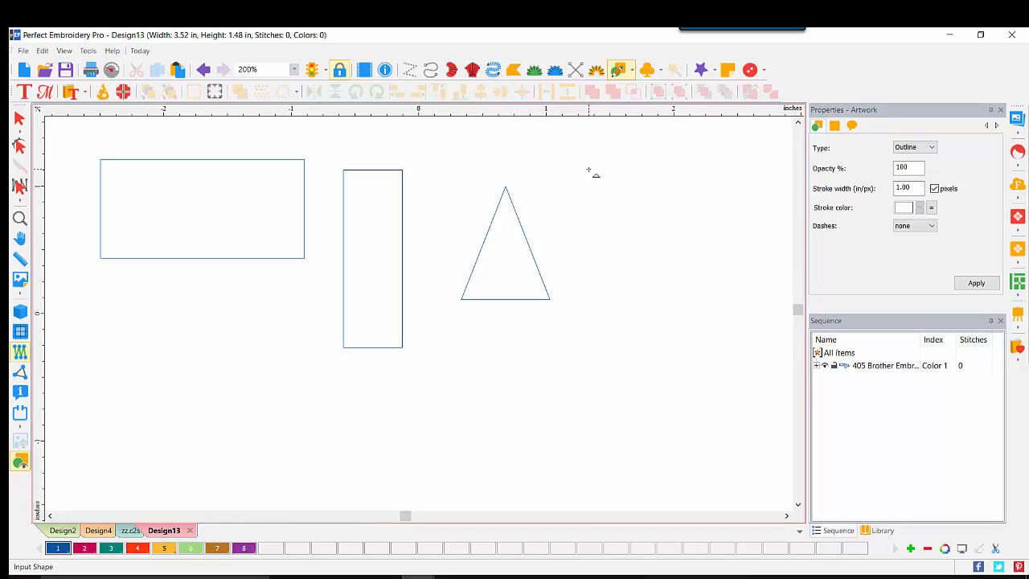
pyautogui.moveTo(588, 171); pyautogui.dragTo(724, 140)
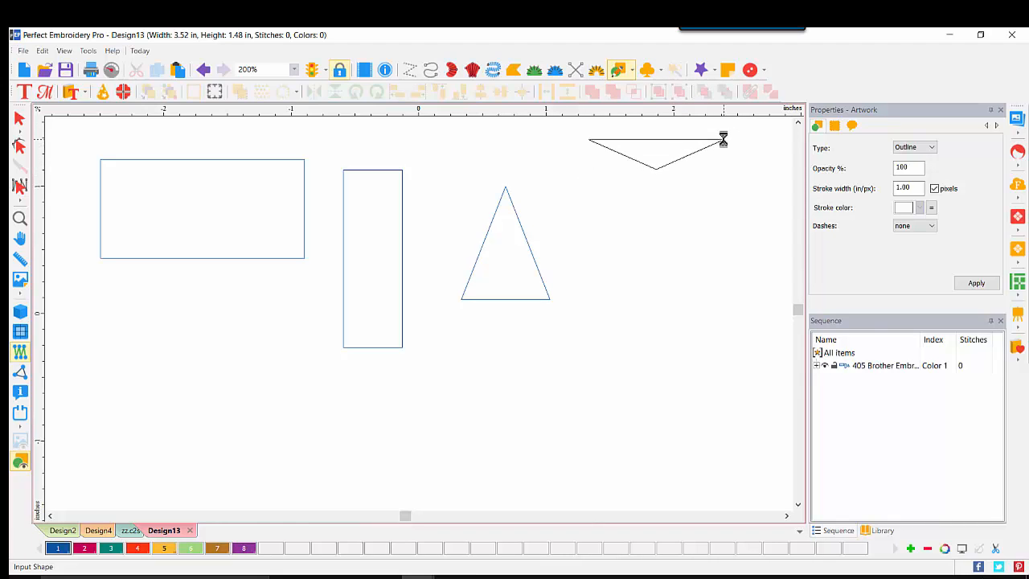
# Draw a five-pointed artwork star below the flat, downward-pointing triangle
pyautogui.click(633, 71)
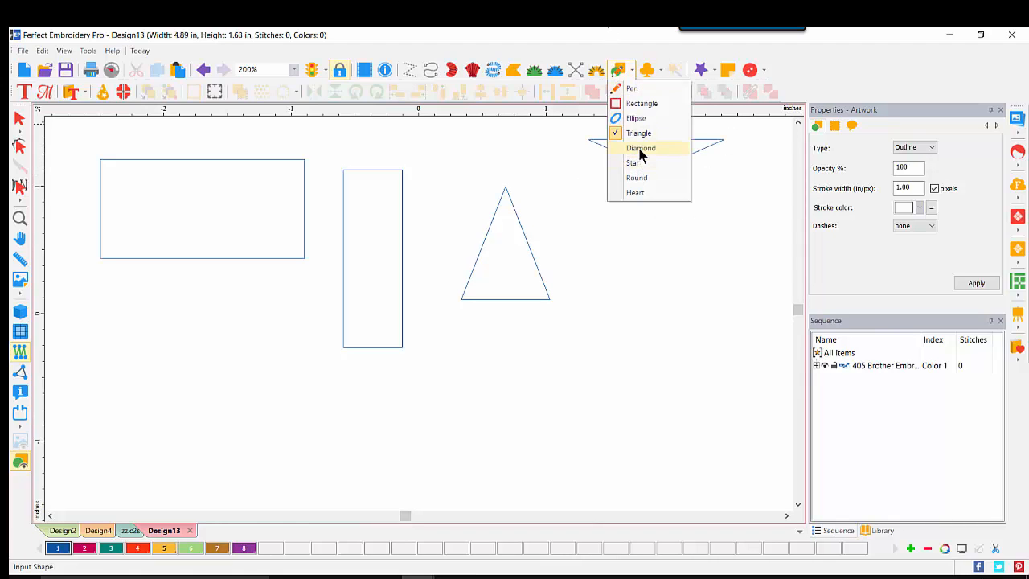
pyautogui.click(633, 163)
pyautogui.moveTo(589, 219); pyautogui.dragTo(718, 349)
# Draw two artwork hearts below the other shapes: a regular one under the wide rectangle and a wide, flattened one beside it
pyautogui.click(633, 73)
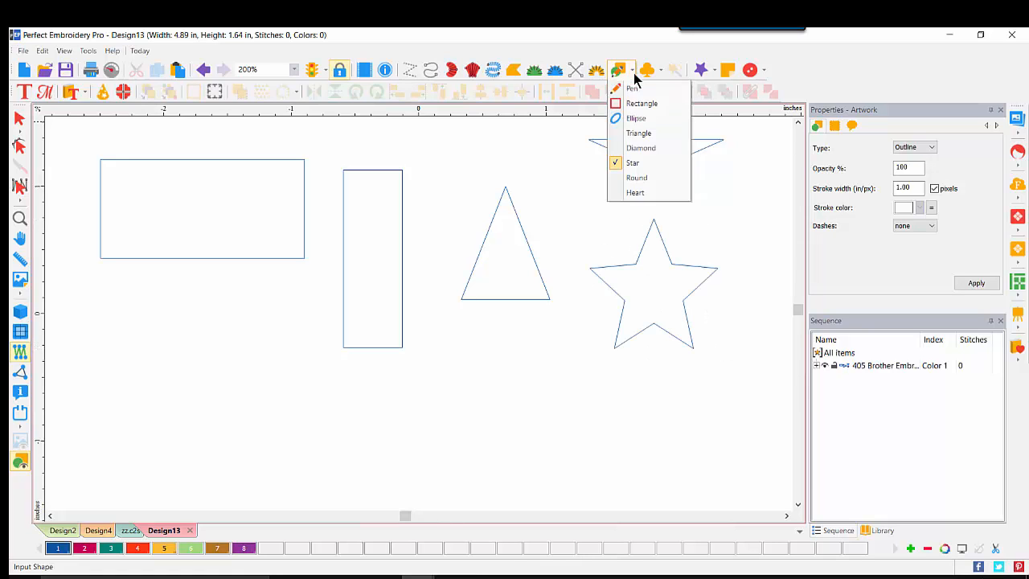
pyautogui.click(635, 193)
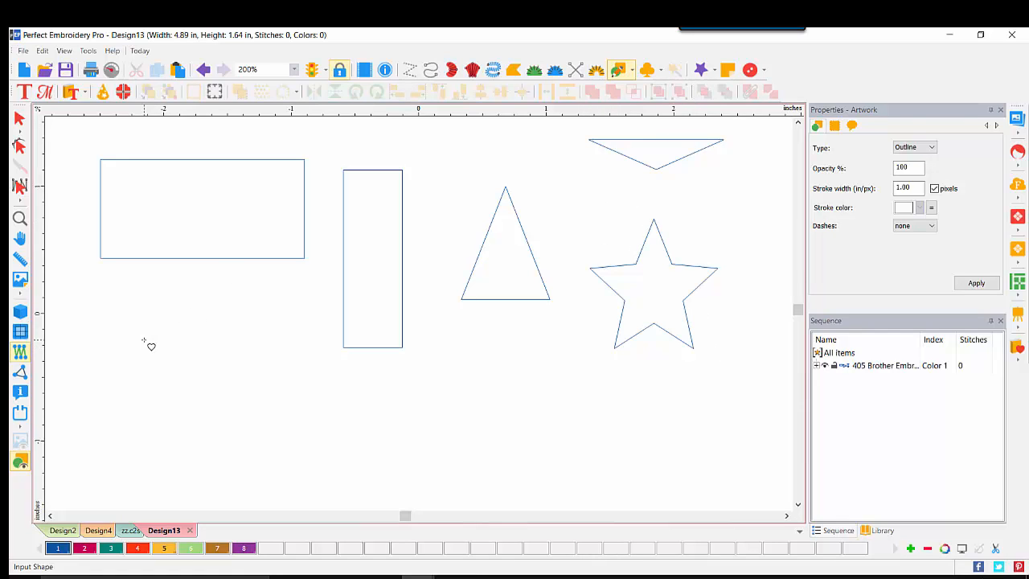
pyautogui.moveTo(144, 340); pyautogui.dragTo(251, 457)
pyautogui.moveTo(346, 394); pyautogui.dragTo(521, 452)
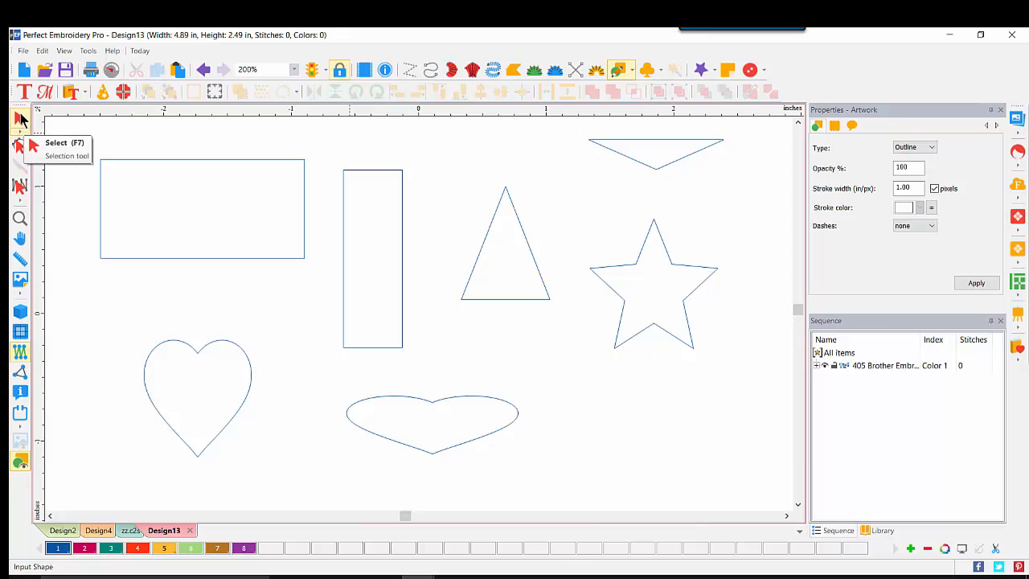
# Select all the drawn artwork shapes and convert them to Run stitches
pyautogui.click(21, 119)
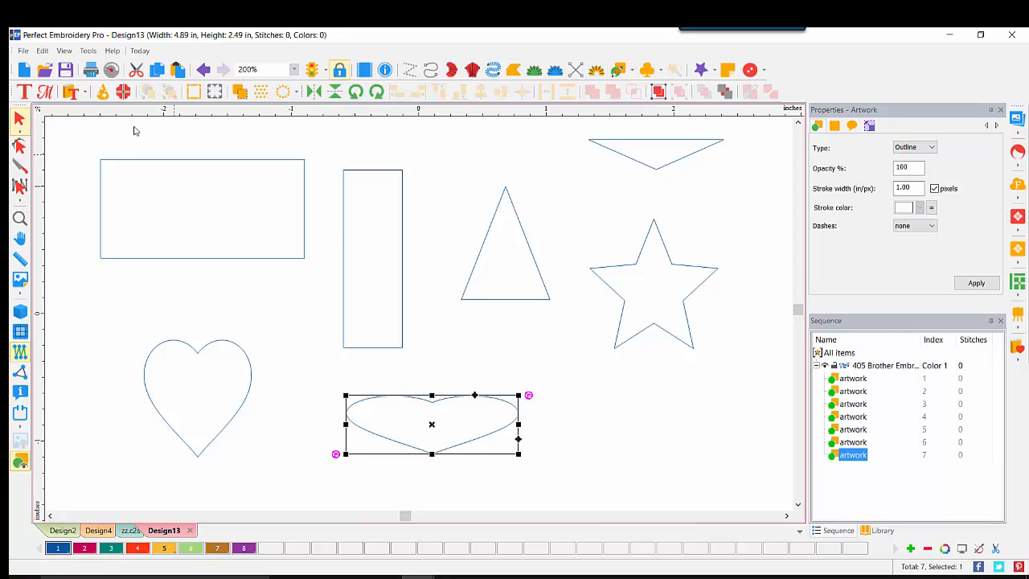
pyautogui.click(839, 353)
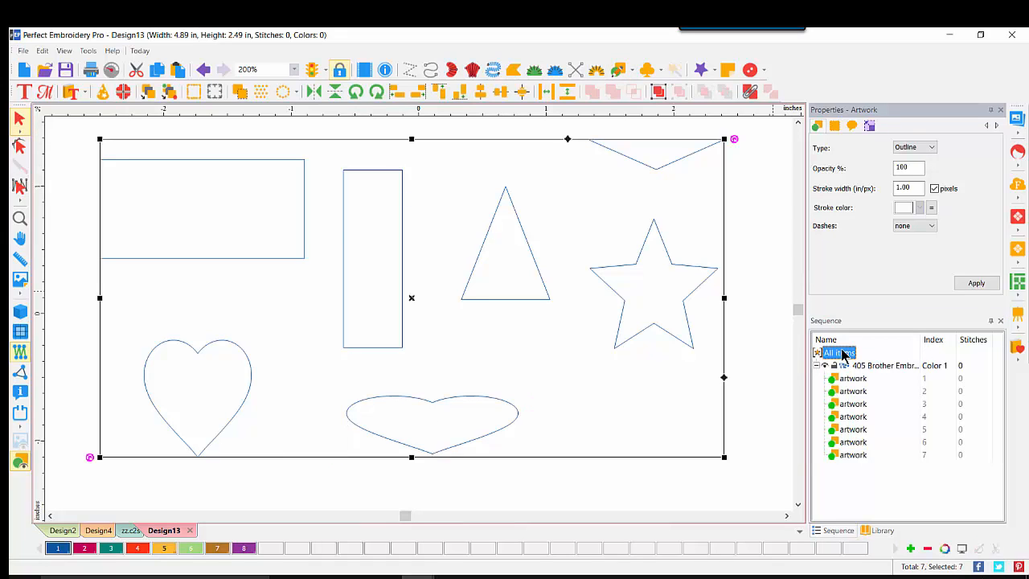
pyautogui.rightClick(402, 255)
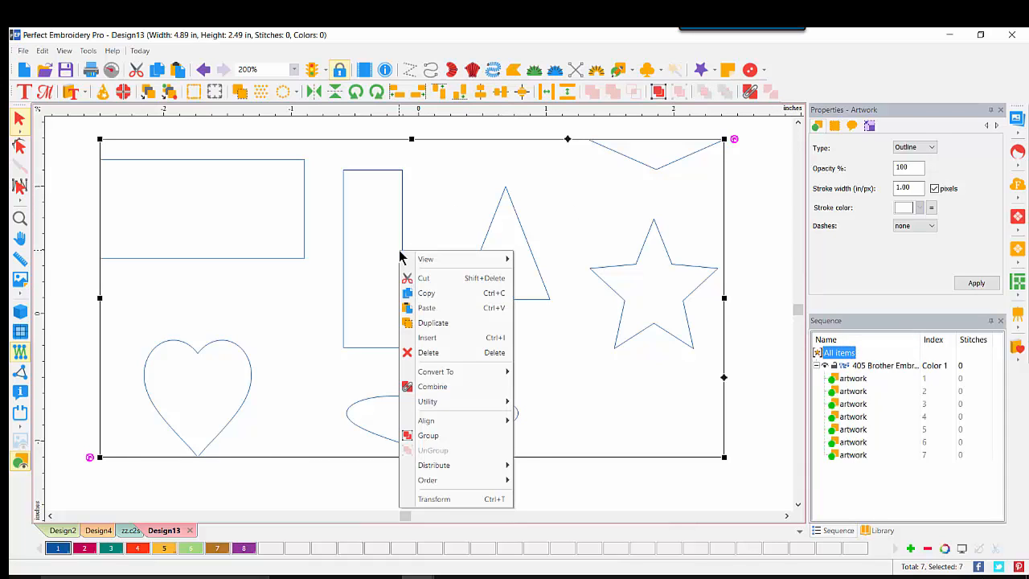
pyautogui.moveTo(451, 372)
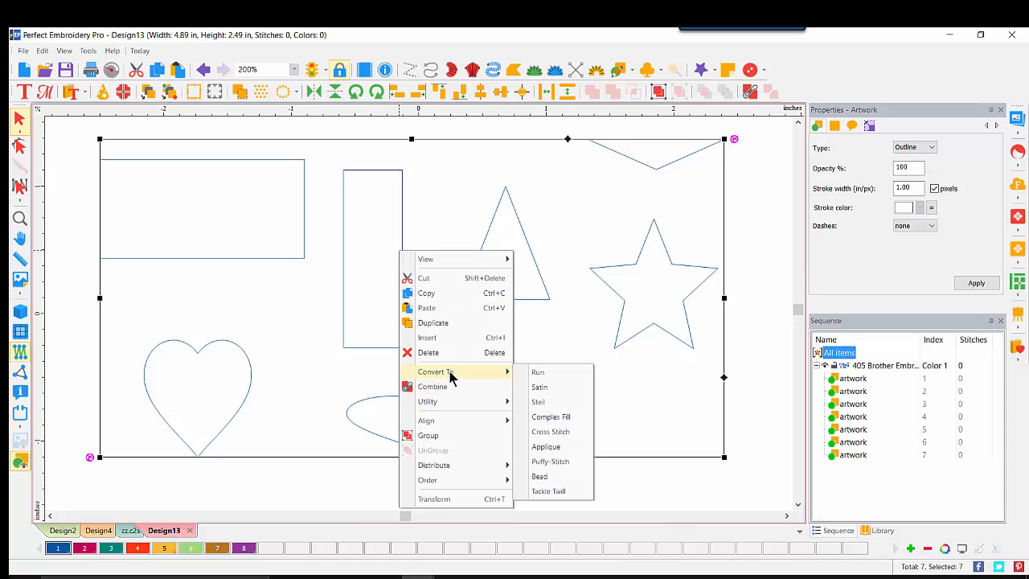
pyautogui.click(565, 377)
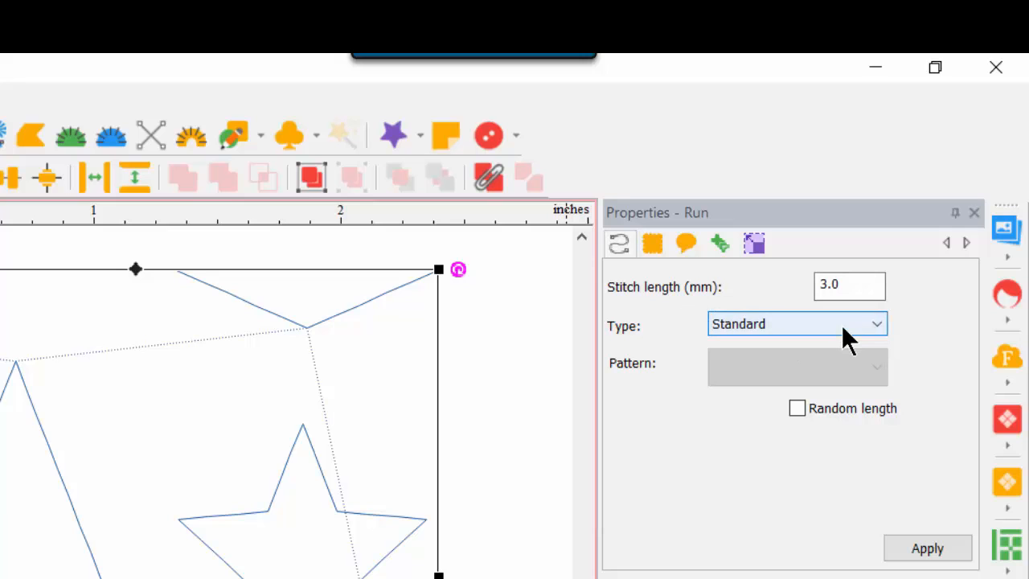
# Set the run type of all the shapes to Projection, apply it and deselect them
pyautogui.click(879, 322)
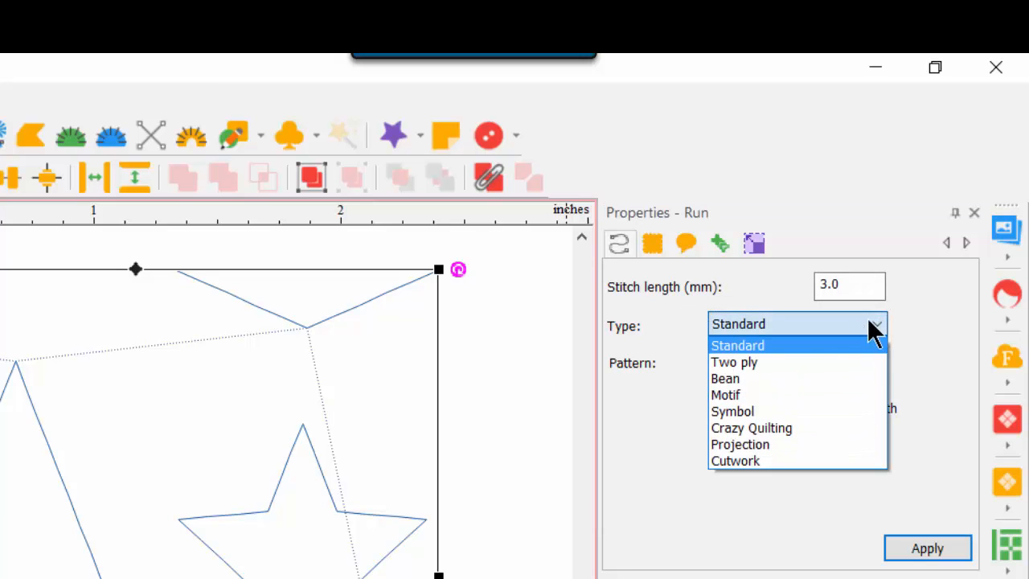
pyautogui.click(794, 447)
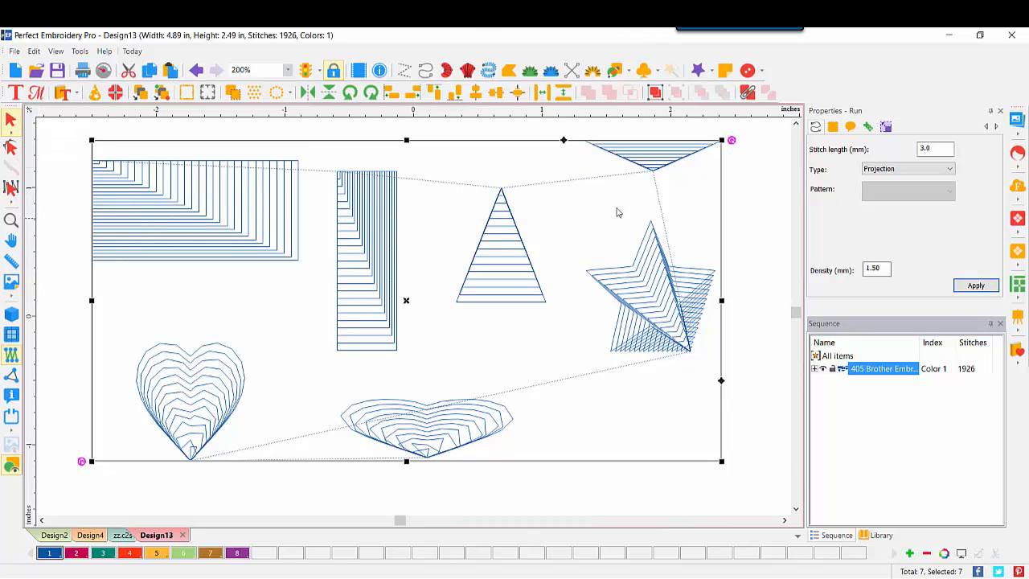
pyautogui.click(763, 301)
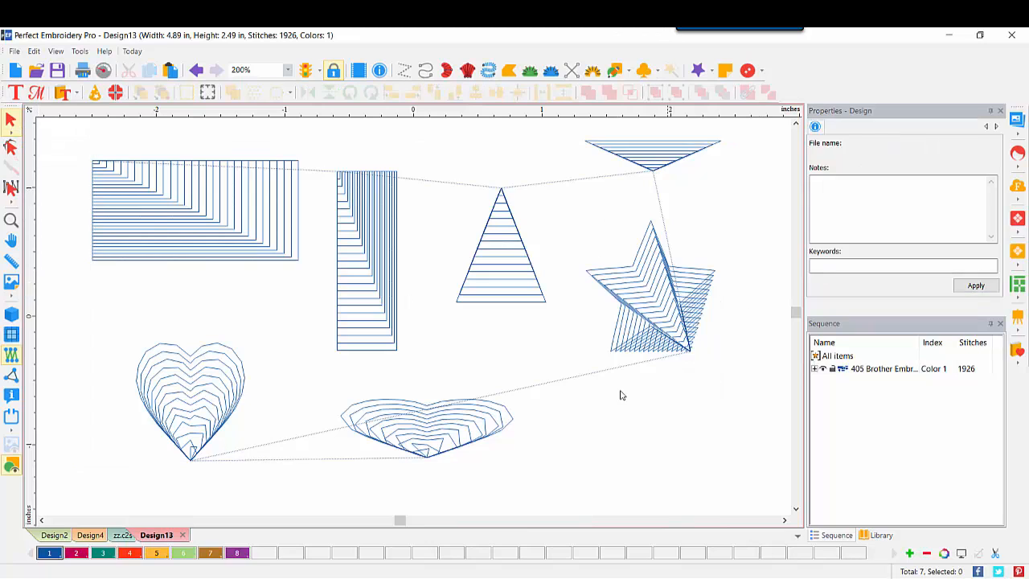
# Stretch the flattened Projection heart both downward and upward until it has regular heart proportions
pyautogui.click(462, 450)
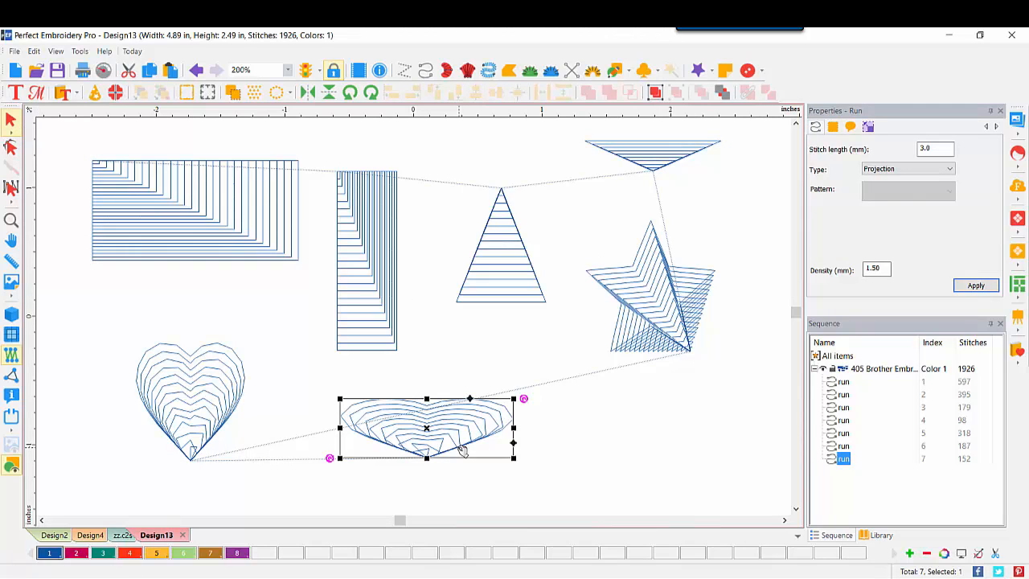
pyautogui.moveTo(426, 458); pyautogui.dragTo(427, 510)
pyautogui.moveTo(427, 397); pyautogui.dragTo(426, 365)
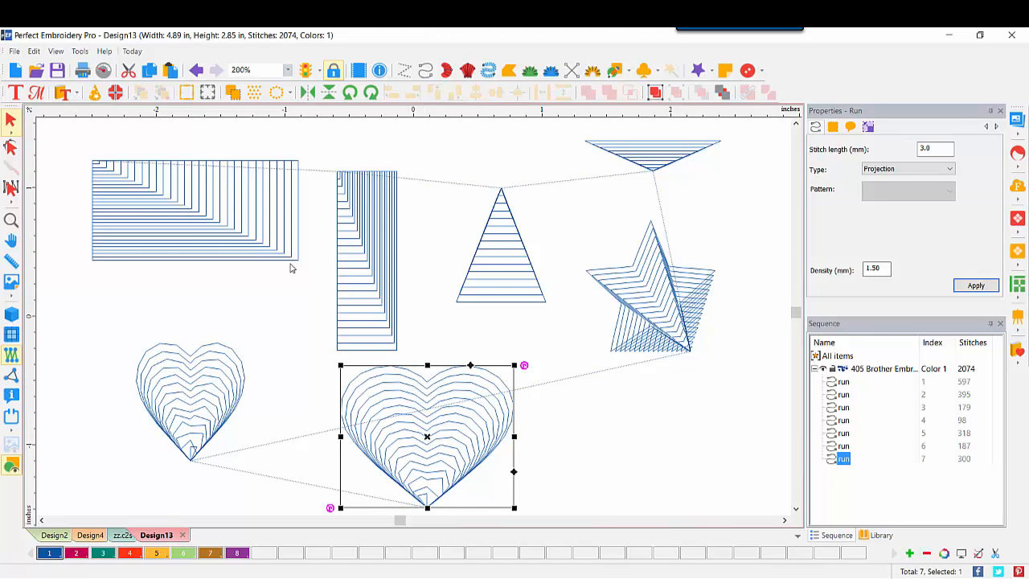
# Split the enlarged heart's outline at its top notch, offset the loose end slightly up and right, and apply the change
pyautogui.click(11, 147)
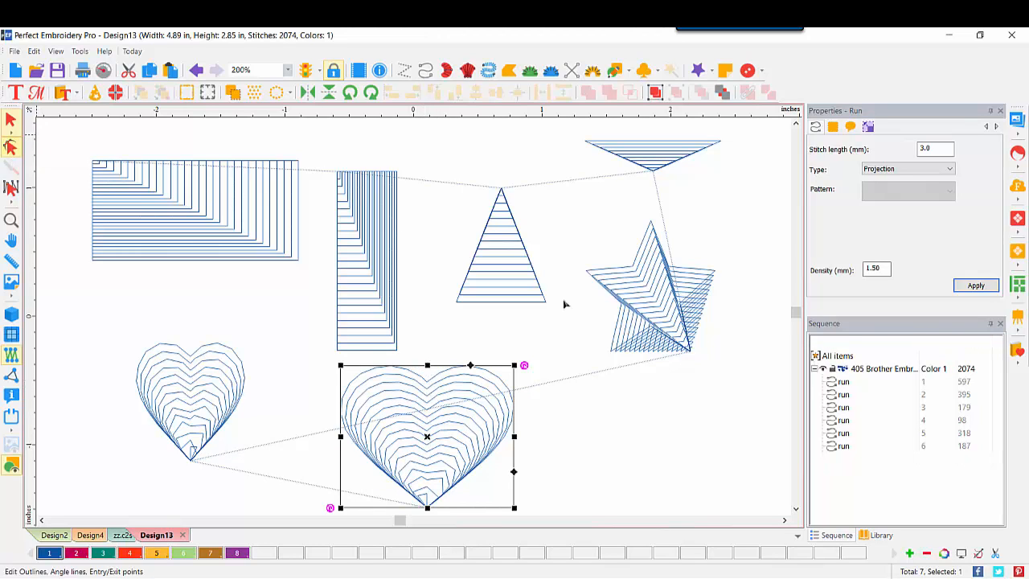
pyautogui.rightClick(427, 383)
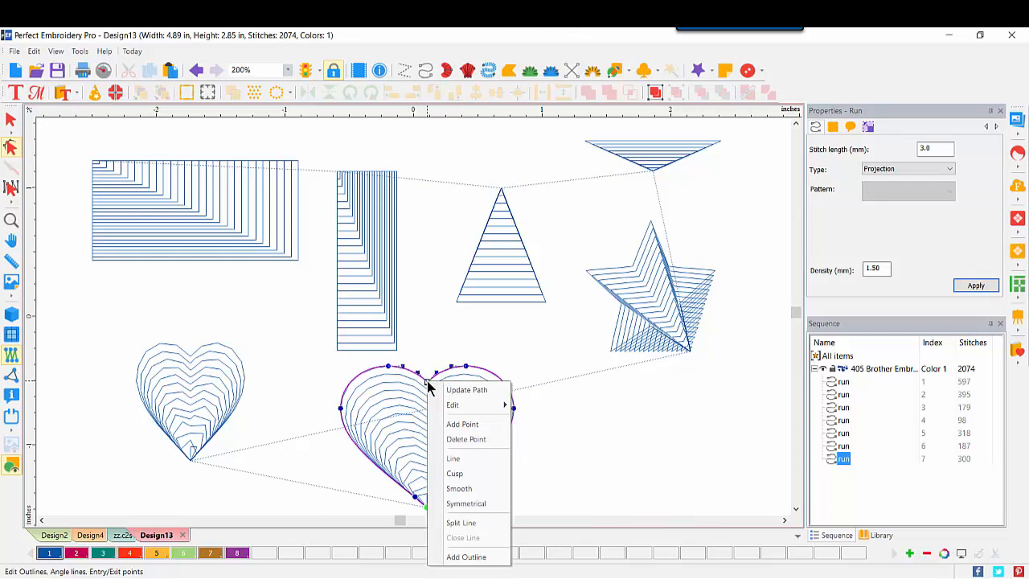
pyautogui.click(461, 524)
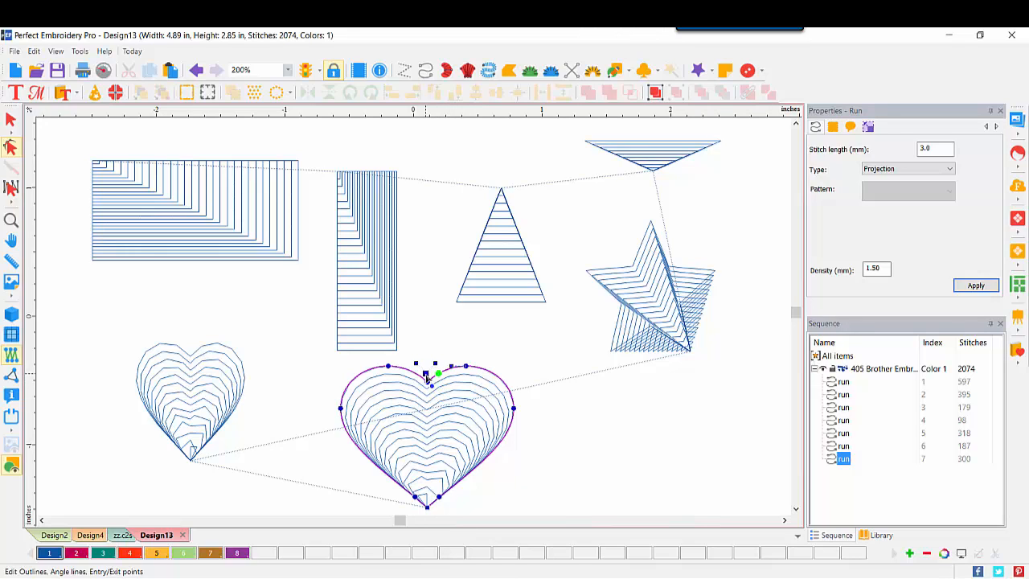
pyautogui.moveTo(427, 382); pyautogui.dragTo(437, 377)
pyautogui.click(976, 285)
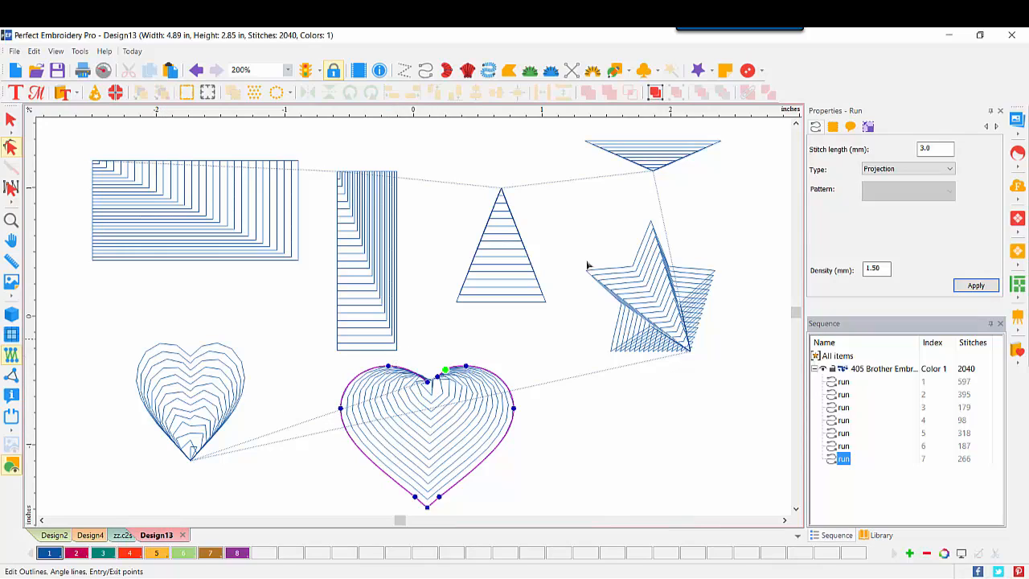
# Pull the star's inner outline point between its two right-hand tips far out to the lower right and apply it
pyautogui.click(645, 273)
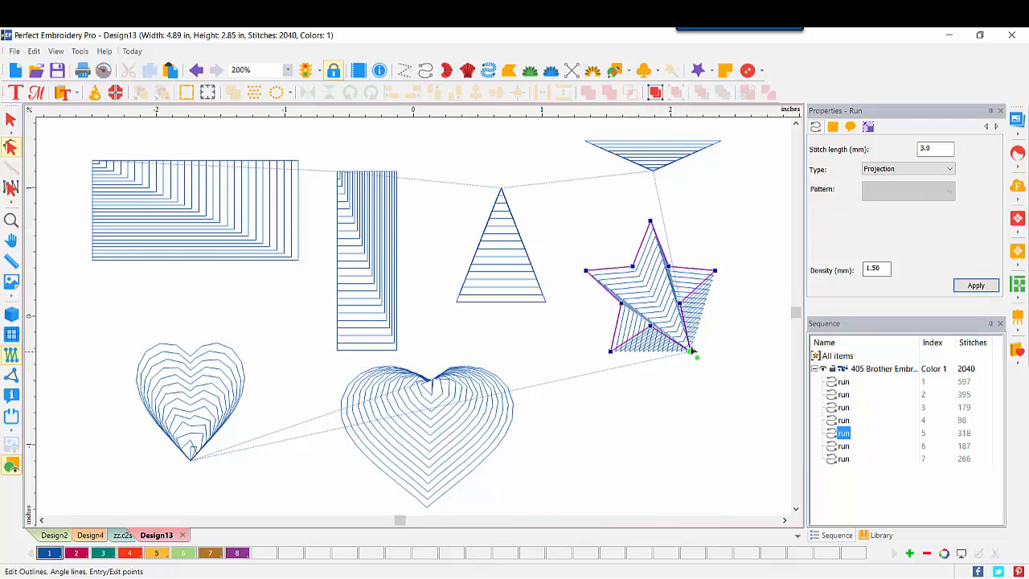
pyautogui.moveTo(683, 310); pyautogui.dragTo(767, 432)
pyautogui.click(967, 288)
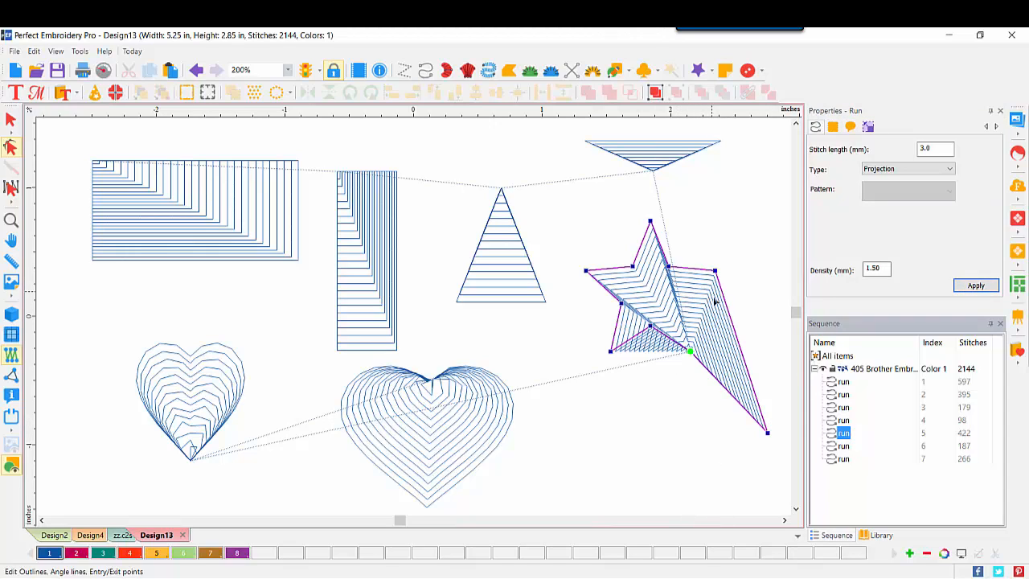
# Move the star's stretched point beyond its upper left side and finally just outside its lower-right tip, applying each position
pyautogui.moveTo(767, 437); pyautogui.dragTo(591, 184)
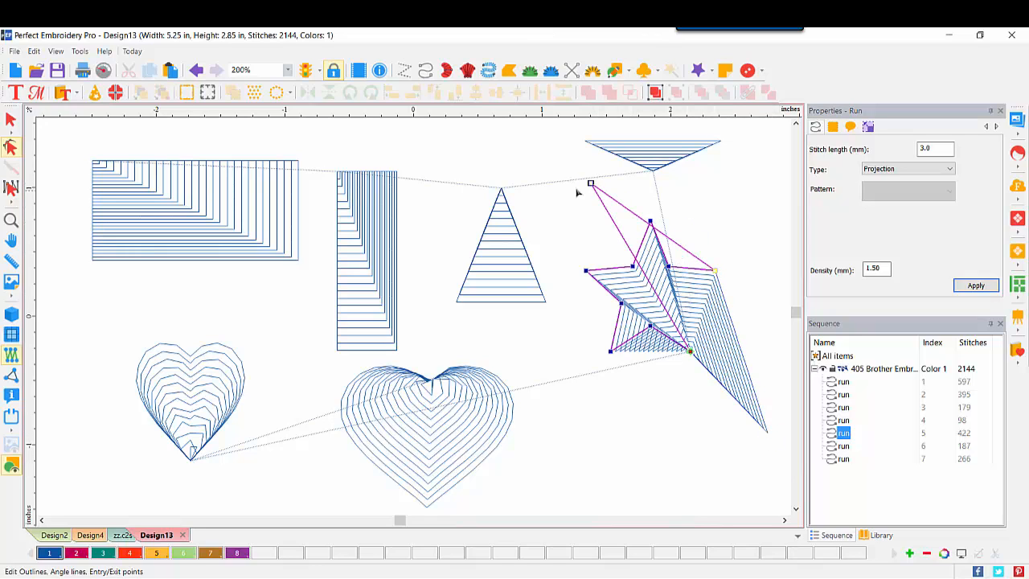
pyautogui.click(978, 287)
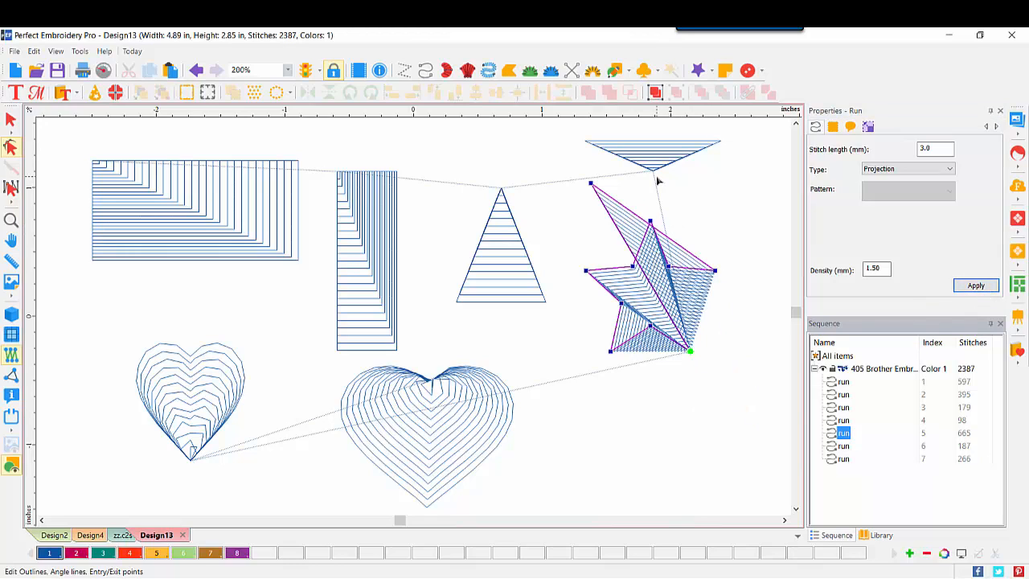
pyautogui.moveTo(591, 185); pyautogui.dragTo(728, 354)
pyautogui.click(978, 287)
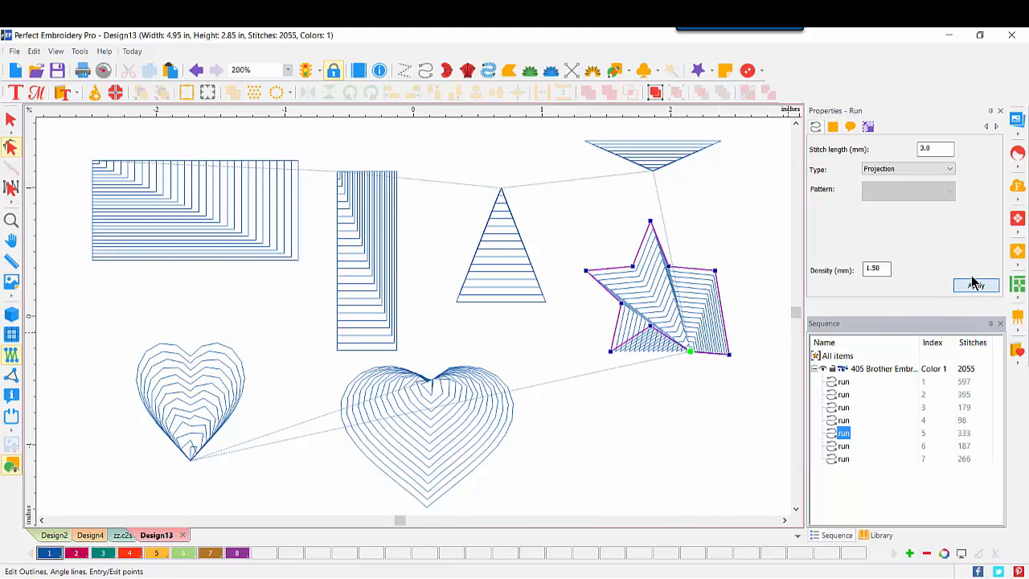
# Raise the flat triangle's right corner and make it smooth, and move that point below the shape's left side, applying both versions
pyautogui.click(796, 123)
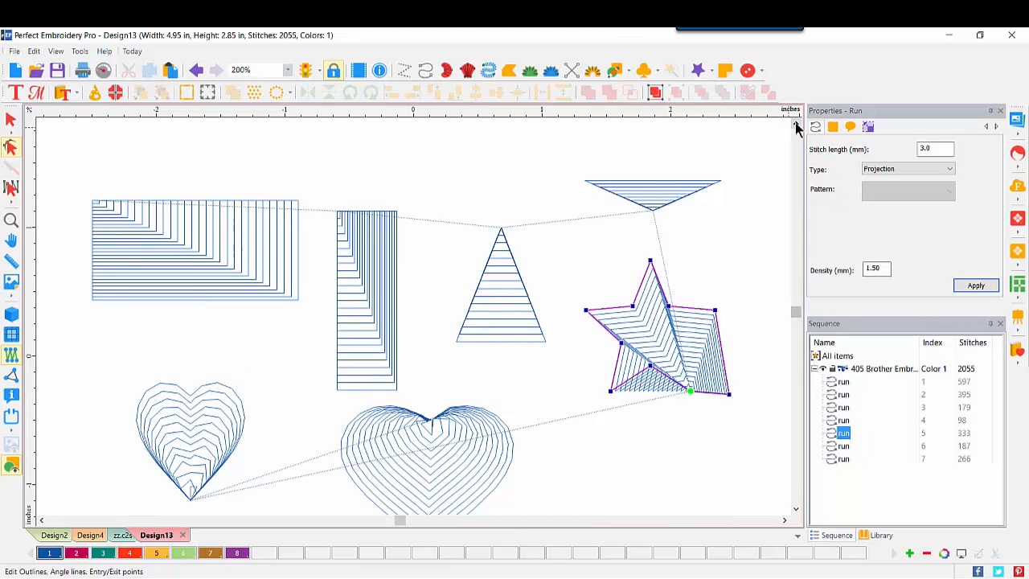
pyautogui.click(655, 213)
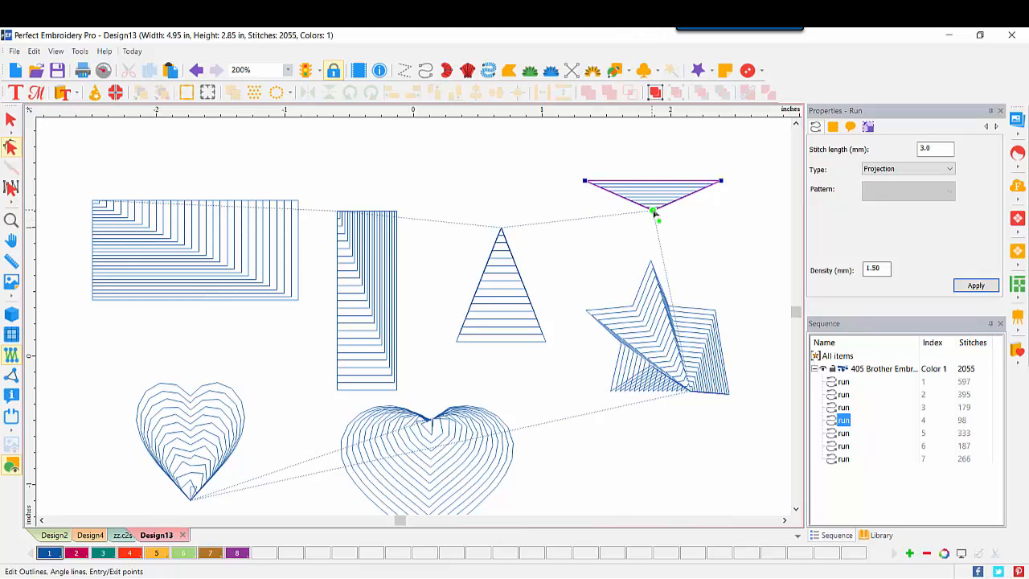
pyautogui.moveTo(720, 180); pyautogui.dragTo(706, 138)
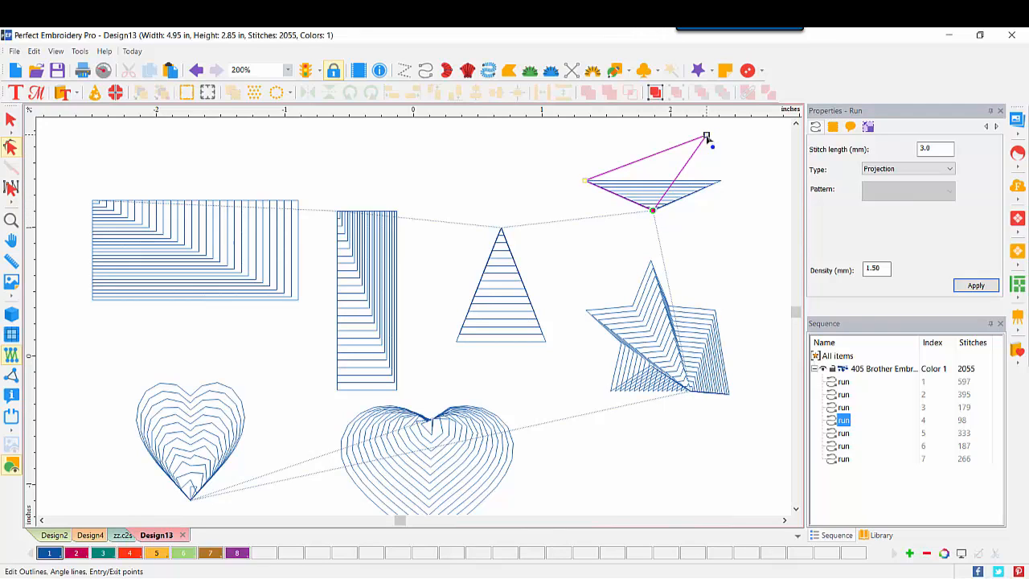
pyautogui.rightClick(706, 138)
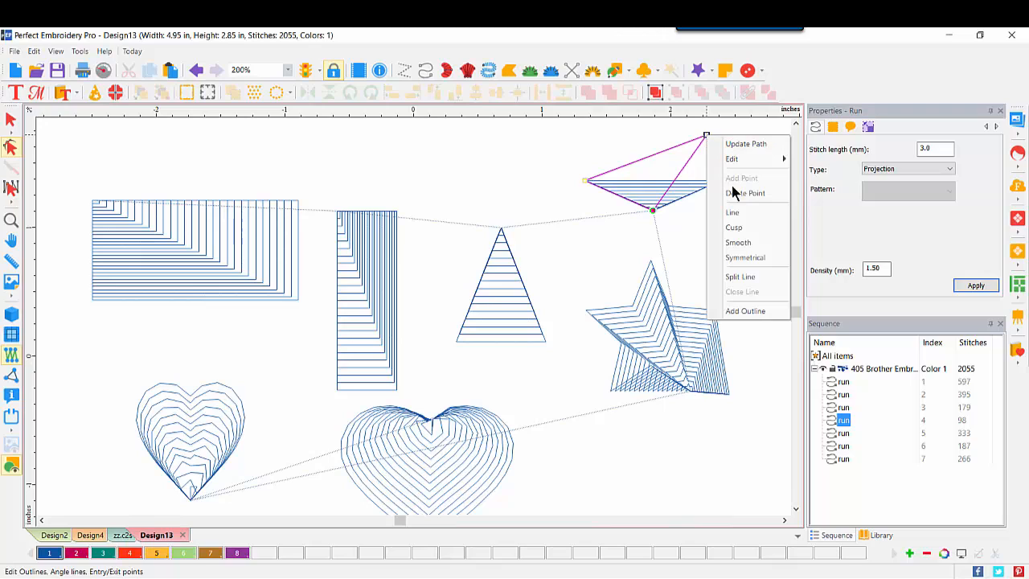
pyautogui.click(741, 245)
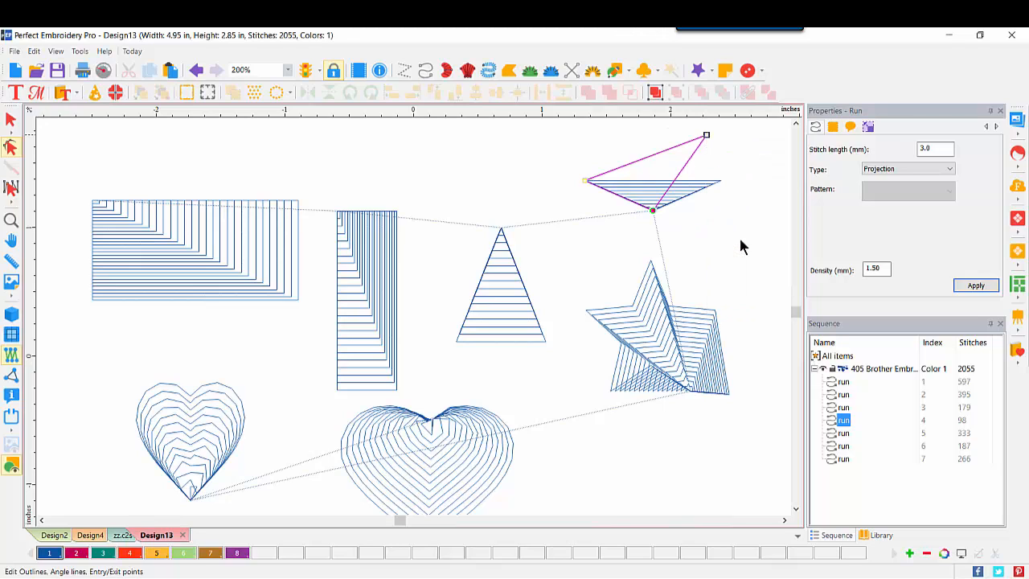
pyautogui.click(964, 286)
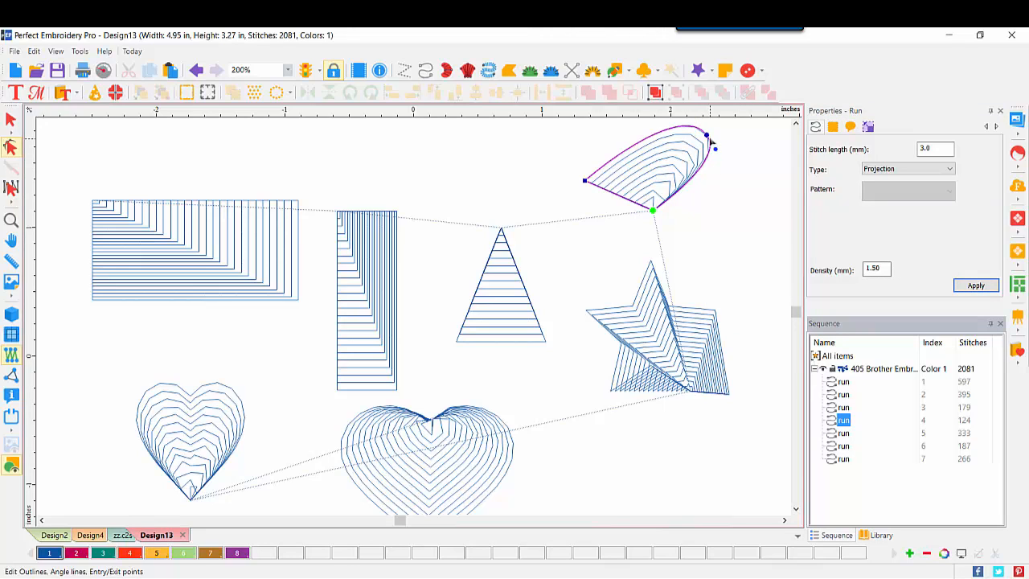
pyautogui.moveTo(707, 136); pyautogui.dragTo(612, 235)
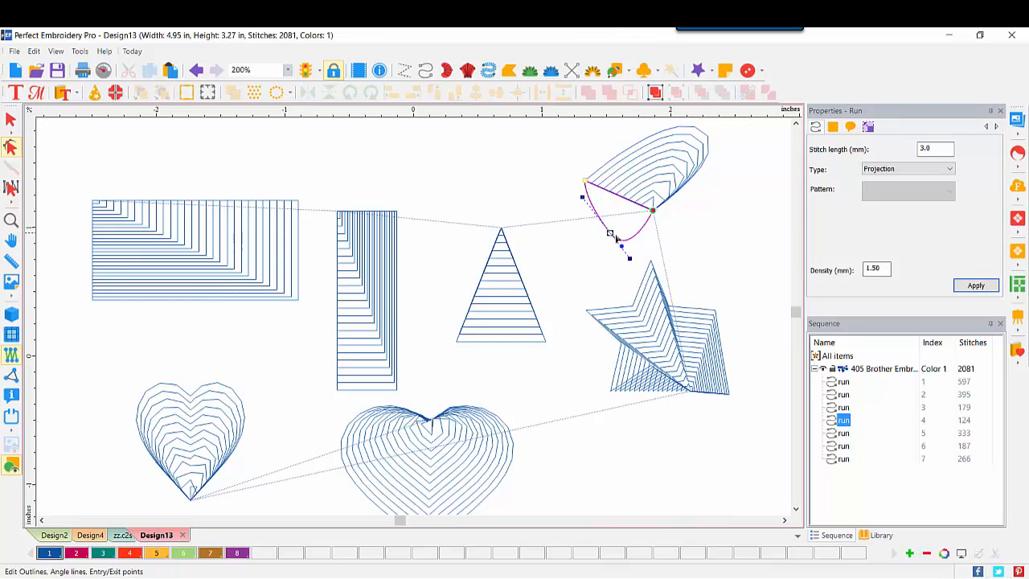
pyautogui.click(964, 285)
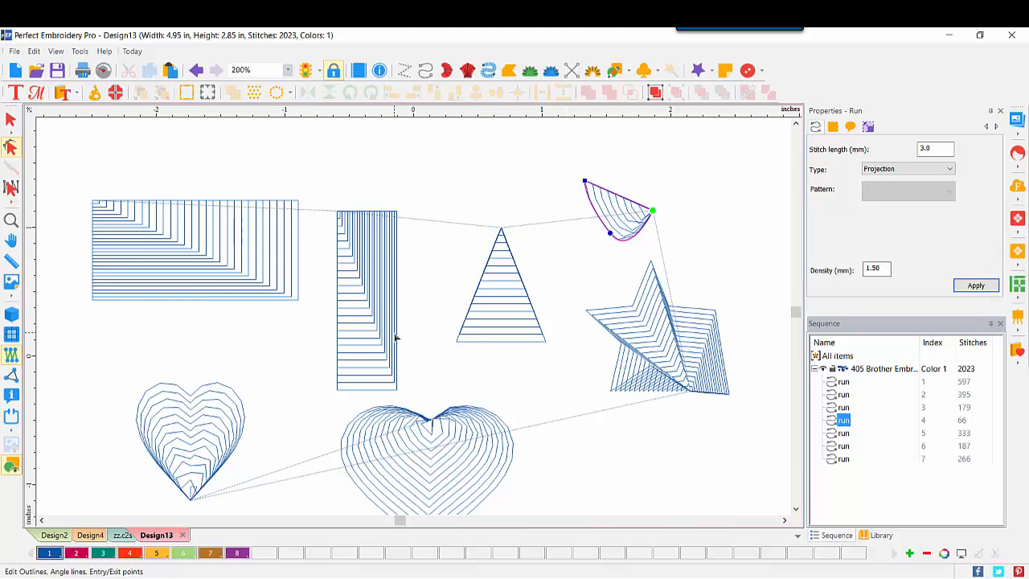
# Duplicate the large heart and place one of the two hearts to the lower right, beneath the star
pyautogui.click(796, 508)
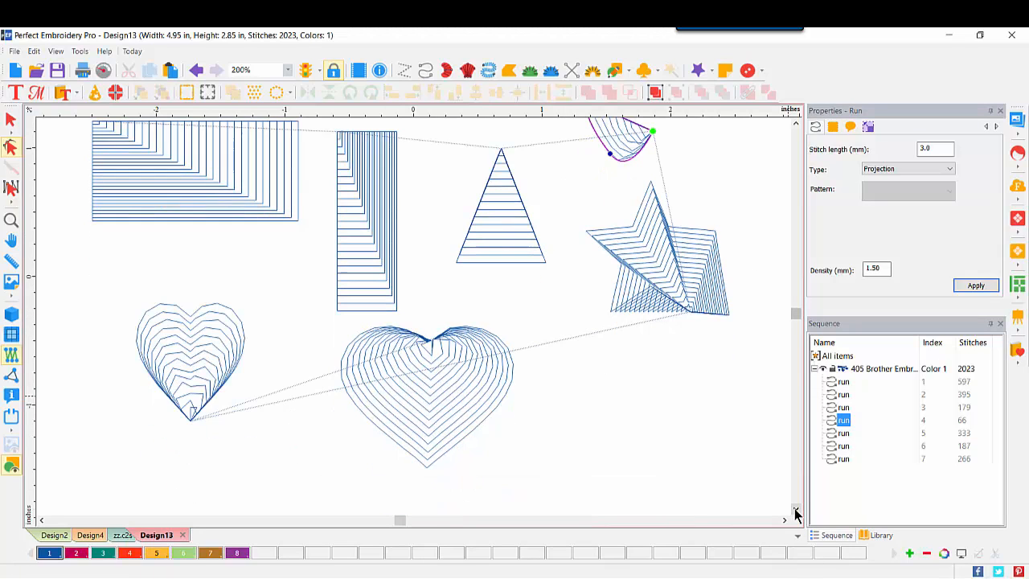
pyautogui.click(10, 119)
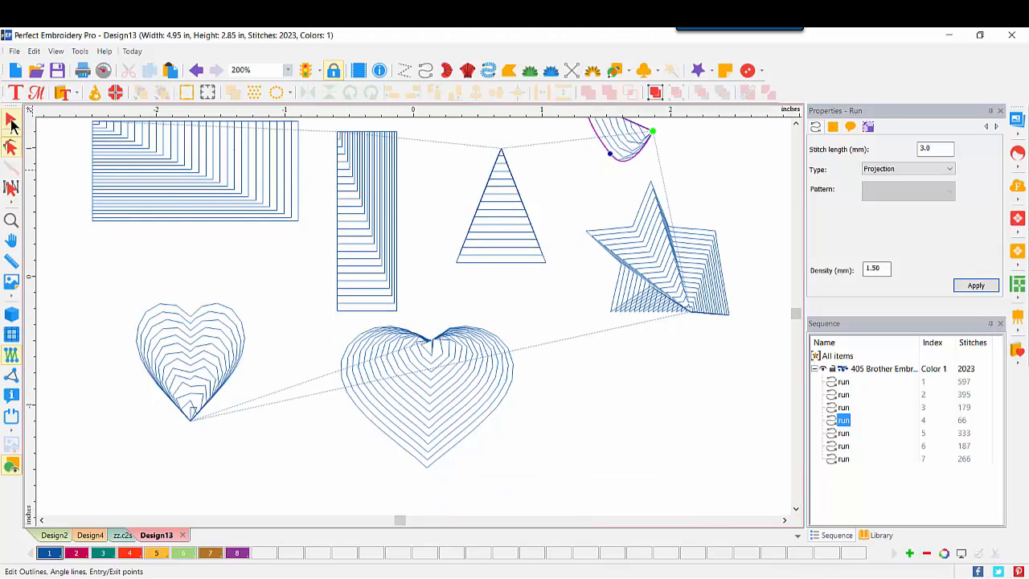
pyautogui.click(429, 397)
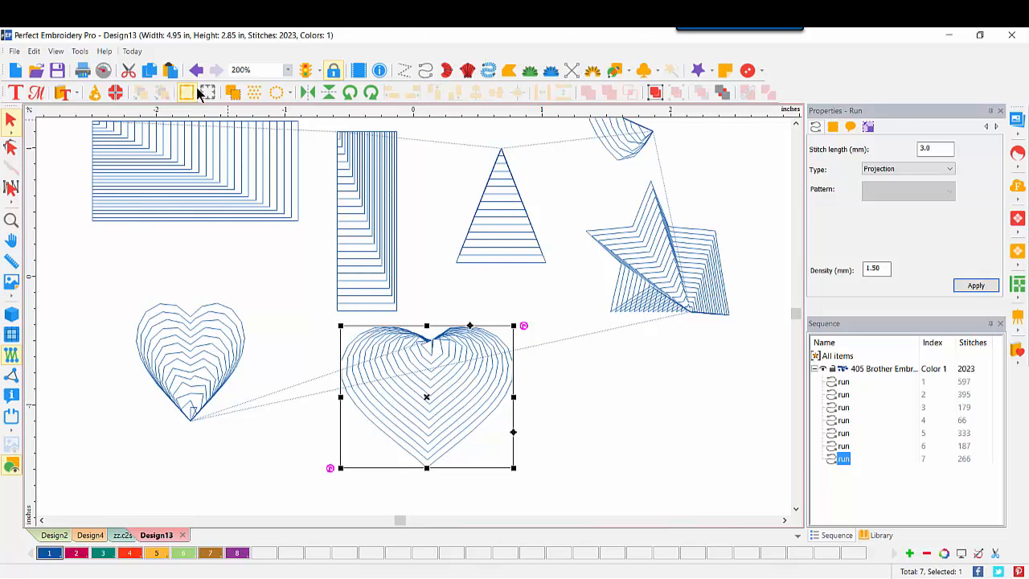
pyautogui.click(170, 72)
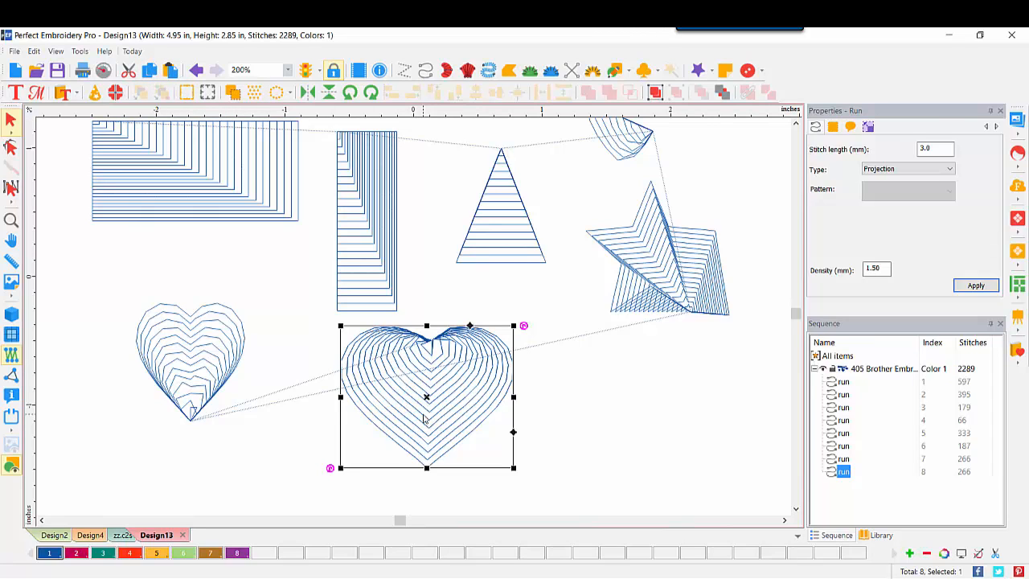
pyautogui.moveTo(426, 417); pyautogui.dragTo(647, 473)
pyautogui.moveTo(492, 352); pyautogui.dragTo(692, 402)
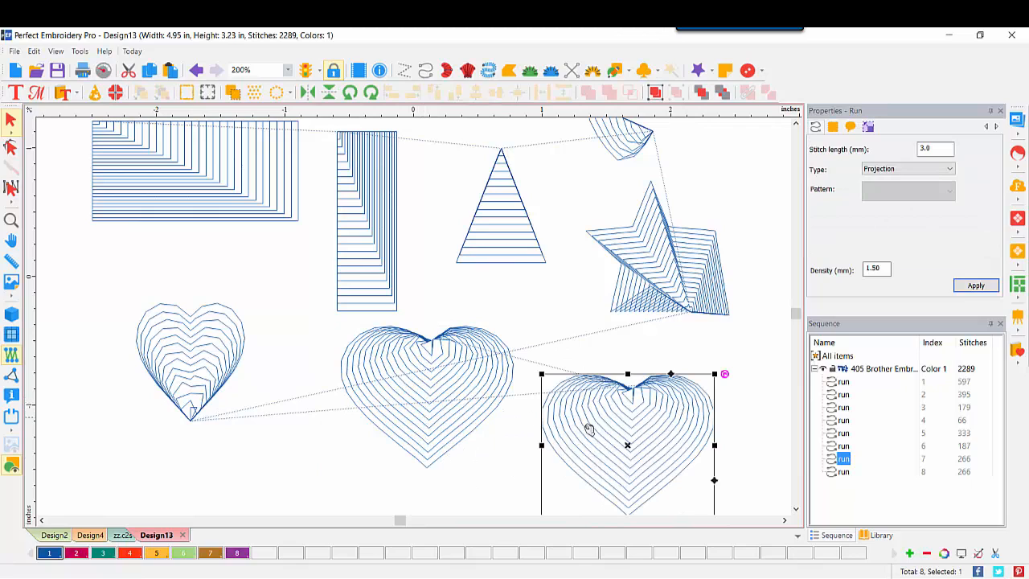
# Set the Projection density of the heart beneath the star to 1 mm and apply it
pyautogui.doubleClick(886, 268)
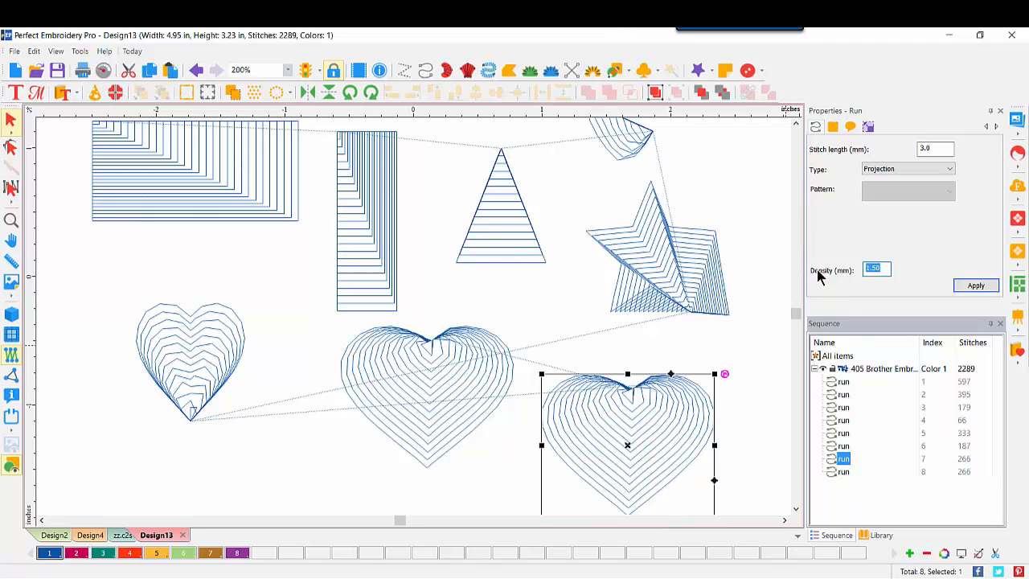
pyautogui.write('1')
pyautogui.click(980, 288)
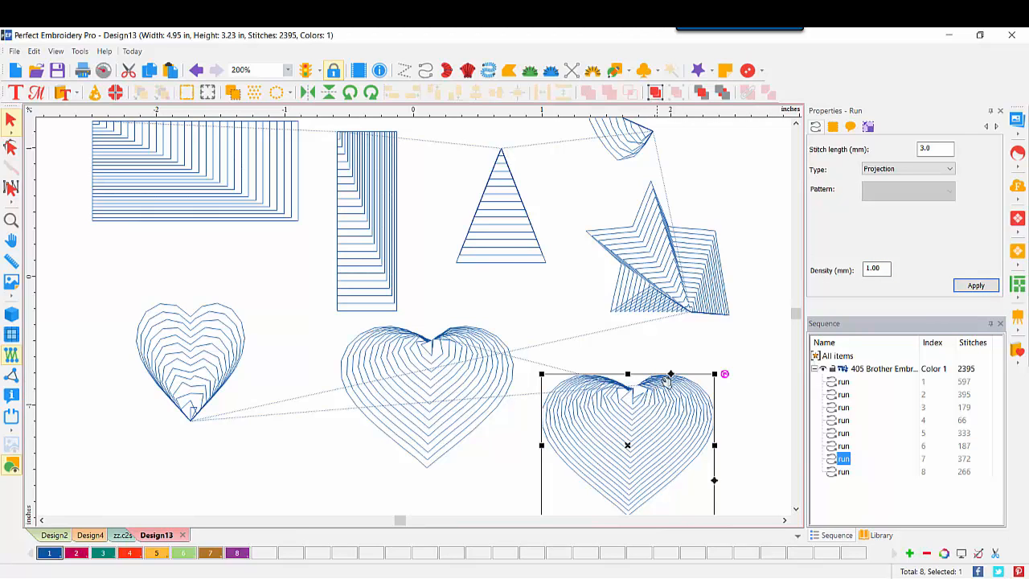
# Turn on the 3D stitch view and set the density of the heart beneath the star to 2.2 mm
pyautogui.click(11, 315)
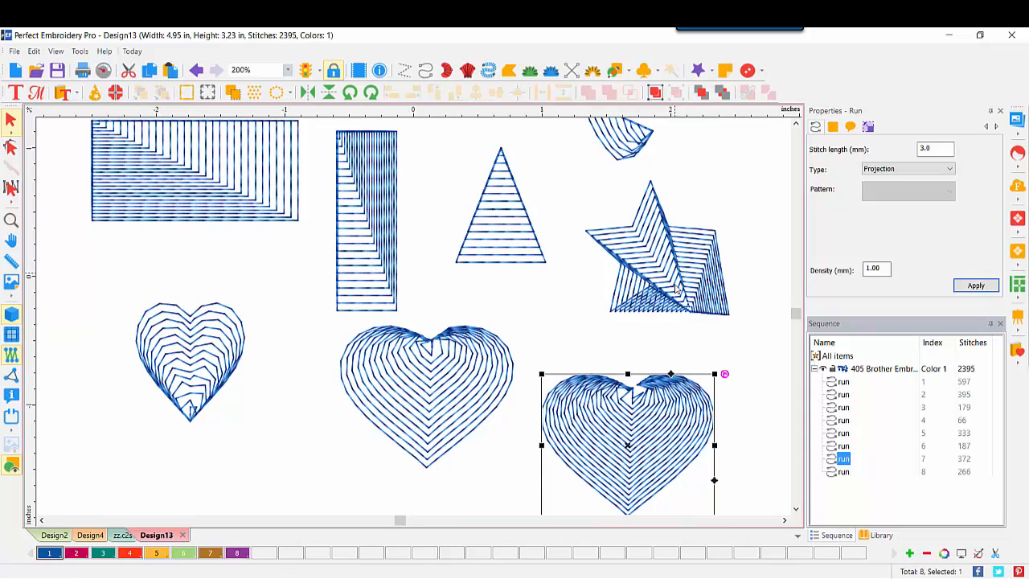
pyautogui.doubleClick(879, 268)
pyautogui.write('2.2')
pyautogui.click(977, 286)
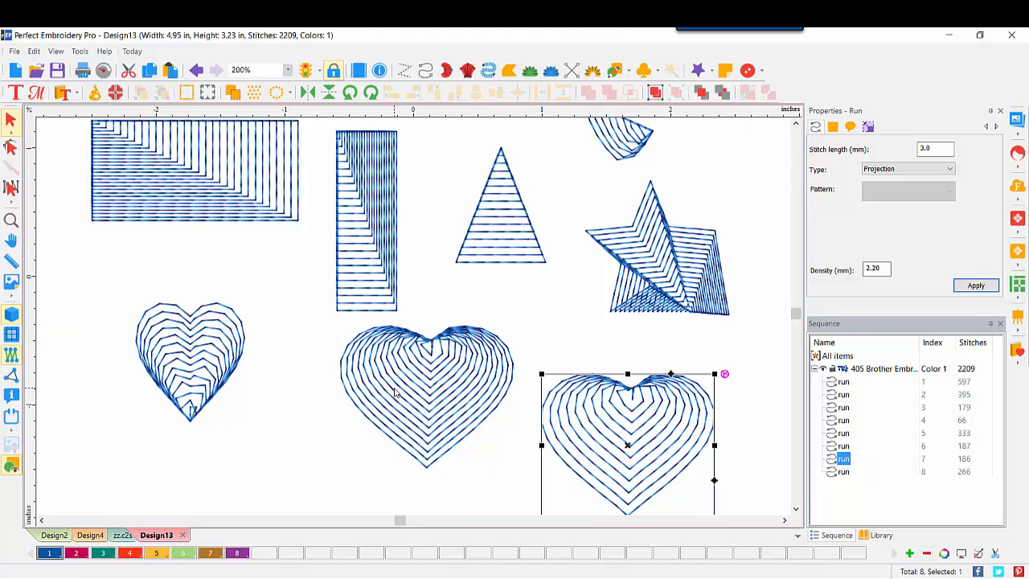
# Open the design "3 projection petal play.c2s" and show the outline points of the pink oval, the blue petal and the red petal
pyautogui.click(36, 71)
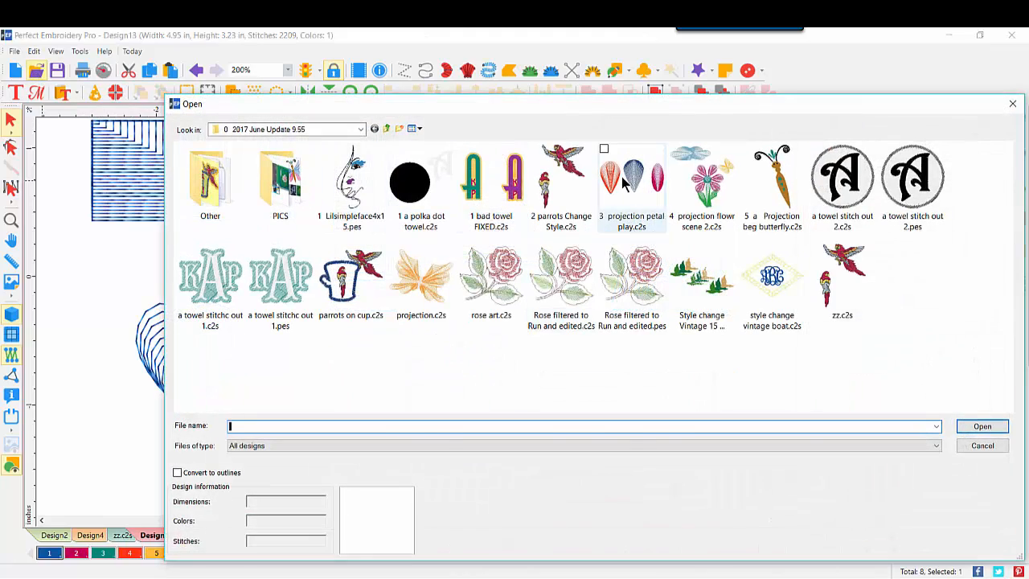
pyautogui.doubleClick(604, 177)
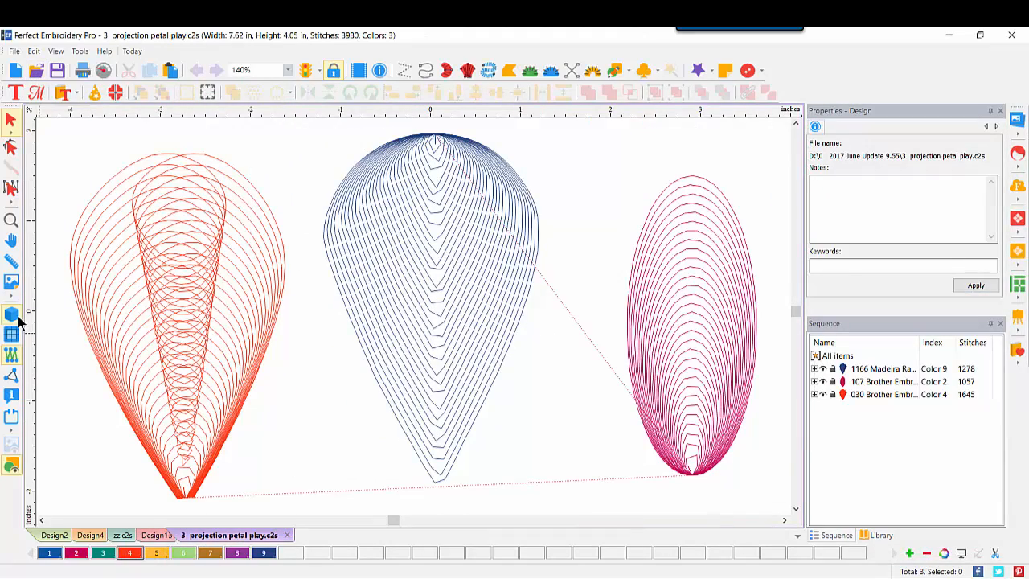
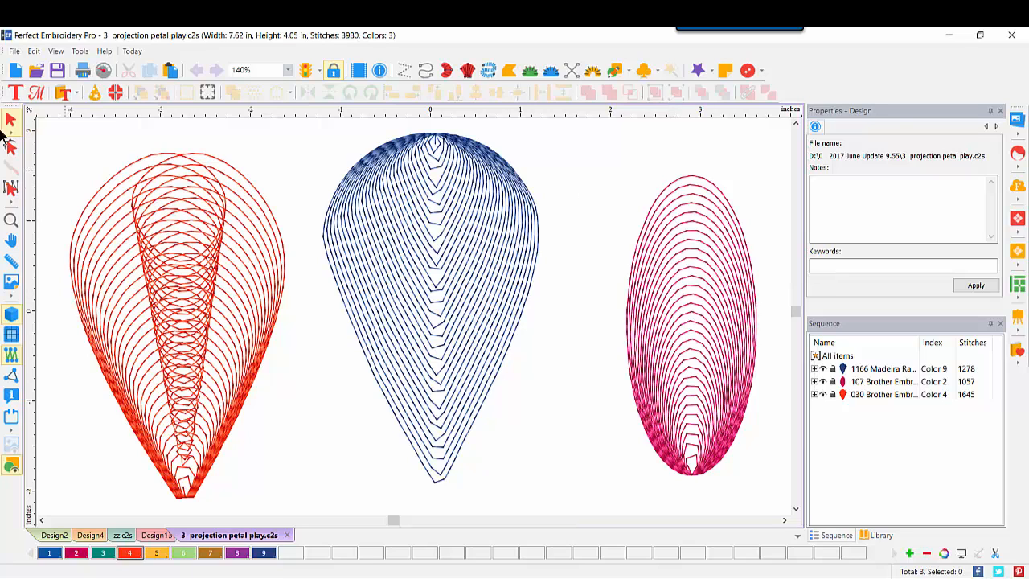
pyautogui.click(10, 148)
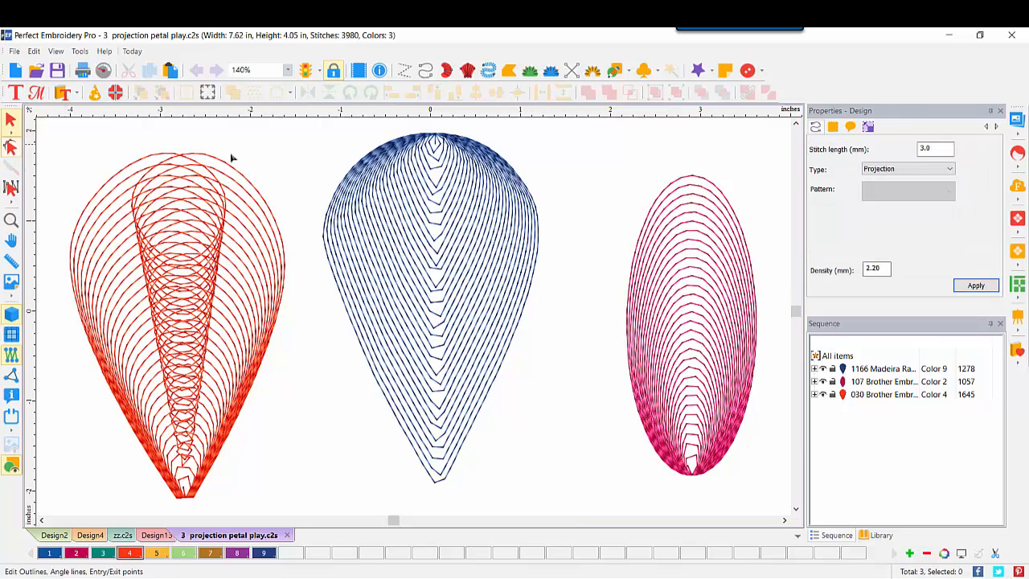
pyautogui.click(679, 187)
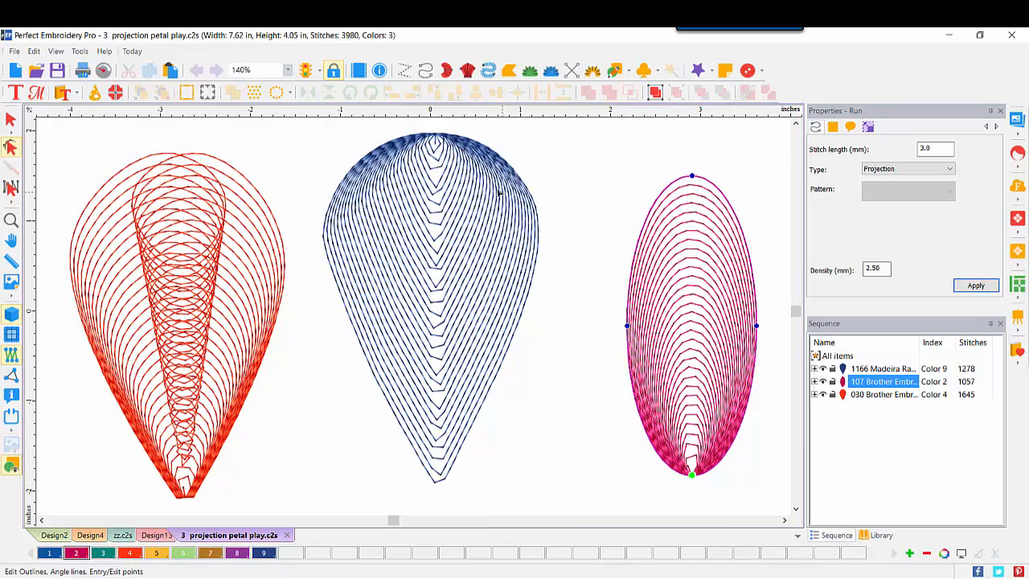
pyautogui.click(441, 142)
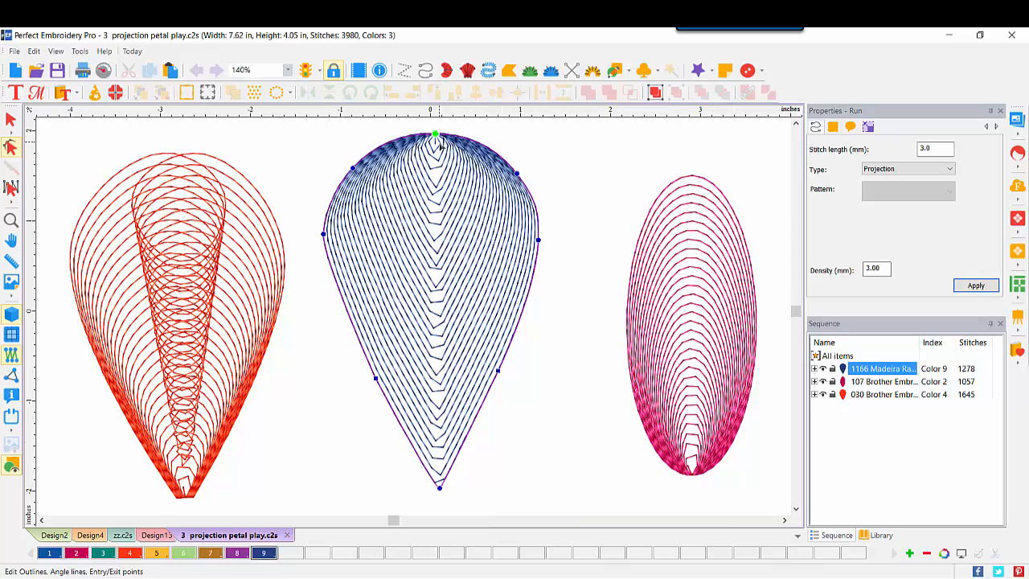
pyautogui.click(245, 182)
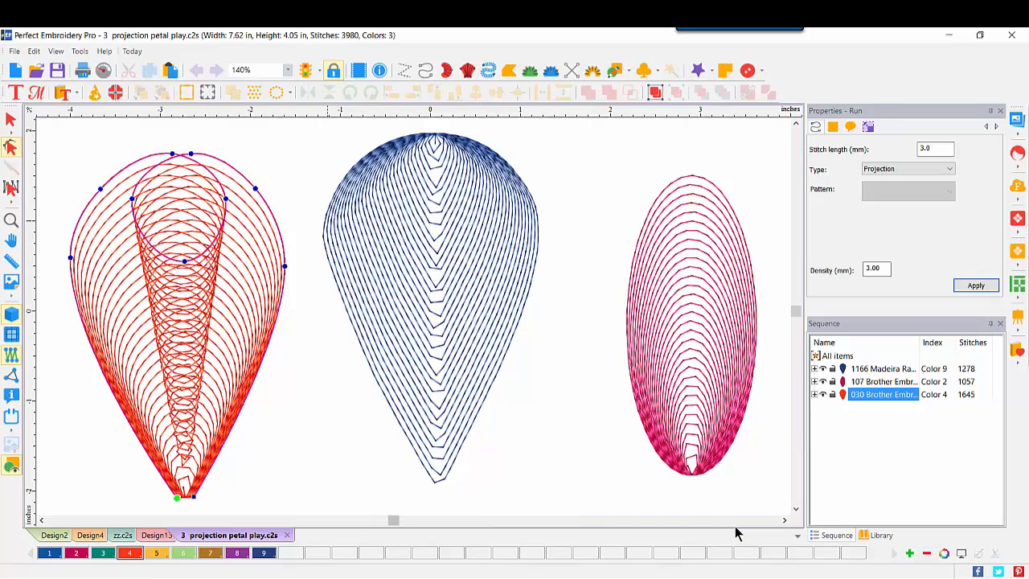
# Draw an open petal outline with a small inner loop at its tip, using the artwork Pen, to the lower left of the red petal
pyautogui.click(287, 74)
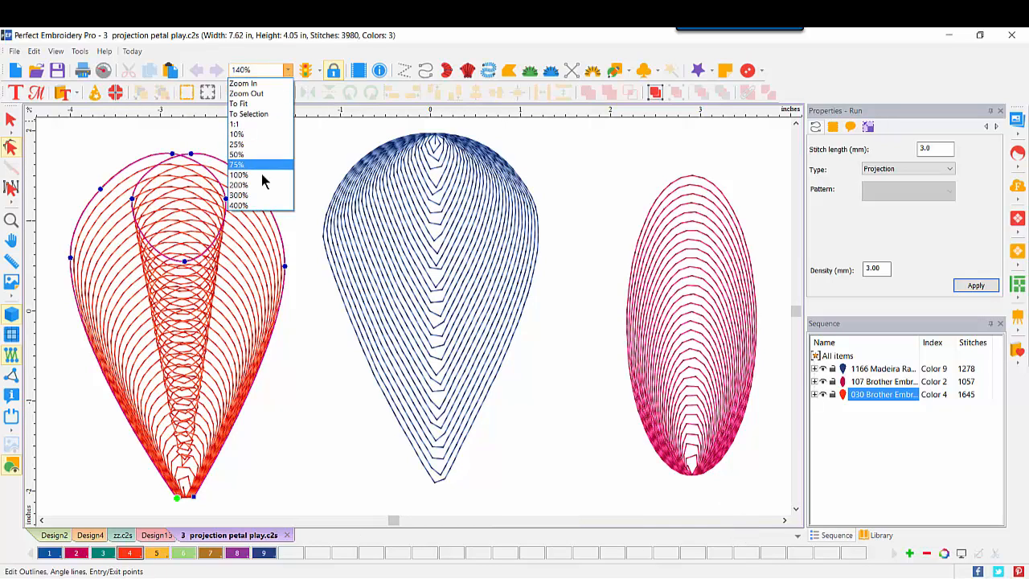
pyautogui.click(266, 173)
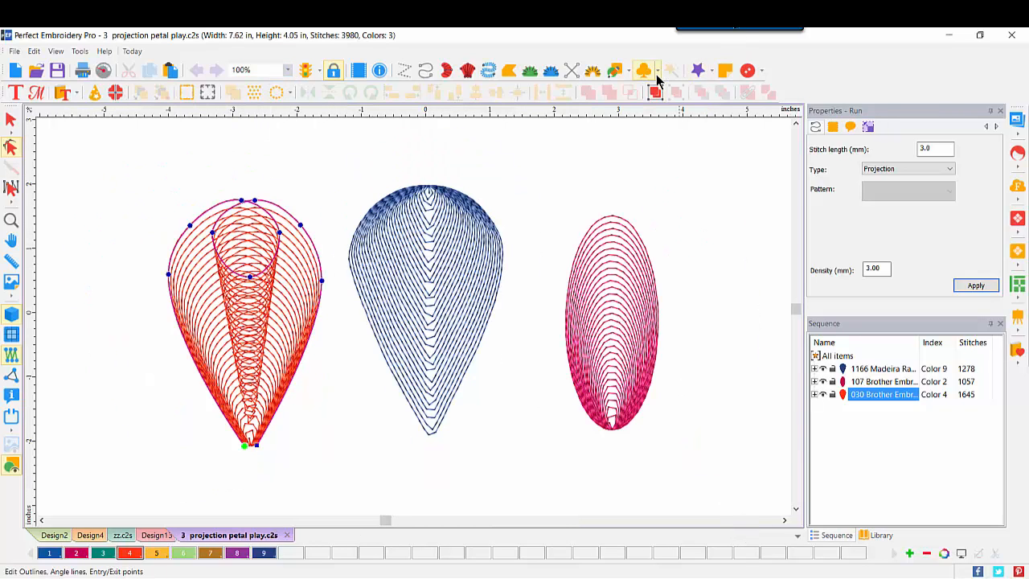
pyautogui.click(626, 71)
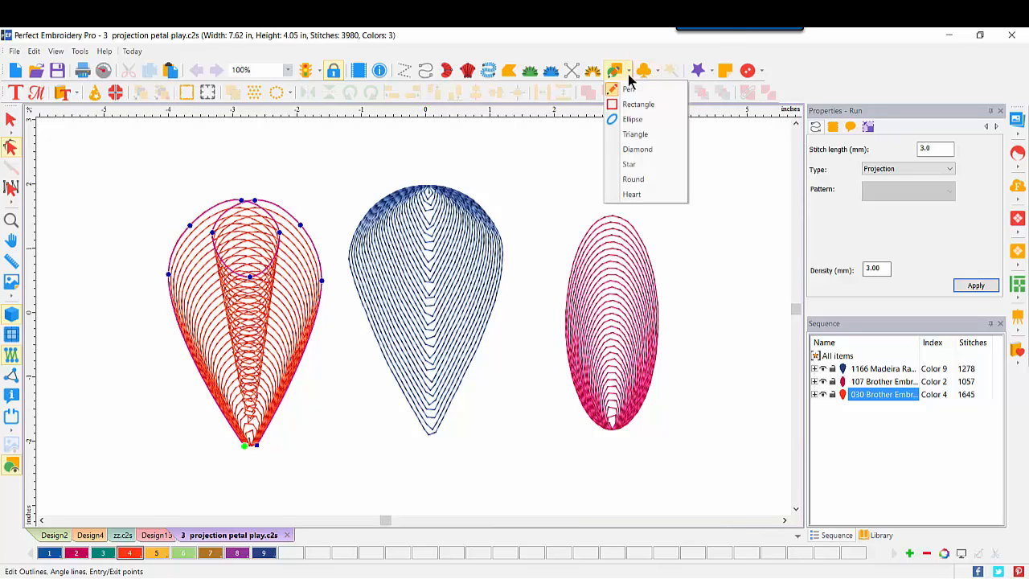
pyautogui.click(630, 90)
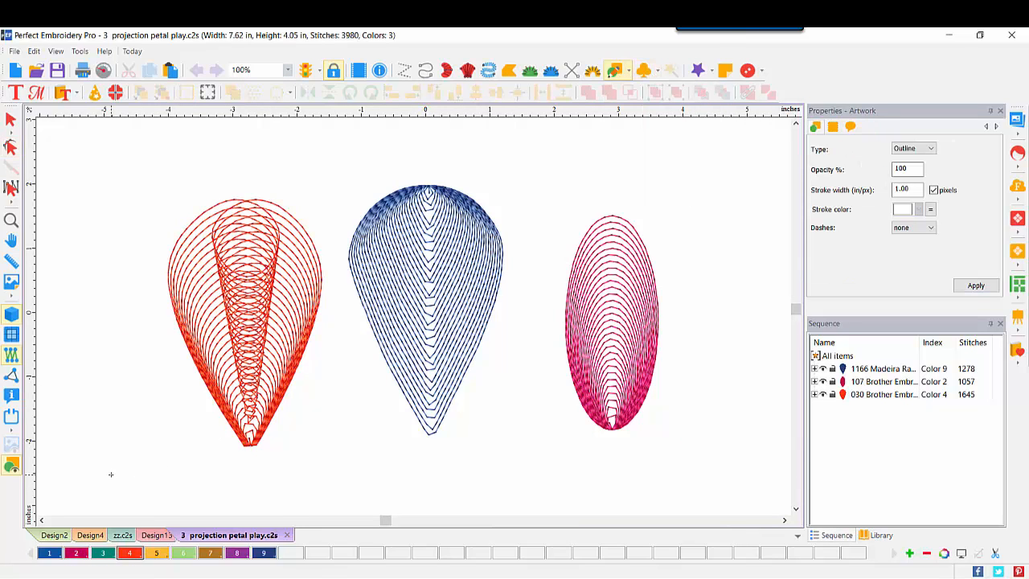
pyautogui.moveTo(91, 502); pyautogui.dragTo(53, 404)
pyautogui.click(107, 360)
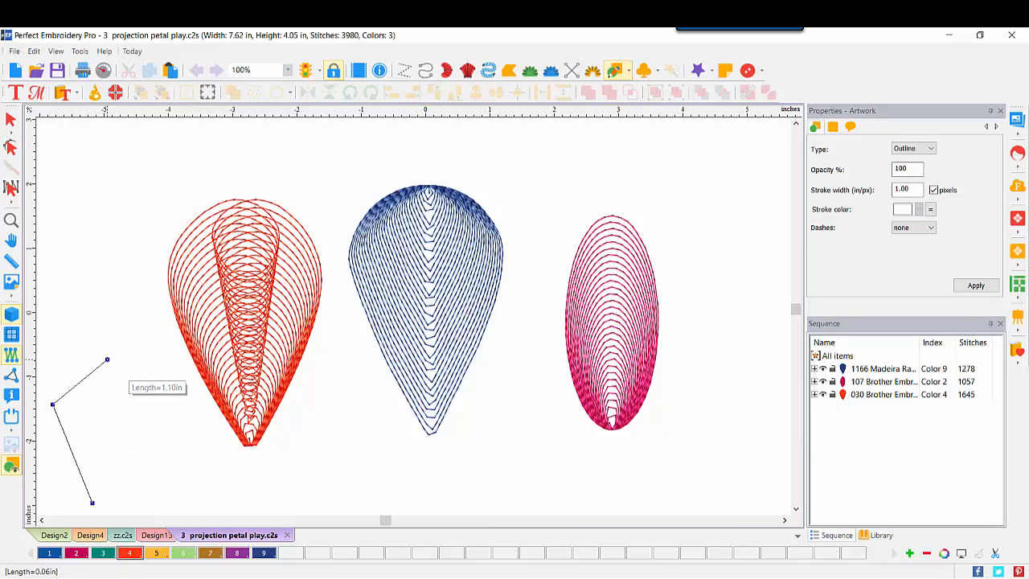
pyautogui.click(128, 391)
pyautogui.click(105, 409)
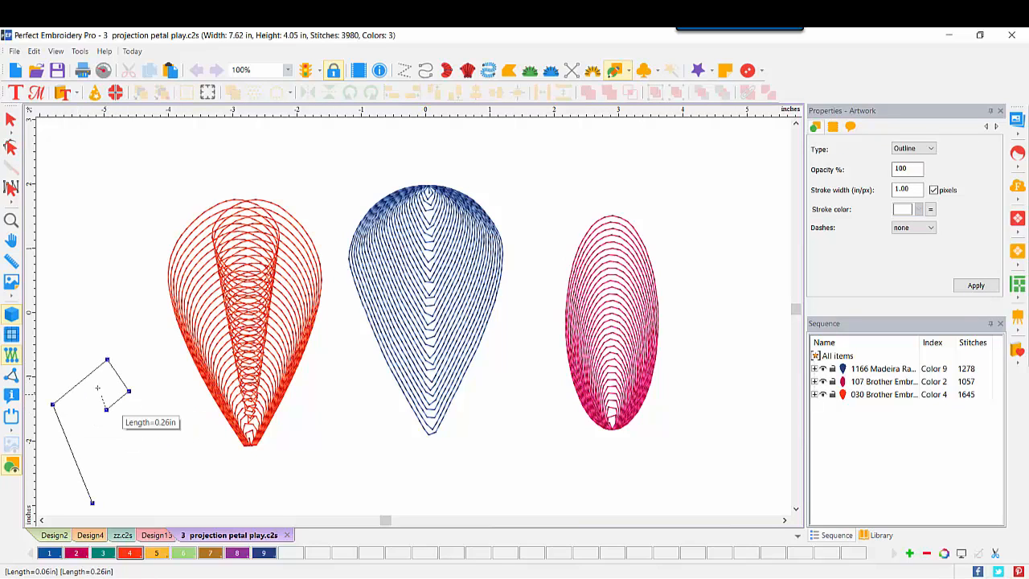
pyautogui.click(89, 359)
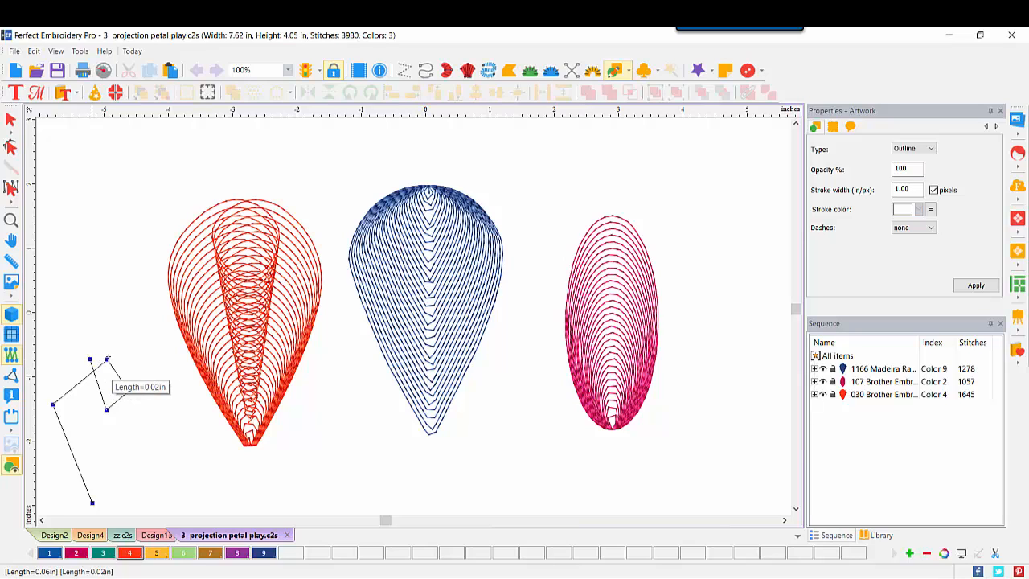
pyautogui.click(116, 359)
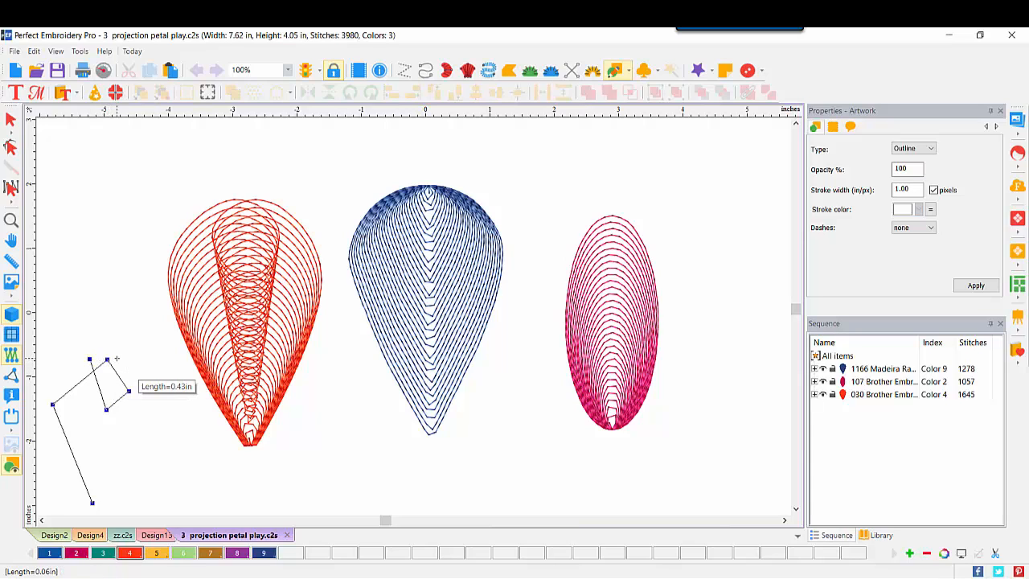
pyautogui.click(162, 407)
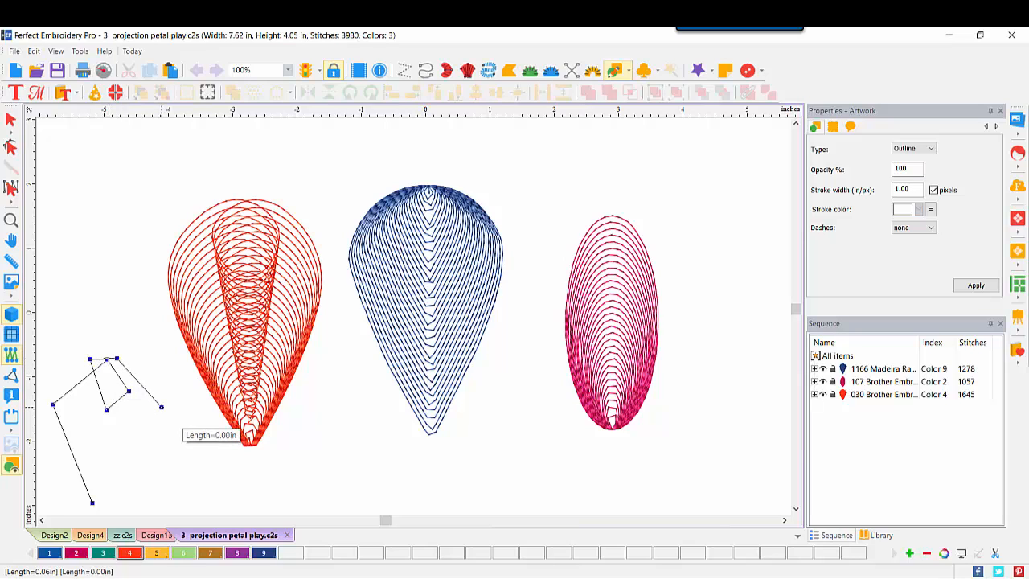
pyautogui.click(115, 497)
pyautogui.rightClick(115, 497)
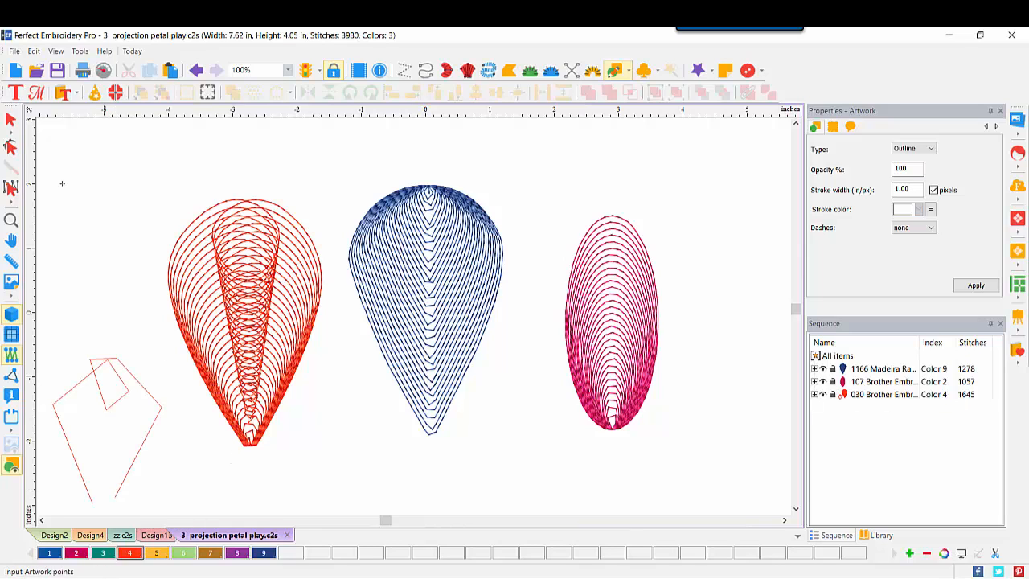
# Make all points of the new petal outline smooth except the two end points at its base
pyautogui.click(10, 119)
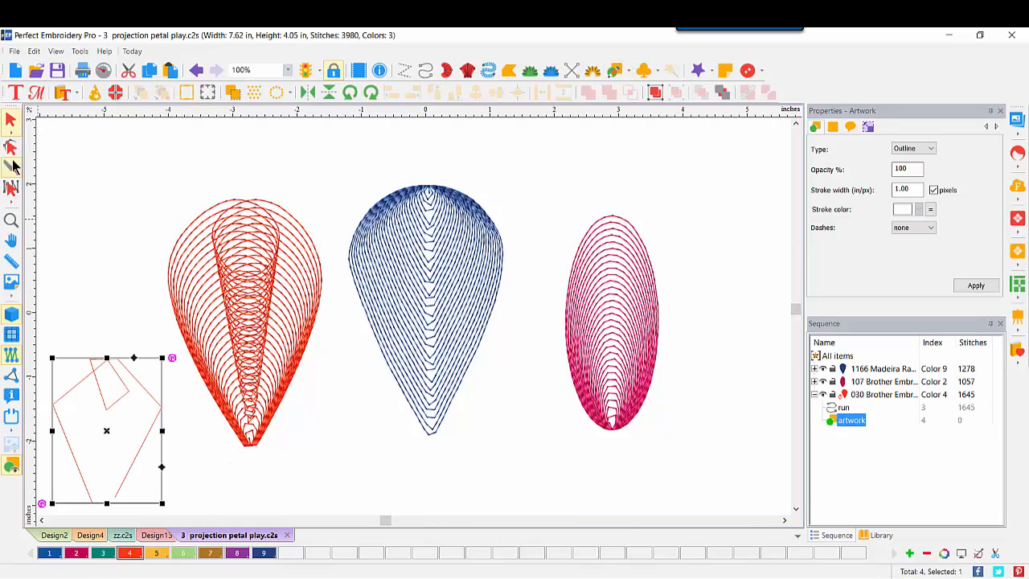
pyautogui.click(10, 146)
pyautogui.moveTo(68, 339); pyautogui.dragTo(125, 422)
pyautogui.moveTo(50, 320); pyautogui.dragTo(177, 442)
pyautogui.rightClick(113, 363)
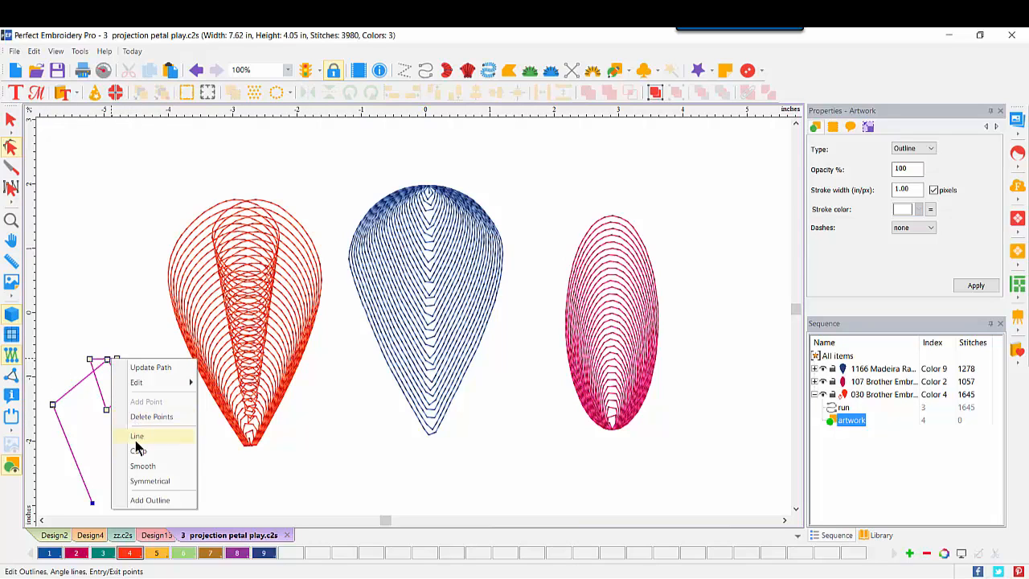
pyautogui.click(139, 469)
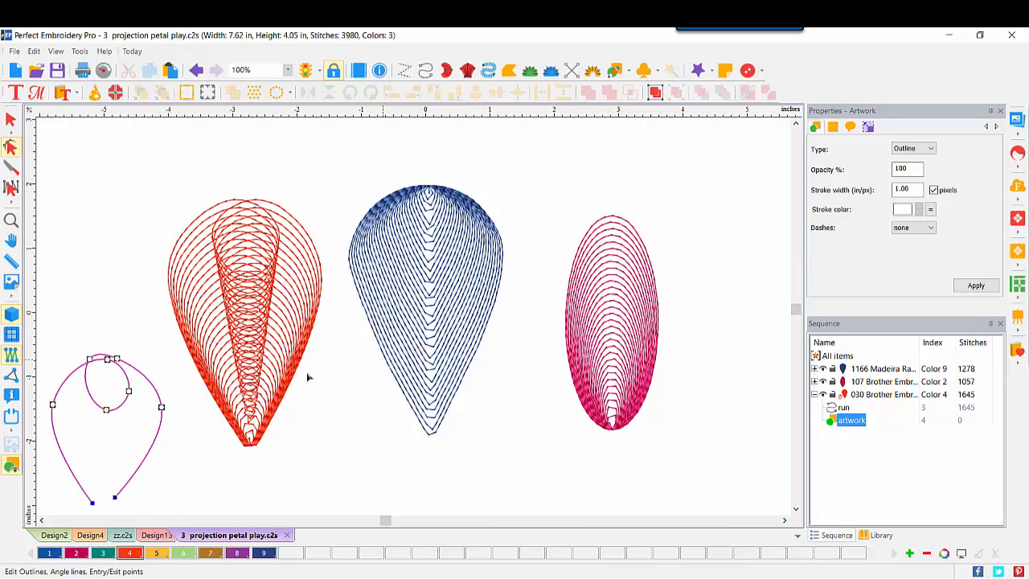
# Convert the new petal artwork to a run and apply the Projection type to it
pyautogui.click(11, 119)
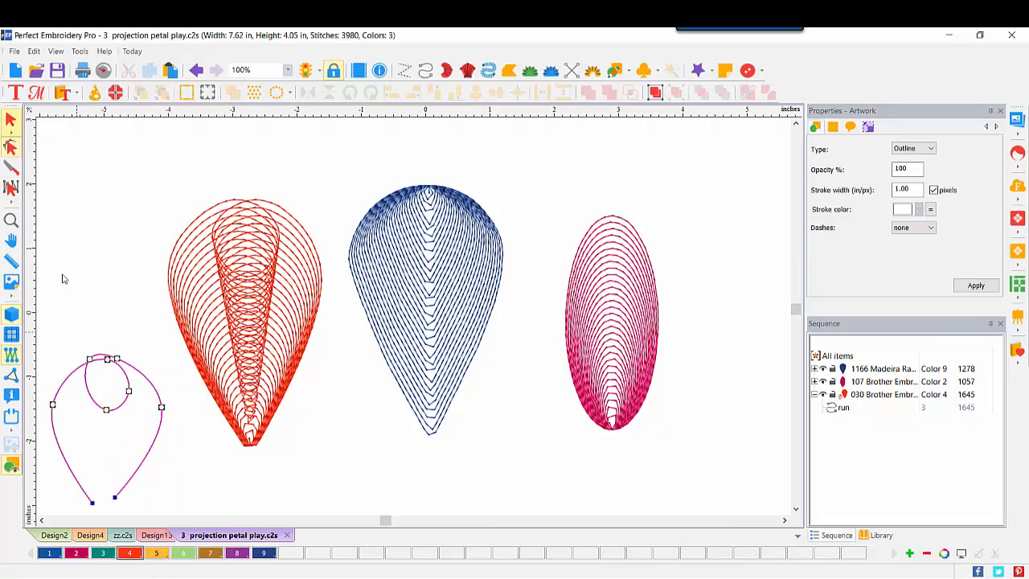
pyautogui.click(94, 379)
pyautogui.rightClick(94, 380)
pyautogui.moveTo(139, 273)
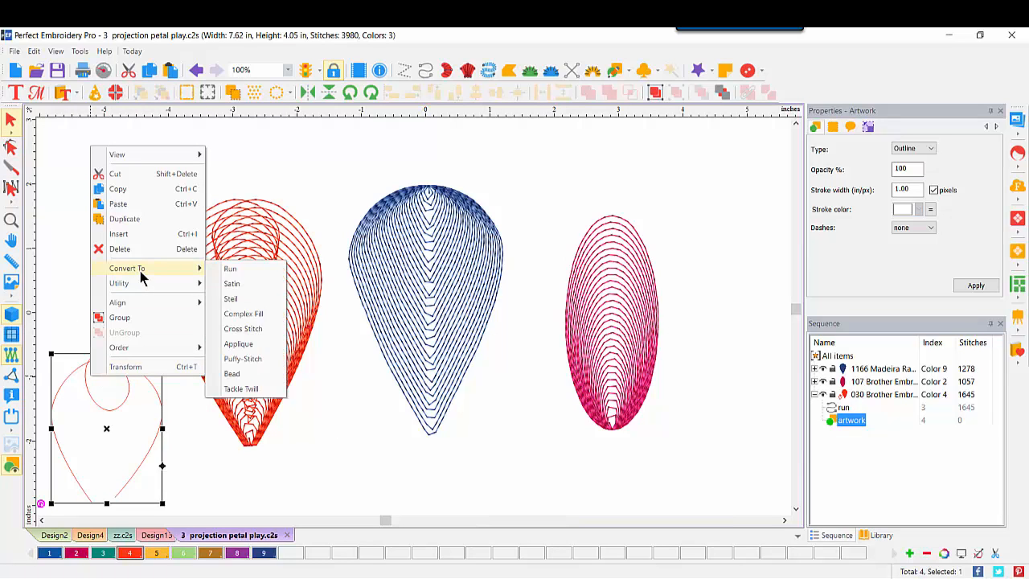
pyautogui.click(239, 270)
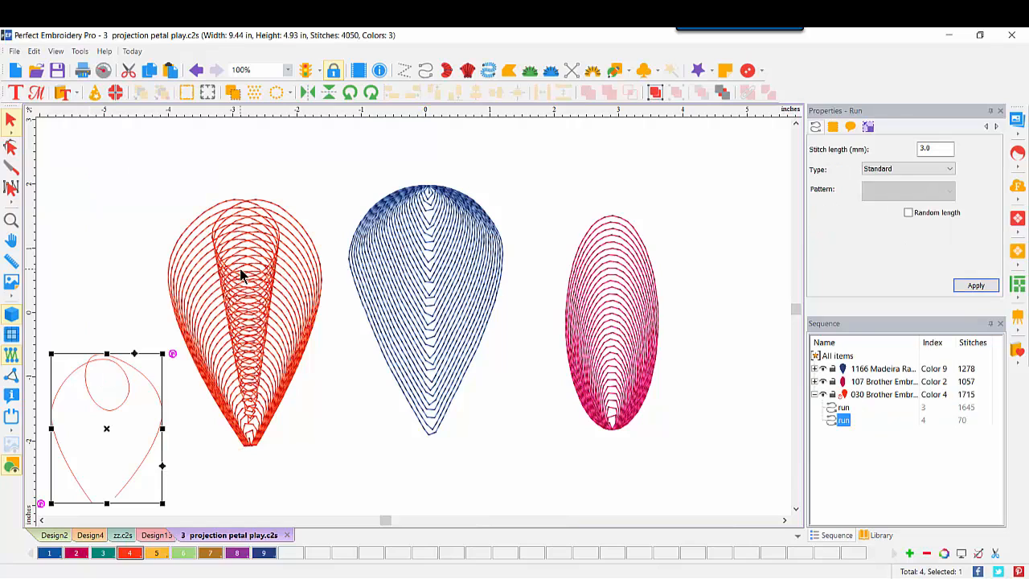
pyautogui.click(906, 172)
pyautogui.click(880, 232)
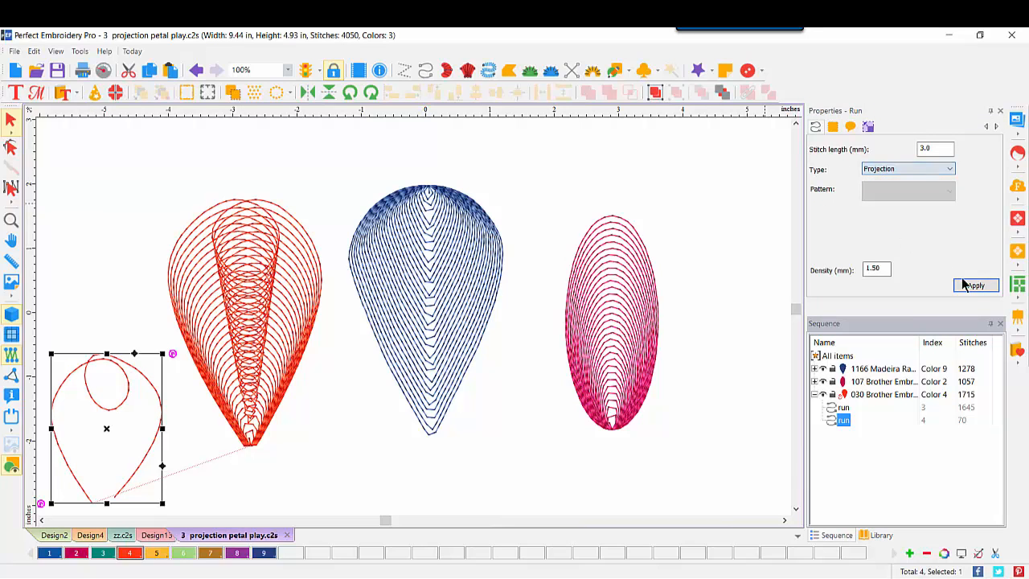
pyautogui.click(972, 287)
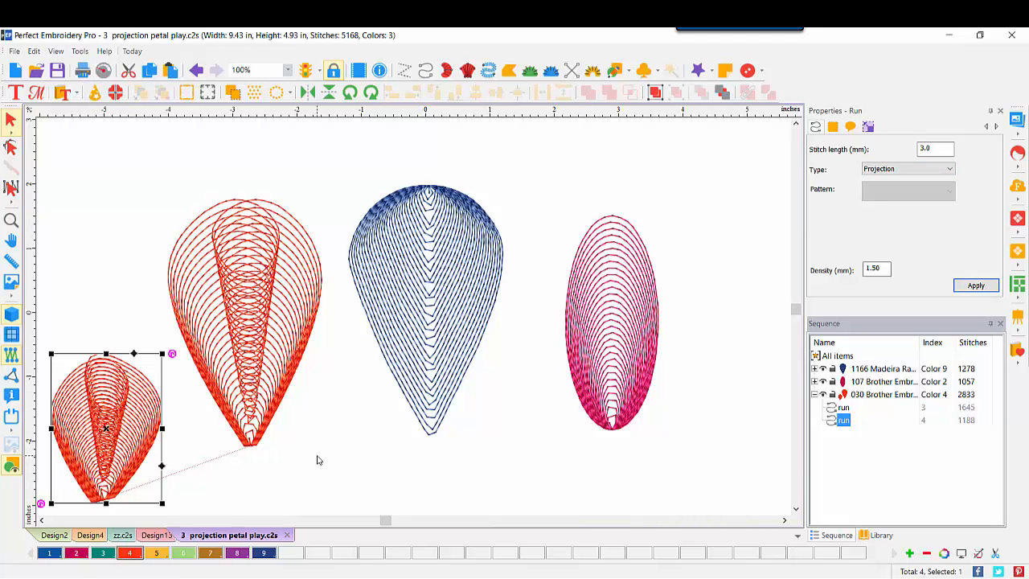
# Open the design "4 projection flowr scene 2.c2s" and turn on the 3D stitch view
pyautogui.click(36, 70)
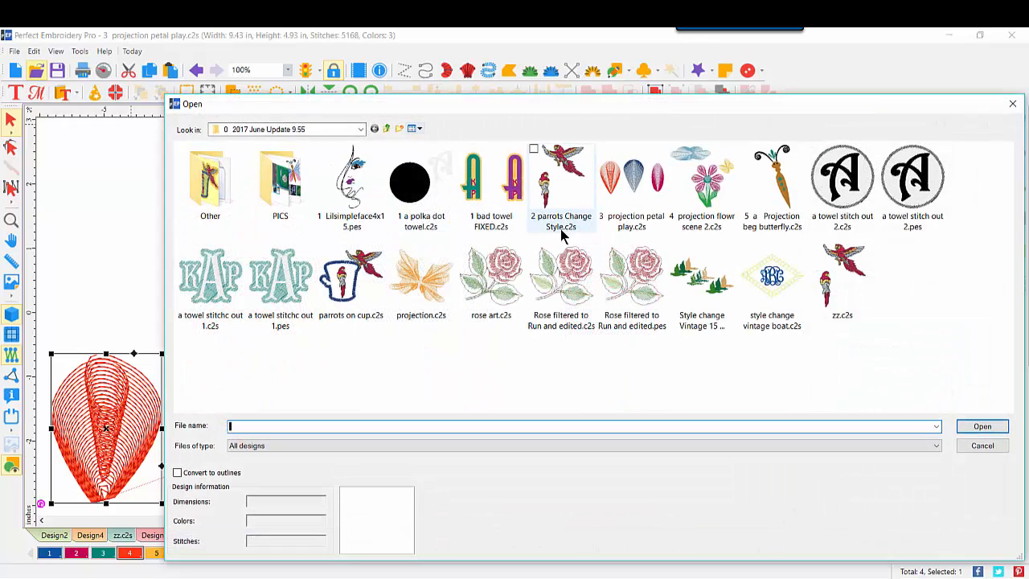
pyautogui.doubleClick(707, 179)
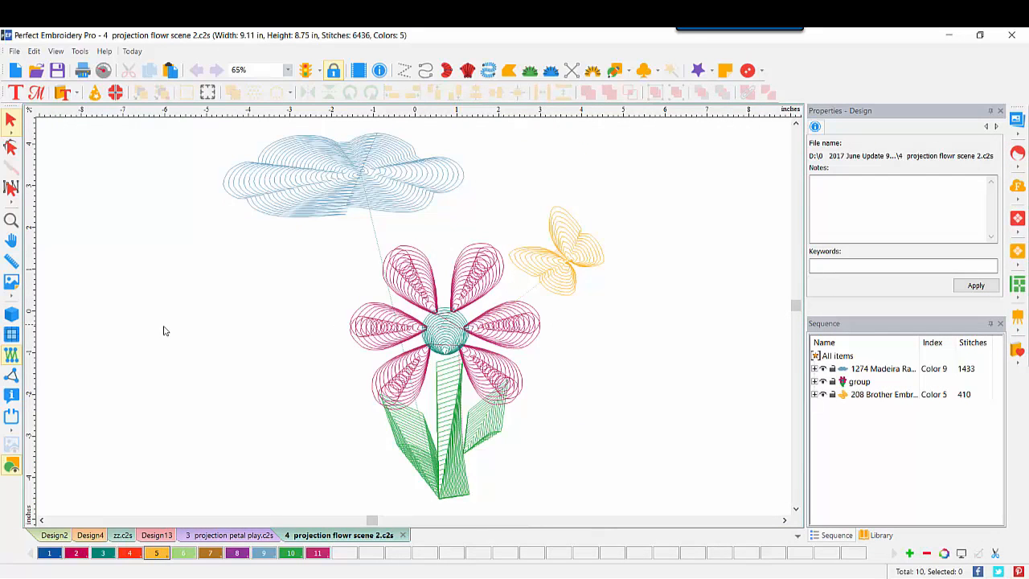
pyautogui.click(11, 314)
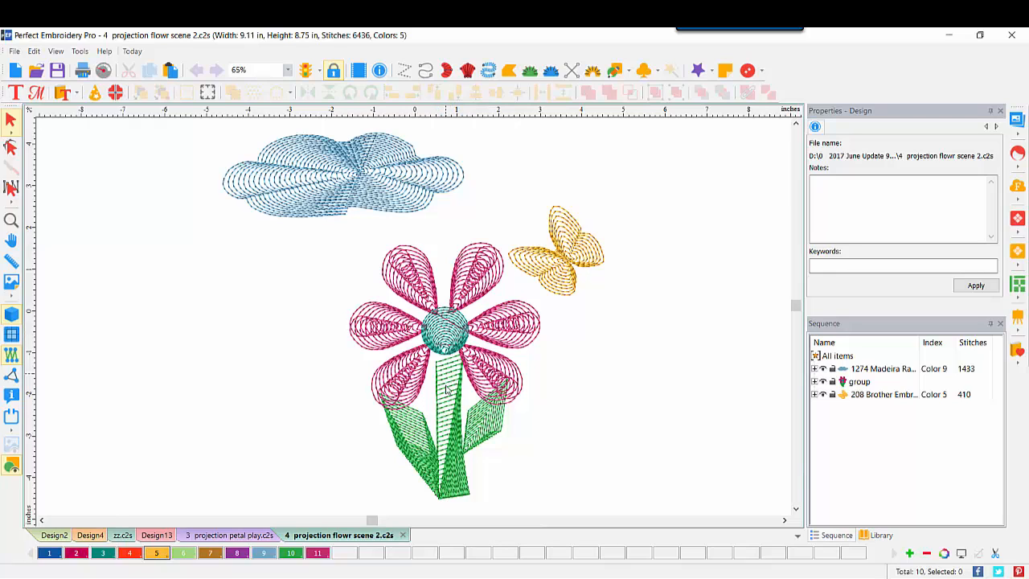
# Show the outline points of the flower's stem and leaves, the cloud and the yellow butterfly
pyautogui.click(481, 439)
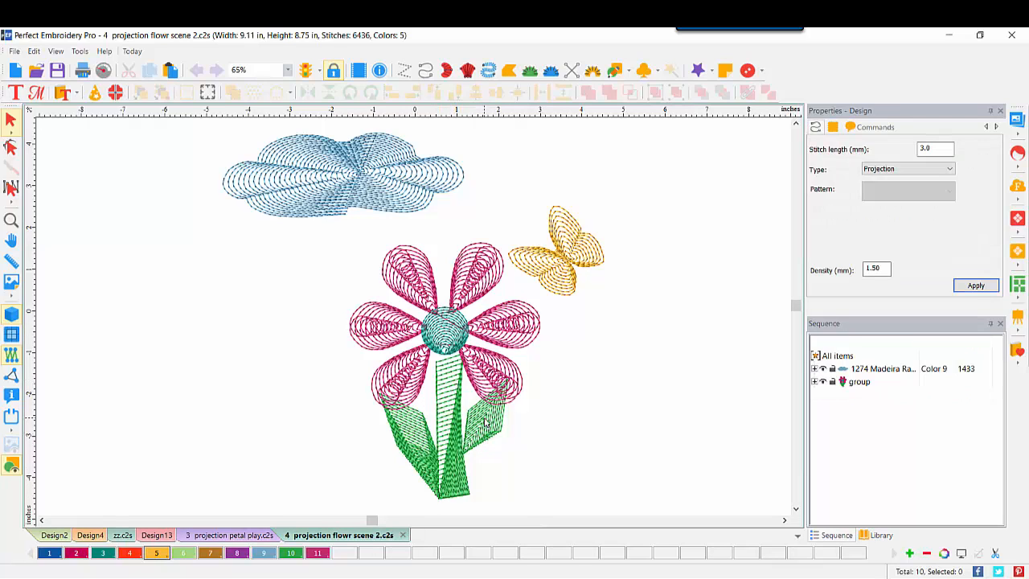
pyautogui.click(10, 148)
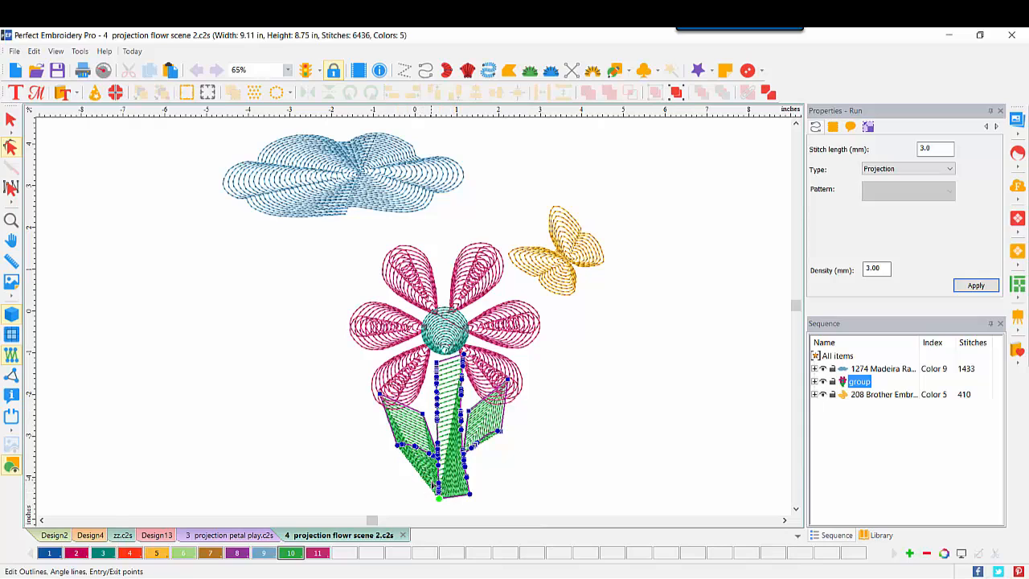
pyautogui.click(325, 151)
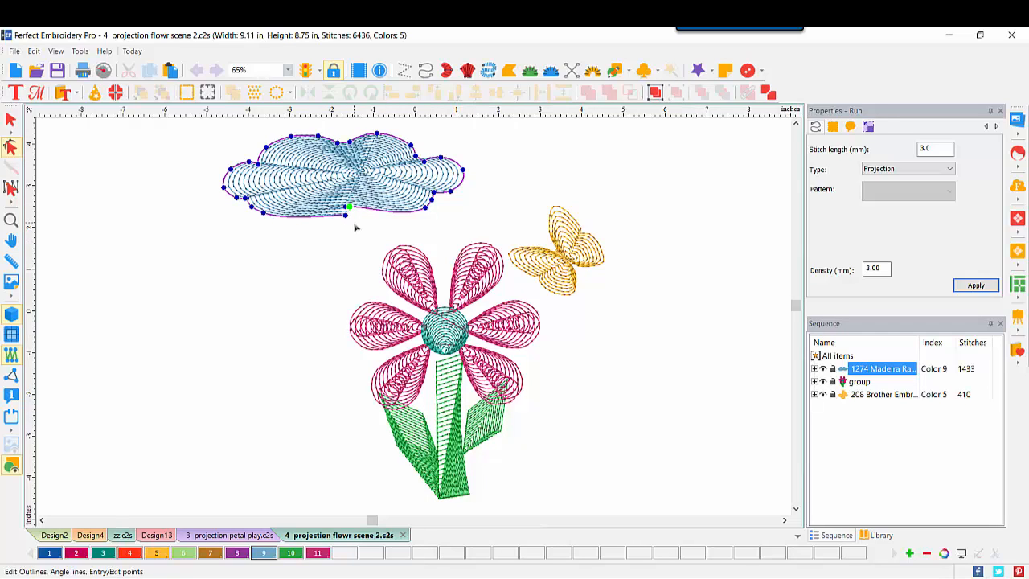
pyautogui.click(554, 219)
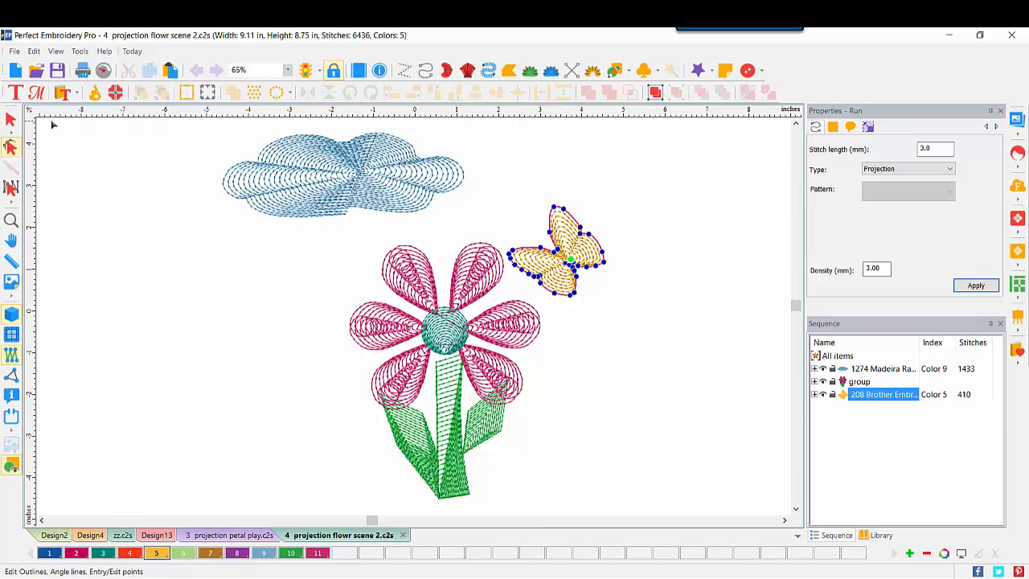
# Insert the applique shape Butterfly01, place it to the right of the flower and shrink it to about two thirds of its size
pyautogui.click(75, 92)
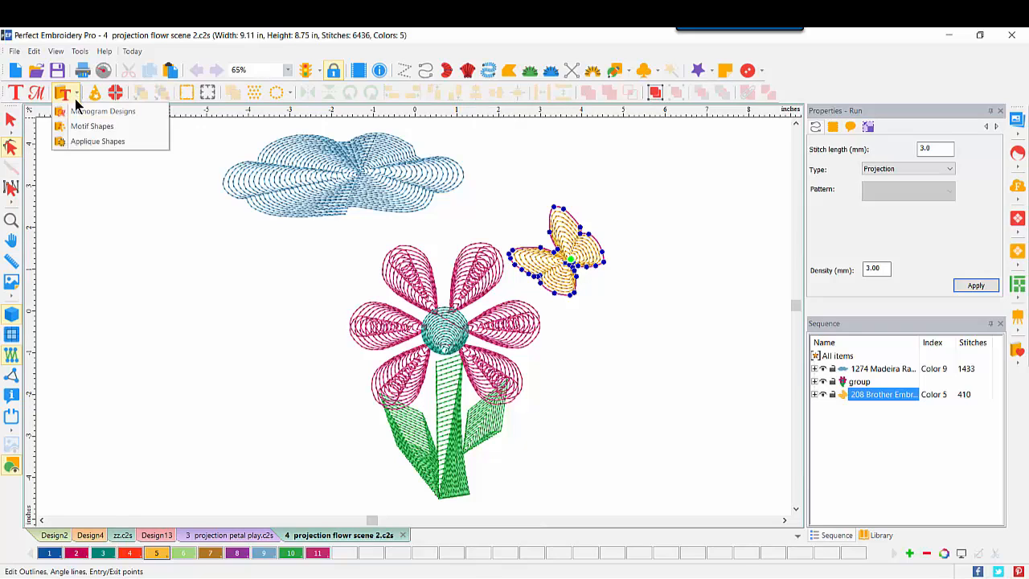
pyautogui.click(90, 145)
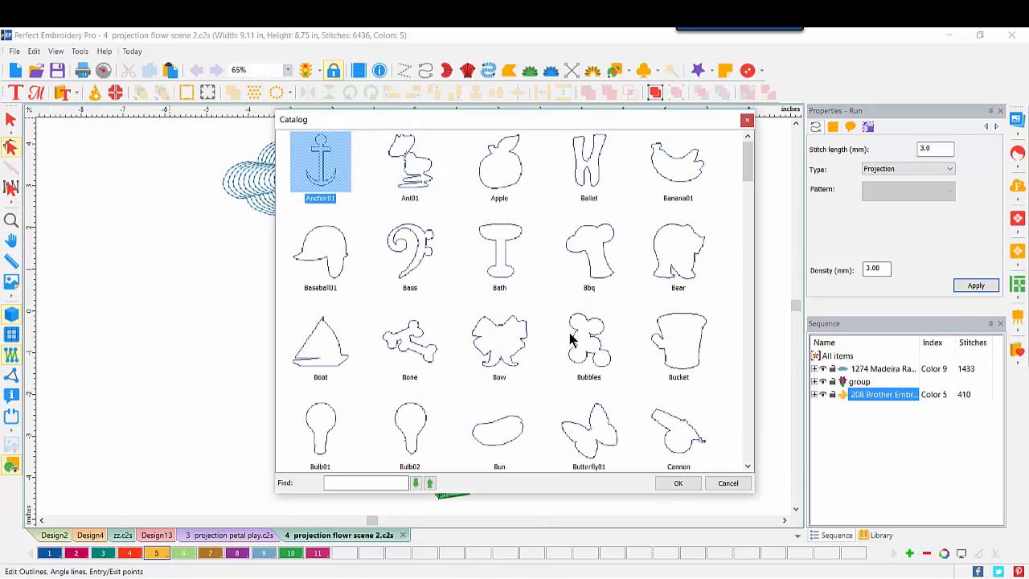
pyautogui.doubleClick(584, 425)
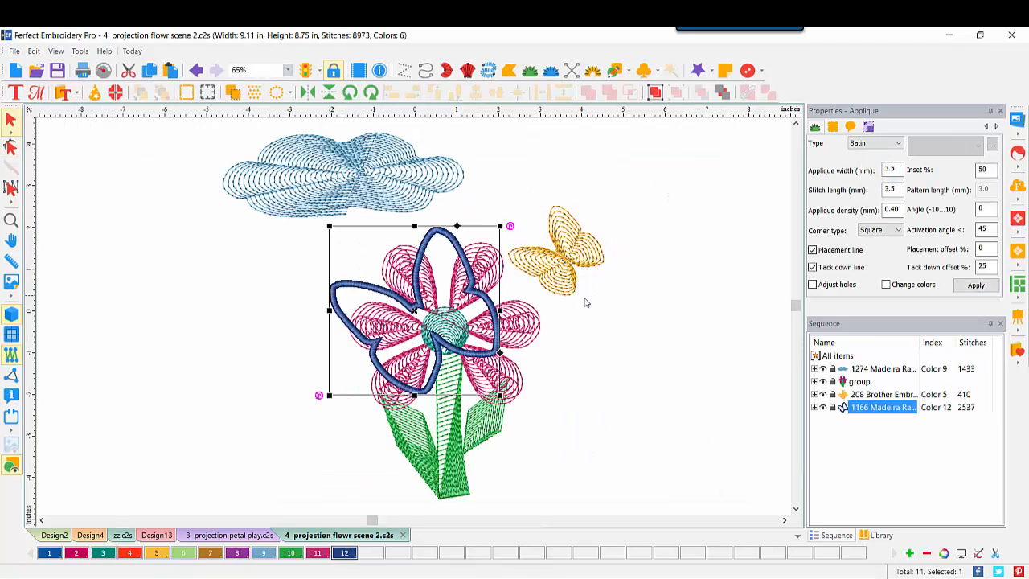
pyautogui.moveTo(459, 251); pyautogui.dragTo(712, 304)
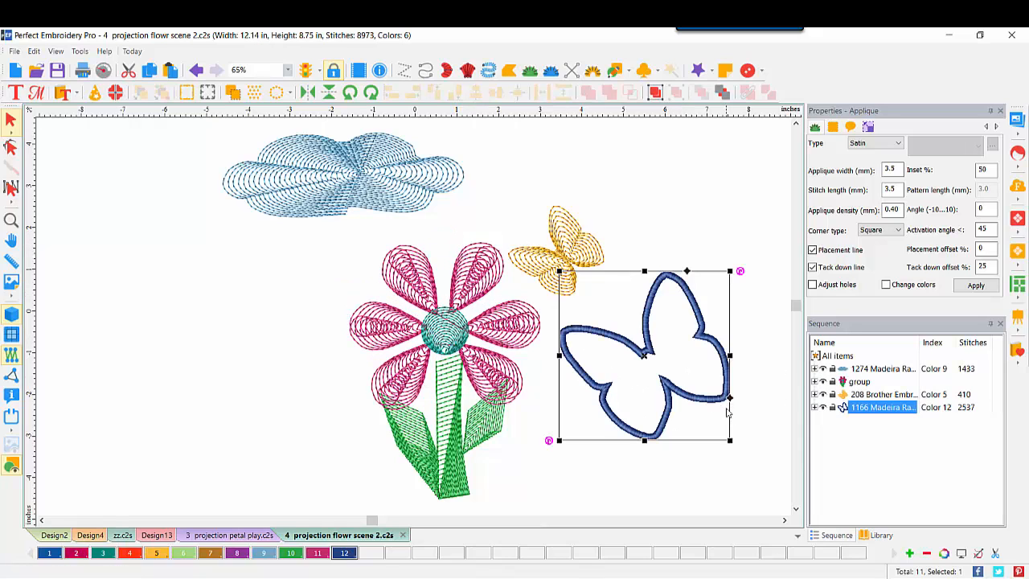
pyautogui.moveTo(730, 440); pyautogui.dragTo(664, 372)
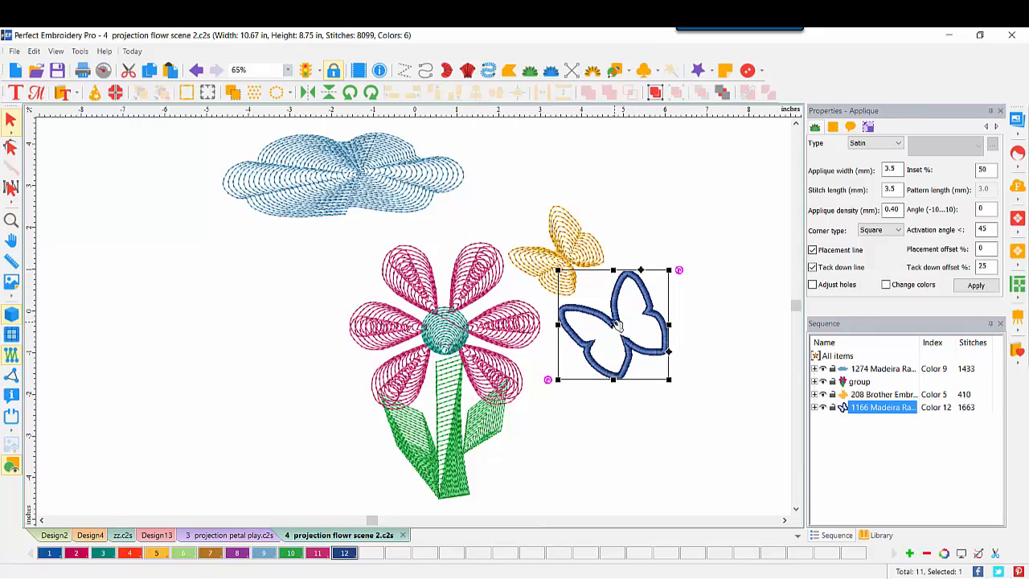
# Convert the blue butterfly applique to artwork
pyautogui.rightClick(613, 318)
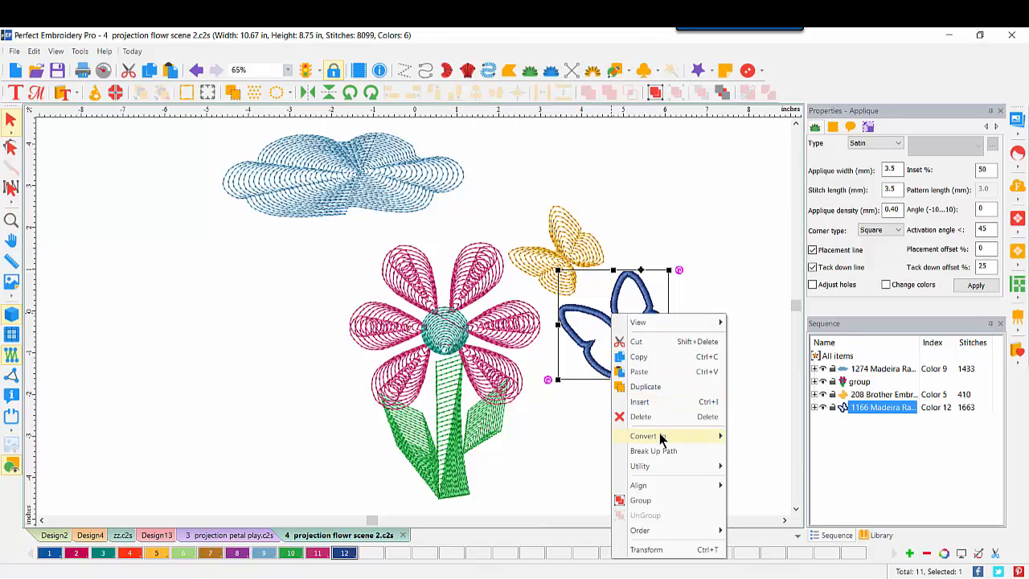
pyautogui.moveTo(661, 437)
pyautogui.click(756, 436)
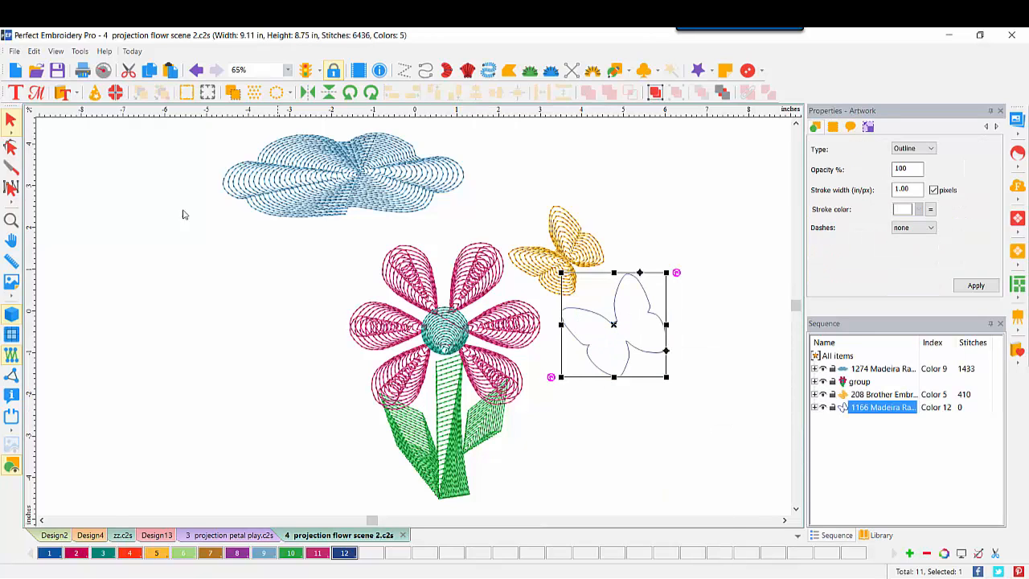
# Split the blue butterfly artwork's outline at the notch between its lower wings and pull the two loose ends apart
pyautogui.click(11, 147)
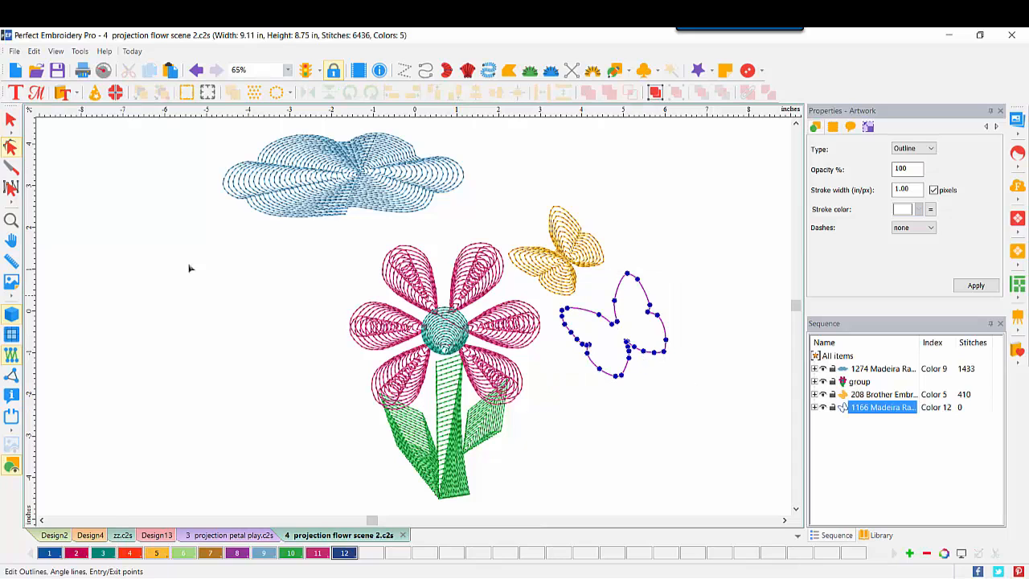
pyautogui.click(12, 218)
pyautogui.click(623, 324)
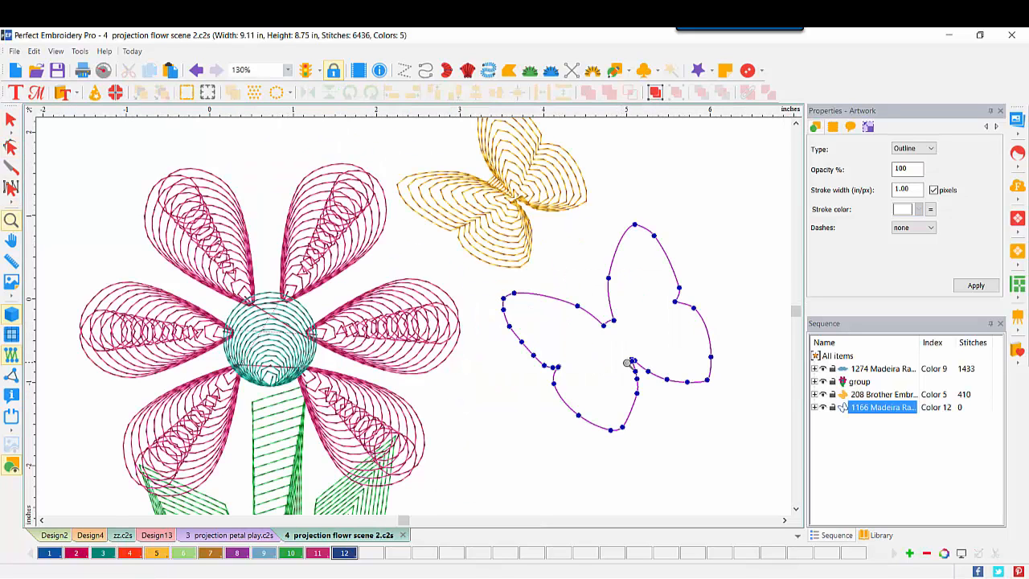
pyautogui.click(635, 365)
pyautogui.click(642, 387)
pyautogui.click(670, 391)
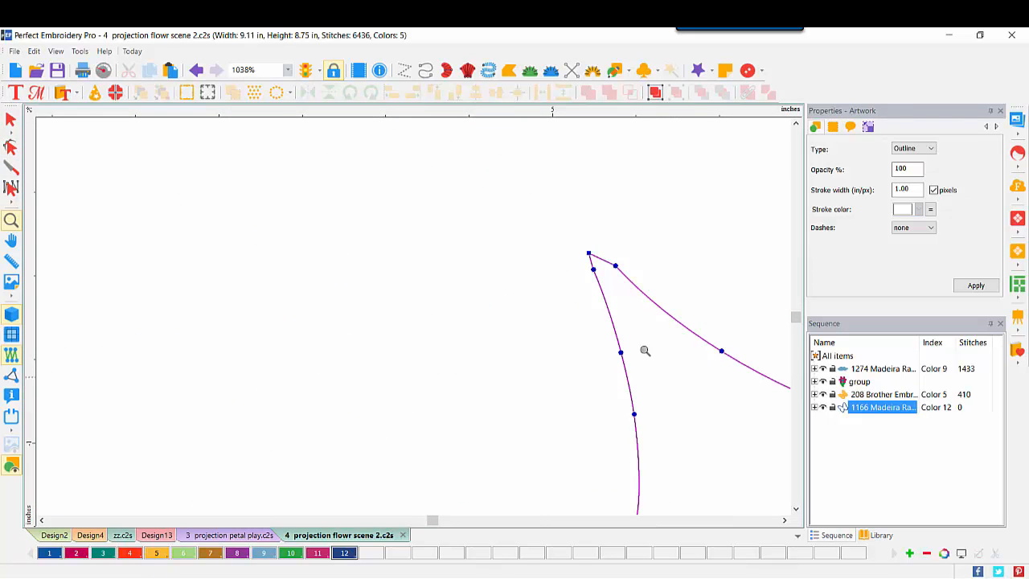
pyautogui.click(11, 146)
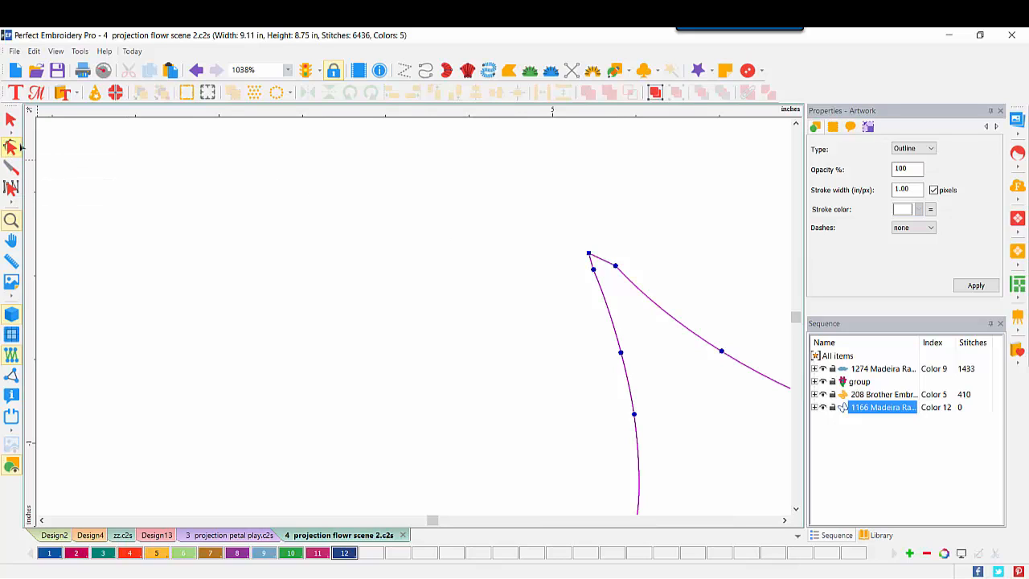
pyautogui.rightClick(588, 253)
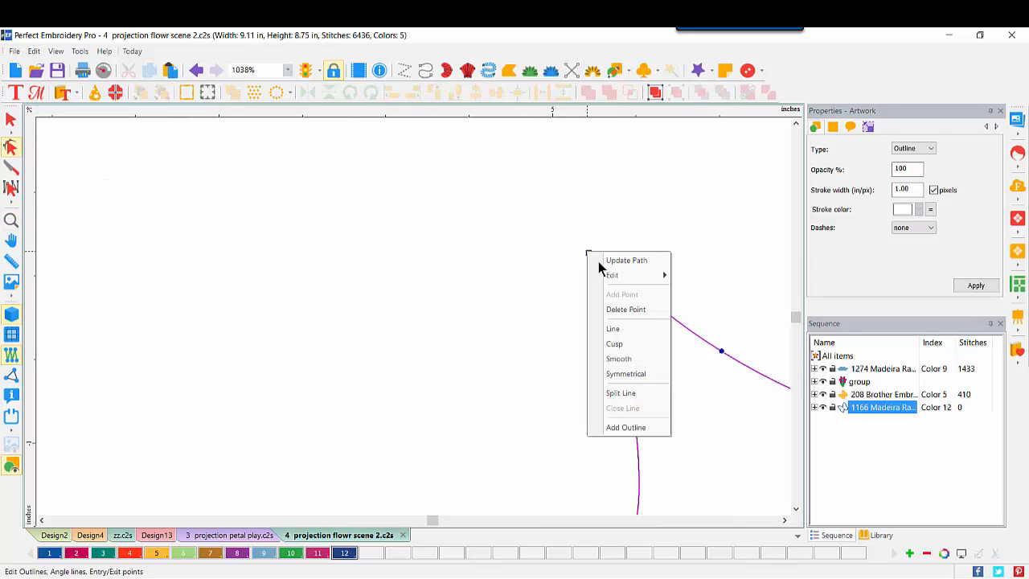
pyautogui.click(638, 393)
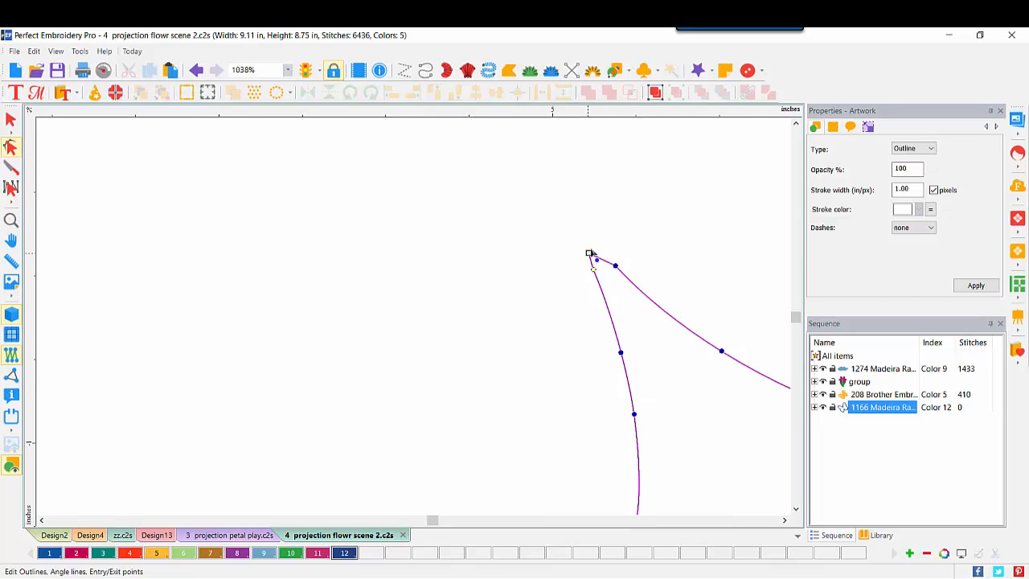
pyautogui.moveTo(589, 253); pyautogui.dragTo(627, 206)
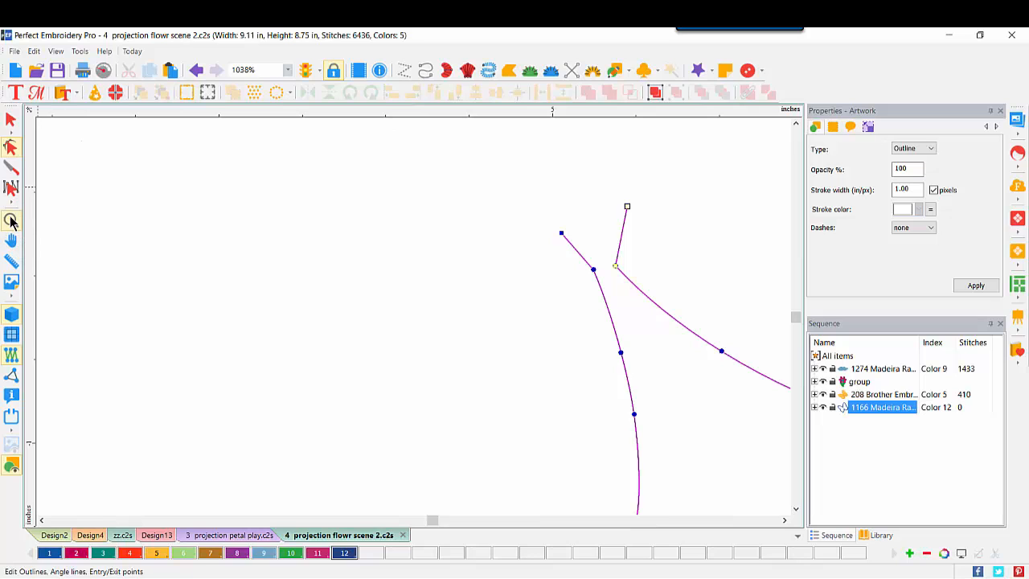
pyautogui.doubleClick(11, 221)
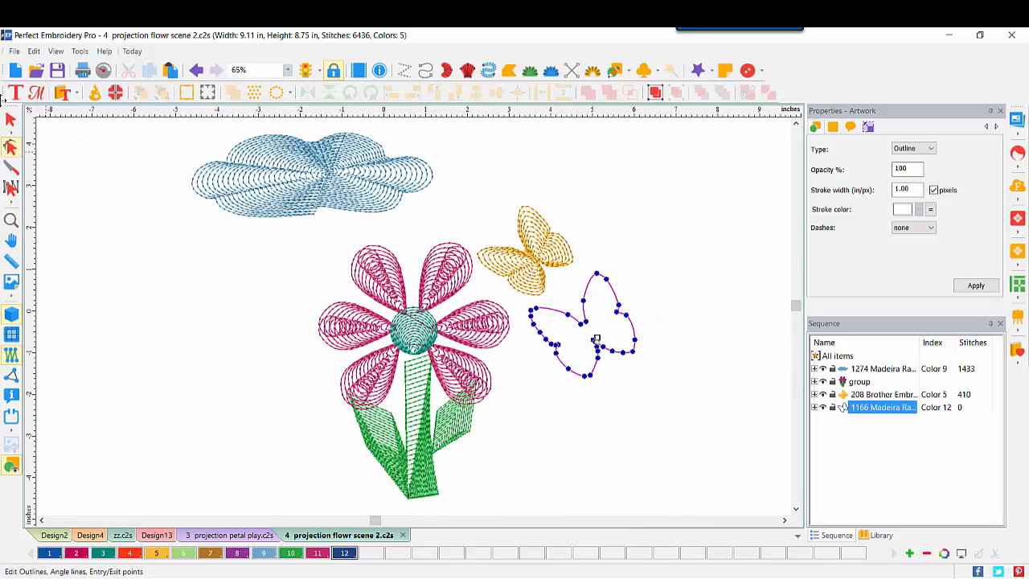
# Convert the opened butterfly outline to a run stitch and apply the Projection type
pyautogui.click(12, 119)
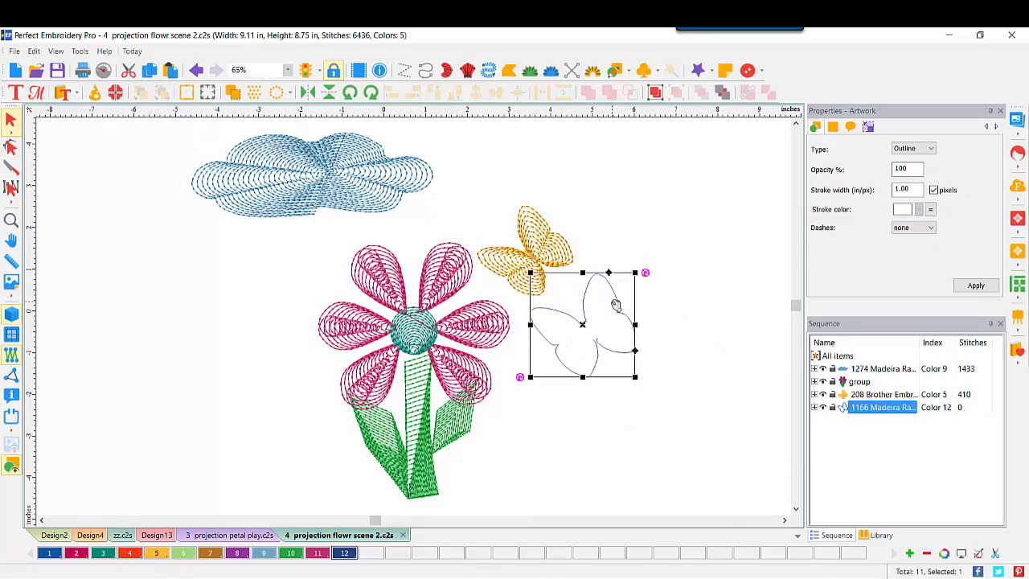
pyautogui.rightClick(615, 304)
pyautogui.moveTo(664, 424)
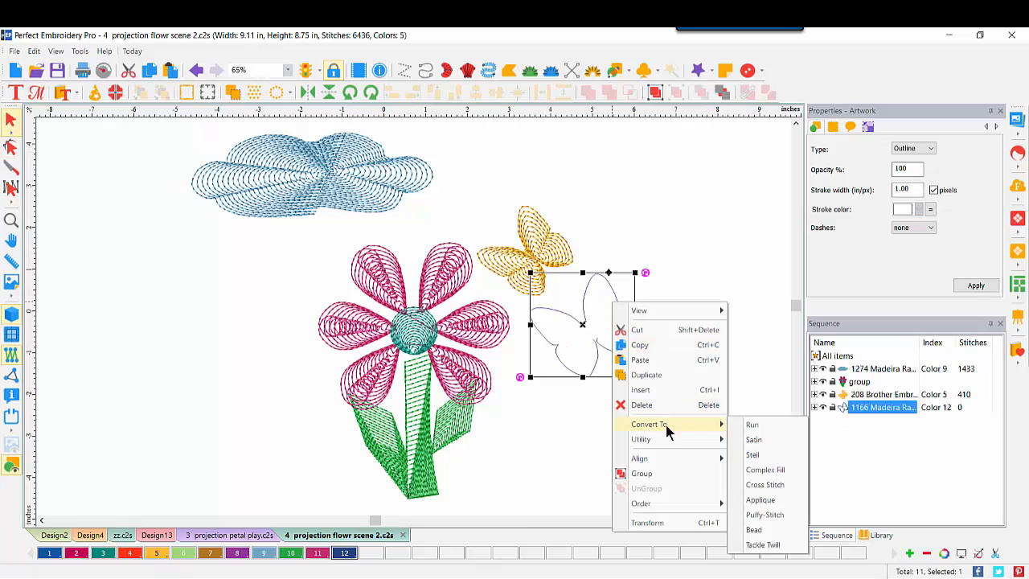
pyautogui.click(759, 423)
pyautogui.click(917, 168)
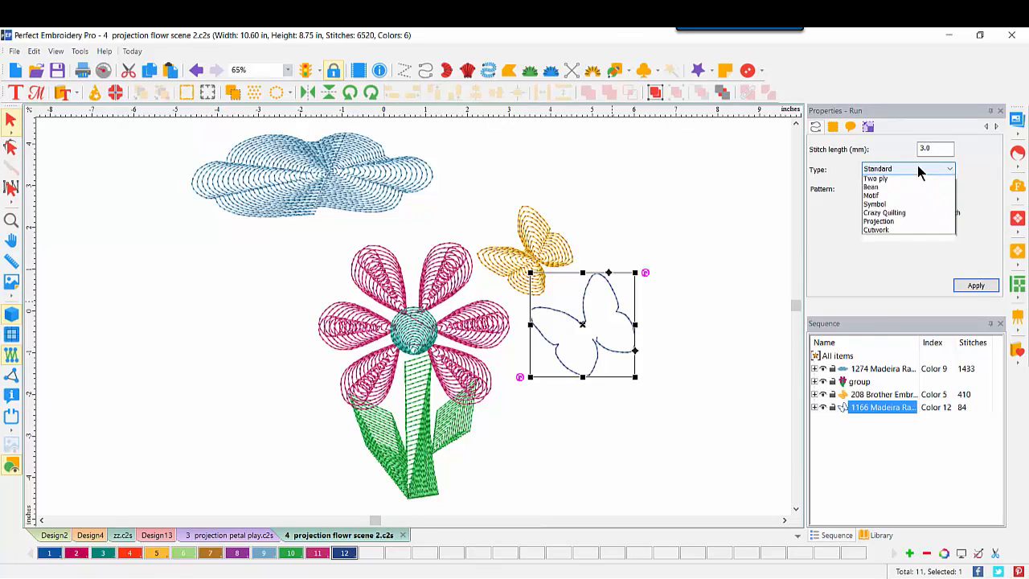
pyautogui.click(884, 221)
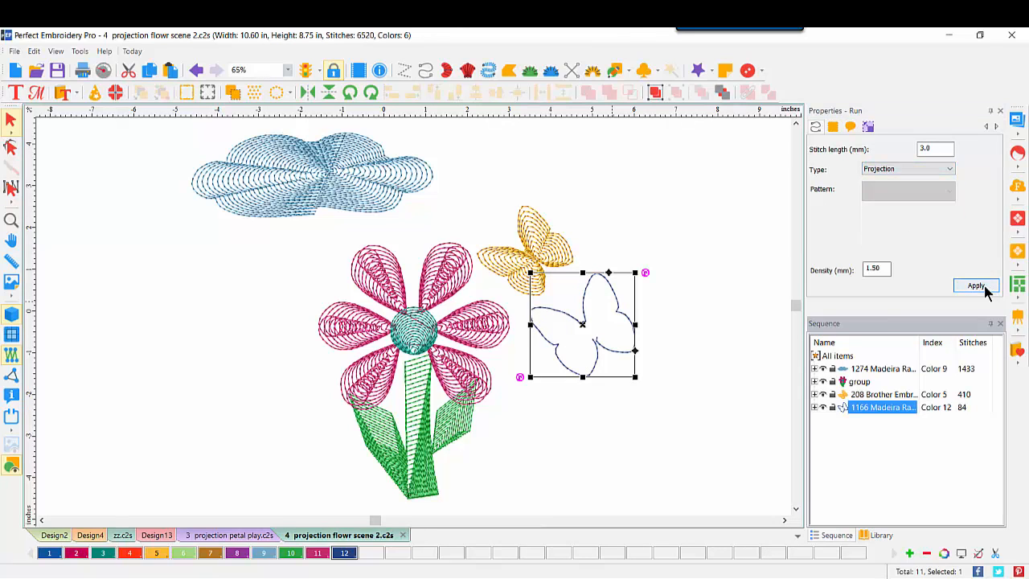
pyautogui.click(976, 287)
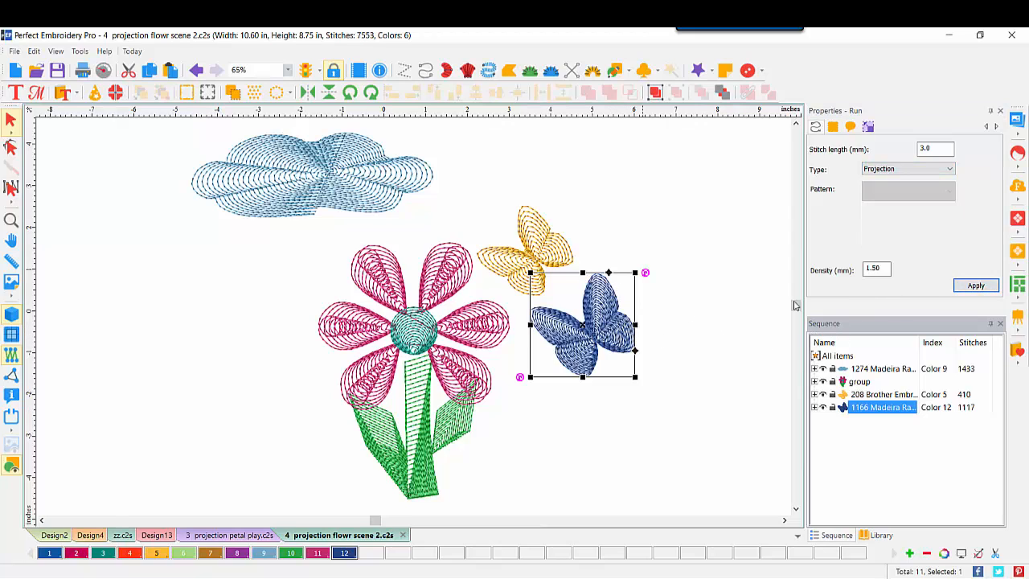
# Set the blue butterfly's Projection density to 3 mm
pyautogui.doubleClick(884, 267)
pyautogui.write('3')
pyautogui.click(974, 286)
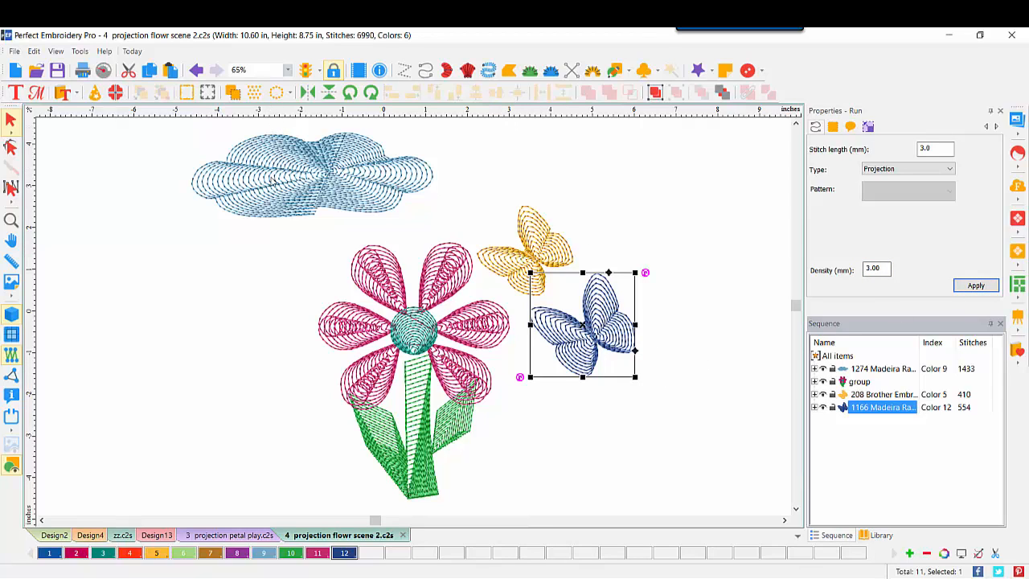
# Insert the applique shape Cloud and place it in the empty area to the left of the flower
pyautogui.click(76, 95)
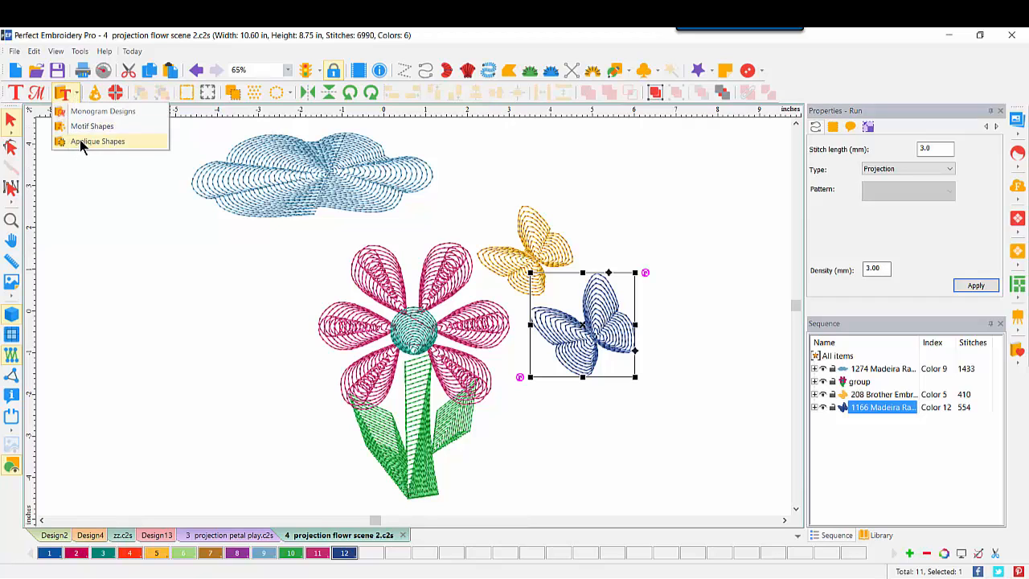
pyautogui.click(80, 141)
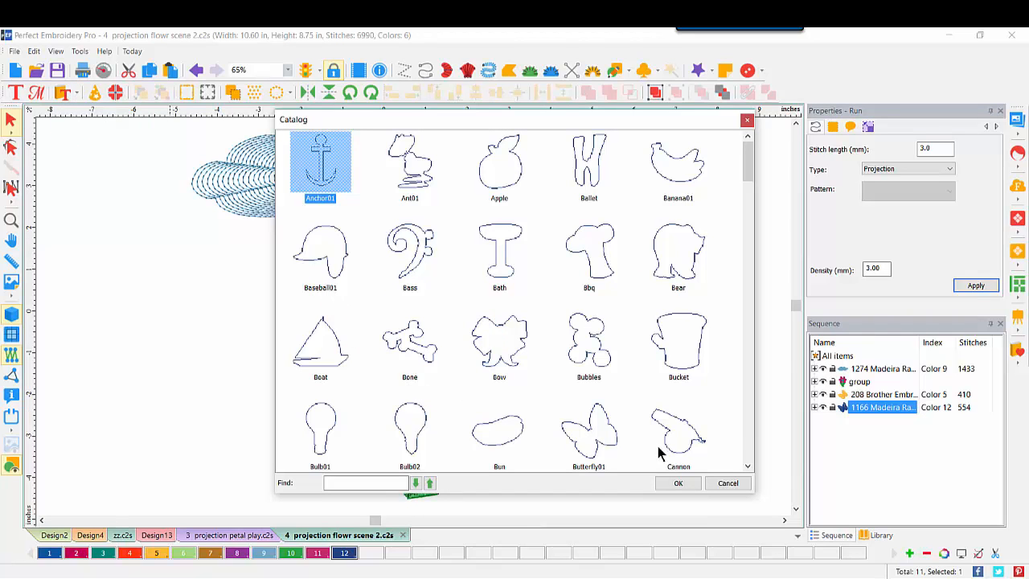
pyautogui.scroll(-5, 748, 446)
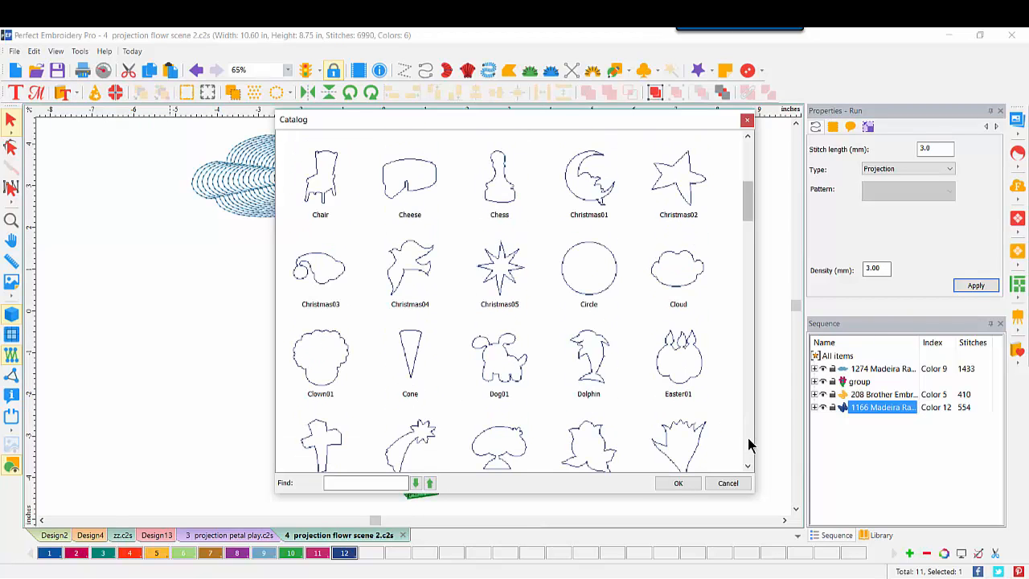
pyautogui.doubleClick(692, 265)
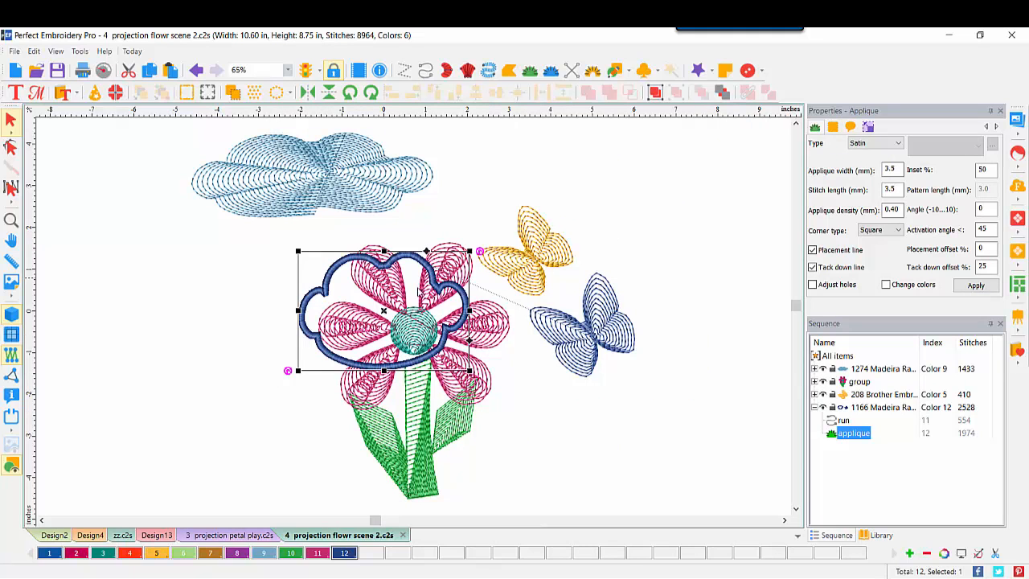
pyautogui.moveTo(312, 337); pyautogui.dragTo(75, 331)
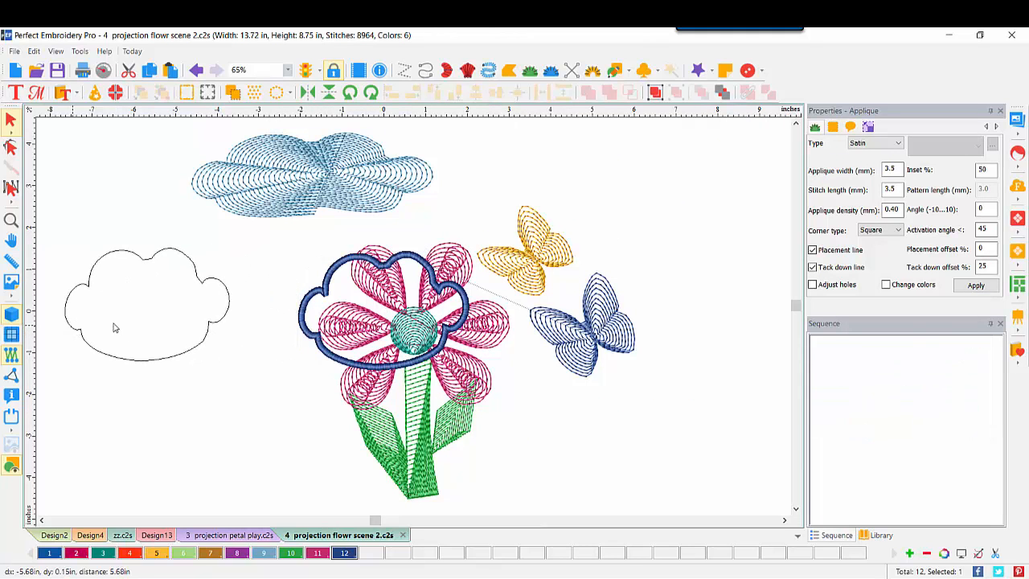
# Convert the new cloud applique to artwork
pyautogui.rightClick(160, 331)
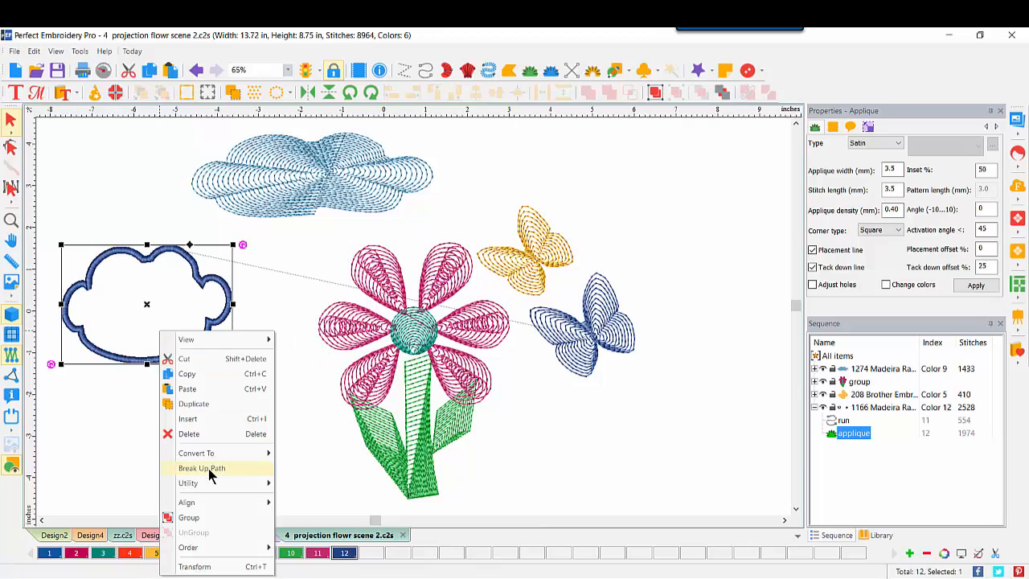
pyautogui.moveTo(212, 452)
pyautogui.click(322, 453)
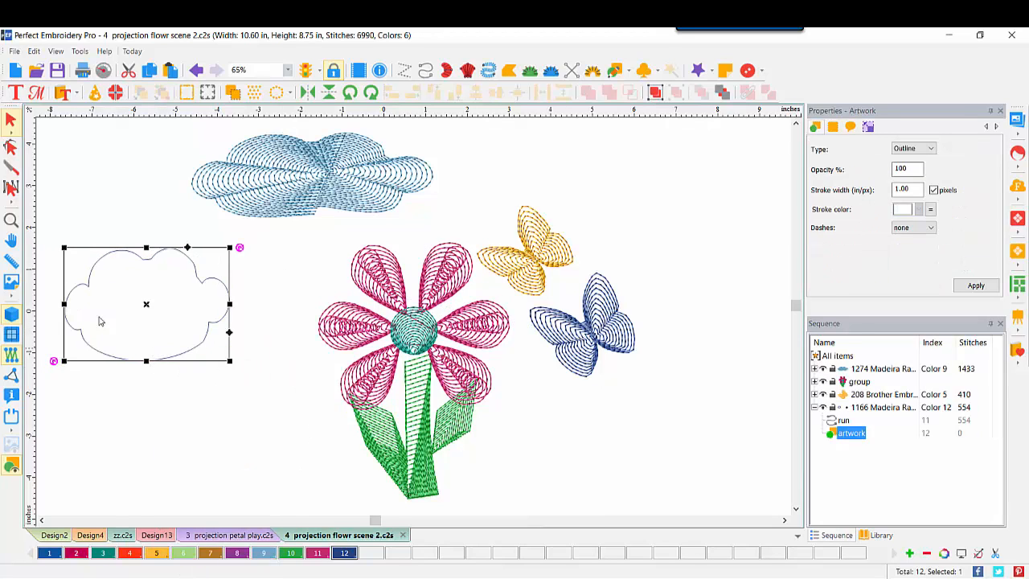
# Split the cloud outline at the middle point of its lower edge and pull one loose end up and inward
pyautogui.click(10, 146)
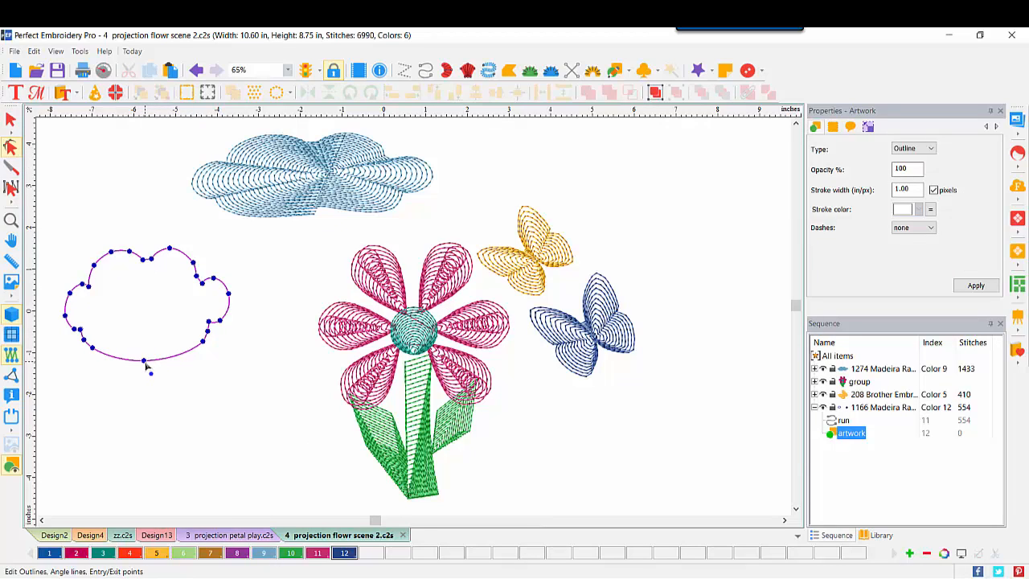
pyautogui.rightClick(145, 363)
pyautogui.click(179, 504)
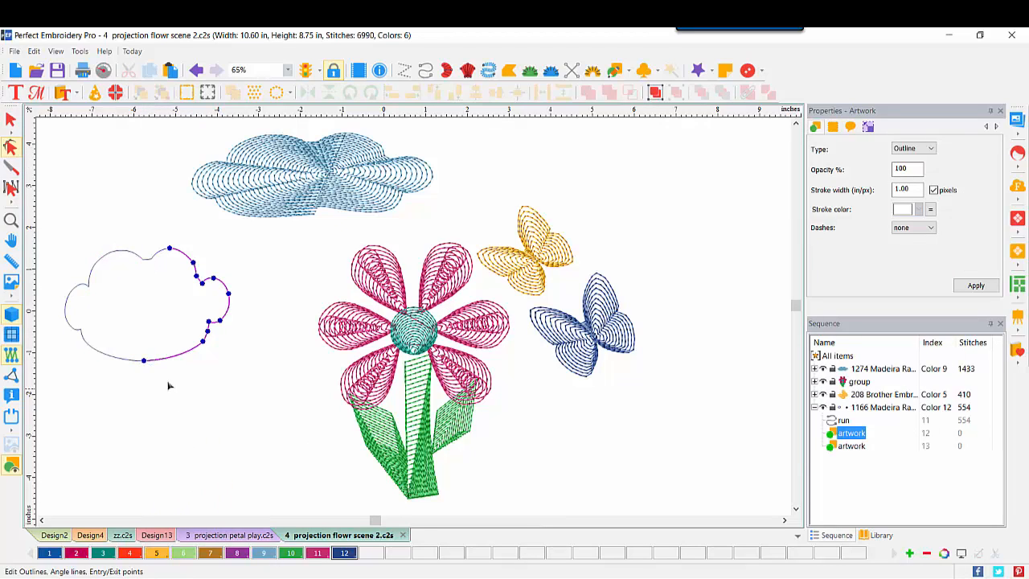
pyautogui.moveTo(146, 362); pyautogui.dragTo(135, 335)
# Select both halves of the cloud artwork and stretch them to about one and a half times their width
pyautogui.click(11, 120)
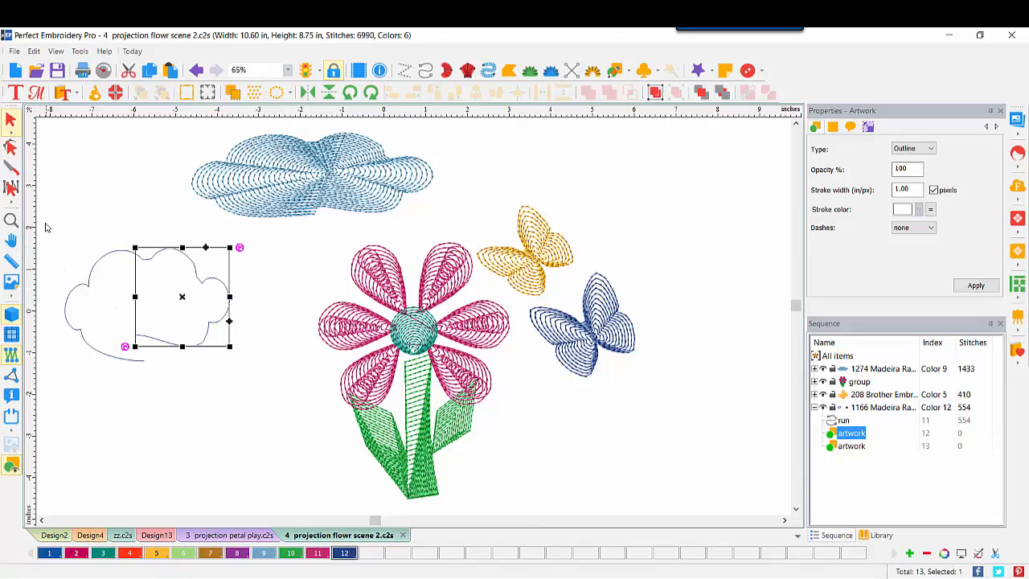
pyautogui.moveTo(45, 227); pyautogui.dragTo(261, 392)
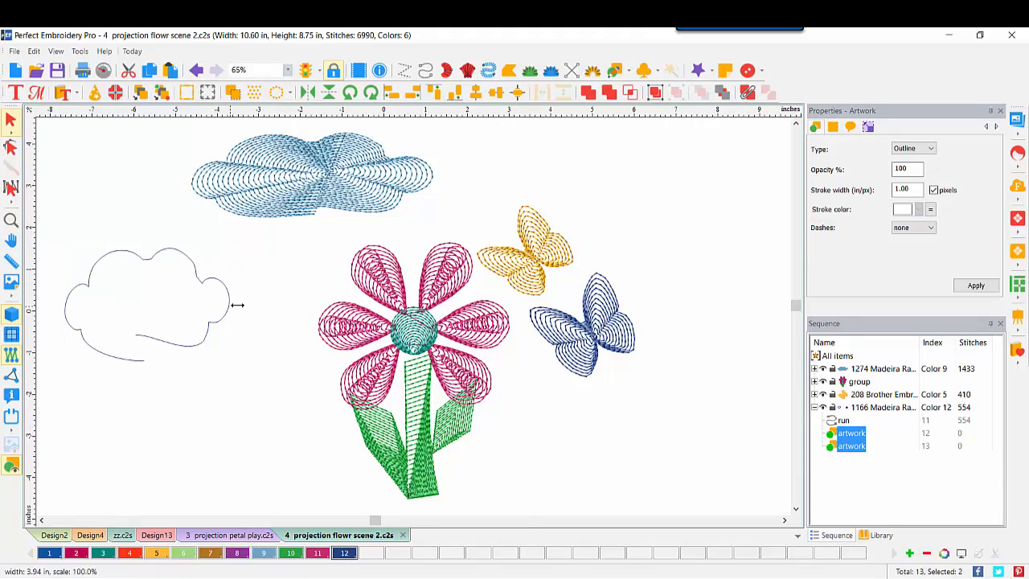
pyautogui.moveTo(237, 305); pyautogui.dragTo(306, 304)
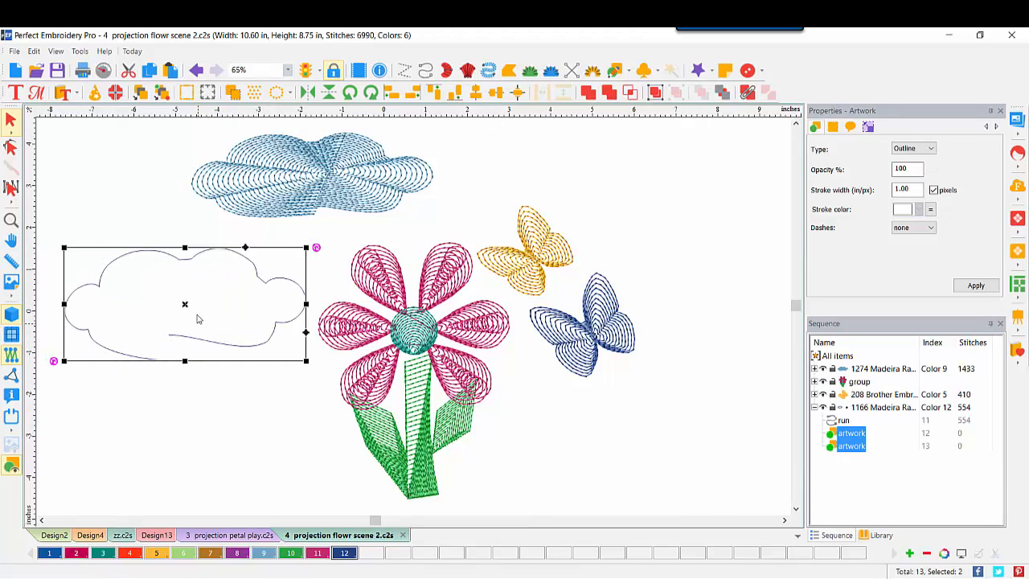
# Convert both cloud halves to run stitches and apply the Projection type
pyautogui.rightClick(183, 306)
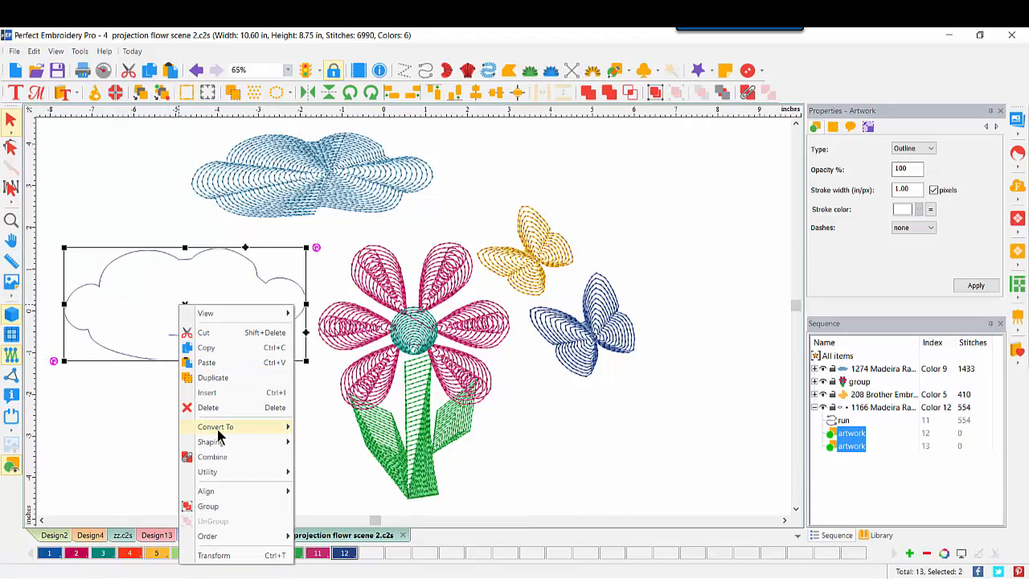
pyautogui.moveTo(241, 427)
pyautogui.click(321, 430)
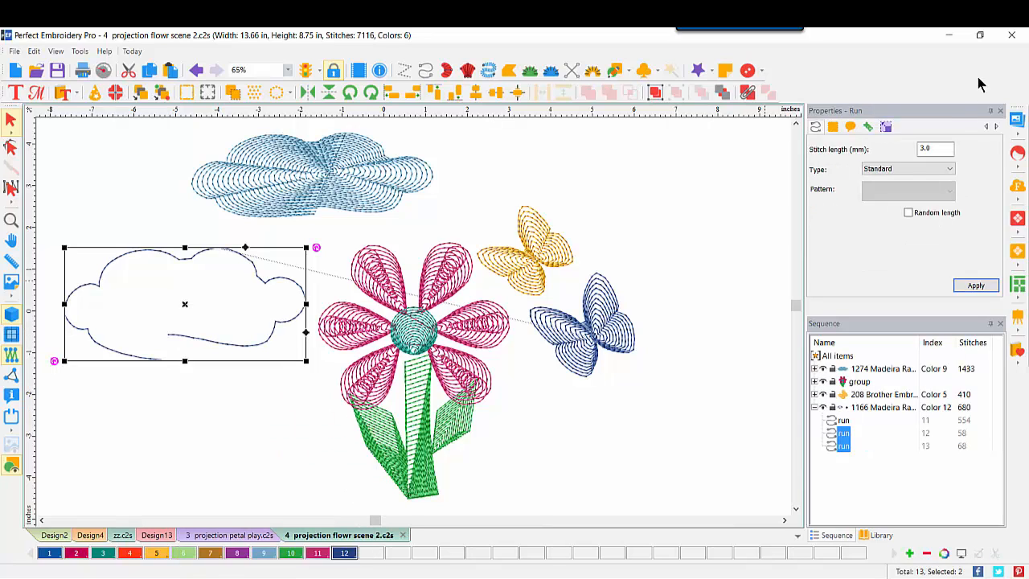
pyautogui.click(924, 165)
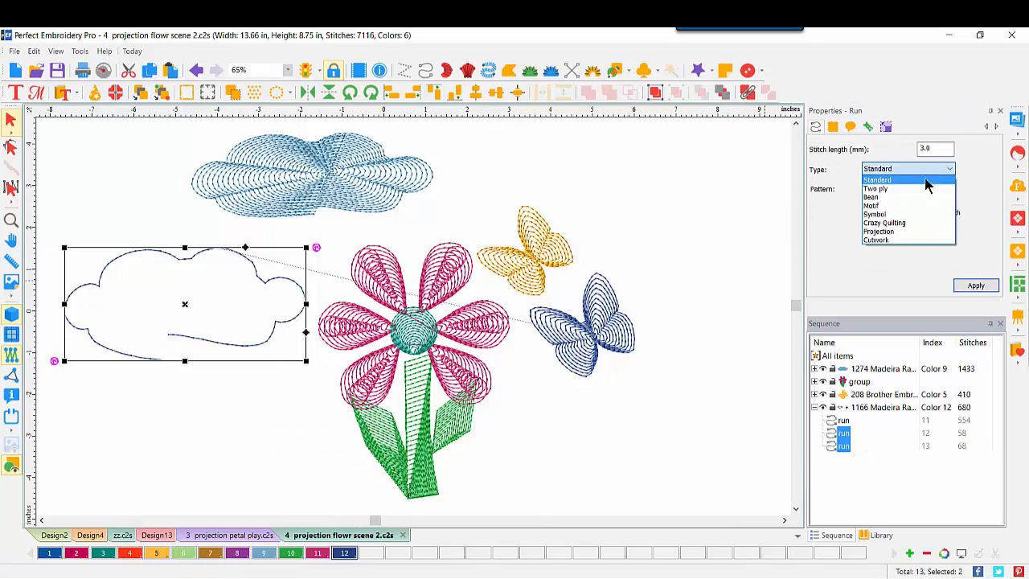
pyautogui.click(913, 232)
pyautogui.click(972, 285)
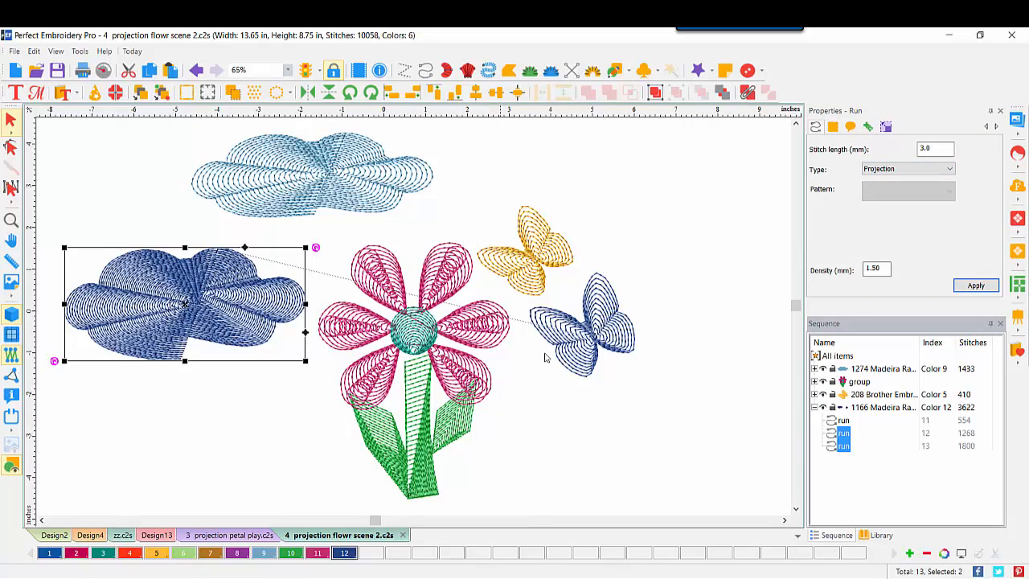
# Set the Projection density of both cloud halves to 3 mm
pyautogui.moveTo(882, 272); pyautogui.dragTo(837, 272)
pyautogui.write('3')
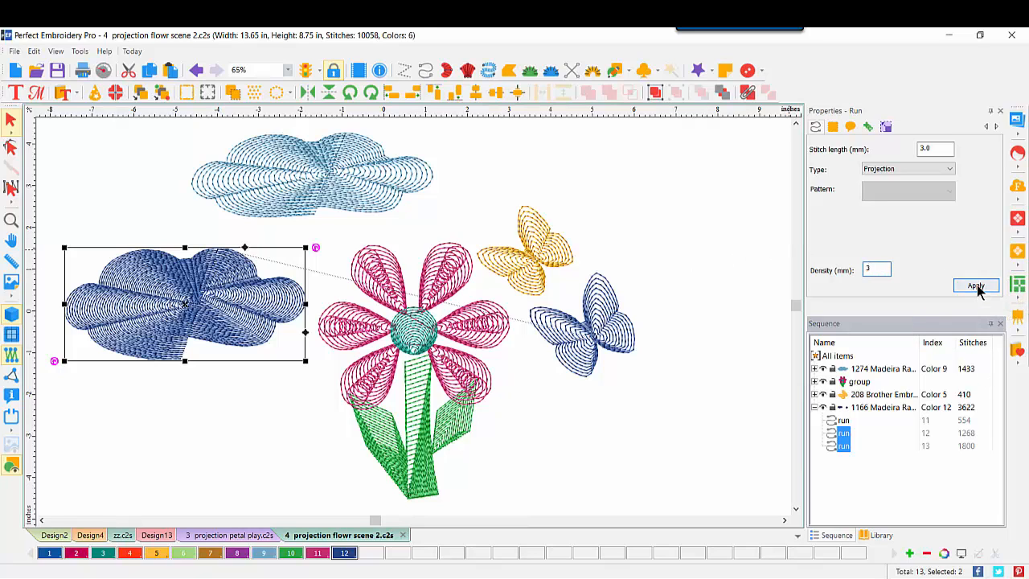
pyautogui.click(976, 287)
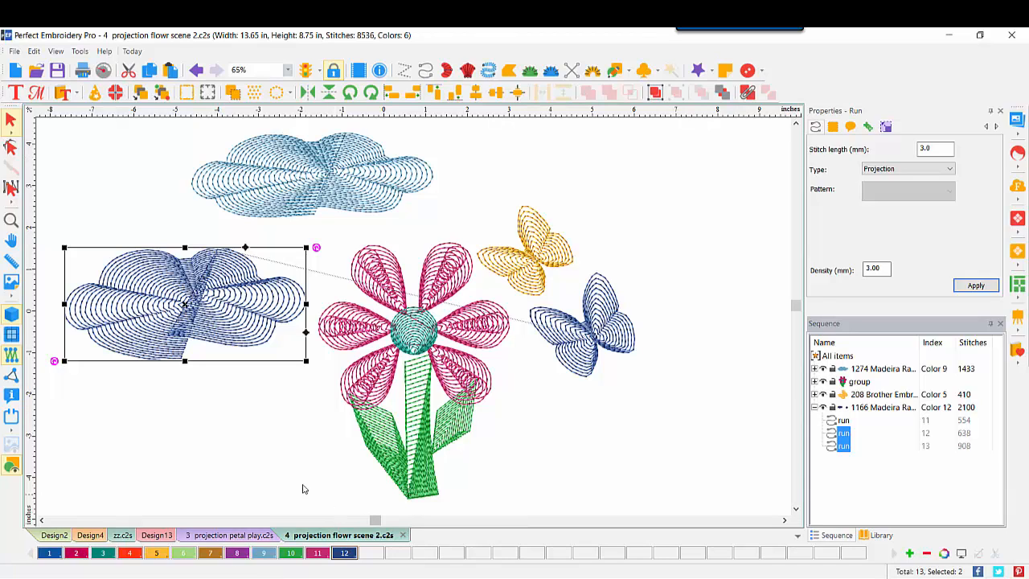
# Open the design "5 a Projection beg butterfly.c2s" and show its background image
pyautogui.click(37, 70)
pyautogui.doubleClick(772, 184)
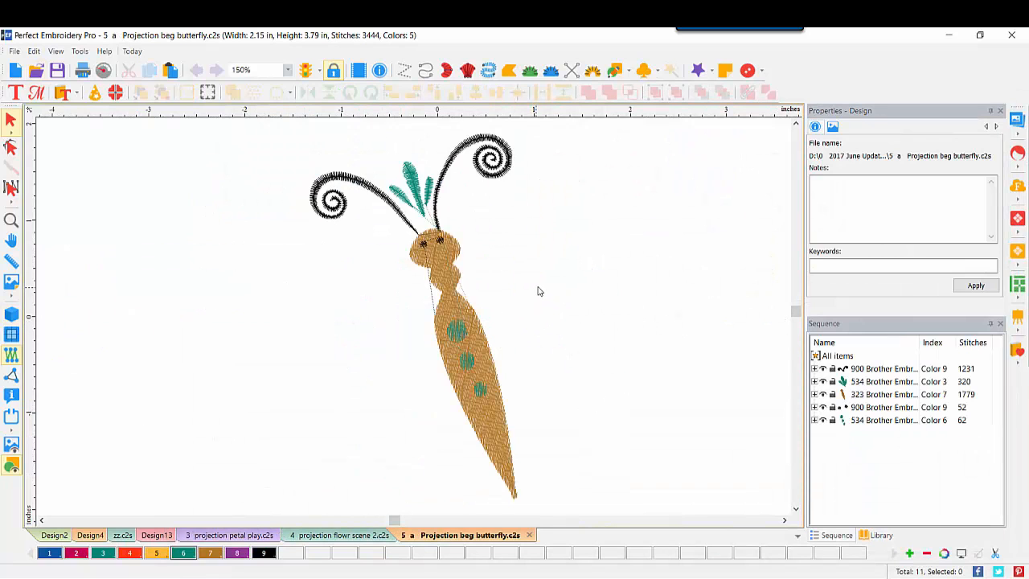
pyautogui.click(11, 447)
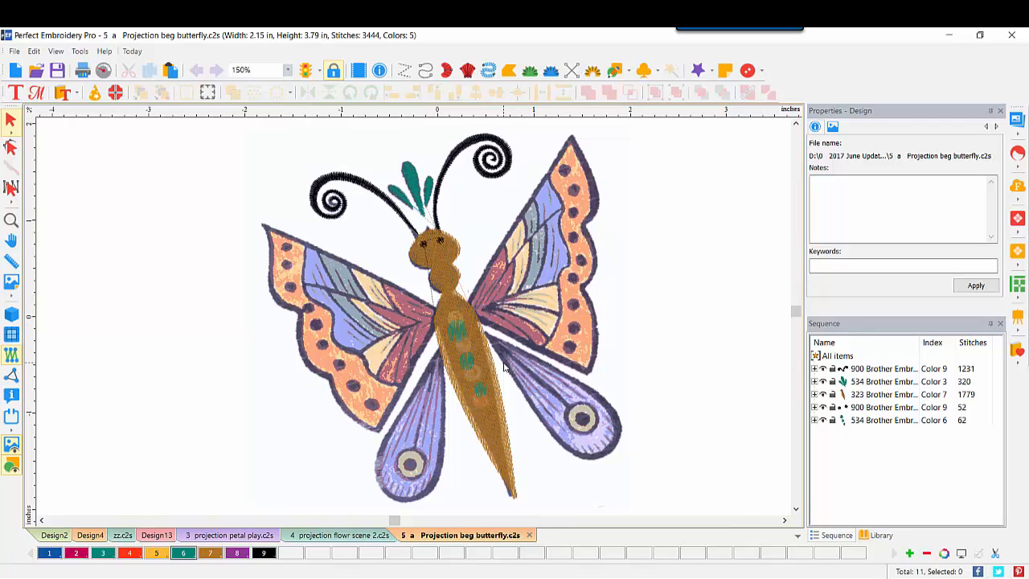
# Create a new design and load ButterFly.jpg from the Bitmaps folder as its backdrop image
pyautogui.click(15, 71)
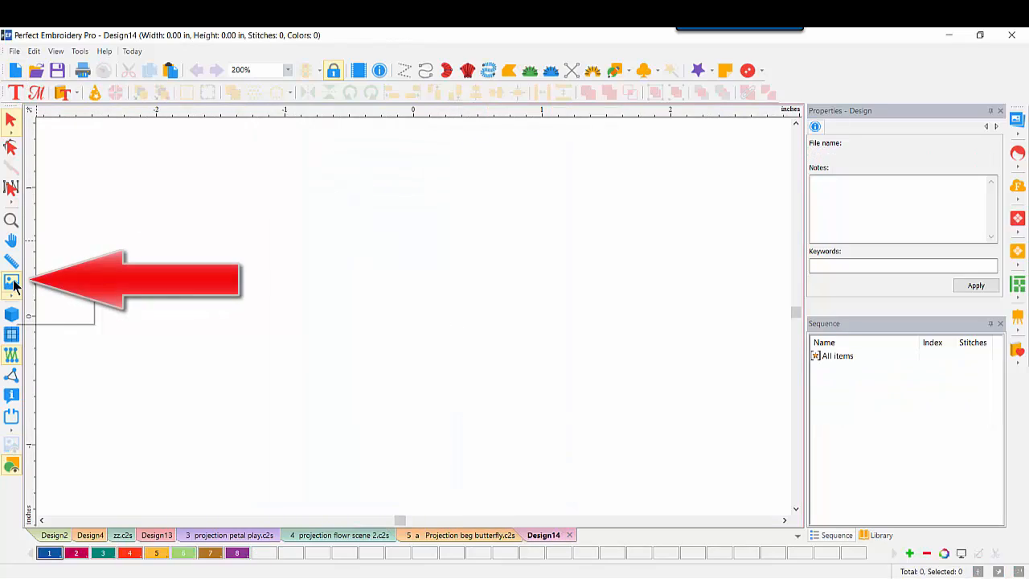
pyautogui.click(11, 281)
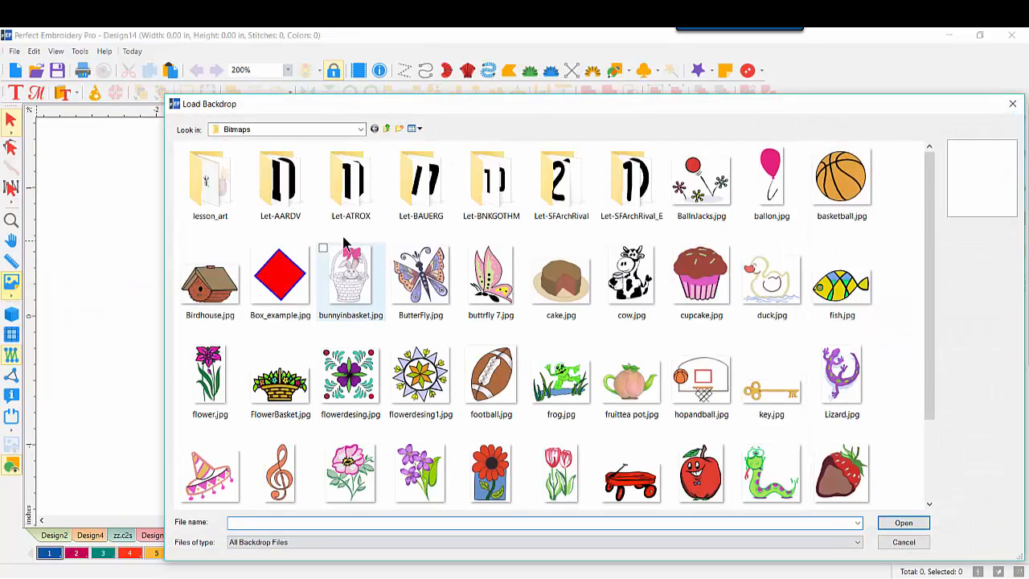
pyautogui.click(361, 129)
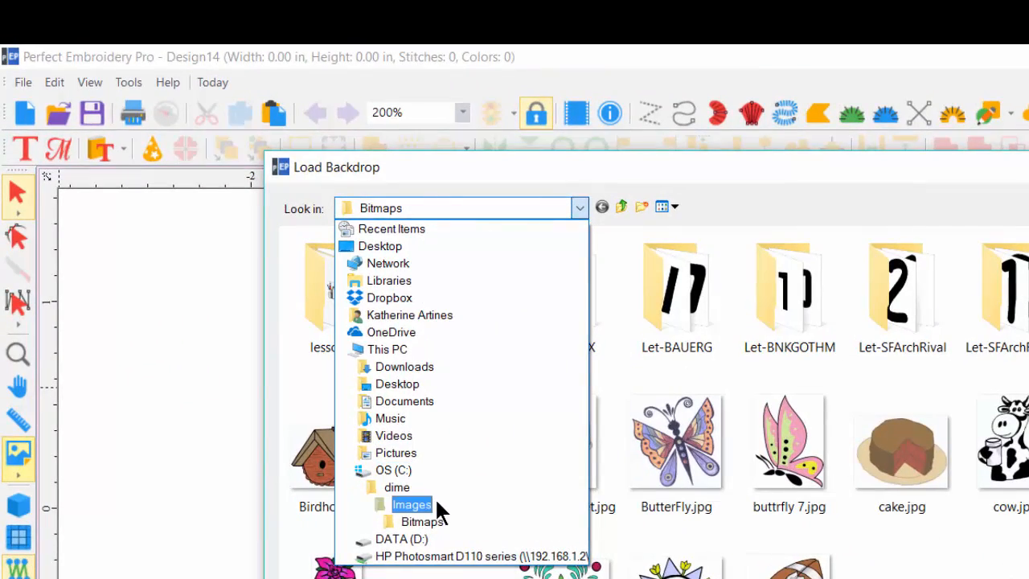
pyautogui.click(441, 521)
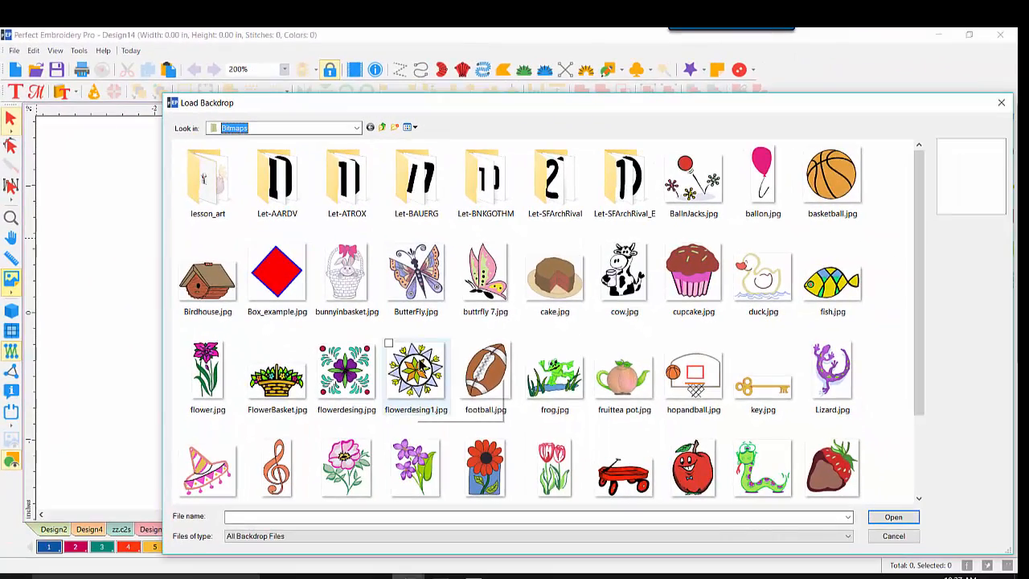
pyautogui.doubleClick(414, 281)
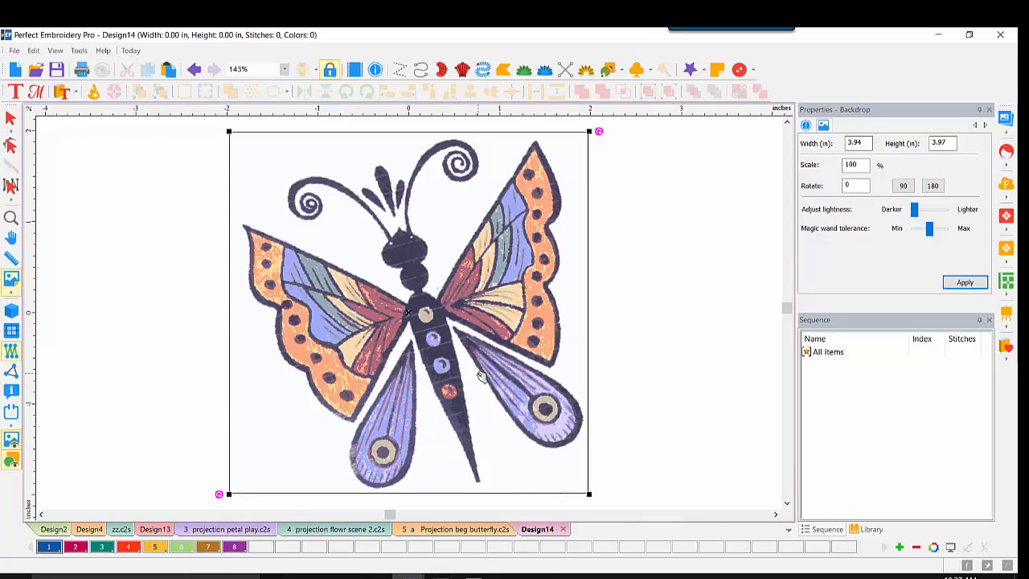
# In the design "5 a Projection beg butterfly.c2s", trace the lower right wing with a closed four-point Pen artwork outline
pyautogui.click(446, 529)
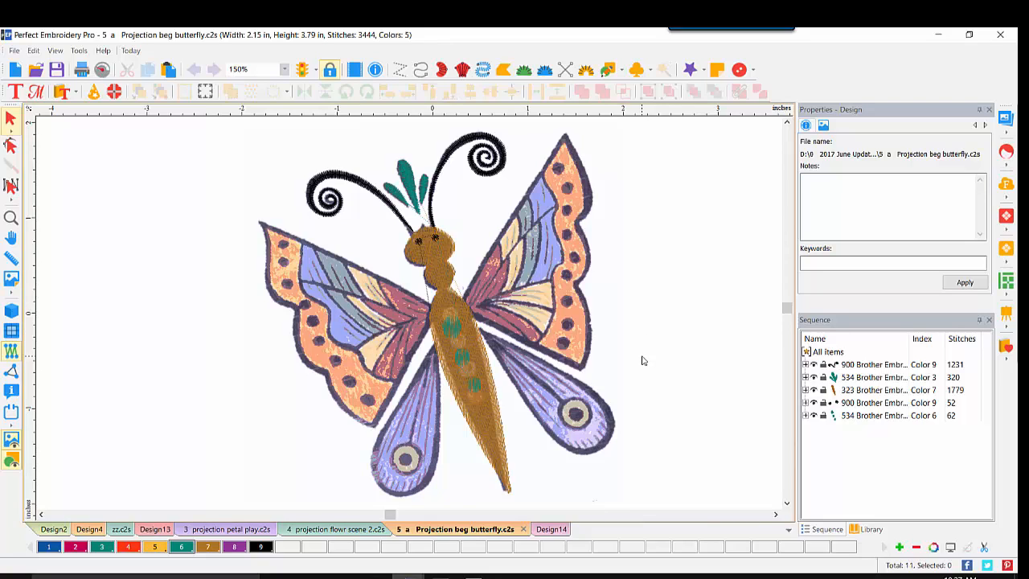
pyautogui.click(621, 70)
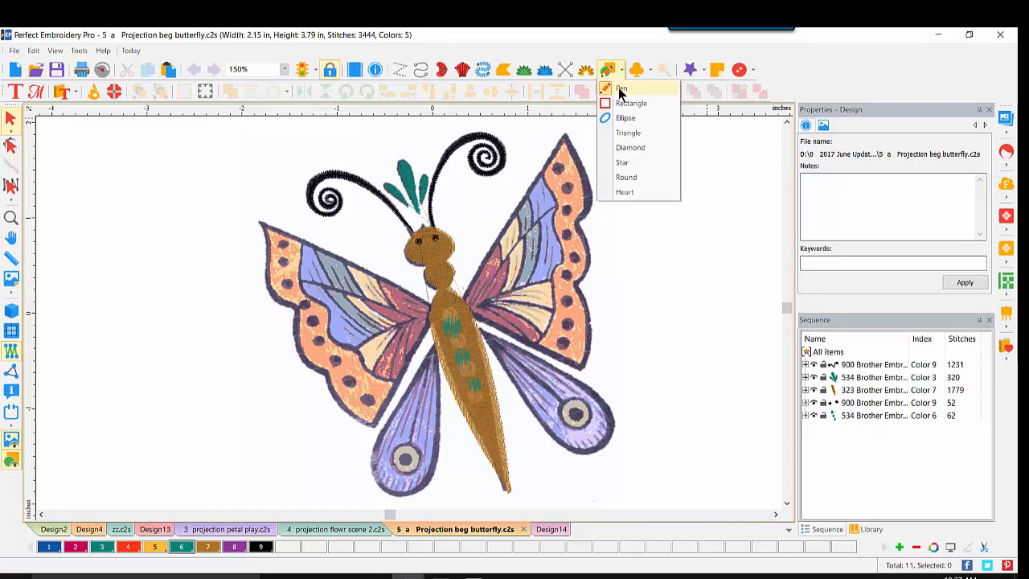
pyautogui.click(619, 90)
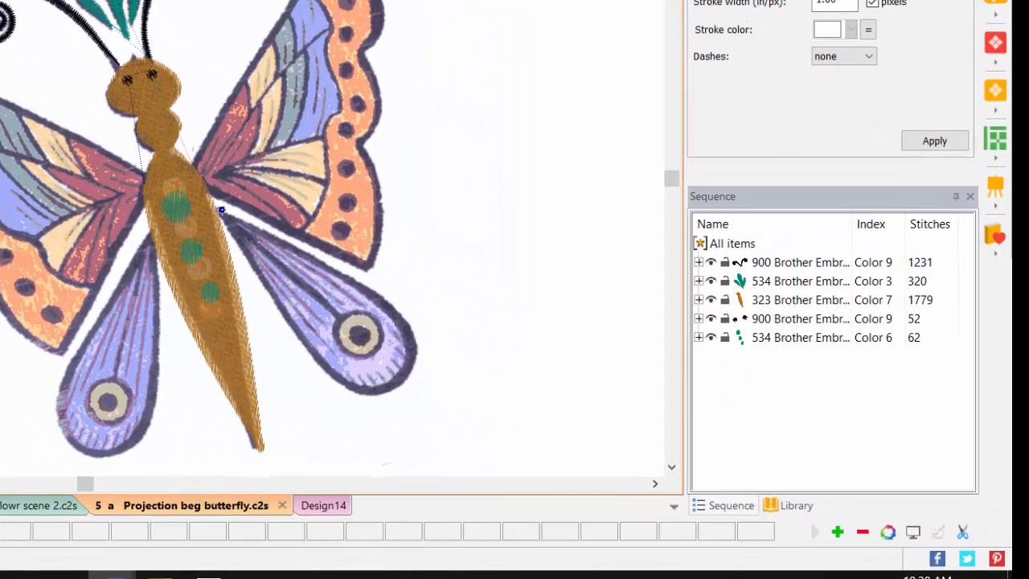
pyautogui.click(401, 312)
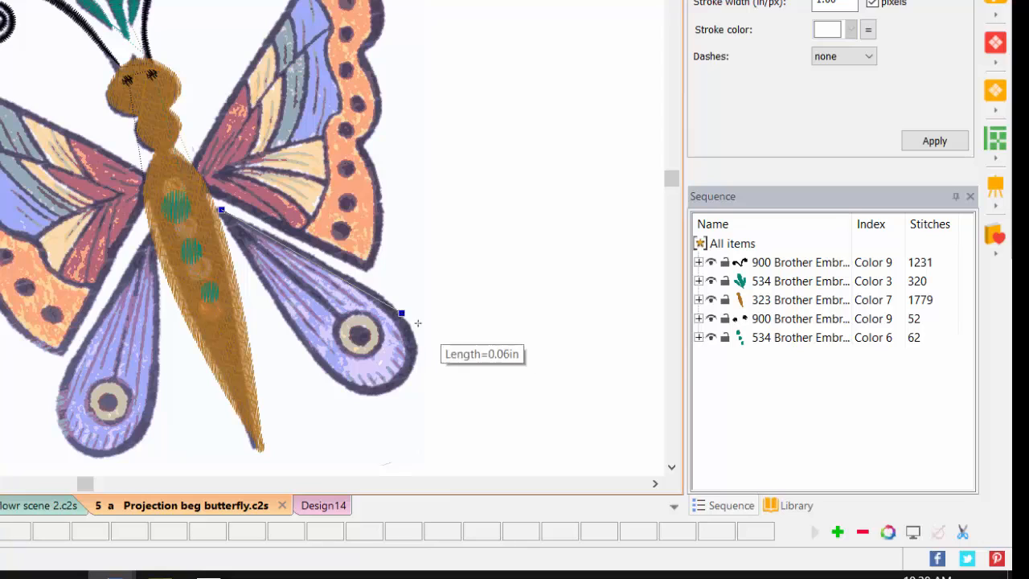
pyautogui.click(405, 379)
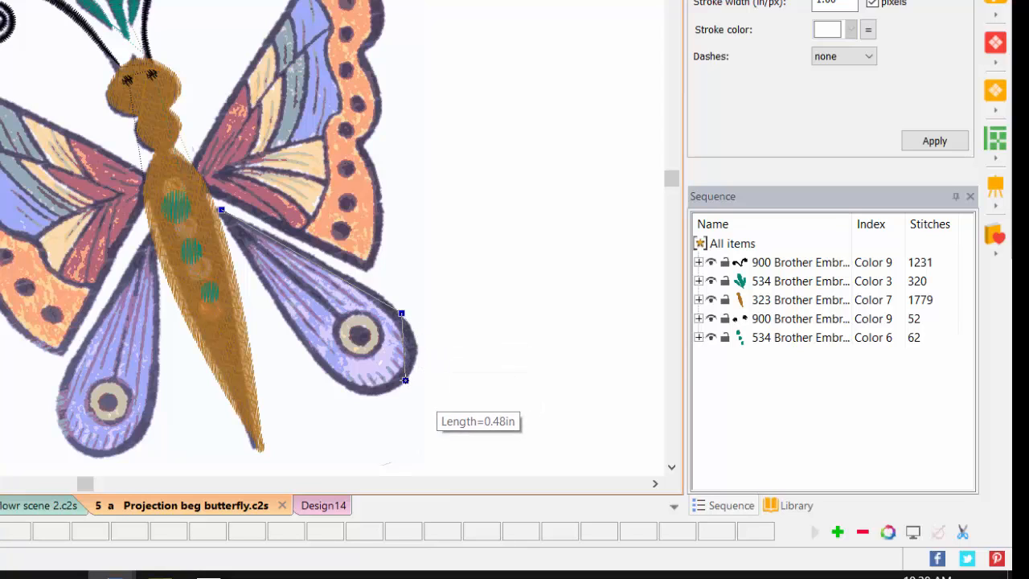
pyautogui.click(315, 365)
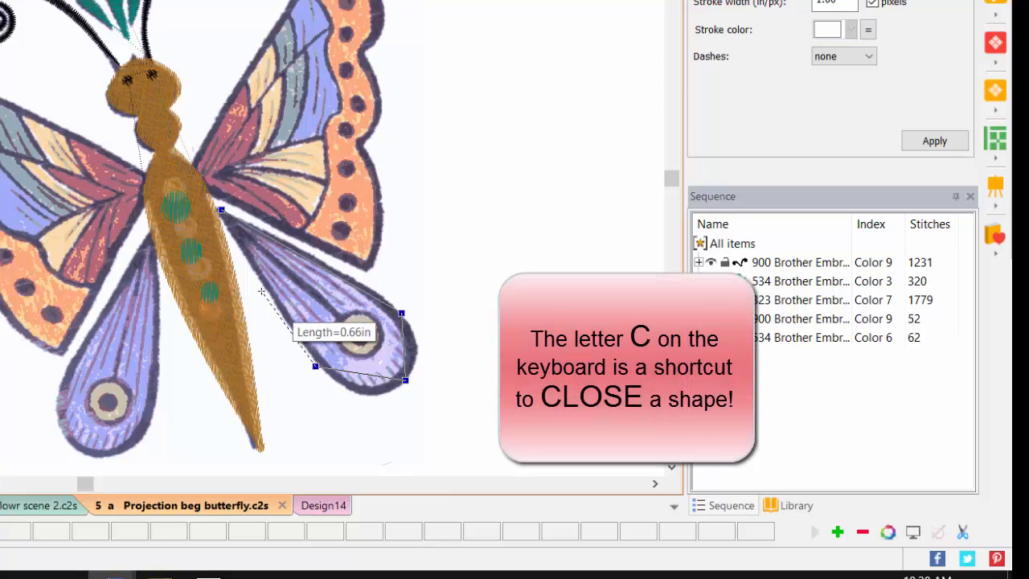
pyautogui.press('c')
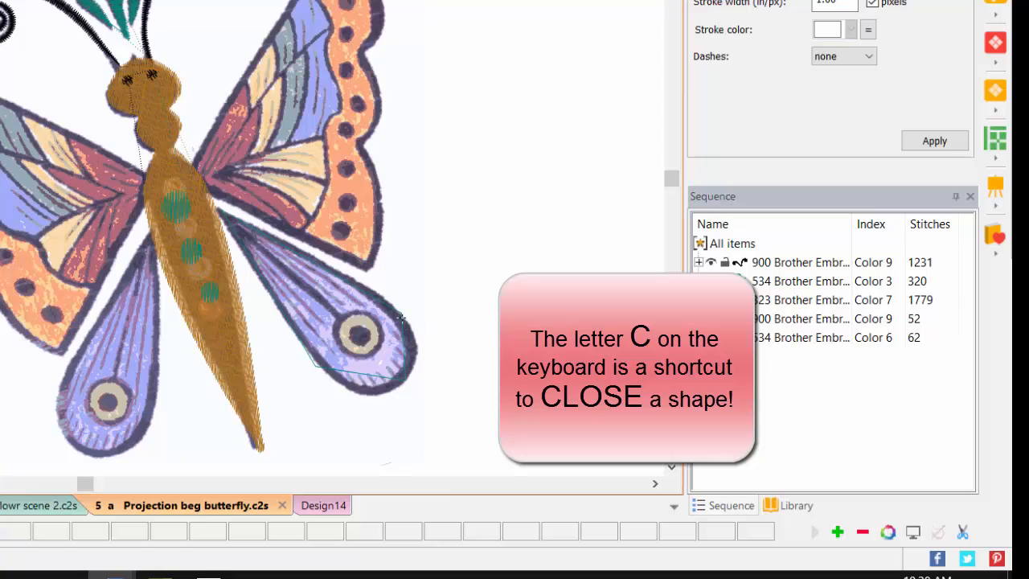
# Trace the lower left wing with an open five-point Pen outline that starts and ends beside the body
pyautogui.click(152, 245)
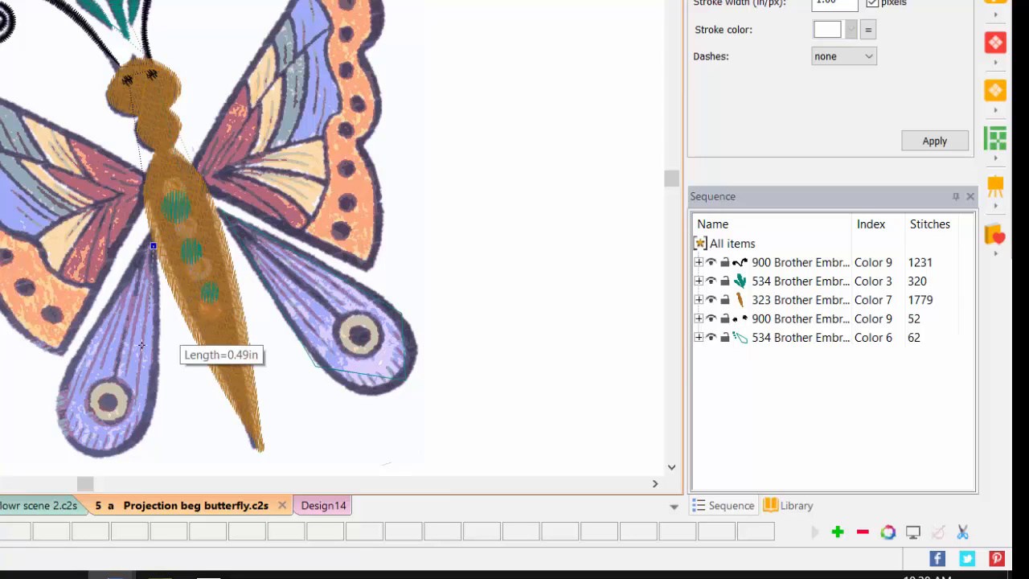
pyautogui.click(158, 404)
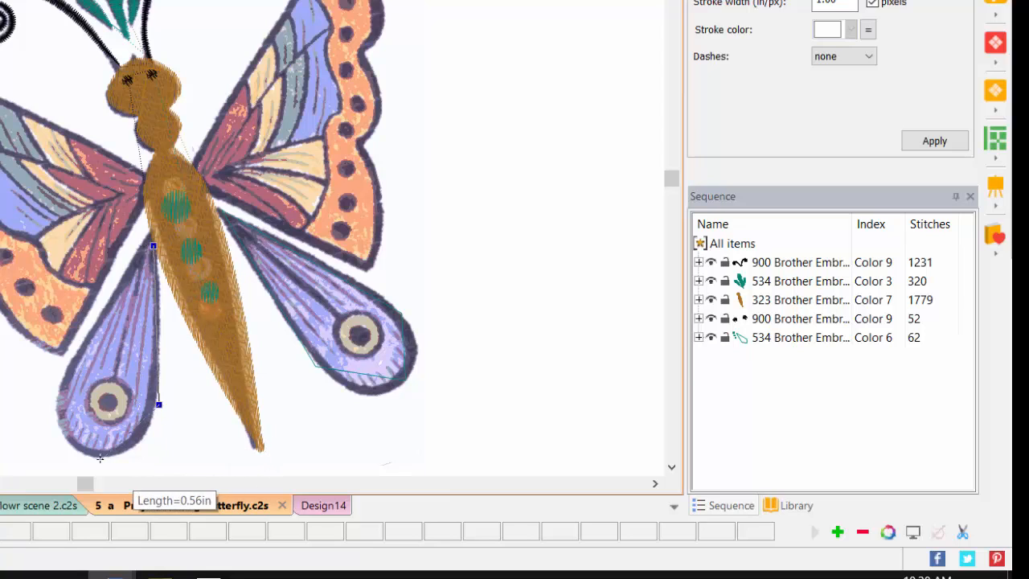
pyautogui.click(86, 456)
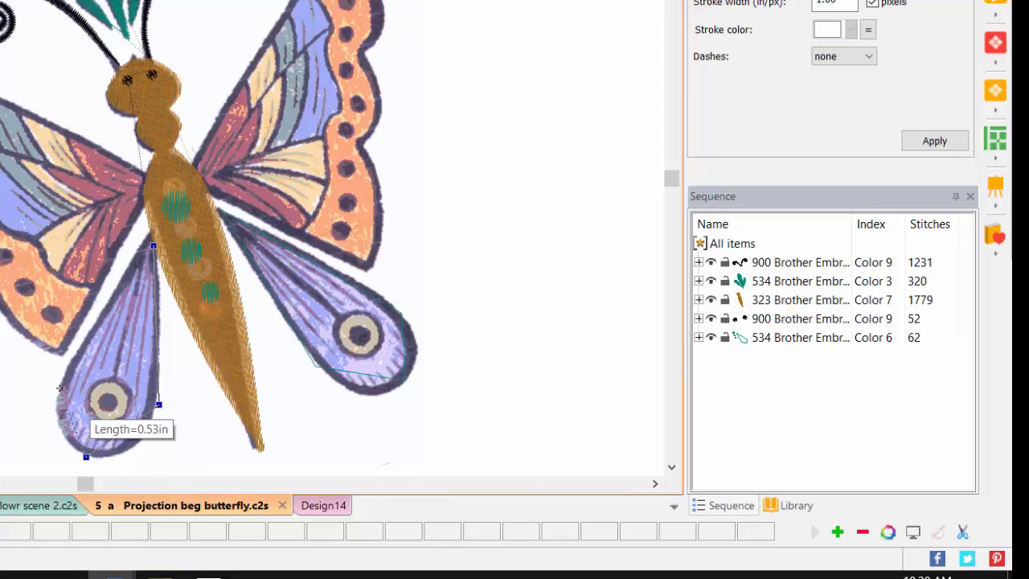
pyautogui.click(58, 388)
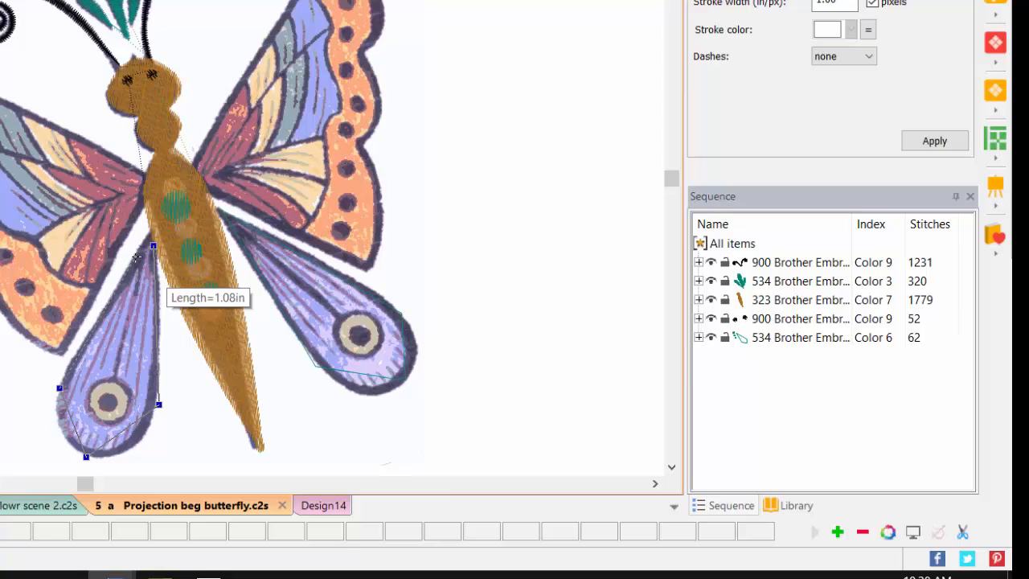
pyautogui.click(137, 256)
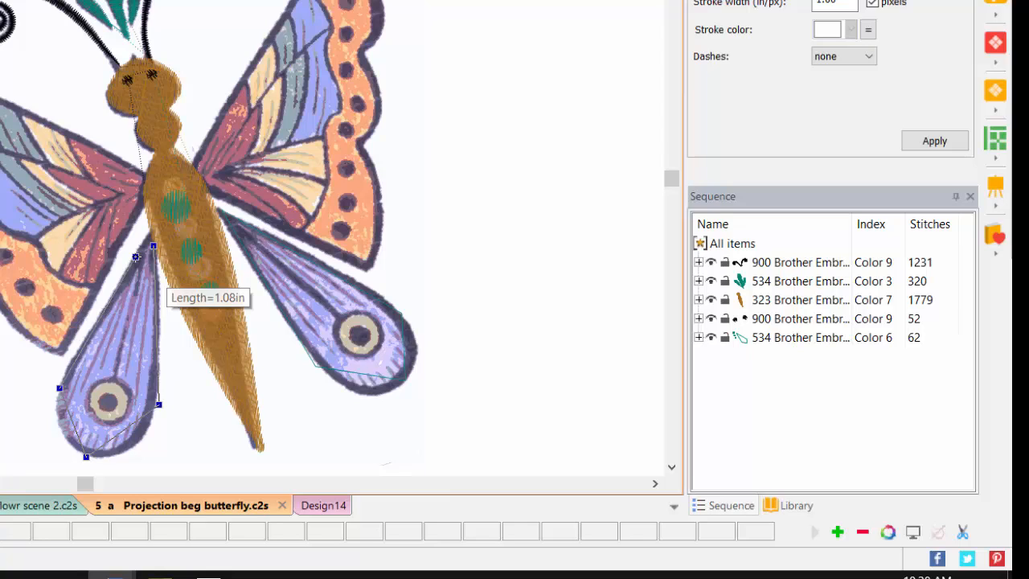
pyautogui.rightClick(136, 256)
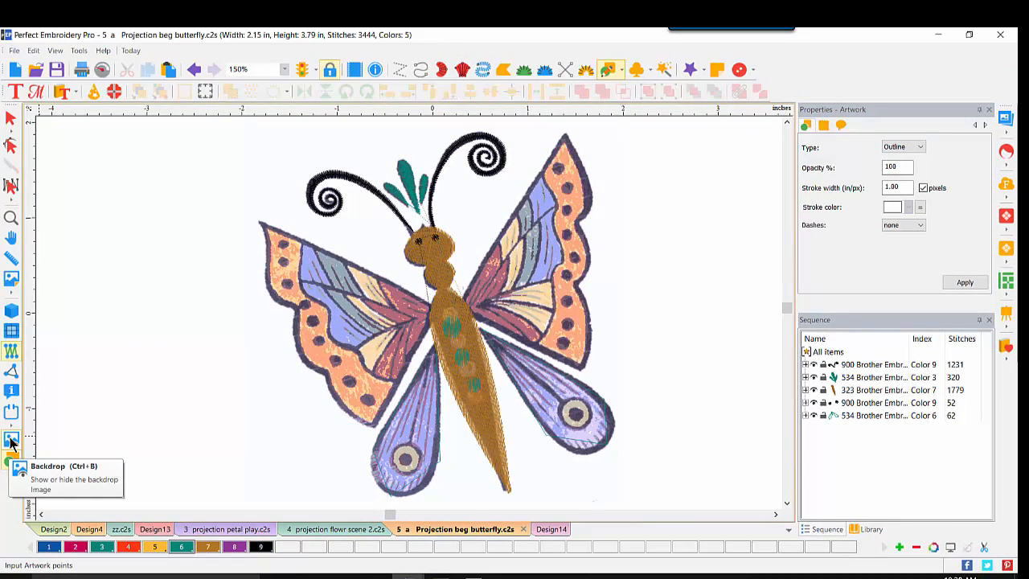
# Hide the backdrop image and change the three outer points of the lower left wing outline to Smooth
pyautogui.click(12, 441)
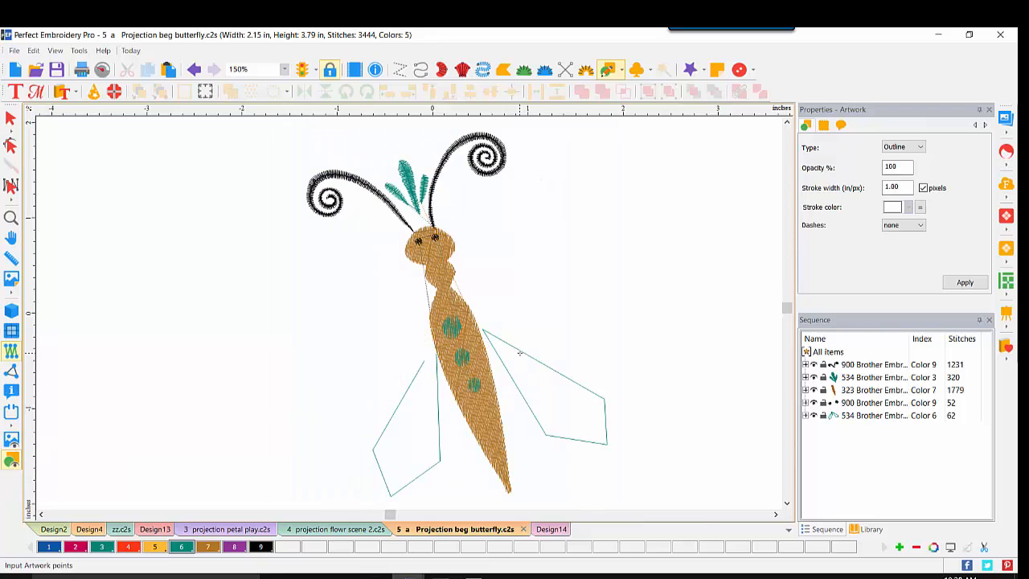
pyautogui.click(13, 120)
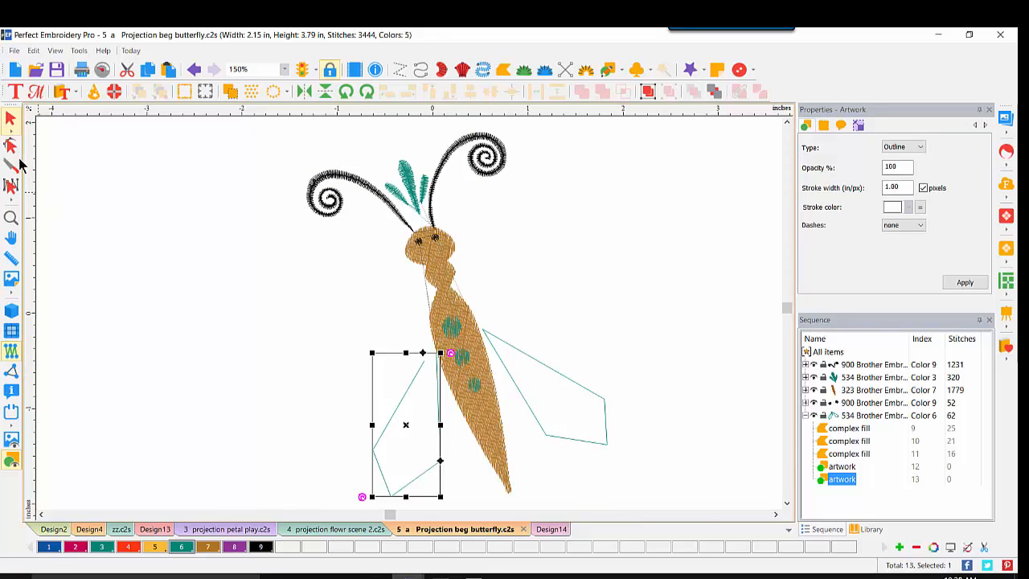
pyautogui.click(12, 150)
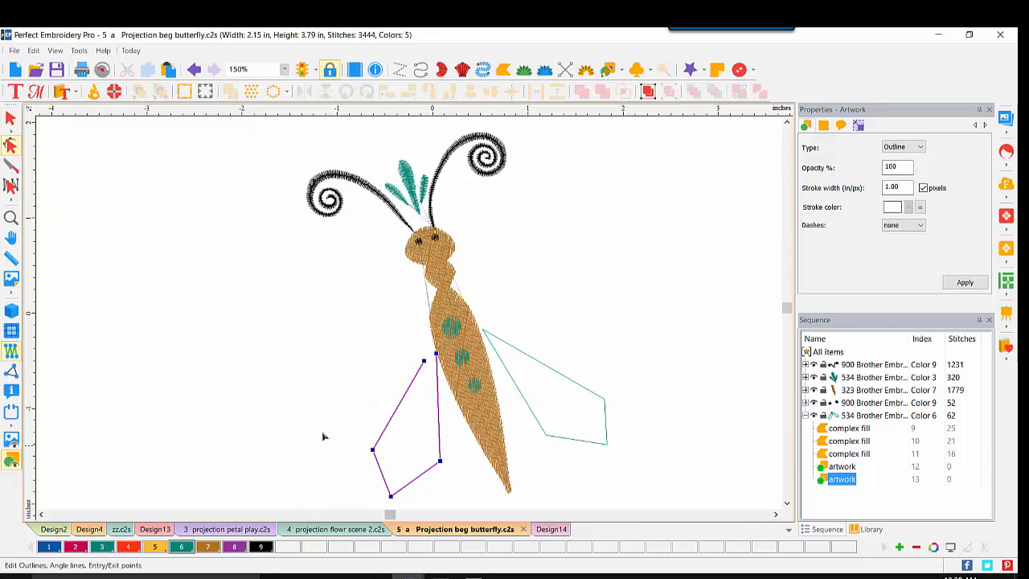
pyautogui.moveTo(323, 429); pyautogui.dragTo(464, 512)
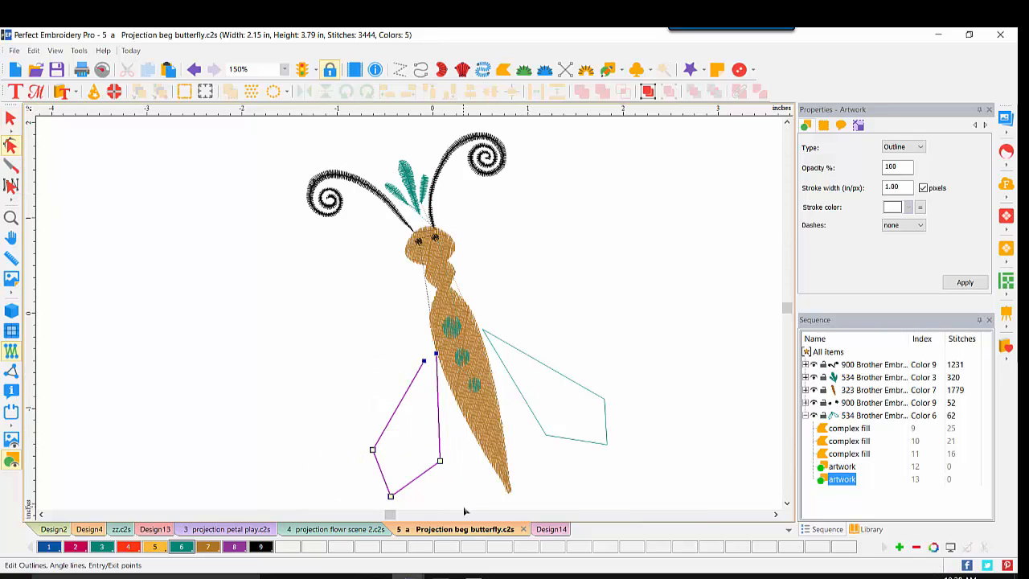
pyautogui.rightClick(441, 466)
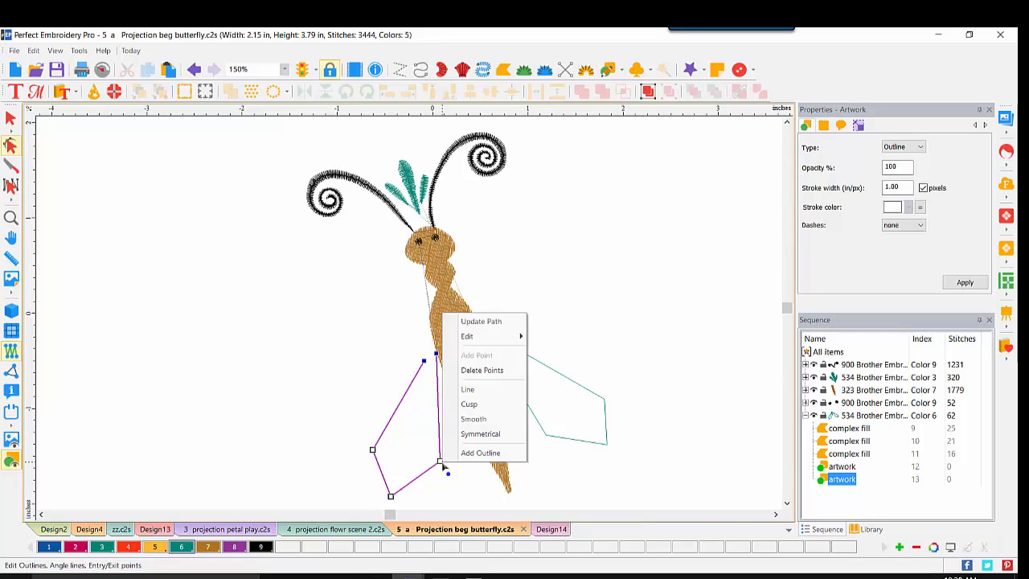
pyautogui.click(475, 423)
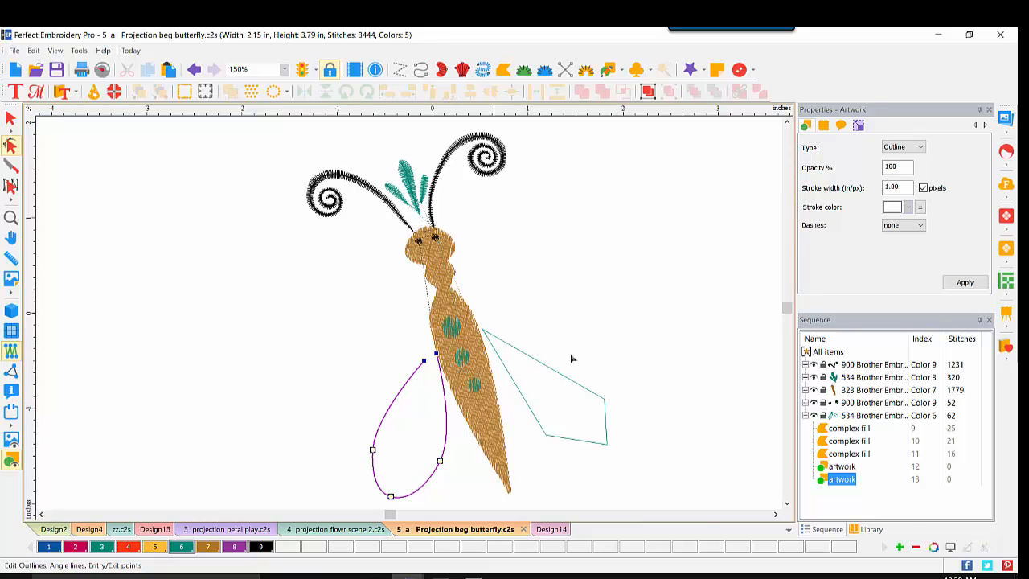
# Select both lower wing artwork outlines and assign them thread color 2
pyautogui.click(840, 468)
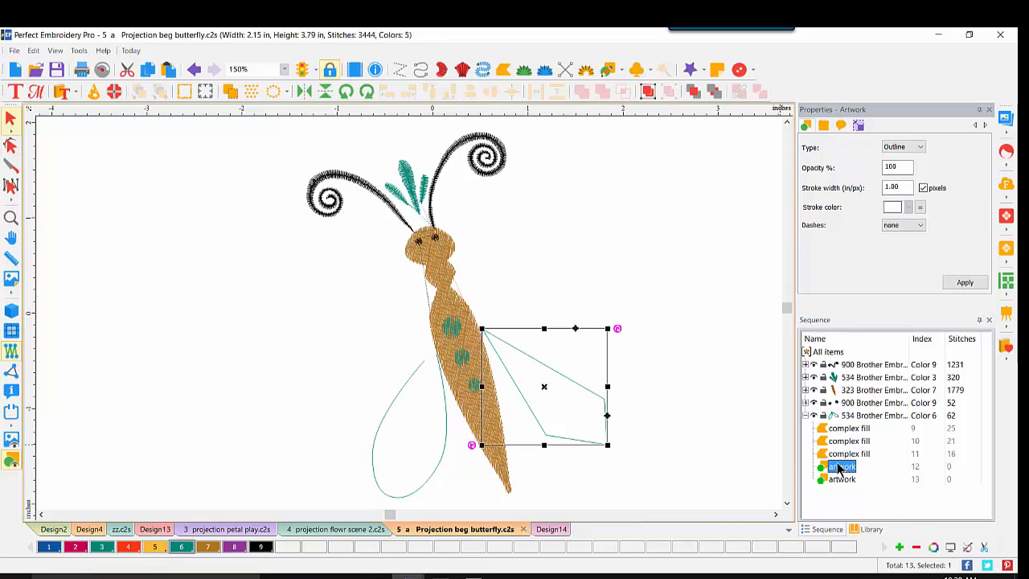
pyautogui.keyDown('shift'); pyautogui.click(836, 481); pyautogui.keyUp('shift')
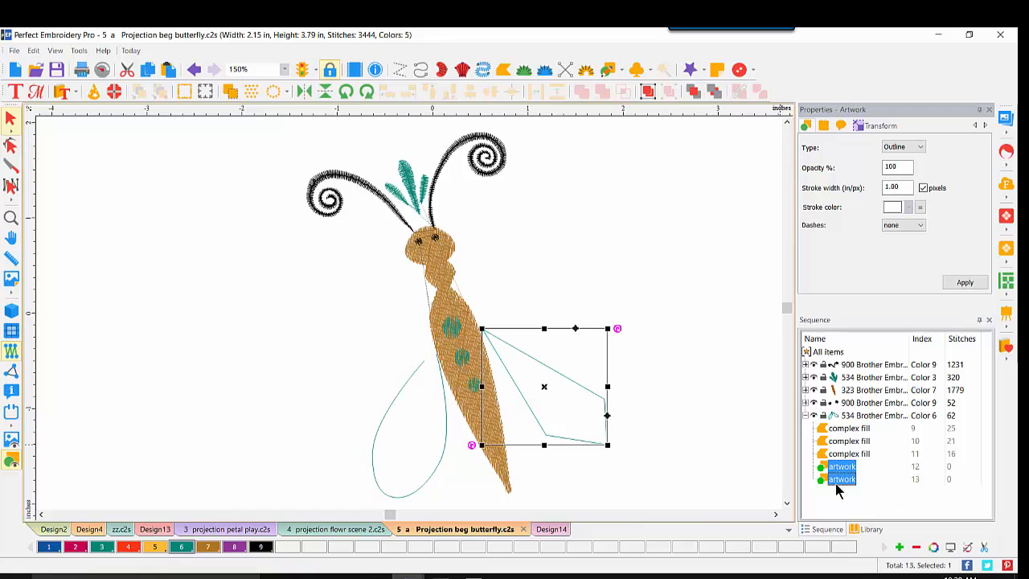
pyautogui.click(74, 549)
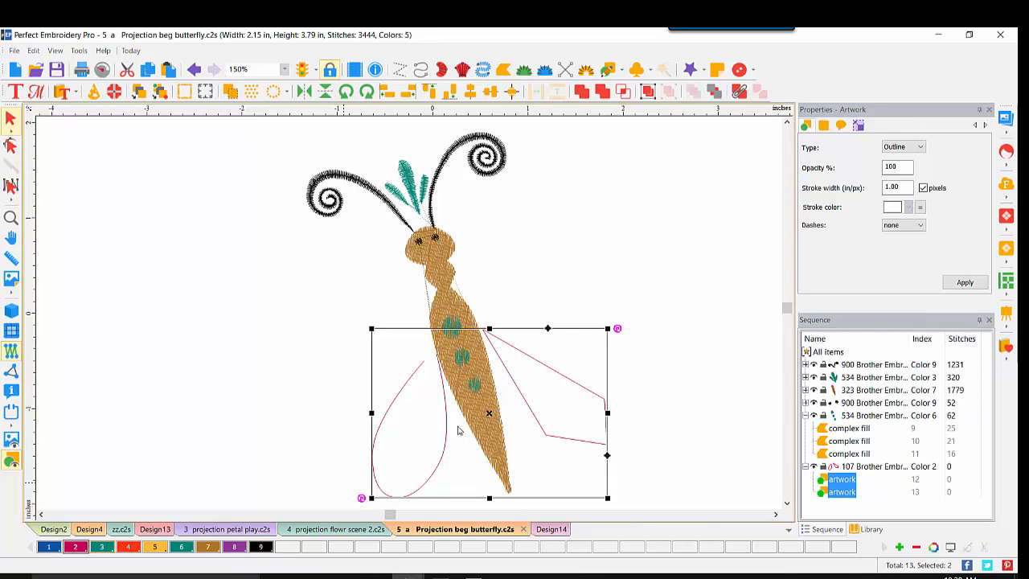
# Convert both lower wing outlines to run stitches and apply the Projection type
pyautogui.rightClick(523, 345)
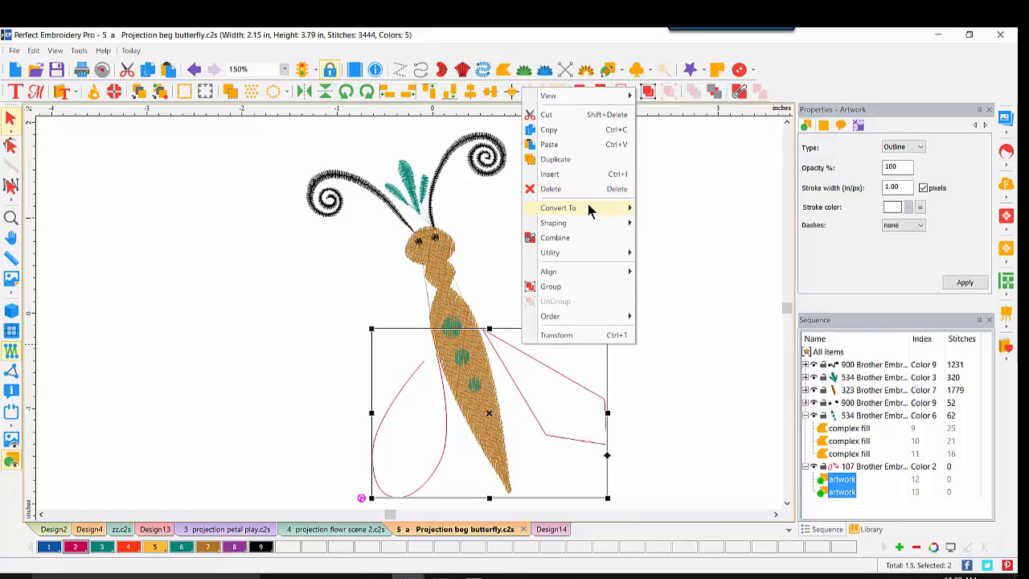
pyautogui.moveTo(579, 211)
pyautogui.click(674, 209)
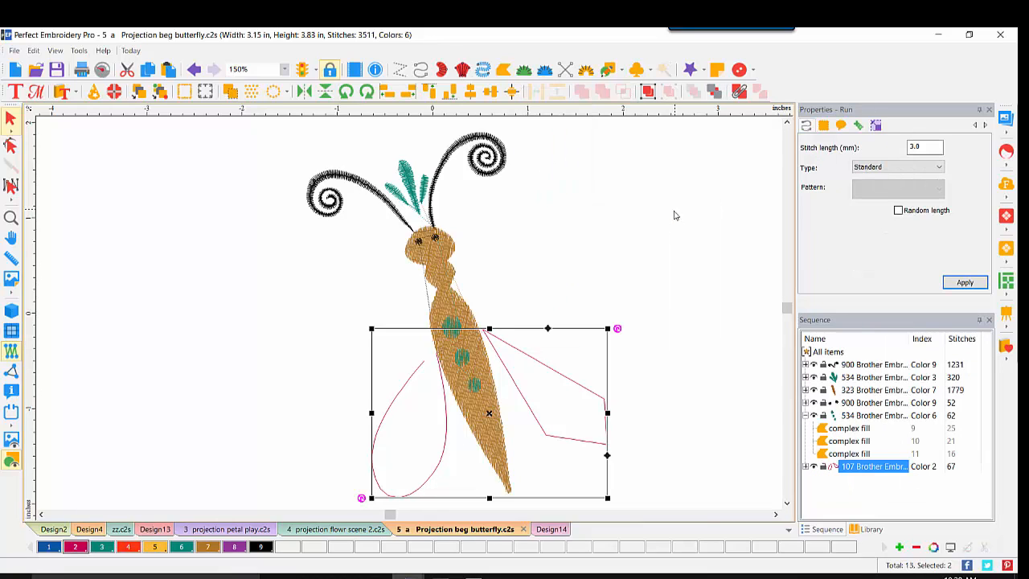
pyautogui.click(897, 167)
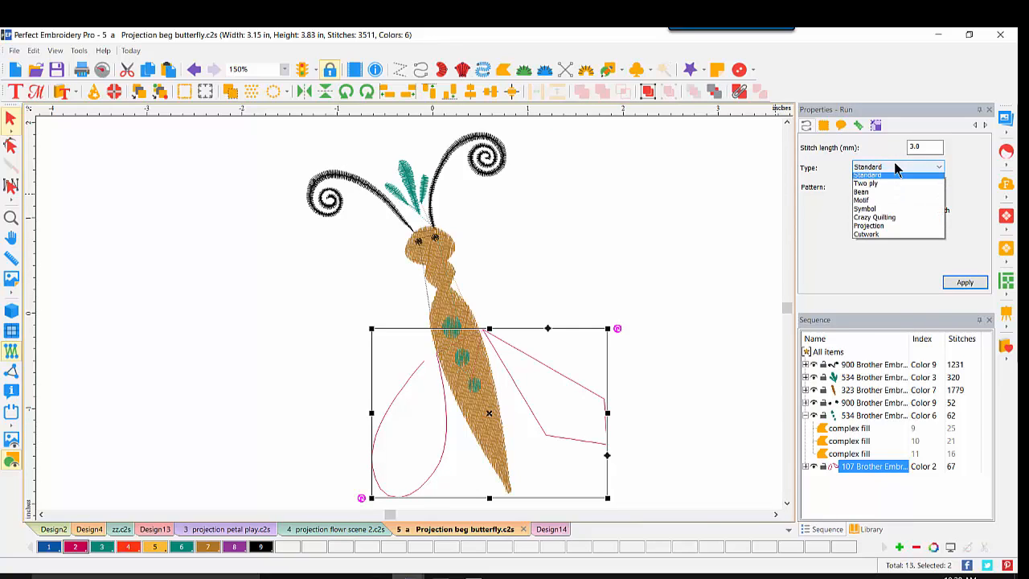
pyautogui.click(878, 232)
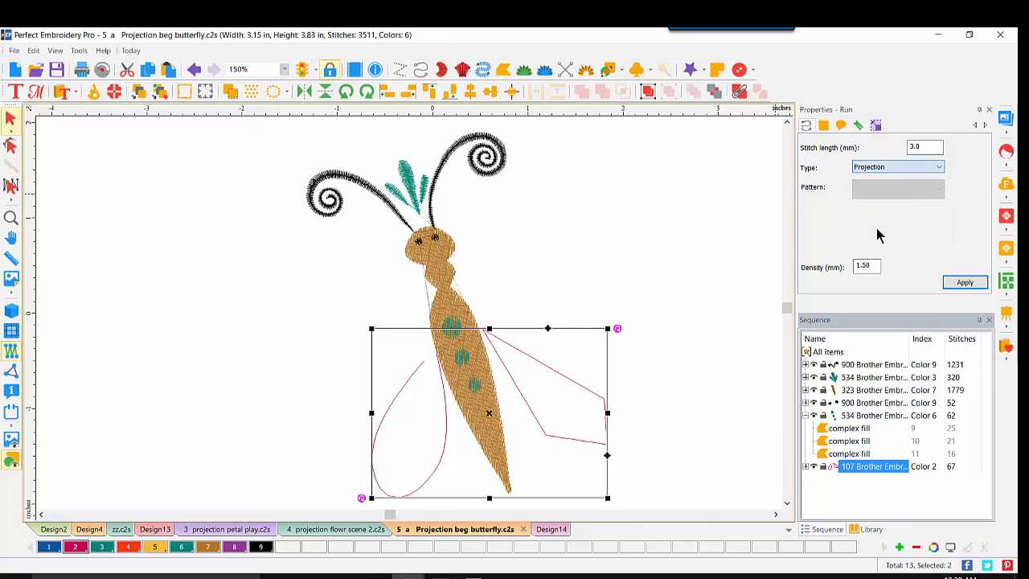
pyautogui.click(962, 285)
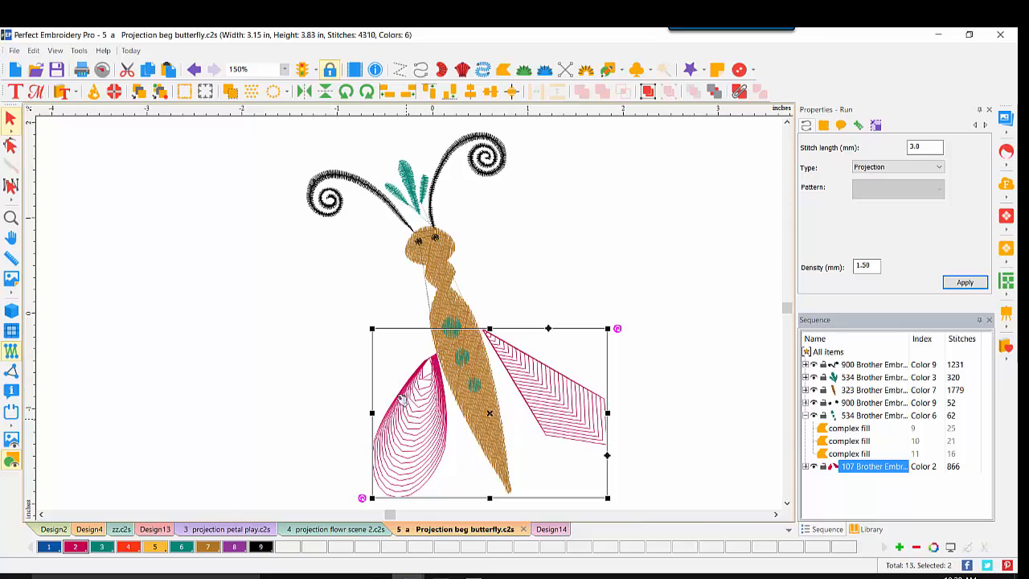
# Turn on the 3D stitch view and show the butterfly backdrop image again
pyautogui.click(11, 311)
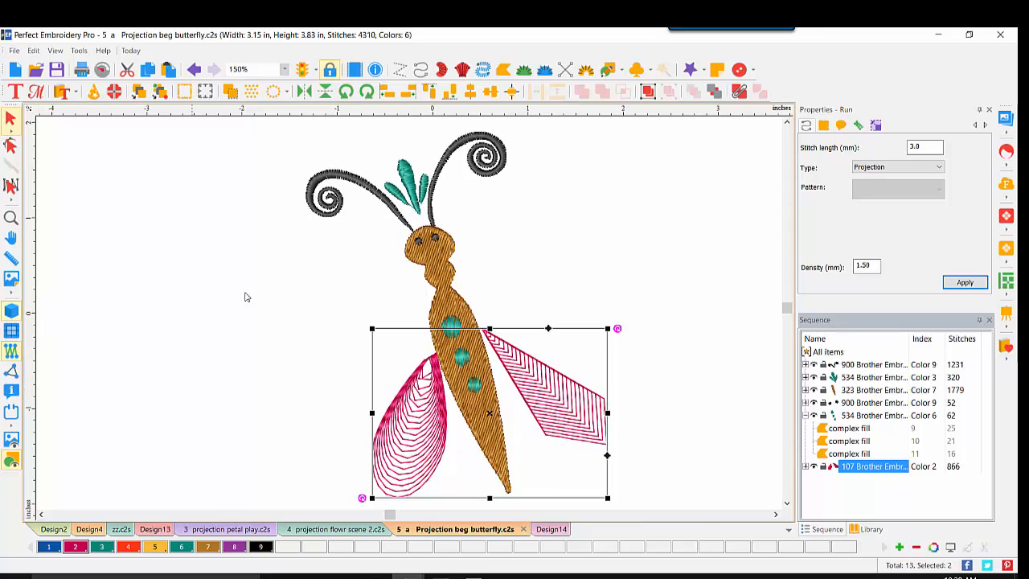
pyautogui.click(11, 442)
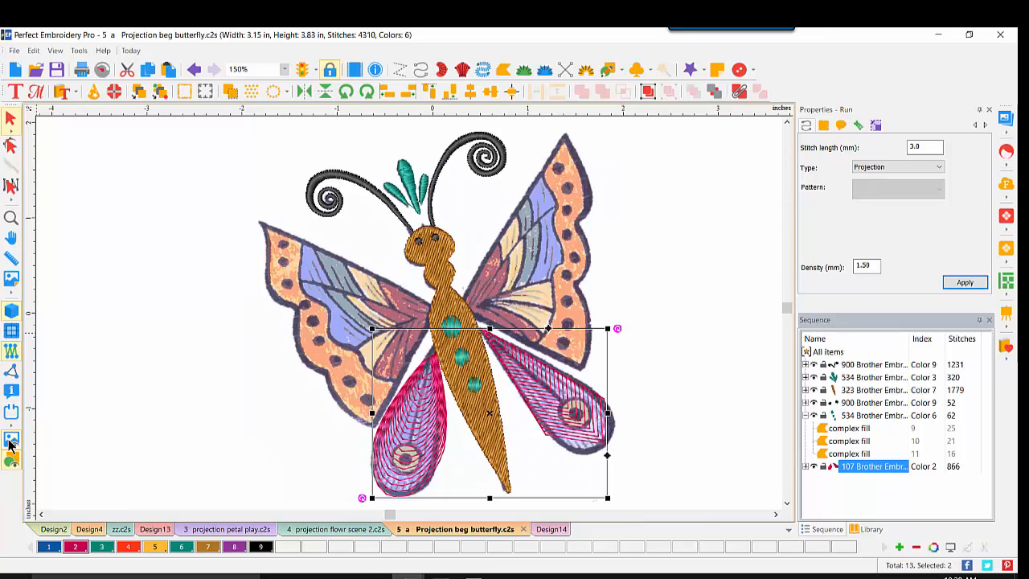
# Trace the upper right wing with an open eleven-point Pen artwork outline along its scalloped edge, starting and ending beside the body
pyautogui.click(618, 68)
pyautogui.click(637, 92)
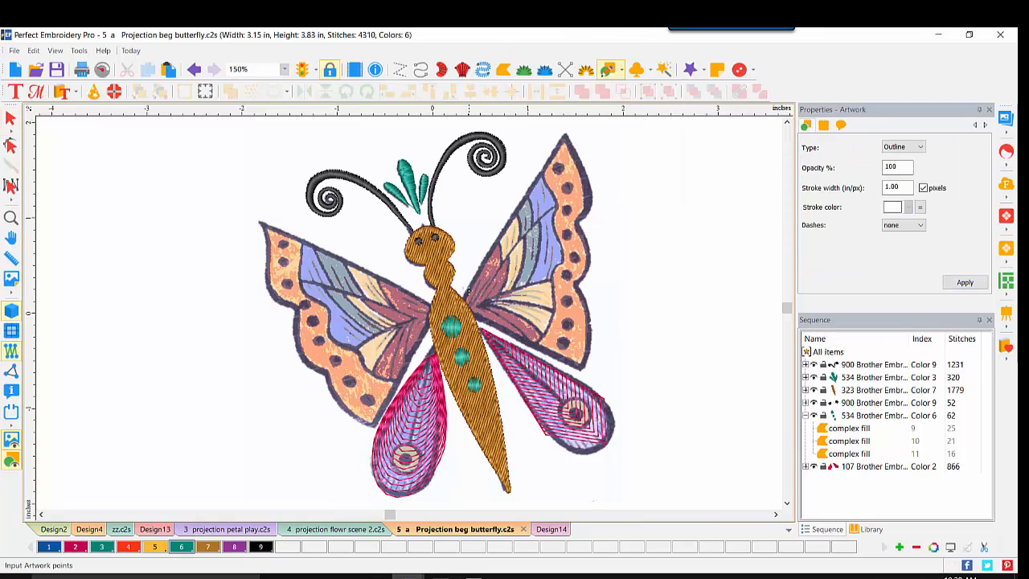
pyautogui.click(464, 298)
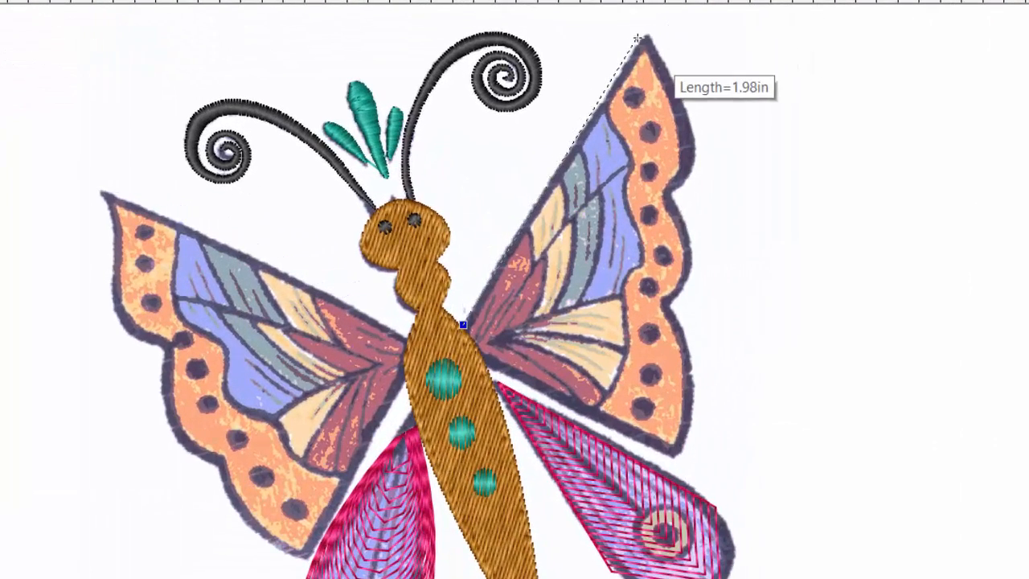
pyautogui.click(644, 34)
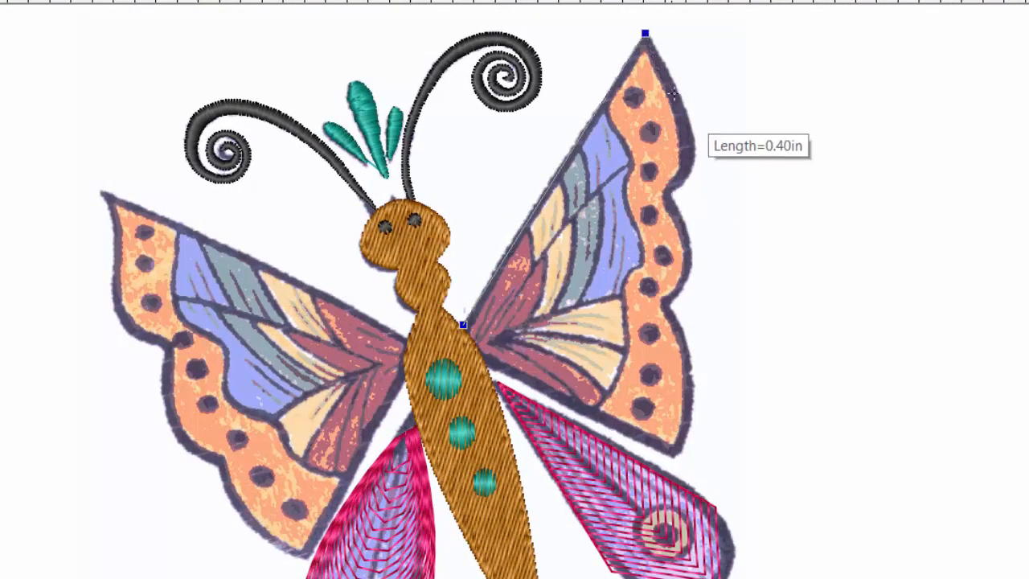
pyautogui.click(685, 112)
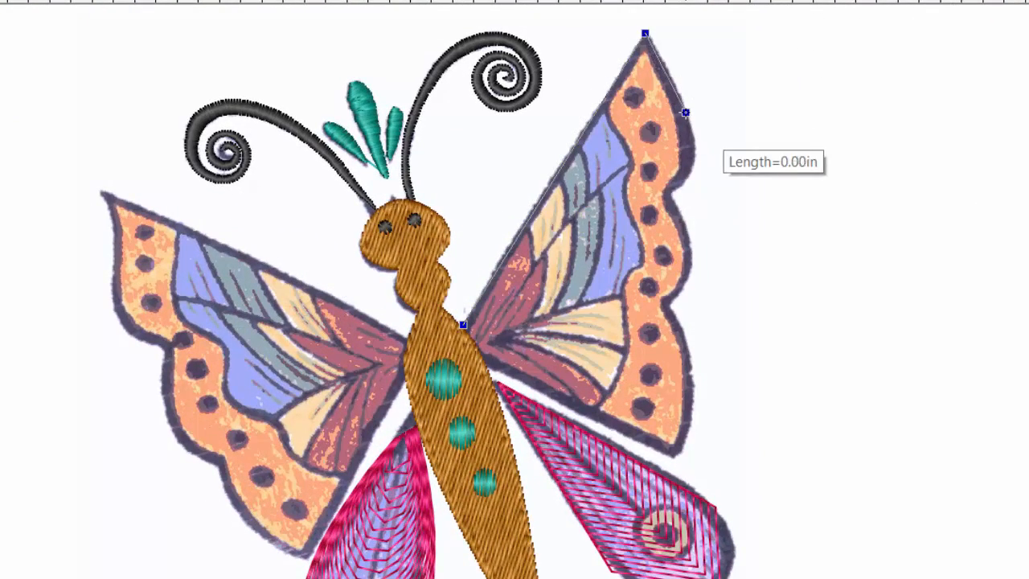
pyautogui.click(696, 164)
pyautogui.click(663, 197)
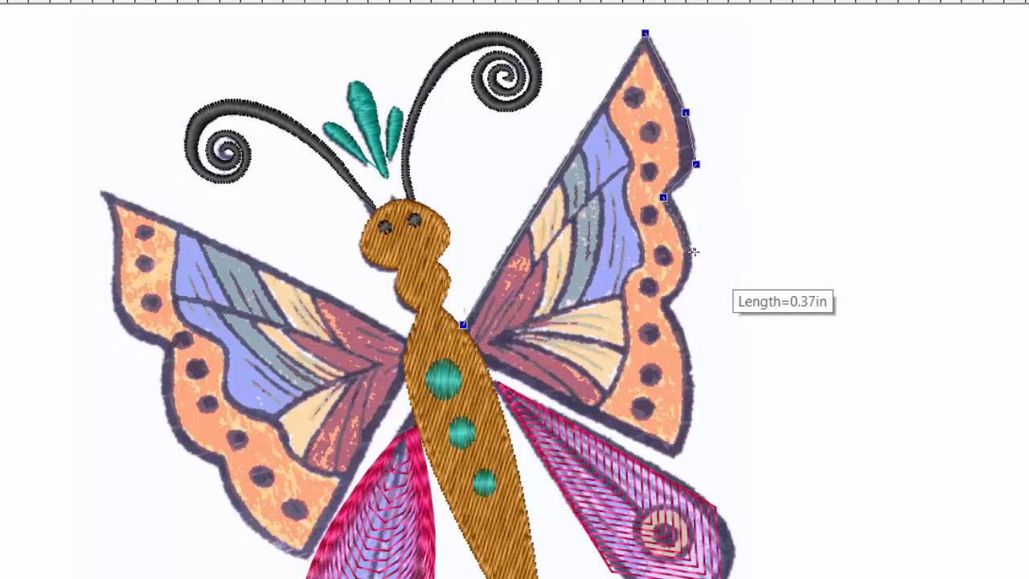
pyautogui.click(694, 251)
pyautogui.click(668, 304)
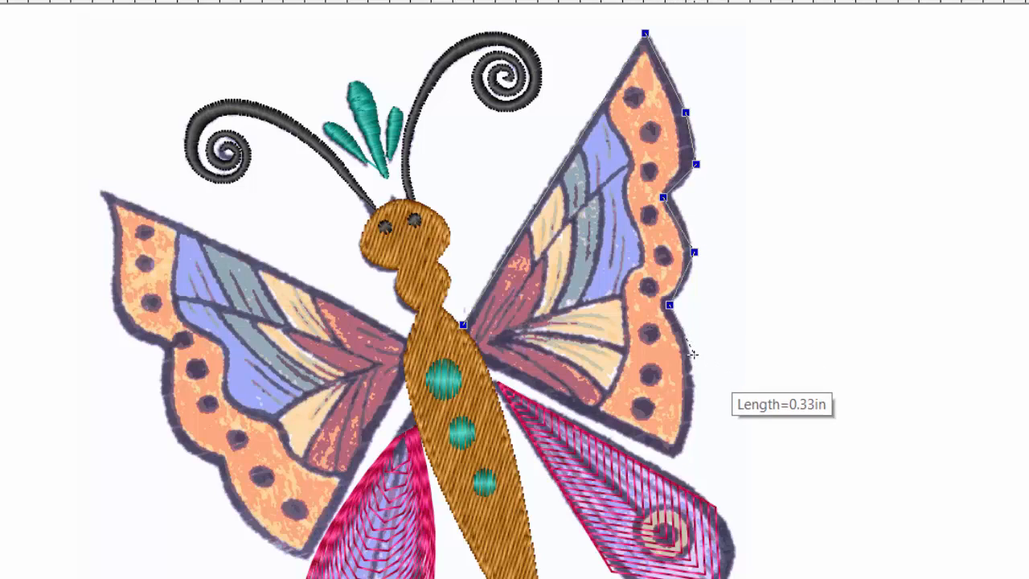
pyautogui.click(689, 355)
pyautogui.click(690, 417)
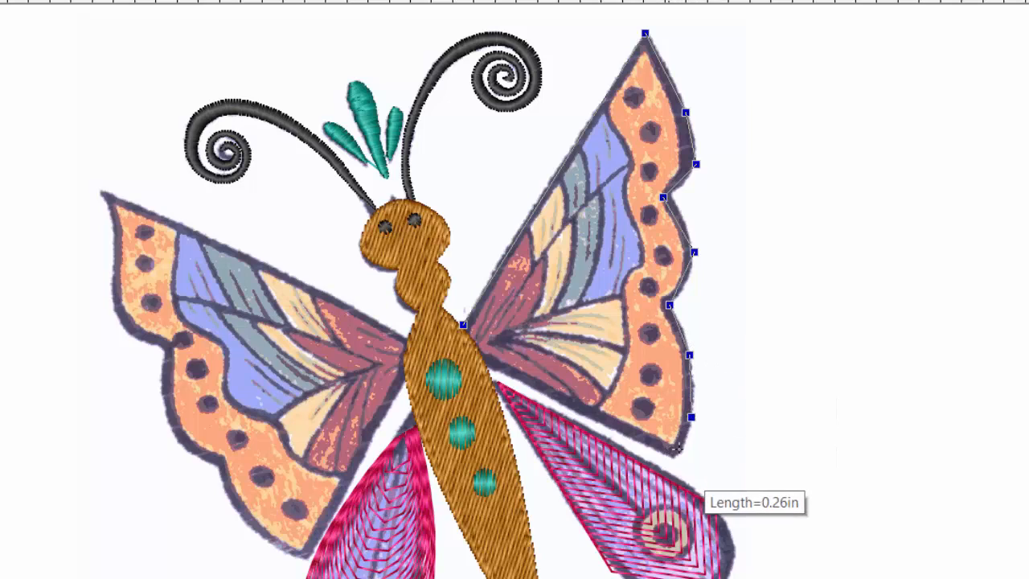
pyautogui.click(672, 453)
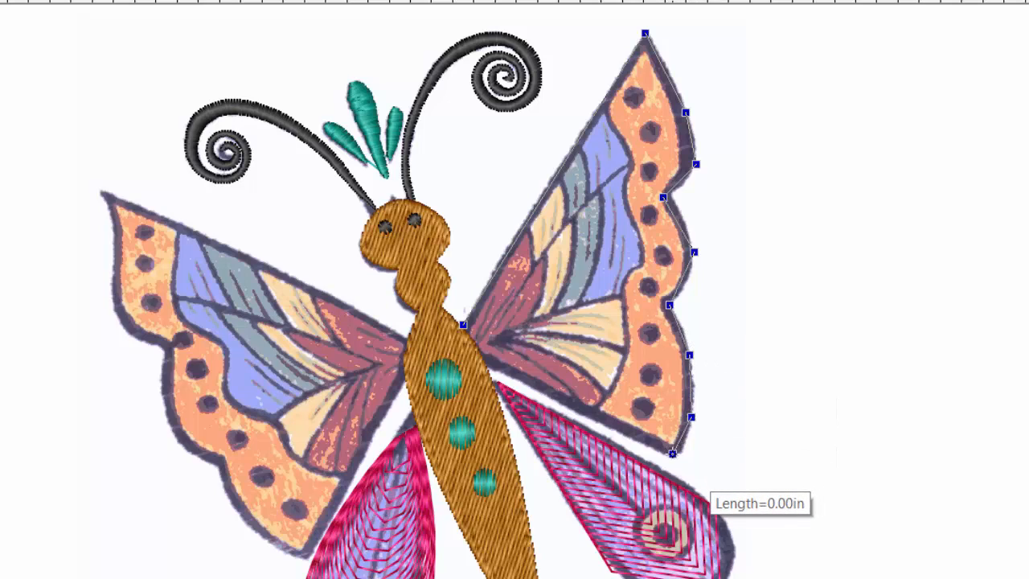
pyautogui.click(488, 362)
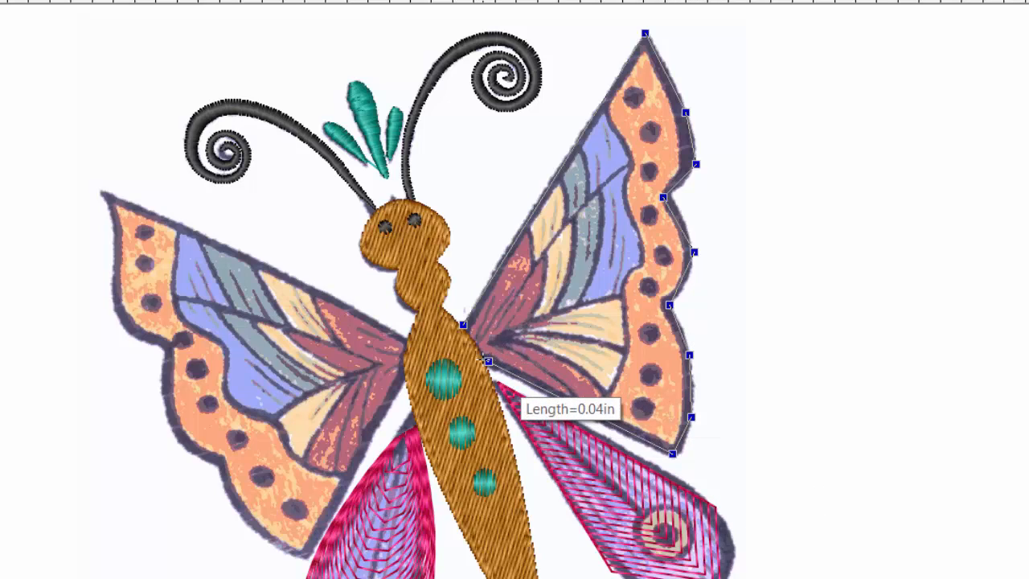
pyautogui.press('Return')
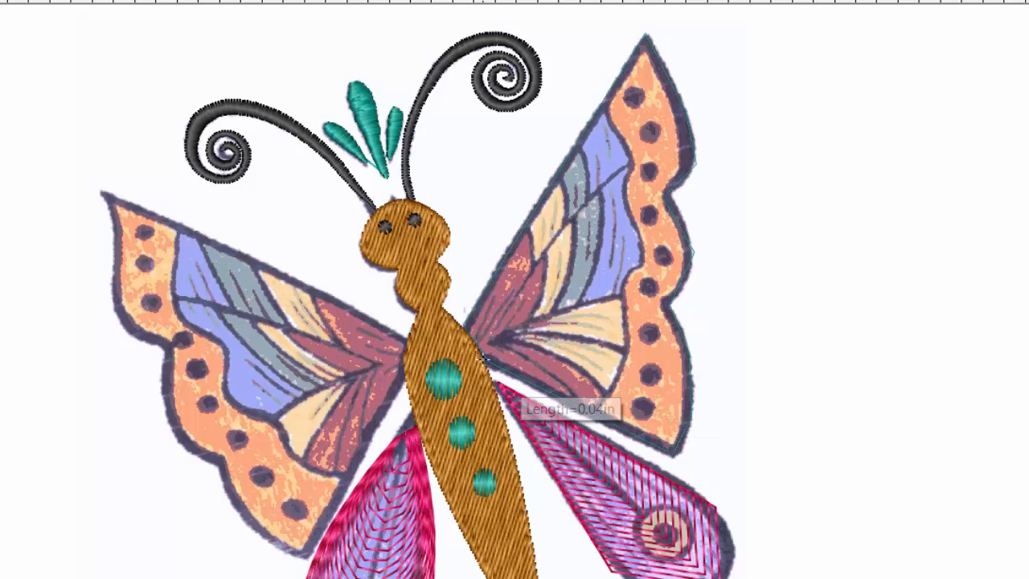
# Begin the upper left wing outline at the body, trace to the wing tip and first scallop, and add a three-point inward loop
pyautogui.click(402, 339)
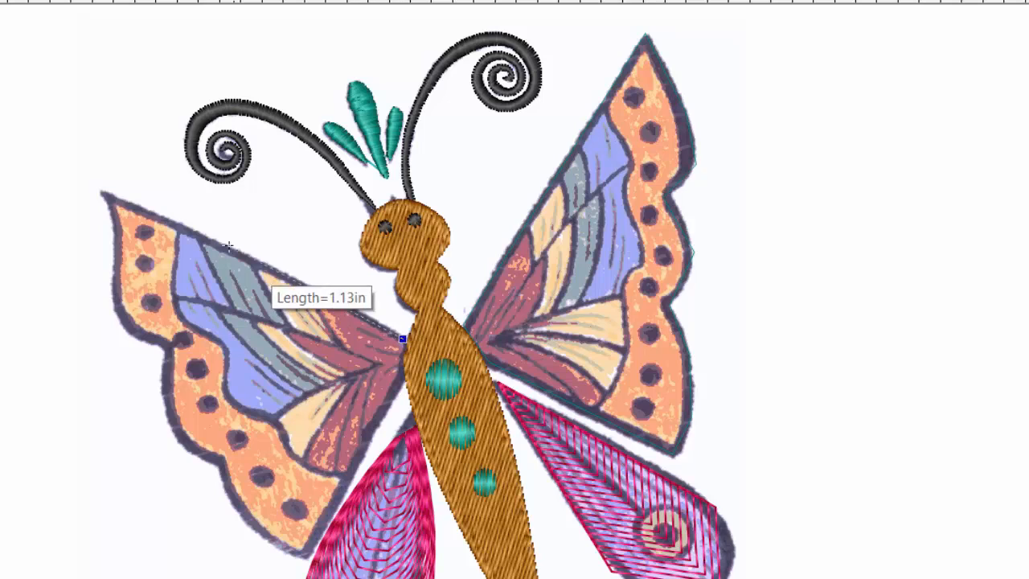
pyautogui.click(104, 194)
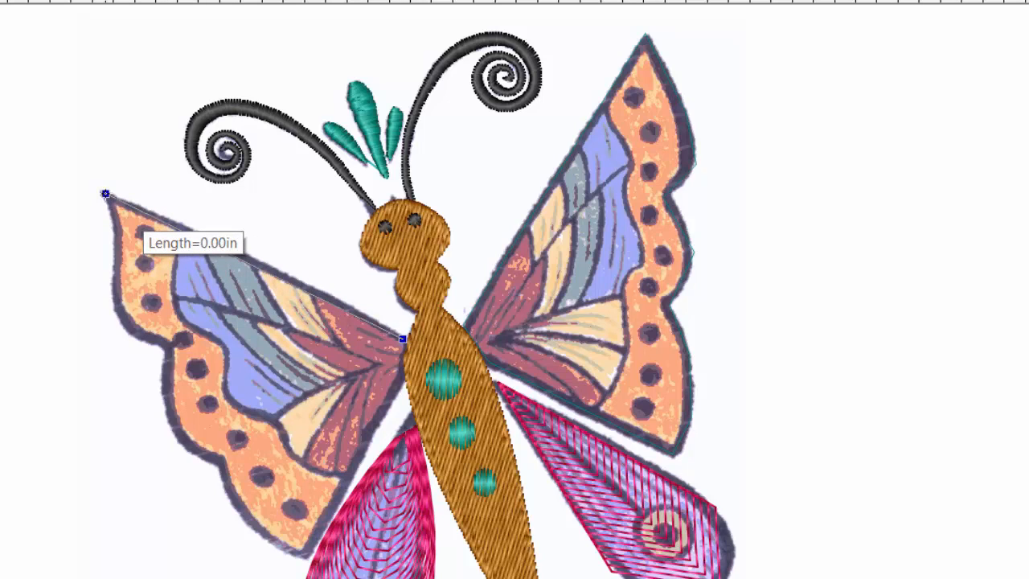
pyautogui.click(117, 255)
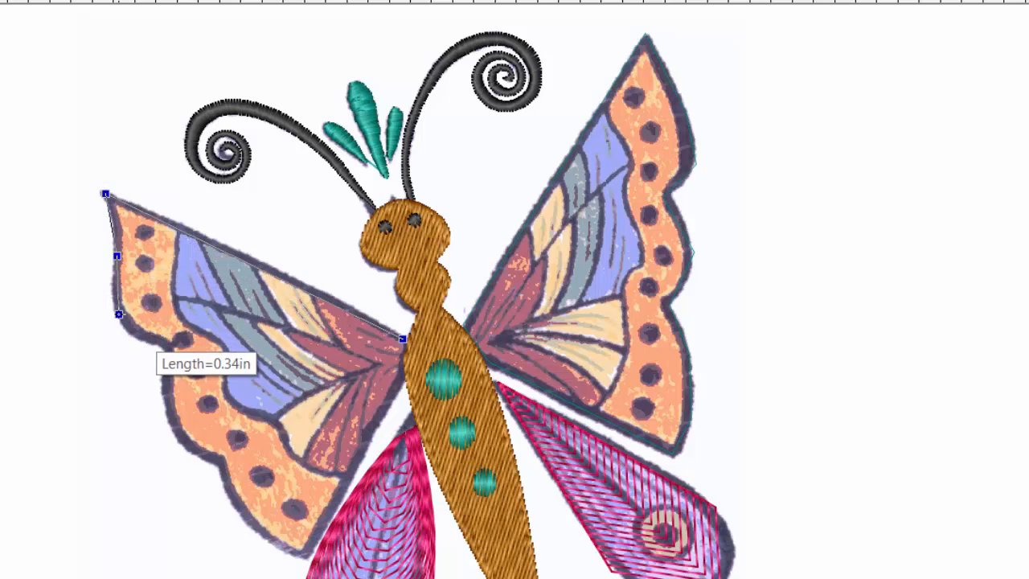
pyautogui.click(119, 313)
pyautogui.click(169, 350)
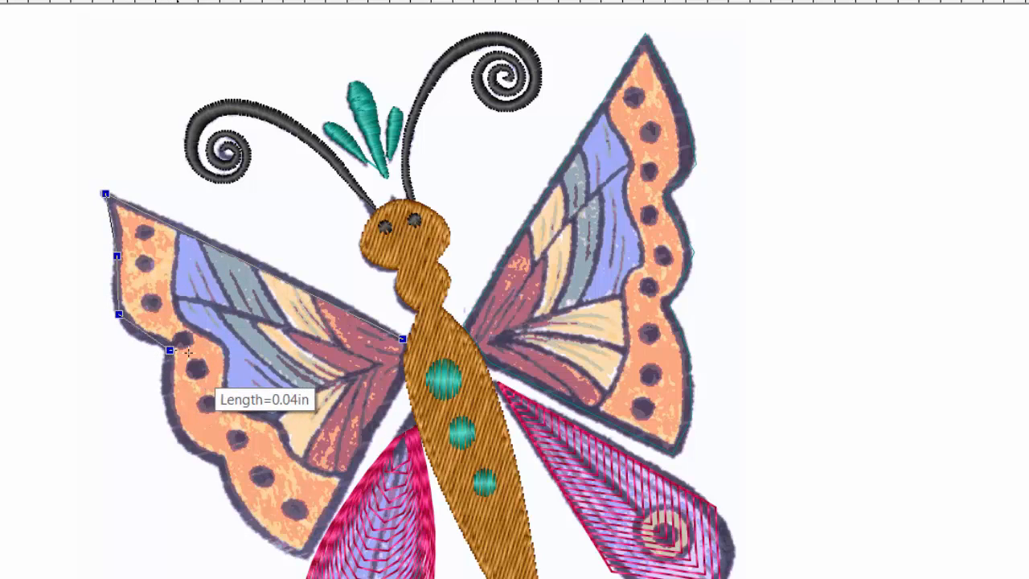
pyautogui.click(243, 364)
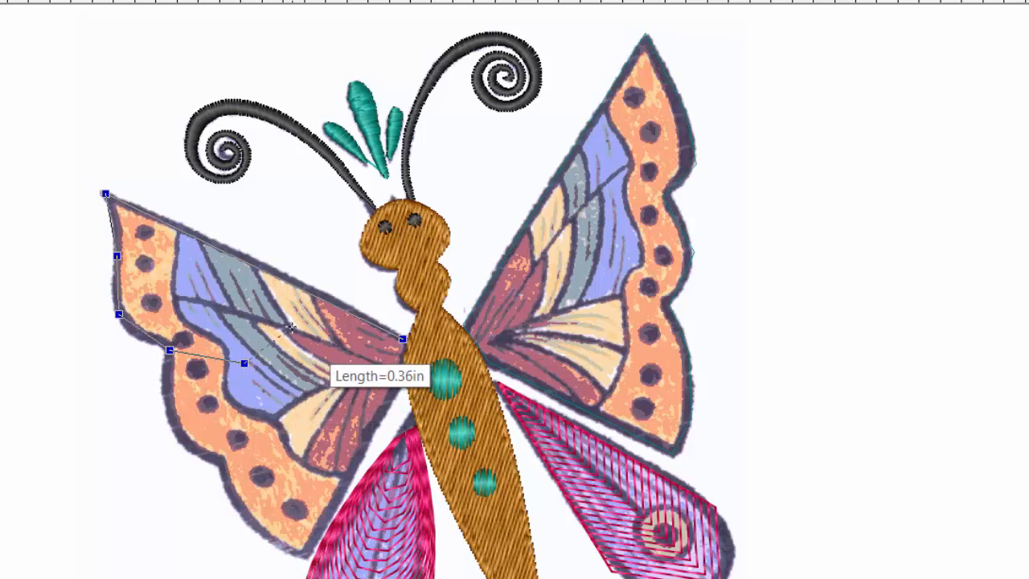
pyautogui.click(220, 281)
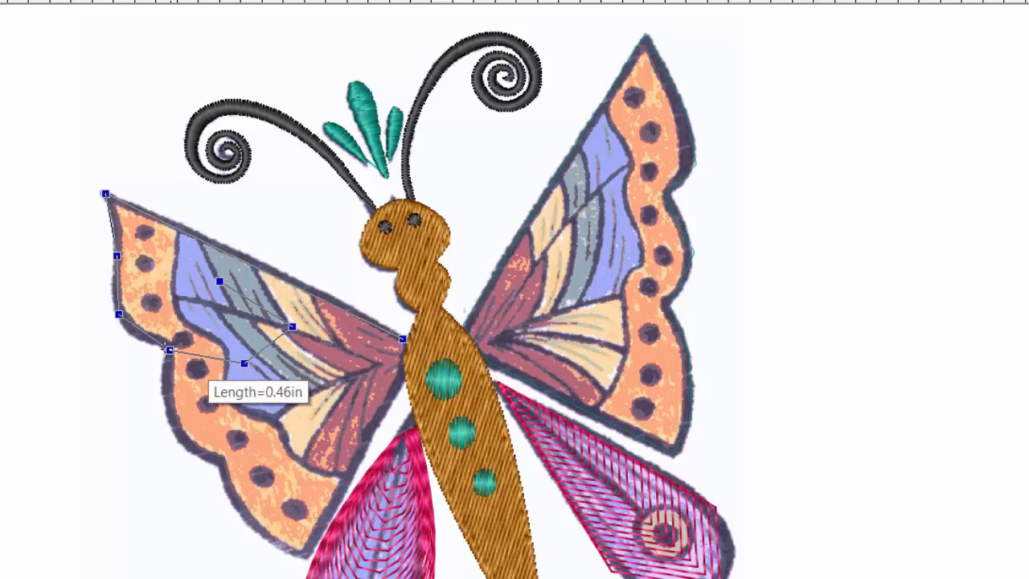
pyautogui.click(166, 349)
# Continue the upper left wing outline around the middle scallop and add a second three-point inward loop at its lower end
pyautogui.click(163, 399)
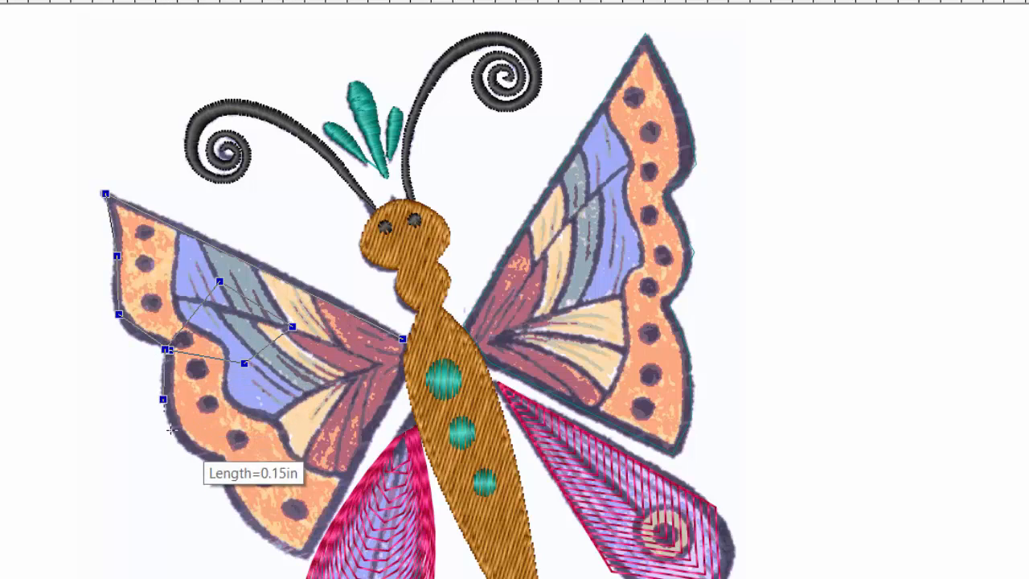
pyautogui.click(176, 442)
pyautogui.click(216, 462)
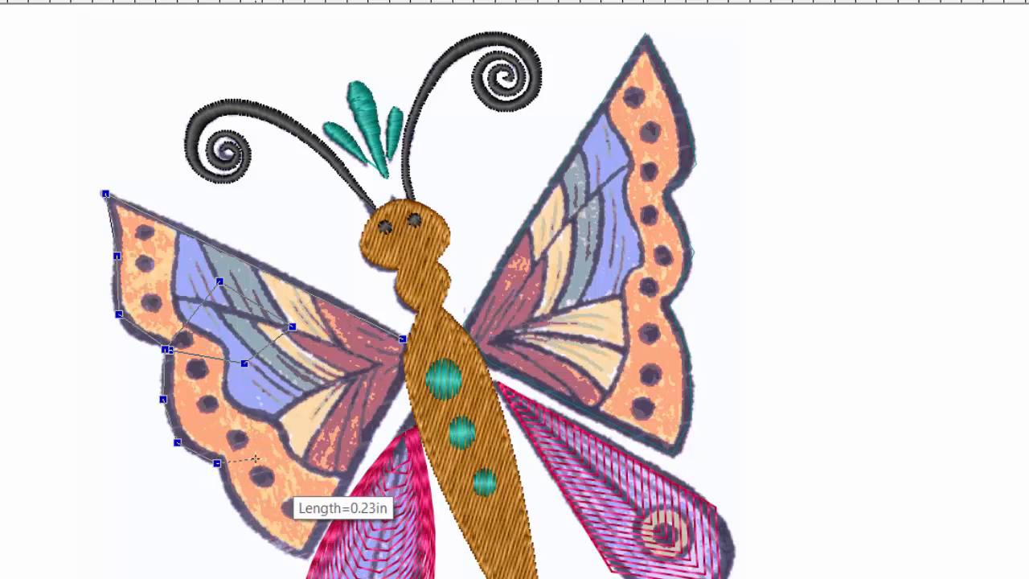
pyautogui.click(274, 452)
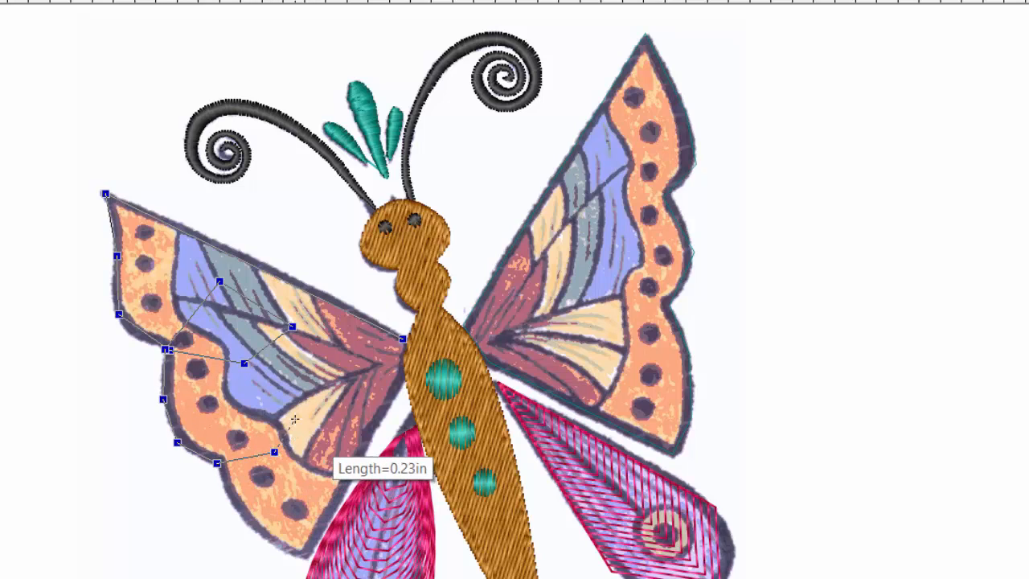
pyautogui.click(294, 417)
pyautogui.click(232, 406)
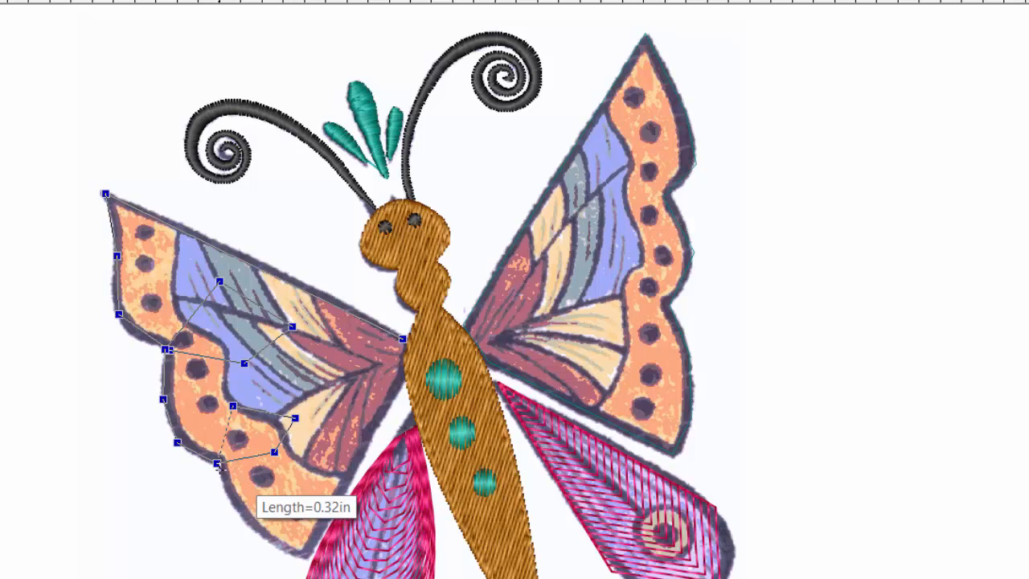
pyautogui.click(223, 466)
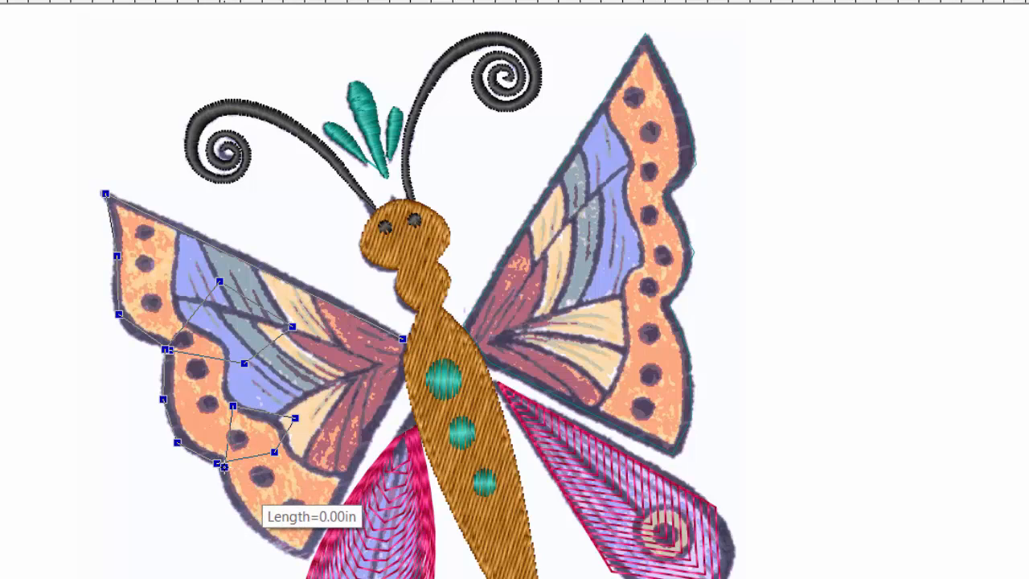
# Trace the lowest scallop of the upper left wing and finish the open outline beside the body
pyautogui.click(245, 520)
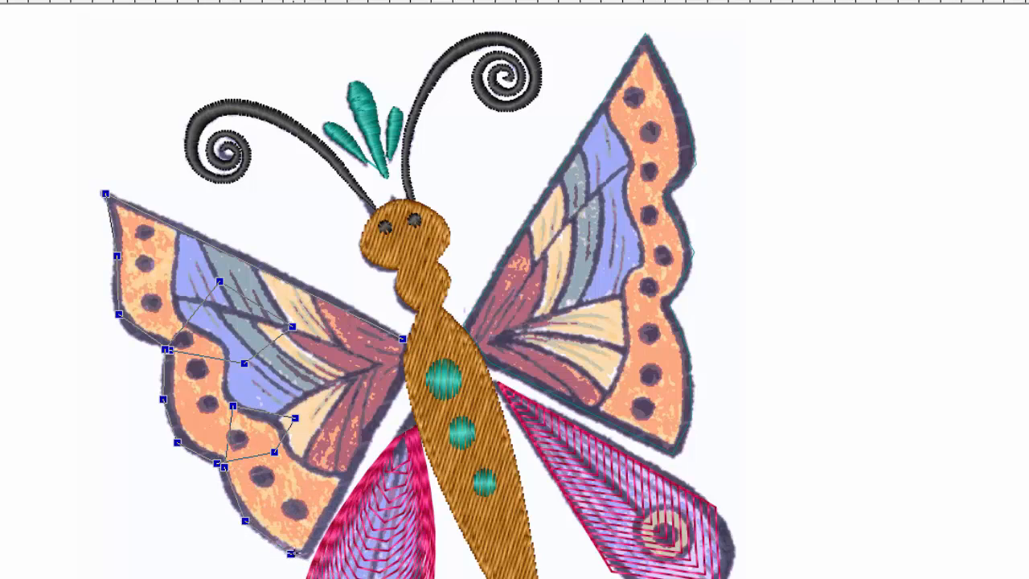
pyautogui.click(300, 554)
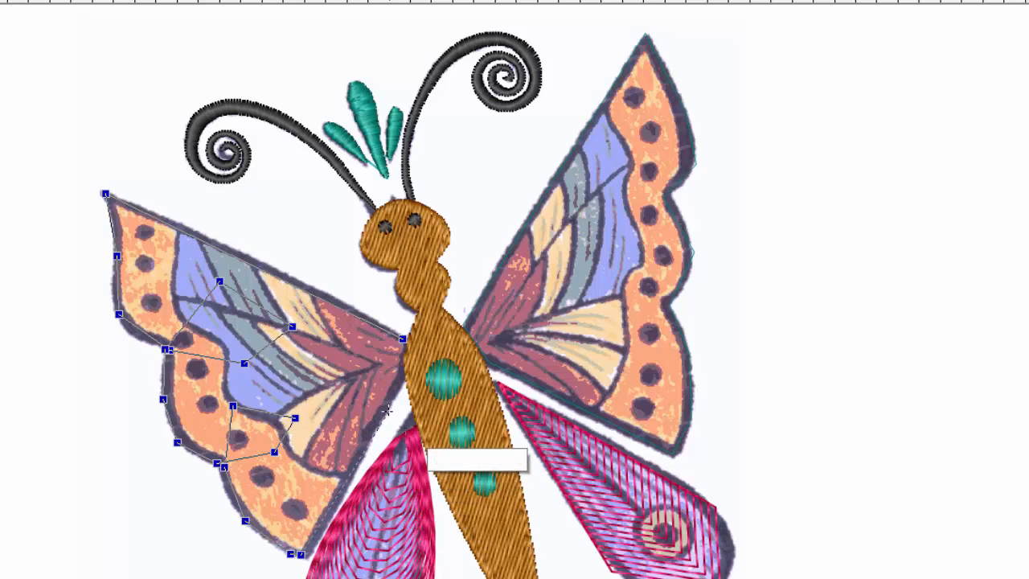
pyautogui.click(402, 373)
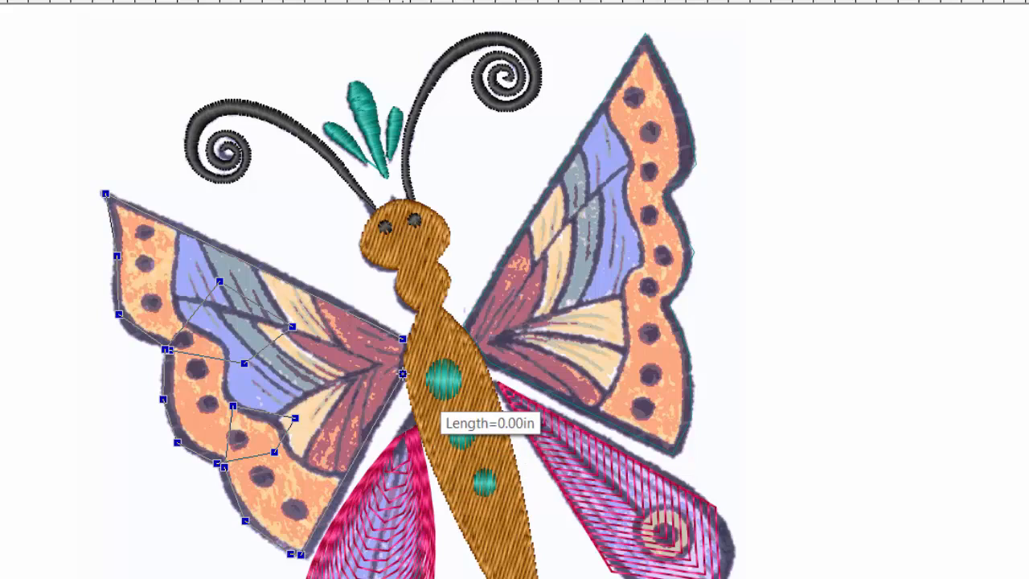
pyautogui.press('Return')
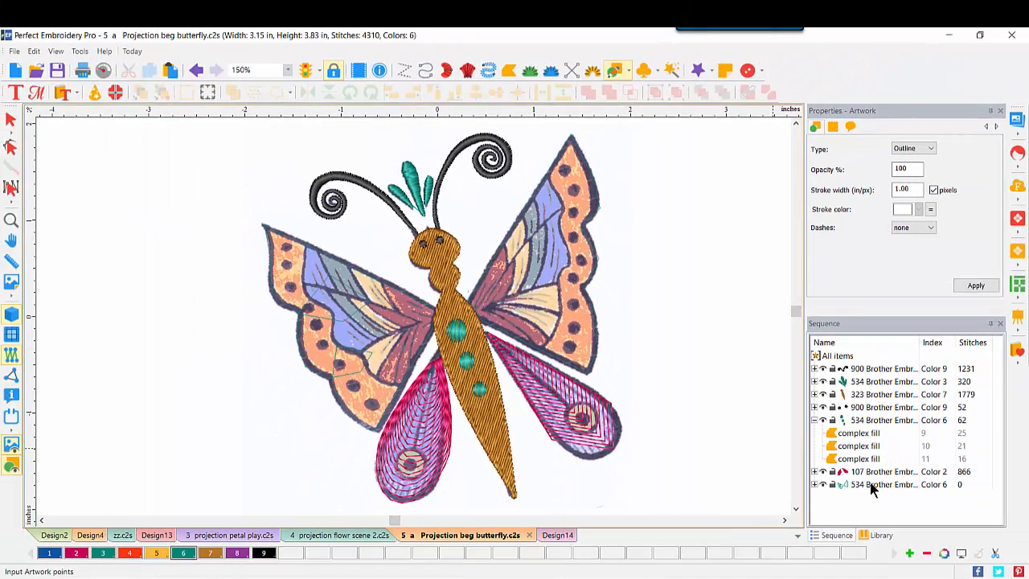
# Hide the backdrop image and smooth the scallop and loop points of the upper left wing outline
pyautogui.click(12, 445)
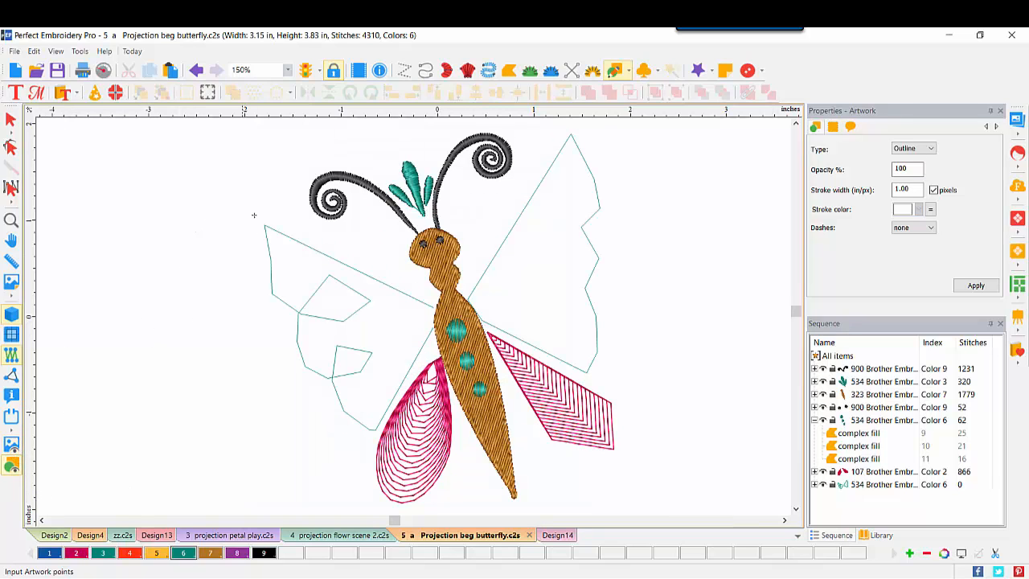
pyautogui.click(10, 147)
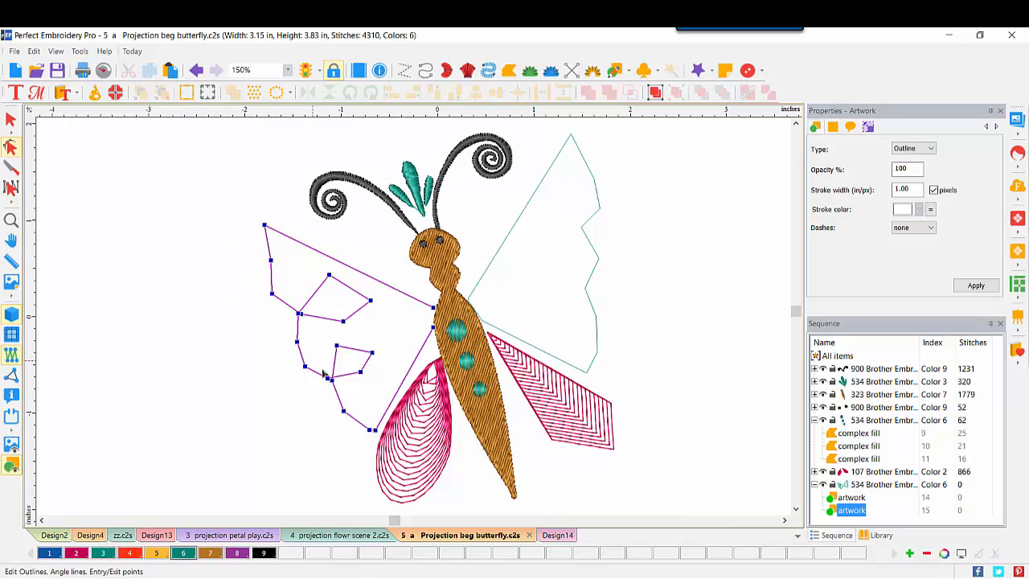
pyautogui.moveTo(230, 245); pyautogui.dragTo(398, 419)
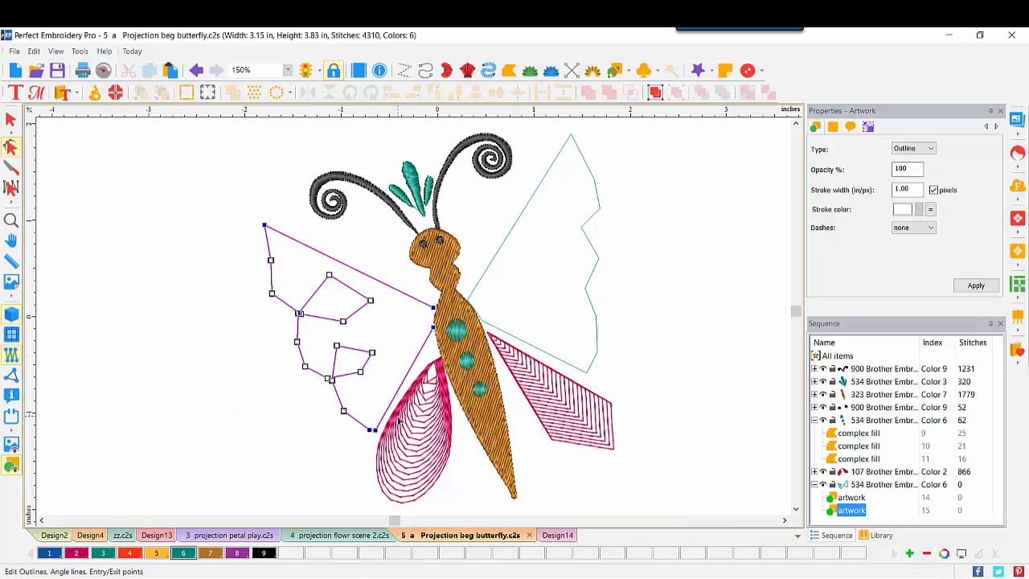
pyautogui.rightClick(371, 297)
pyautogui.click(400, 404)
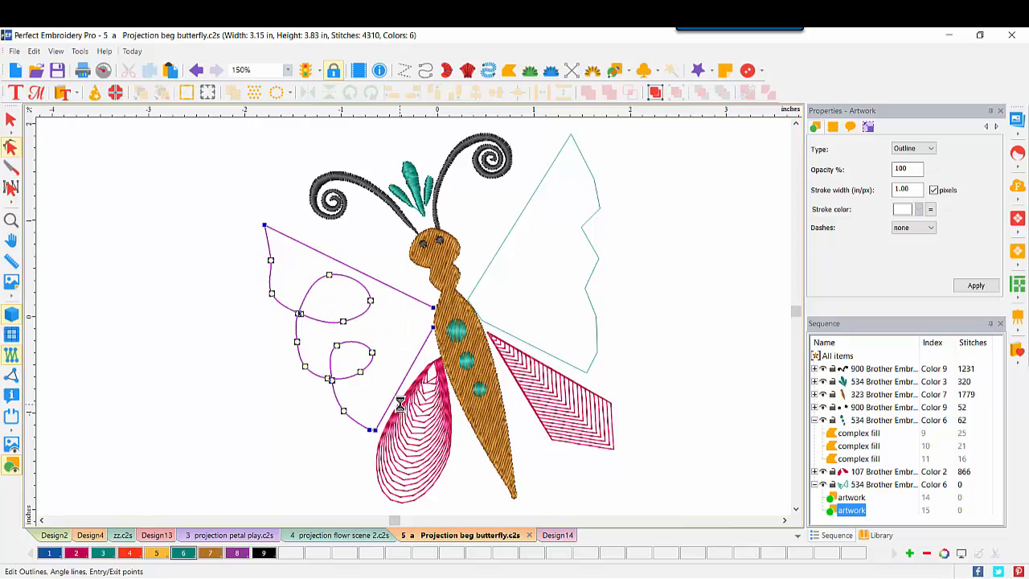
# Select both upper wing artwork outlines and convert them to run stitches
pyautogui.click(11, 119)
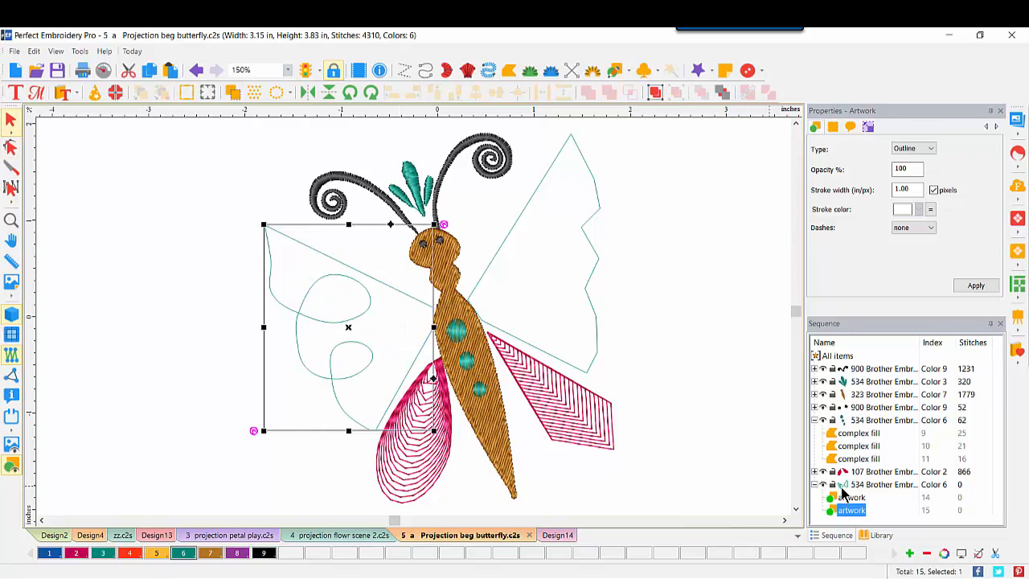
pyautogui.keyDown('shift'); pyautogui.click(568, 134); pyautogui.keyUp('shift')
pyautogui.rightClick(571, 139)
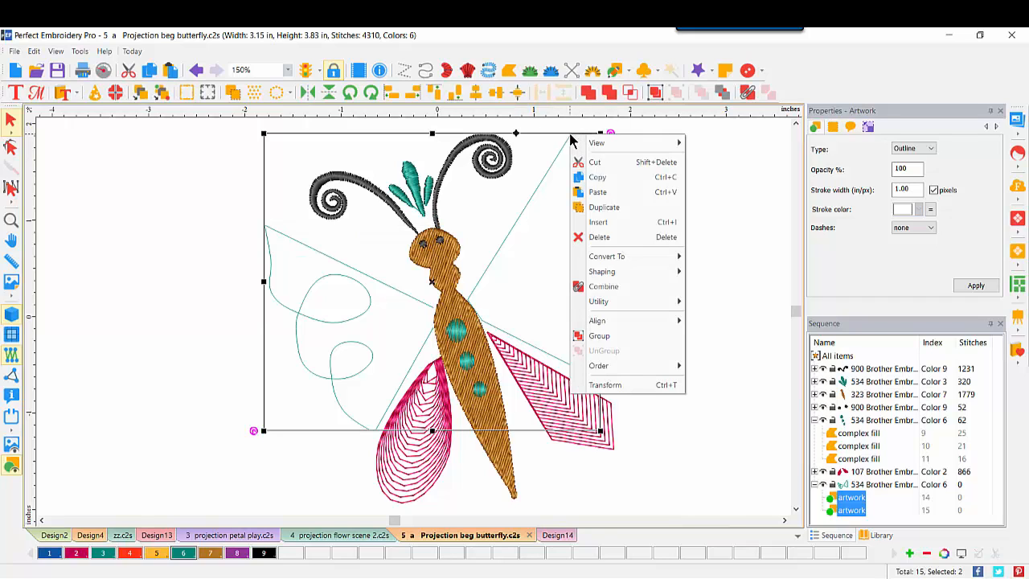
pyautogui.moveTo(603, 257)
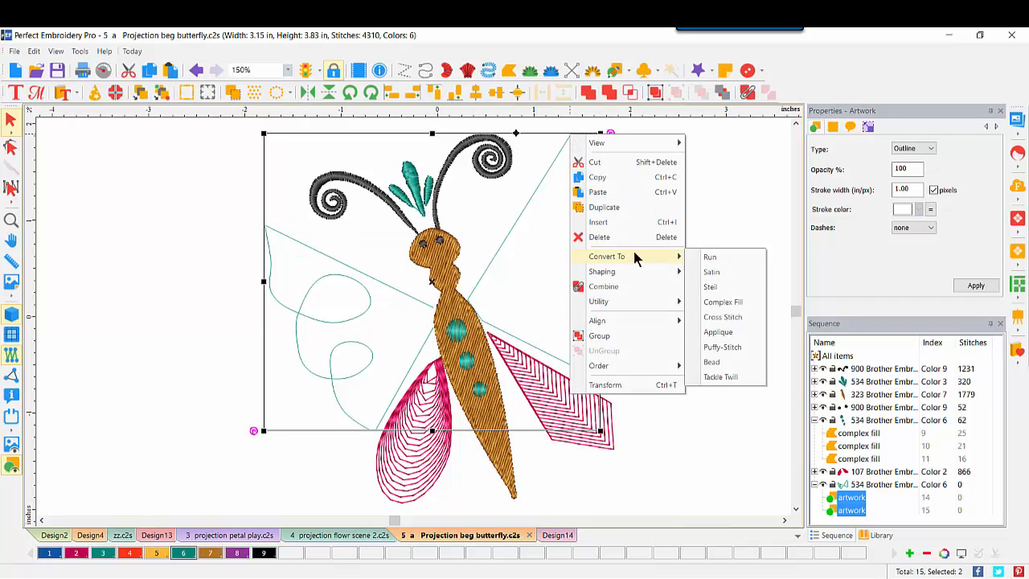
pyautogui.click(710, 258)
# Apply the Projection run type to both upper wings
pyautogui.click(913, 167)
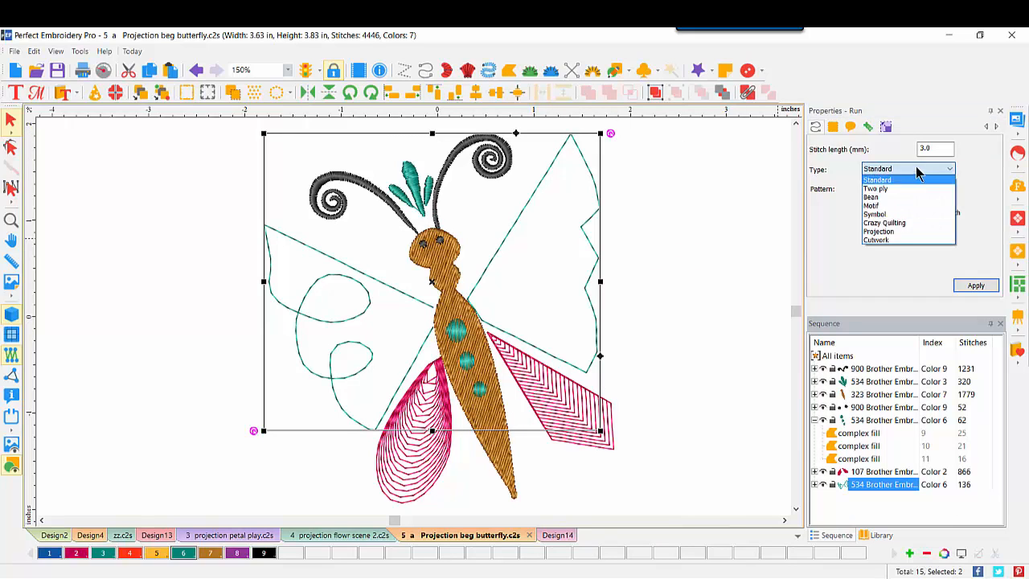
pyautogui.click(902, 231)
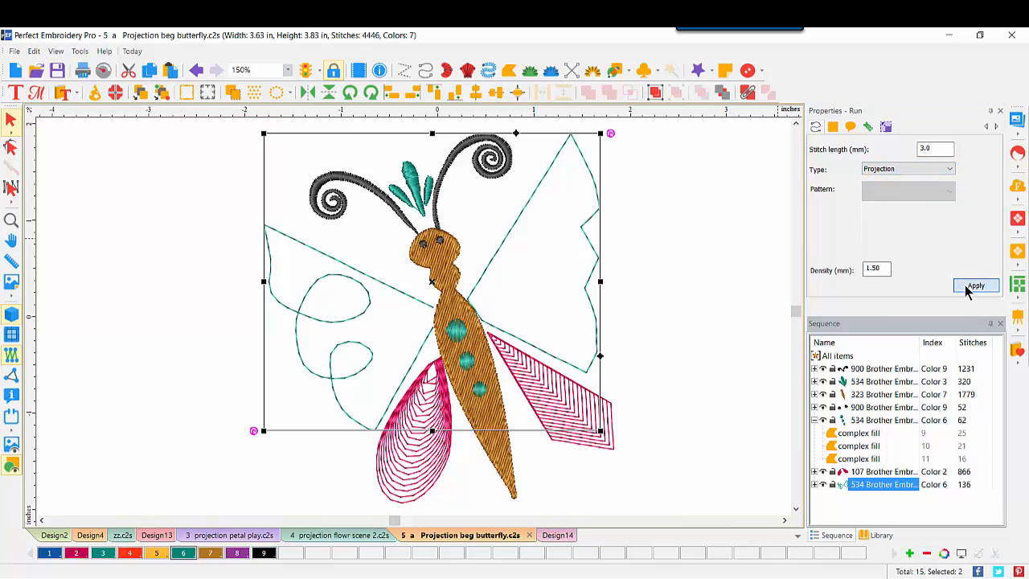
pyautogui.click(968, 288)
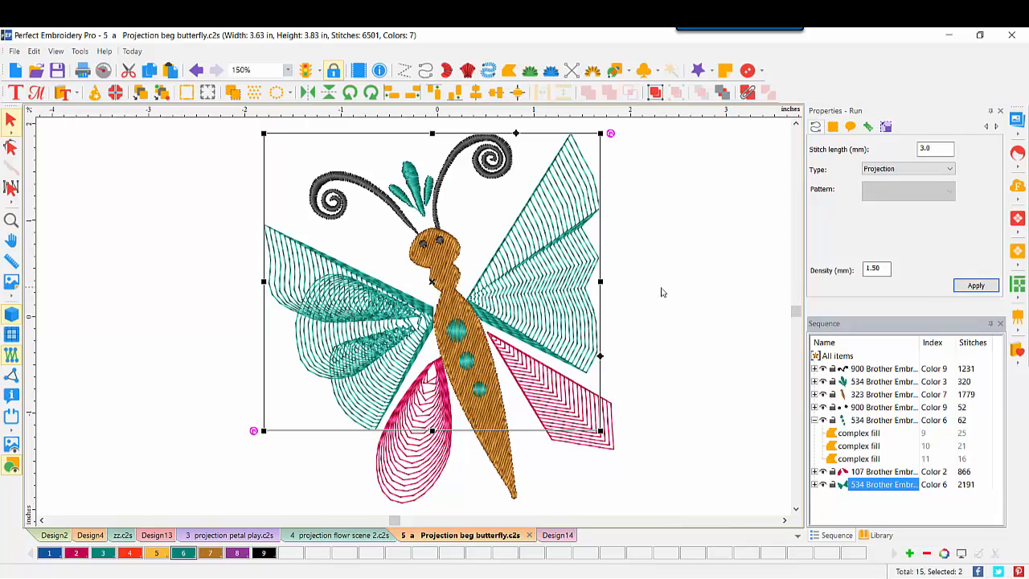